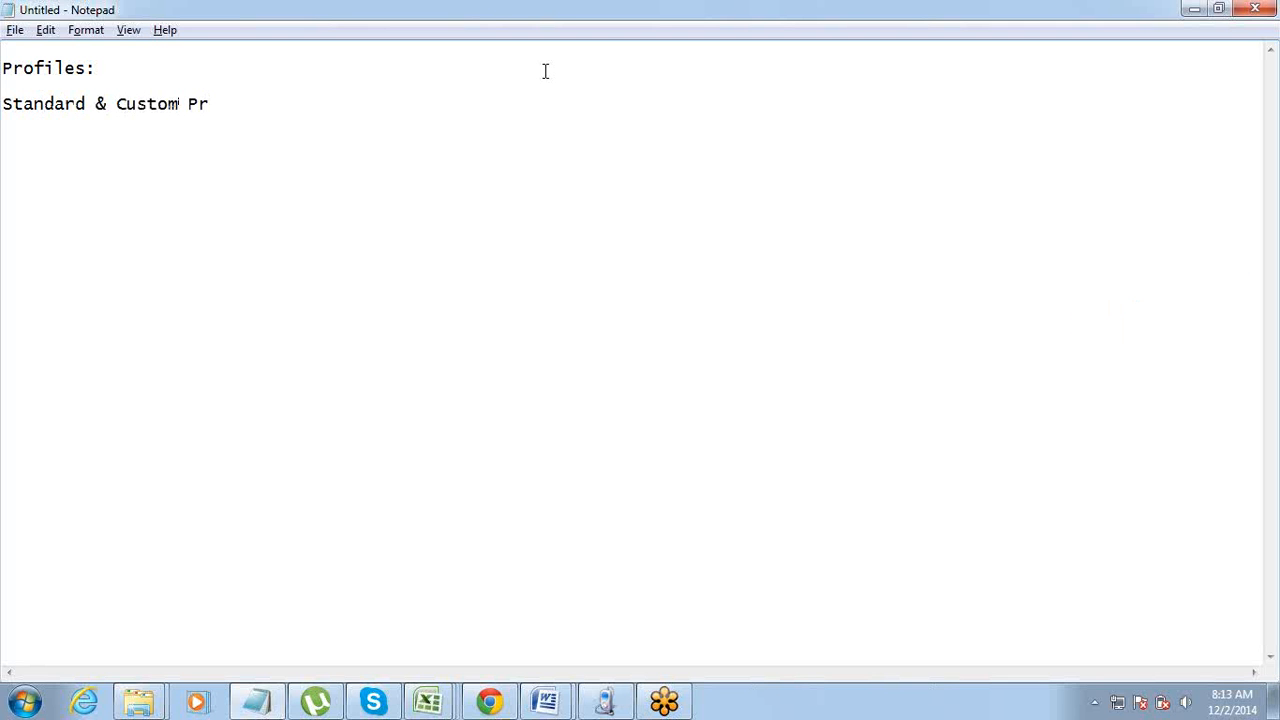
- Complete the line as "Standard & Custom Profiles" and move "Custom Profiles" onto its own line below
type("ofiles")
key("Return")
key("shift+Up")
key("Left")
key("Up")
key("ctrl+shift+Left")
key("ctrl+shift+Left")
key("ctrl+c")
key("Delete")
key("Down")
key("ctrl+v")
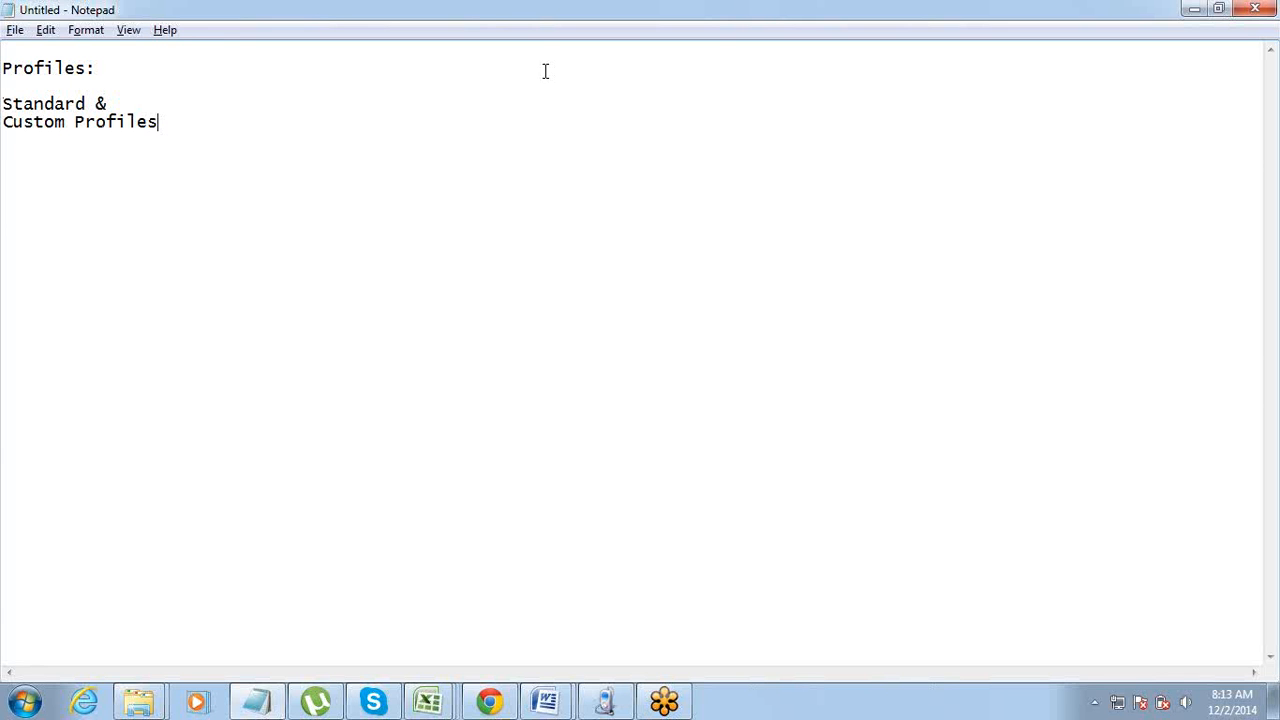
- Replace the "&" after "Standard" with "Prfiles" so the first profile type stands as its own entry
key("Up")
key("ctrl+shift+Left")
type("Prfo")
key("BackSpace")
type("iles")
- Below the profile types, leave a blank line and list "Apps", "Tabbs", "Objects" and "Fields" on separate lines
key("Return")
key("Return")
type("Apps")
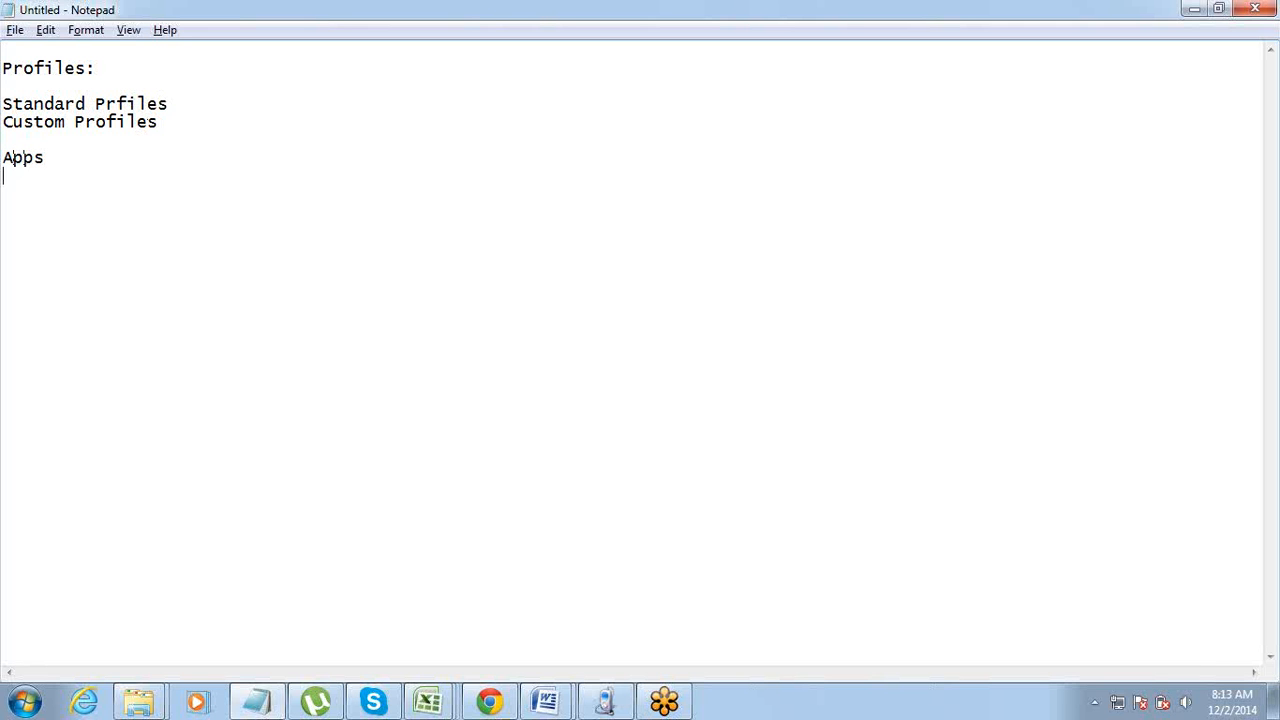
key("Return")
type("Tabbs ")
type("Objects")
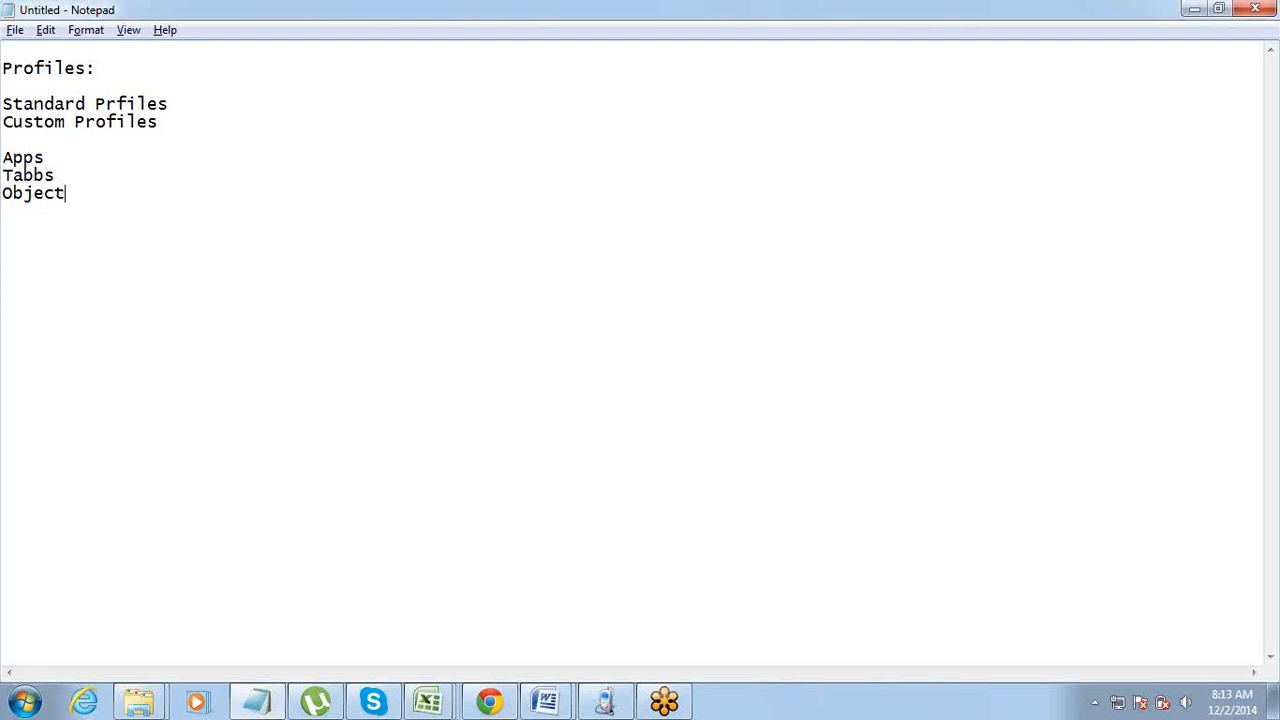
key("Return")
type("Fields")
key("Return")
- Extend the list below "Fields" with "General User Permissions" and "Admin Permissions"
type("Genee")
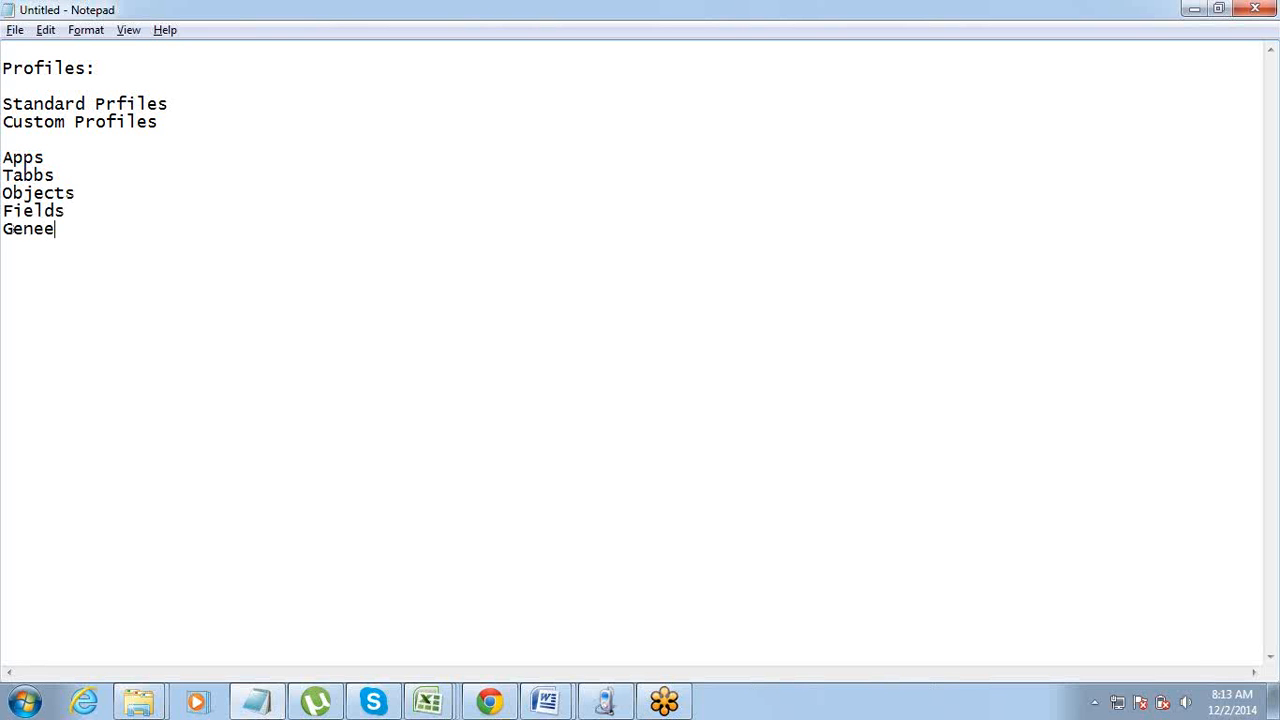
key("BackSpace")
type("ral User Permissions")
key("Return")
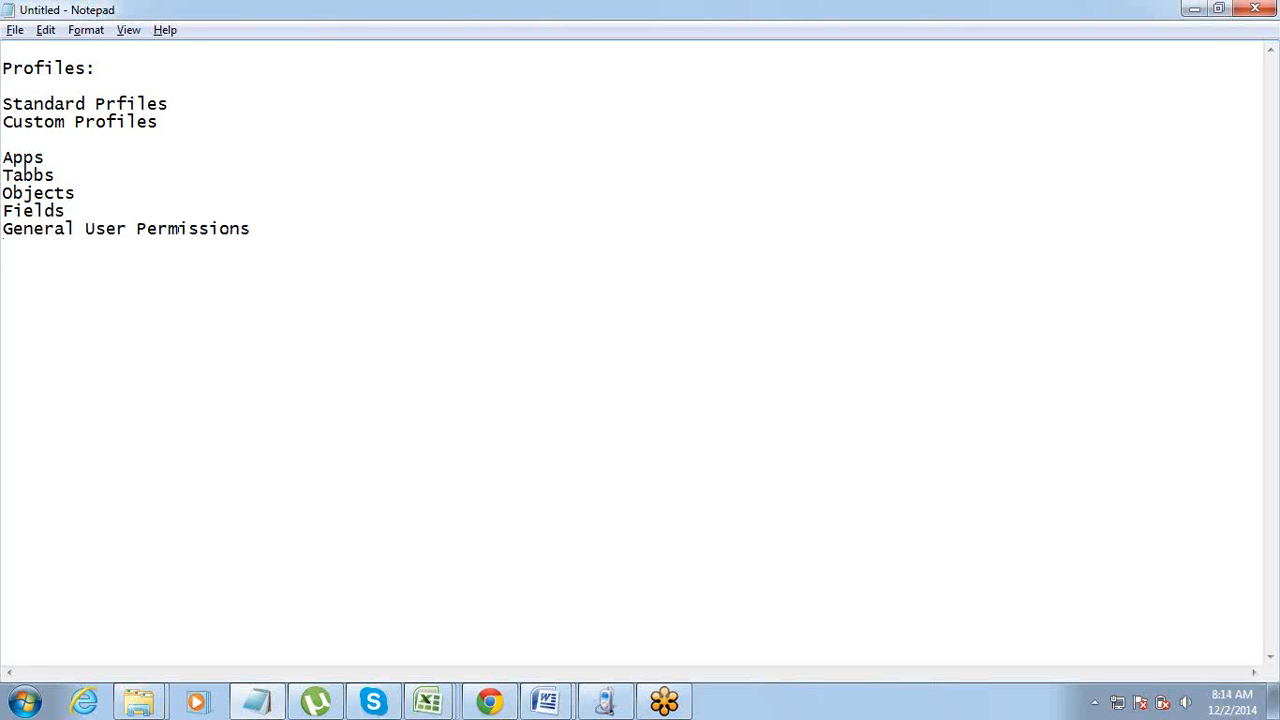
type("Admin Permissions")
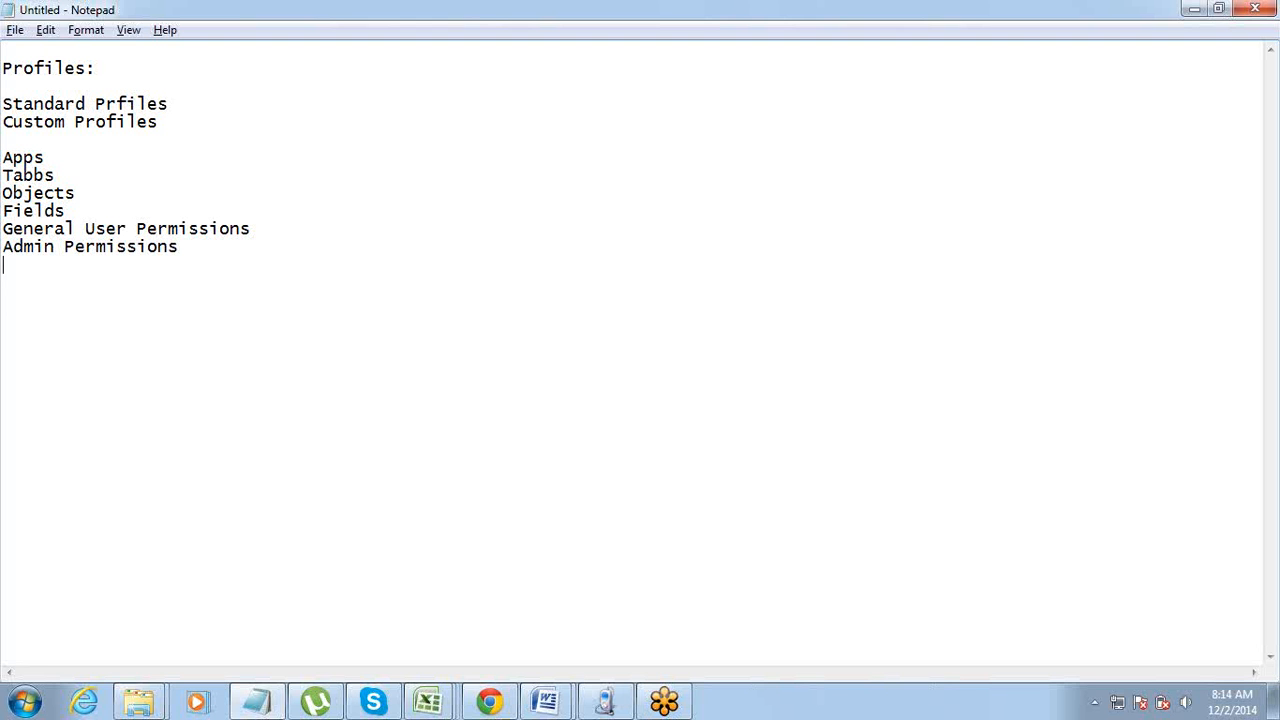
- Add the heading "Permissions Set" below the list, separated from it by blank lines
key("Return")
key("Return")
type("Permissions")
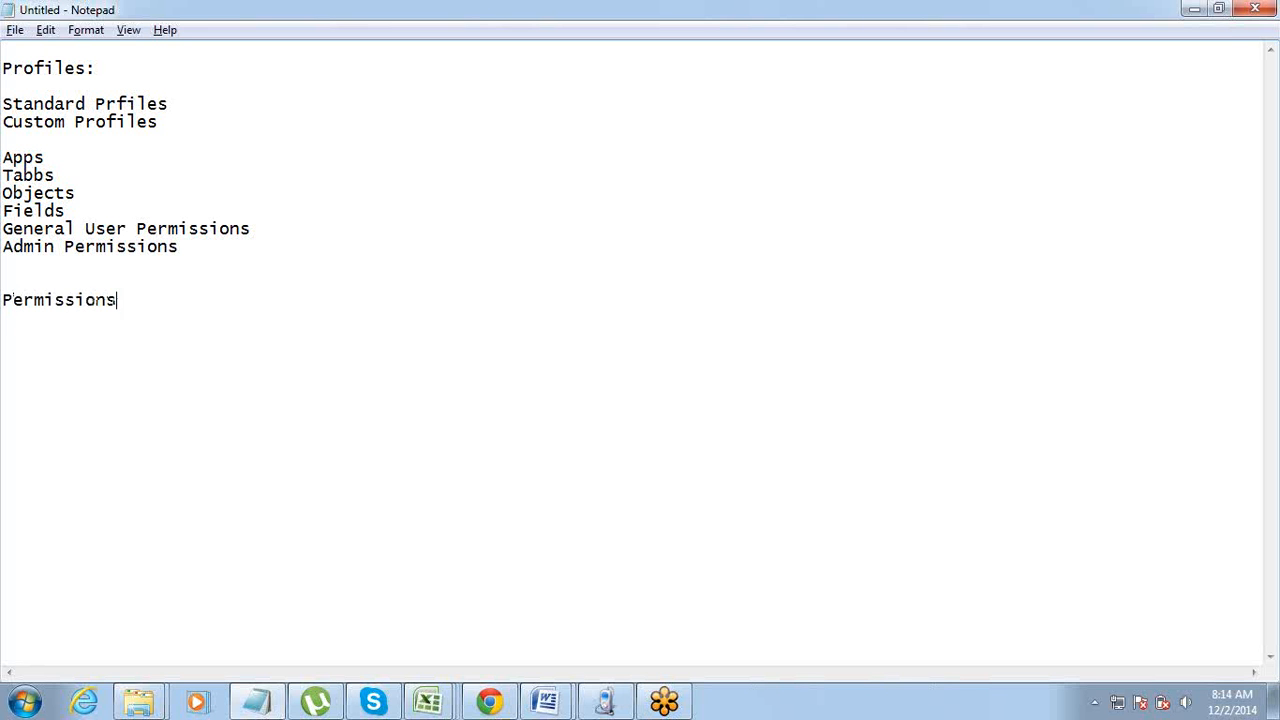
type(" Set")
left_click(1262, 42)
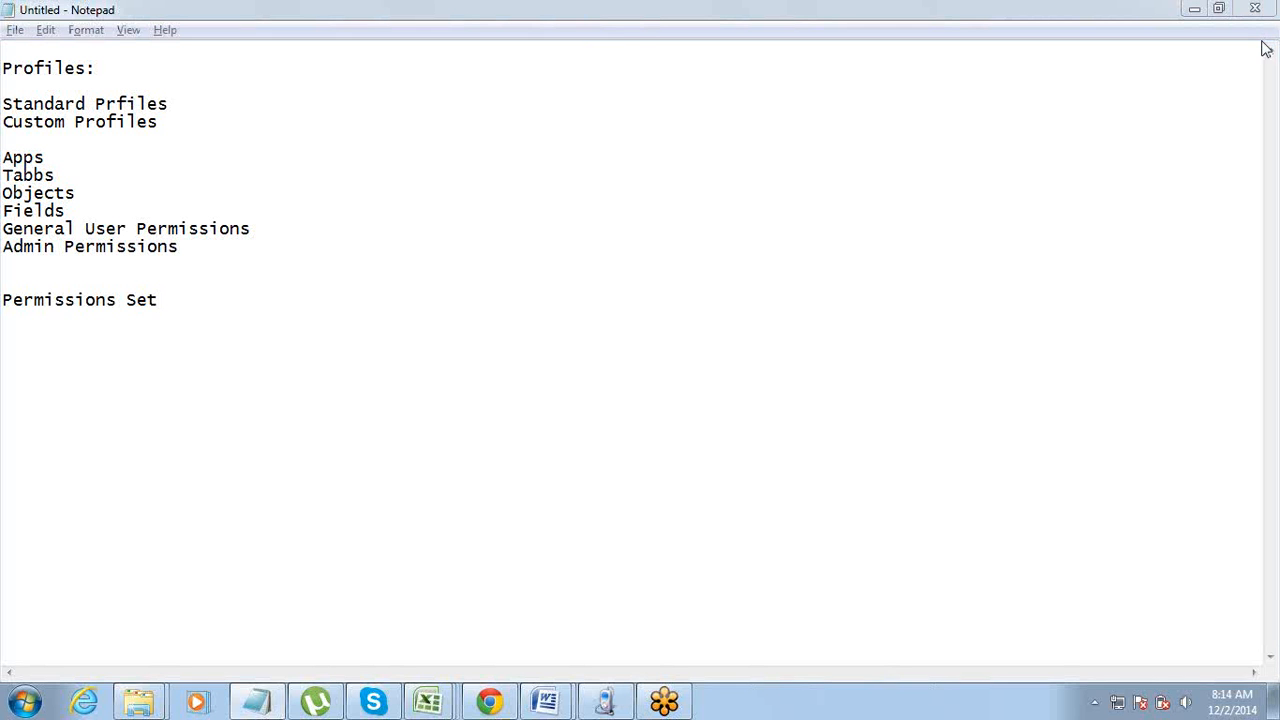
left_click(1037, 587)
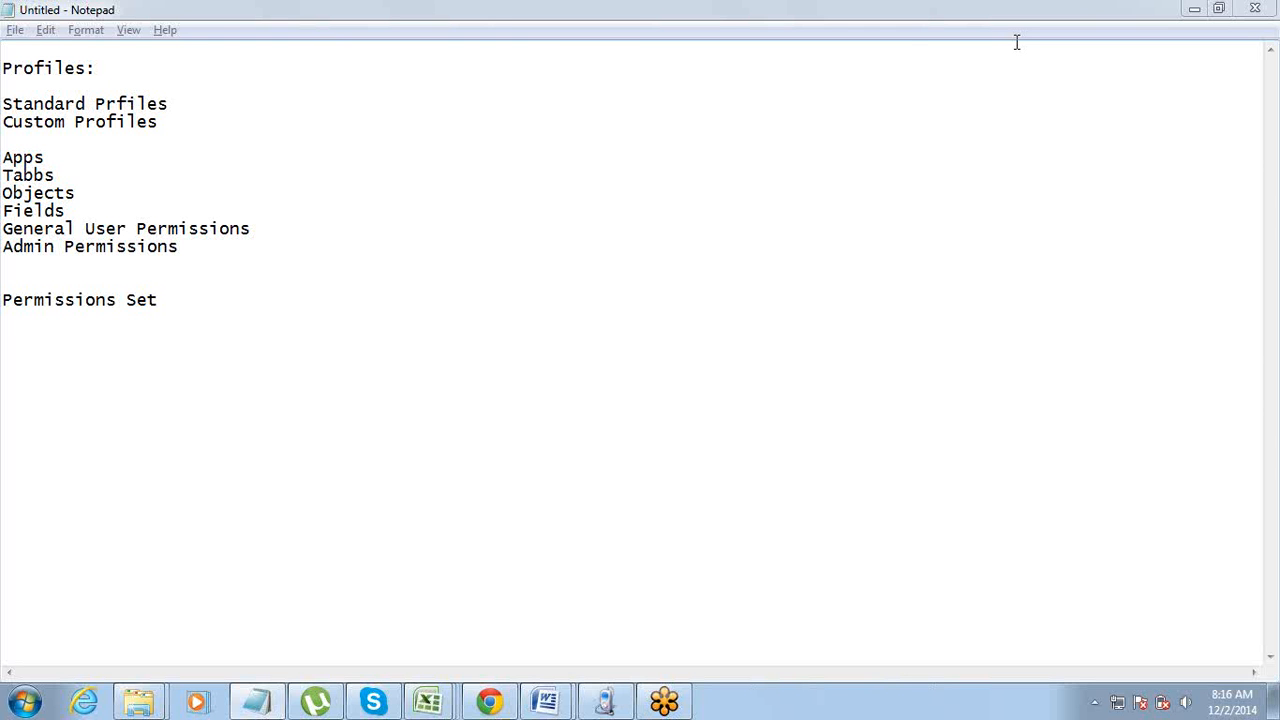
- Add a colon to the "Permissions Set" heading and, below it, "Set of Permissions which can be given to a userr in addition to the Profile"
left_click(176, 300)
type(":")
key("Return")
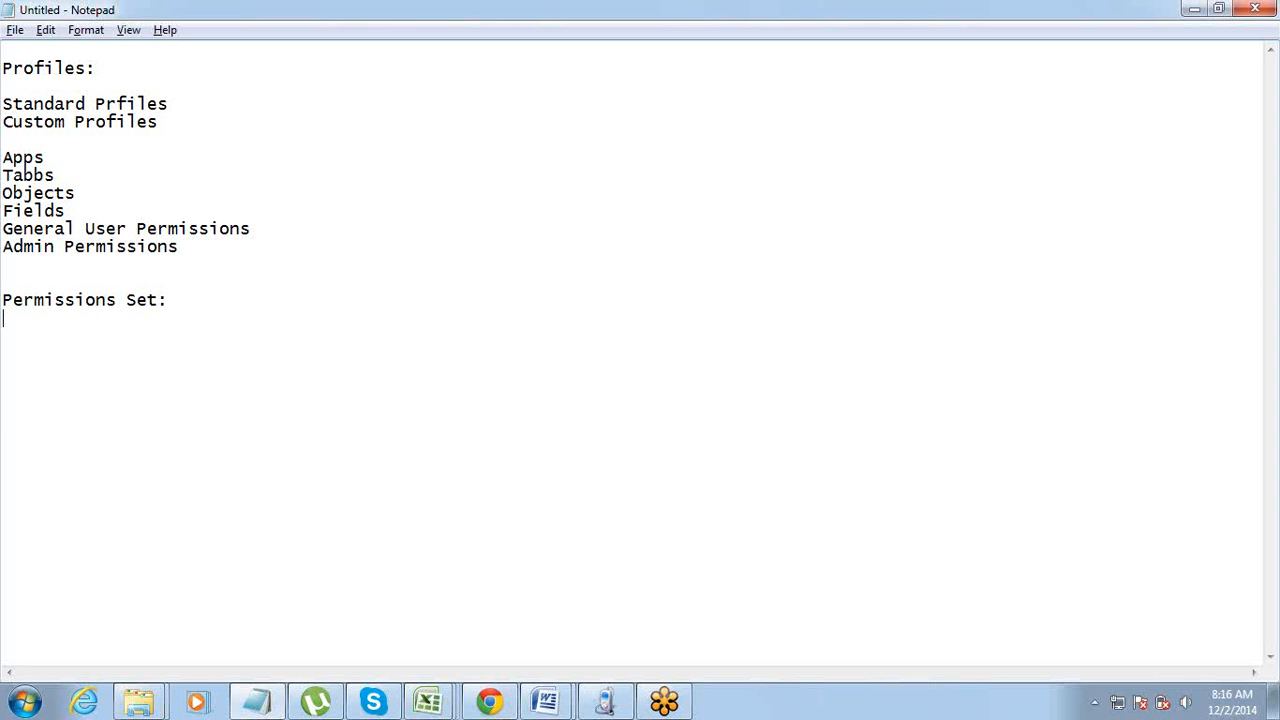
type("Set of Permissions")
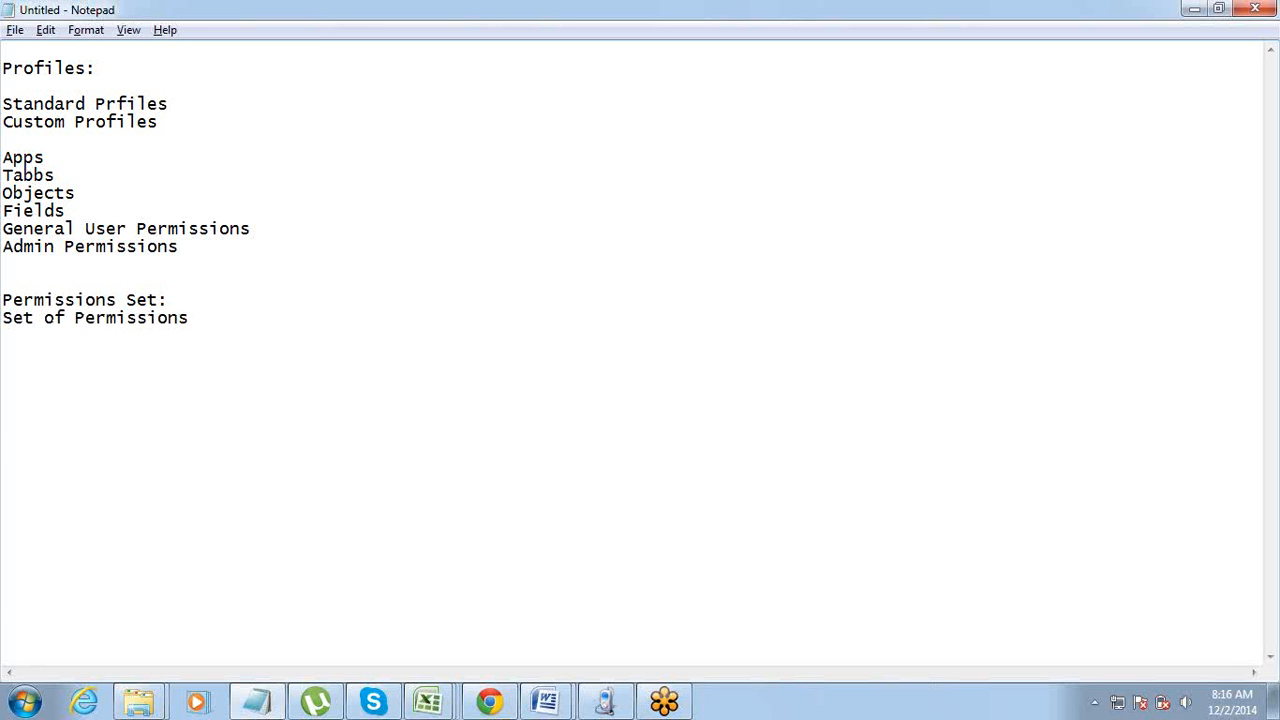
type(" which can be given")
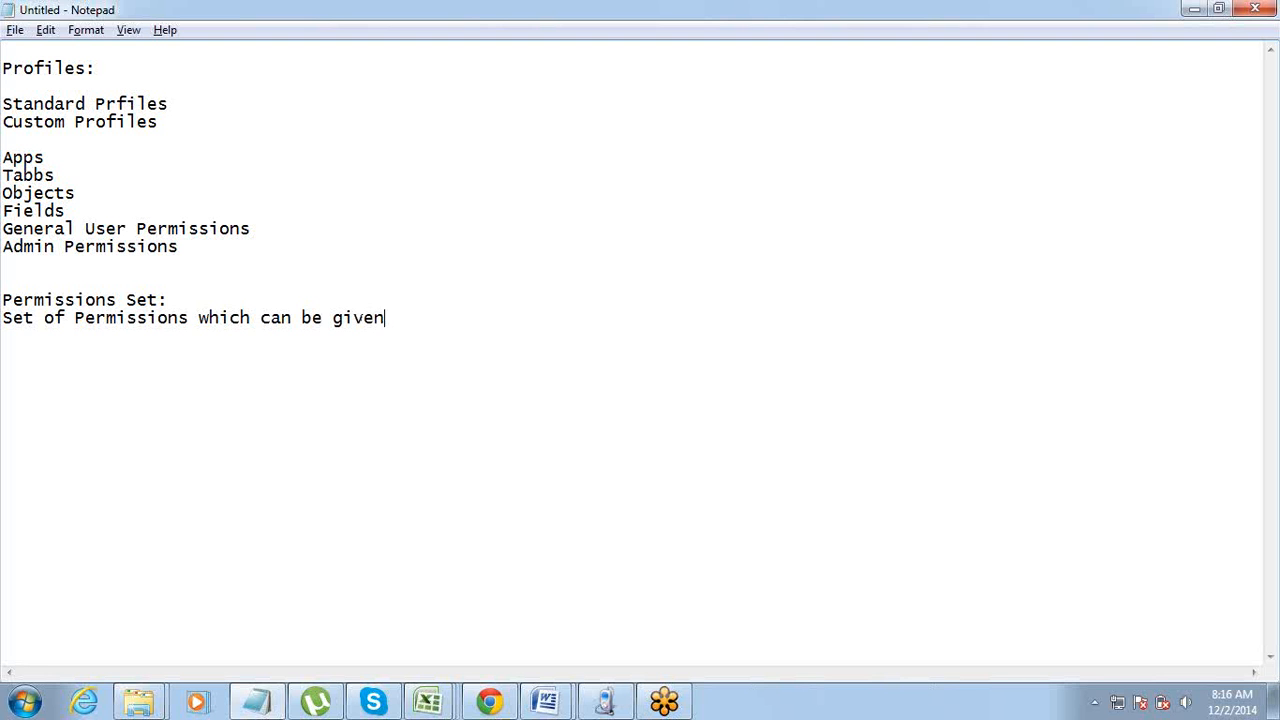
type(" to a userr in addition")
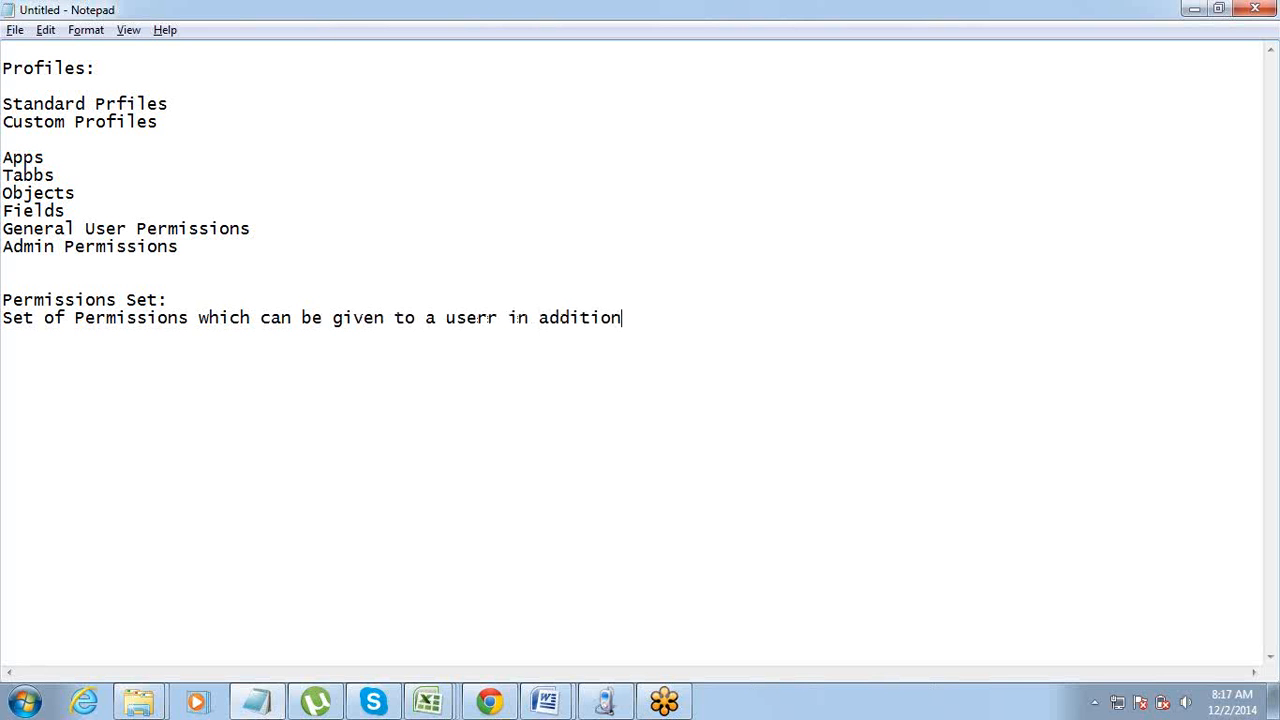
type(" to the Profi")
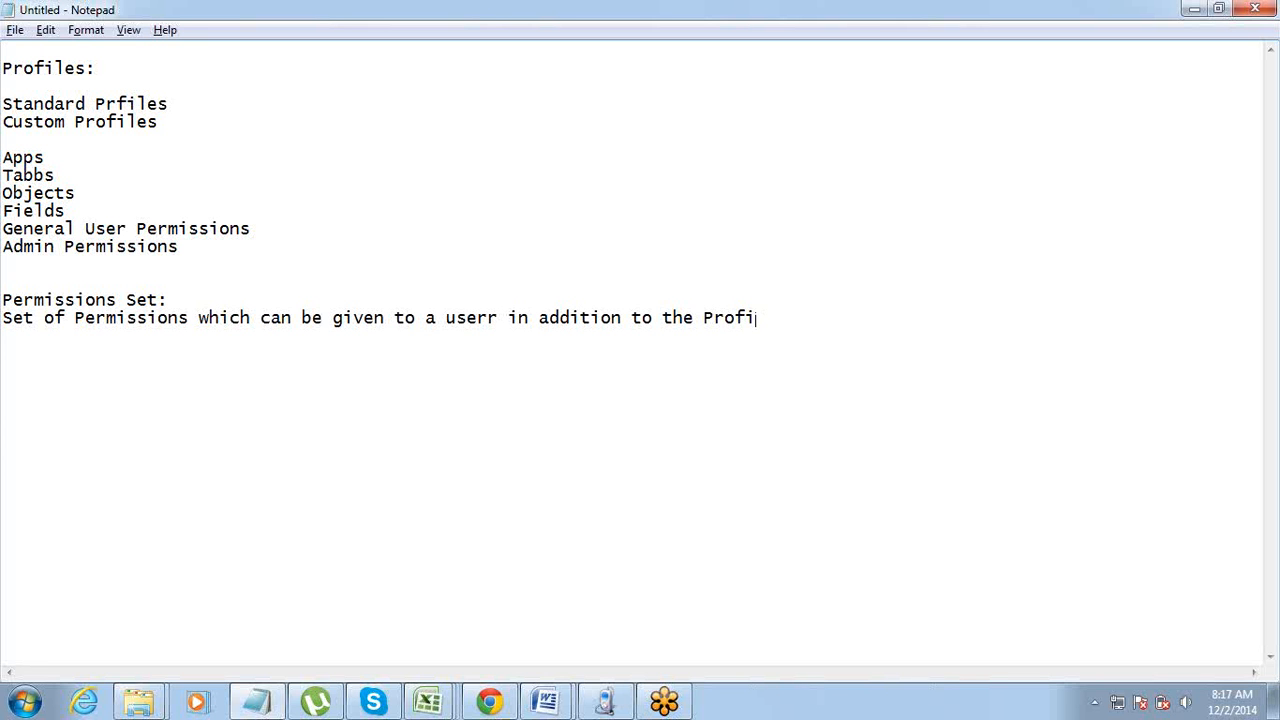
type("le")
- Add the notes "Profile is must" and "Permission Set is optional" on two lines below the permission set definition
type("Profil")
type("e is mus")
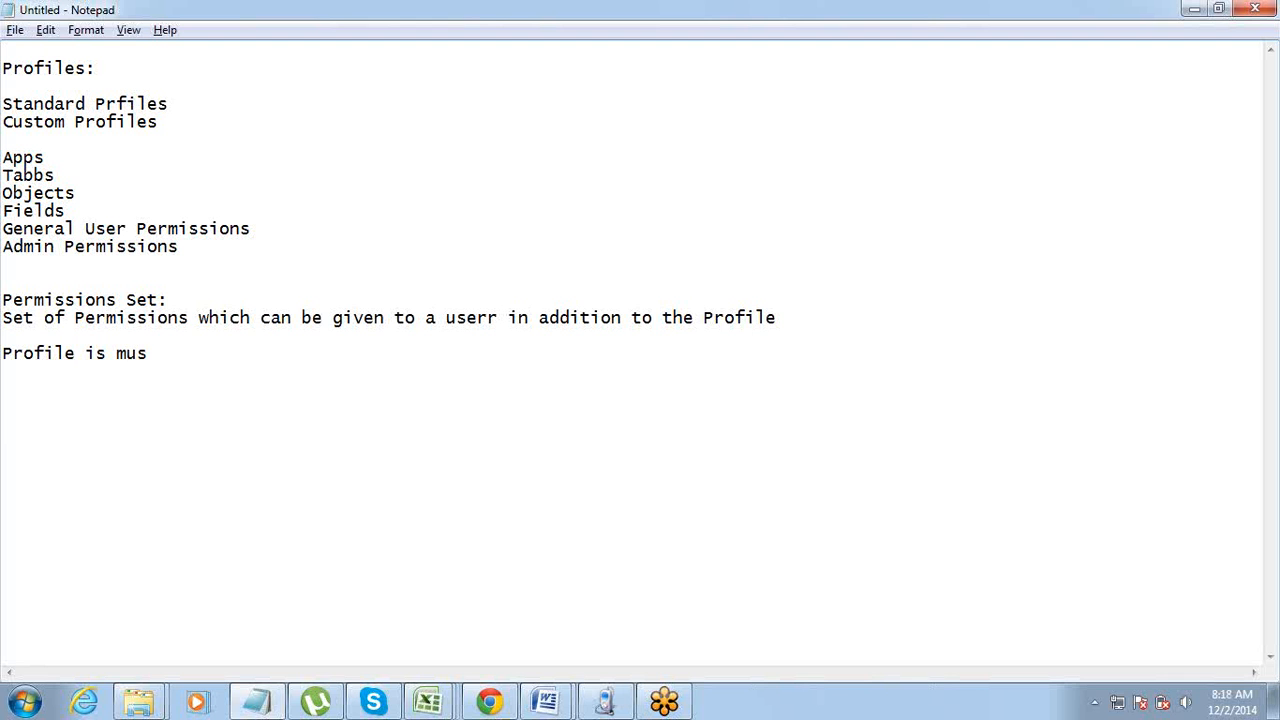
type("t")
key("Return")
type("Permission ")
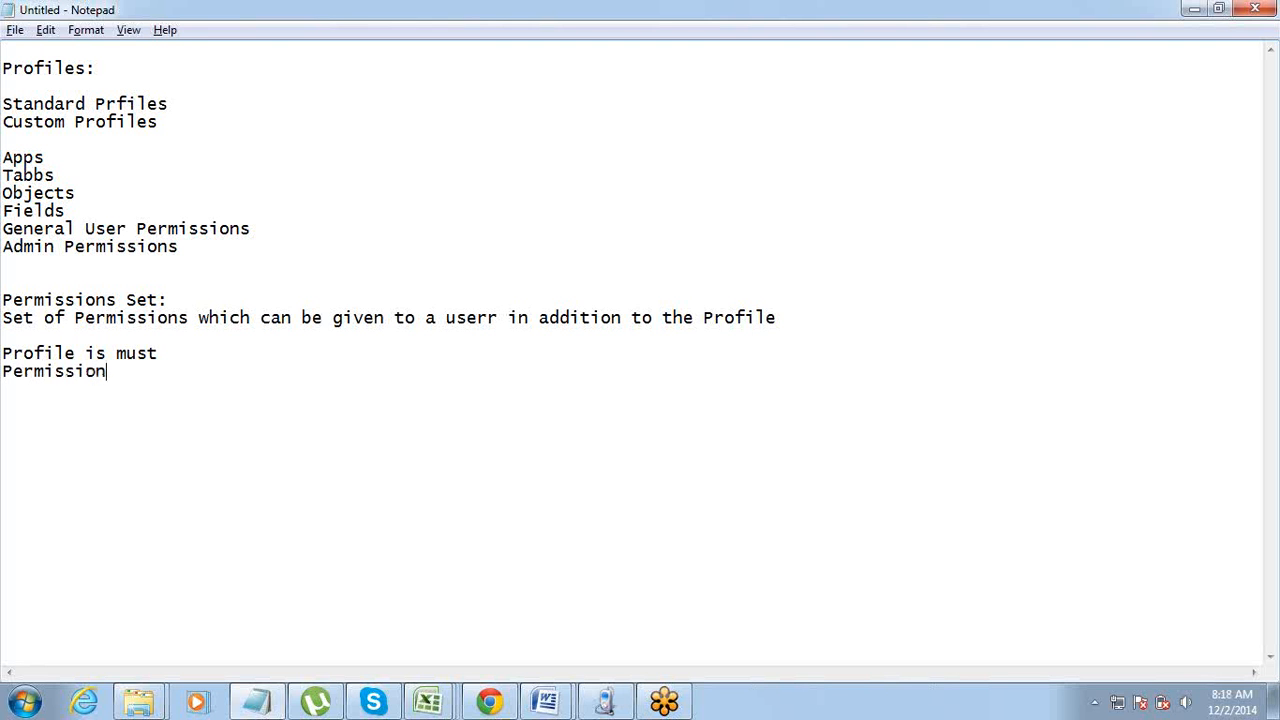
type("Set is optional")
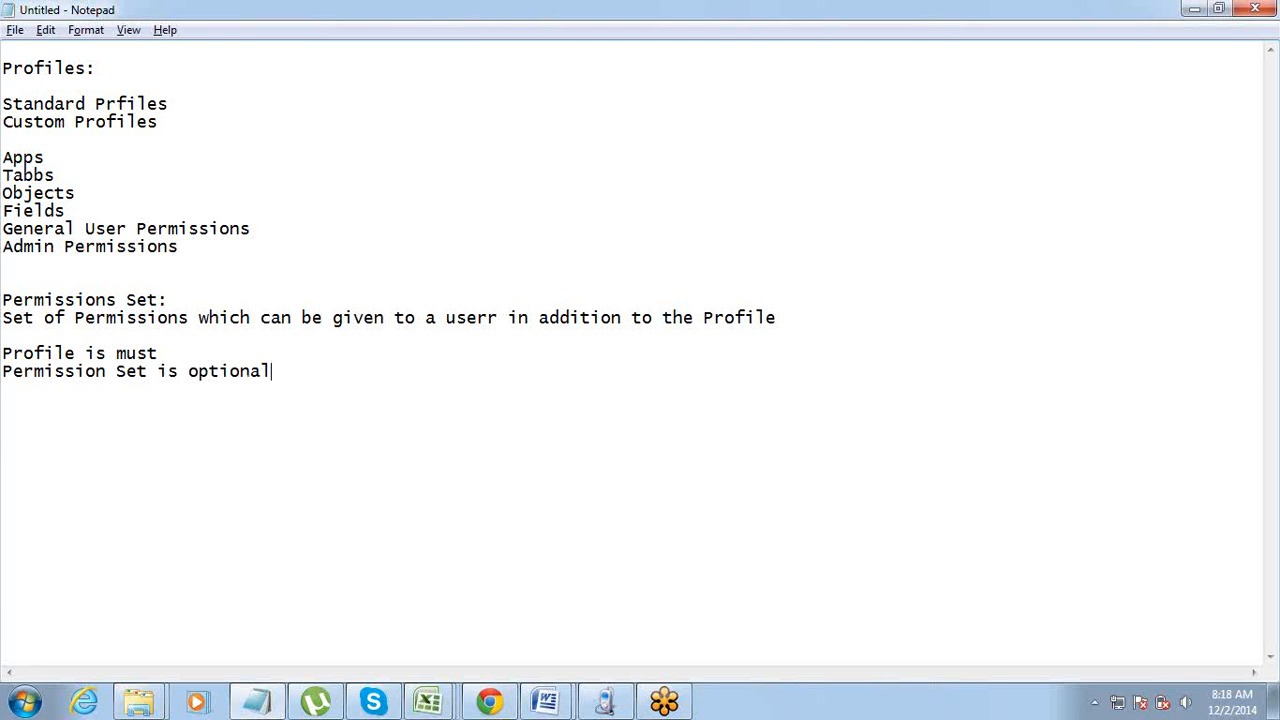
- Highlight the "Profile is must" line in the notes
key("Up")
key("Up")
key("shift+End")
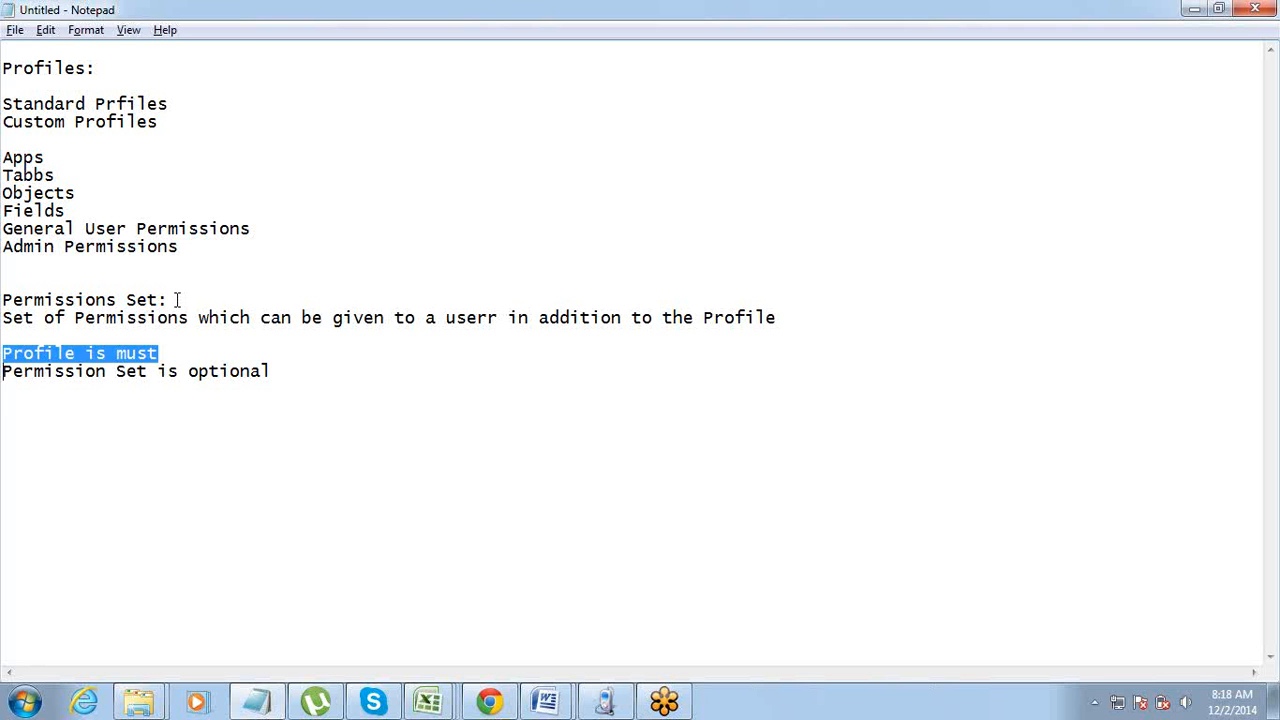
left_click(1269, 48)
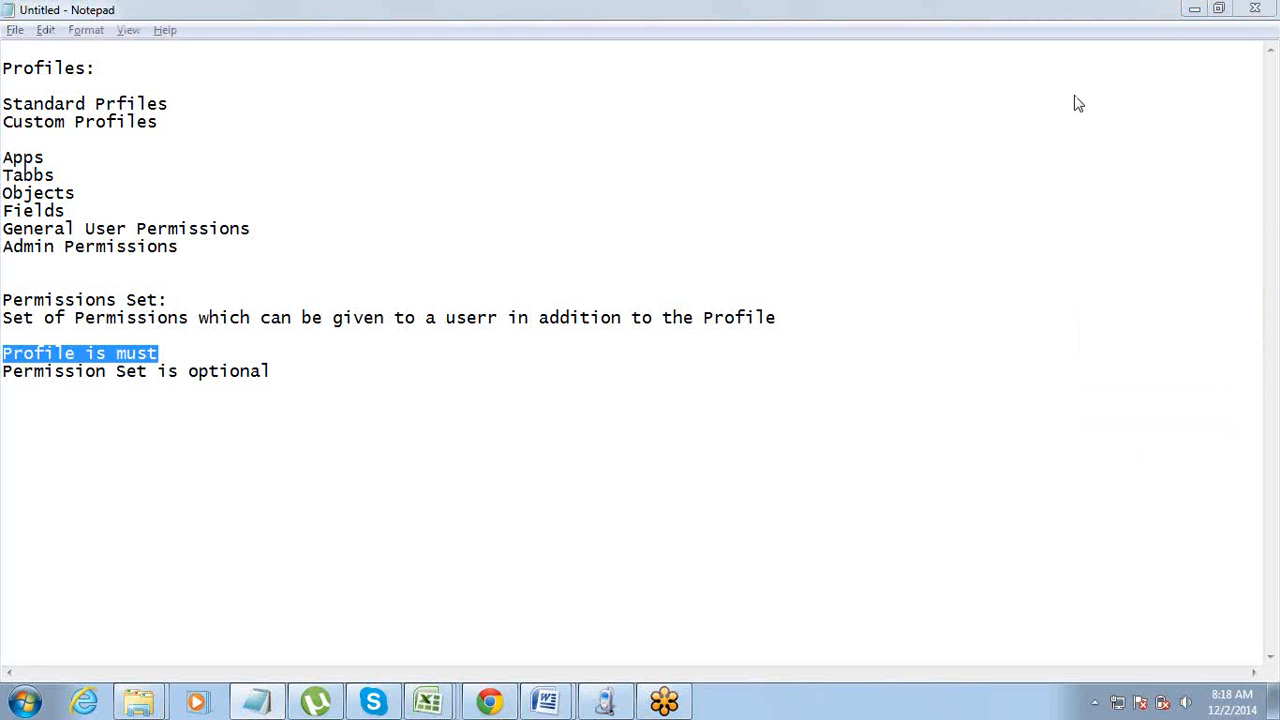
- Switch to Salesforce Setup in Chrome and open the Permission Sets list under Manage Users
key("alt+Tab")
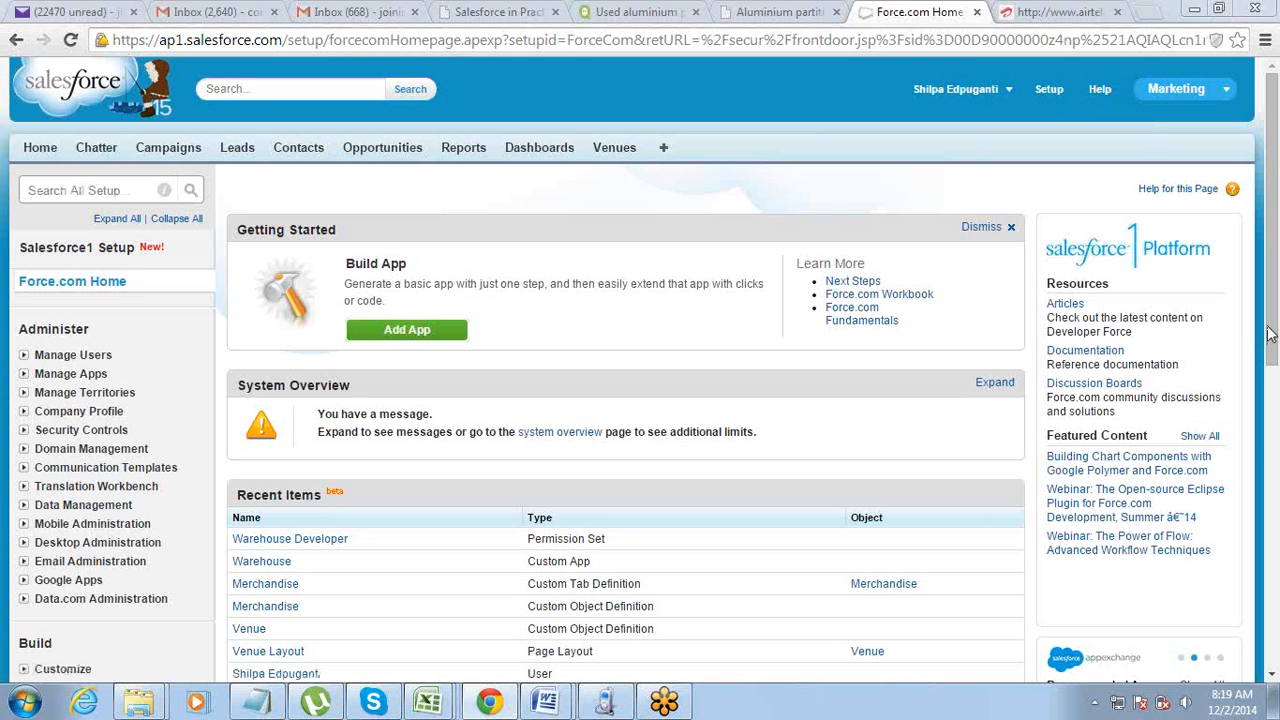
left_click_drag(1270, 333, 1276, 466)
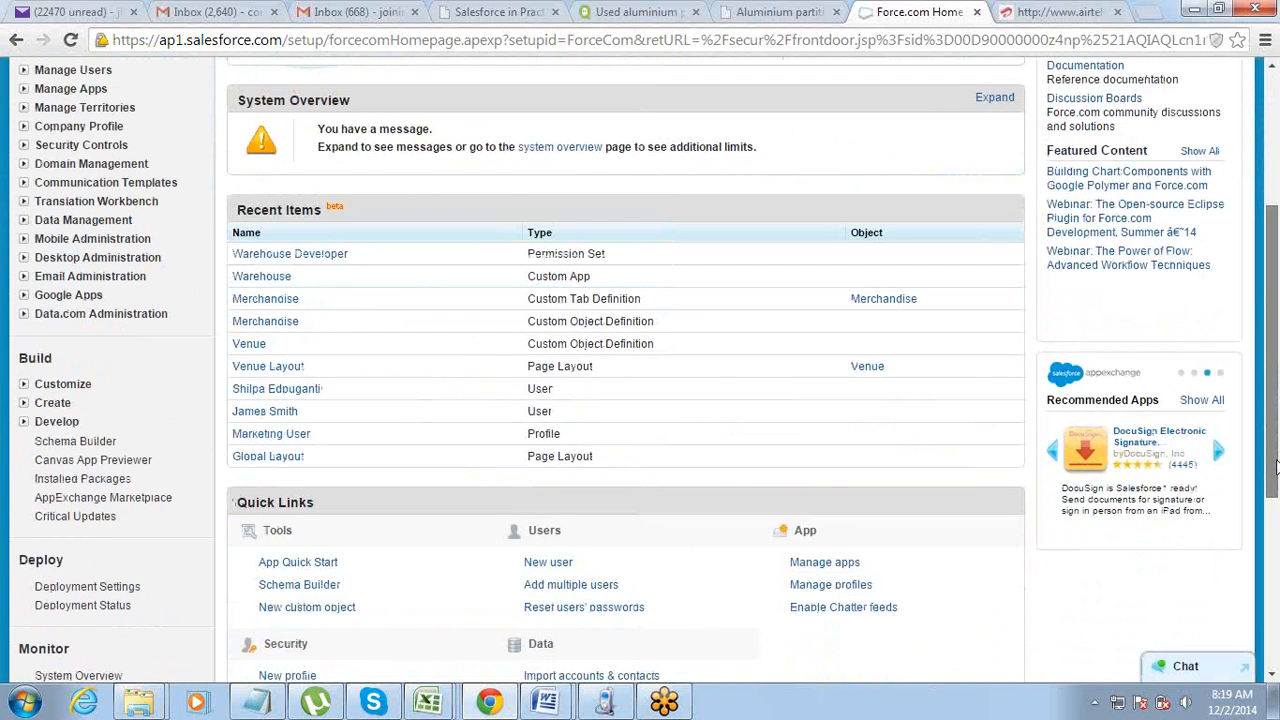
left_click_drag(1276, 466, 1273, 330)
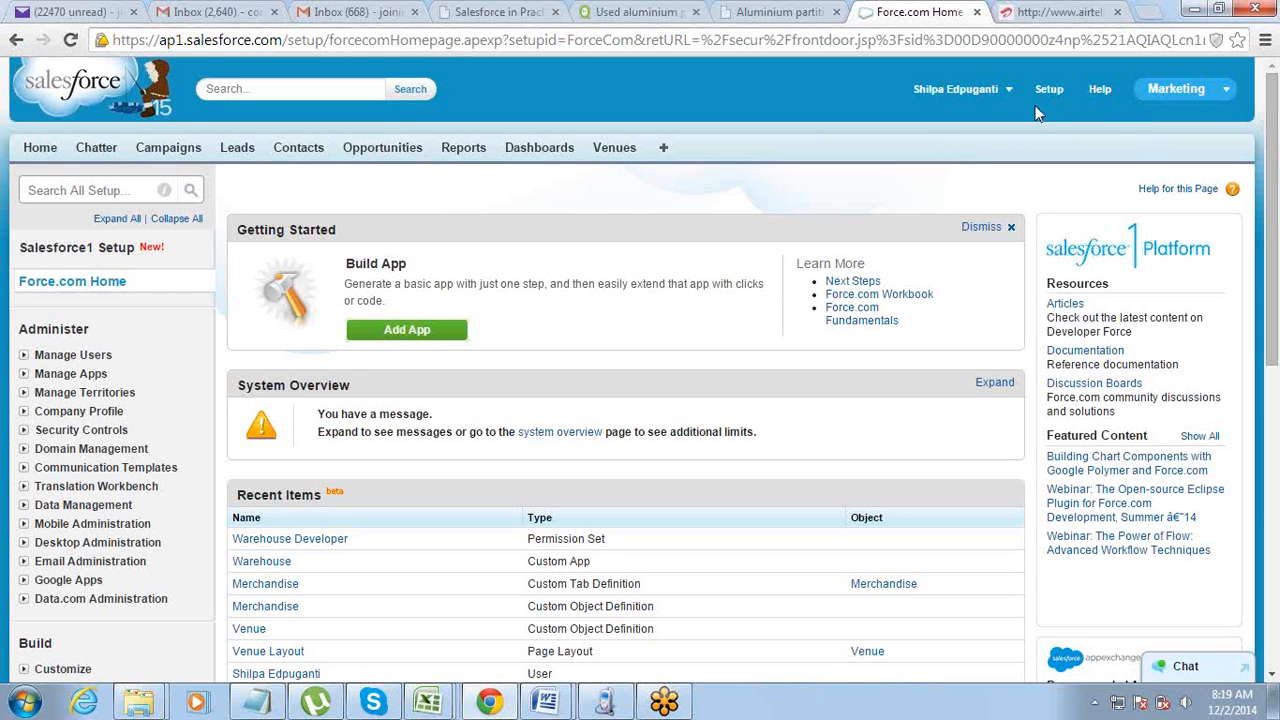
left_click(25, 357)
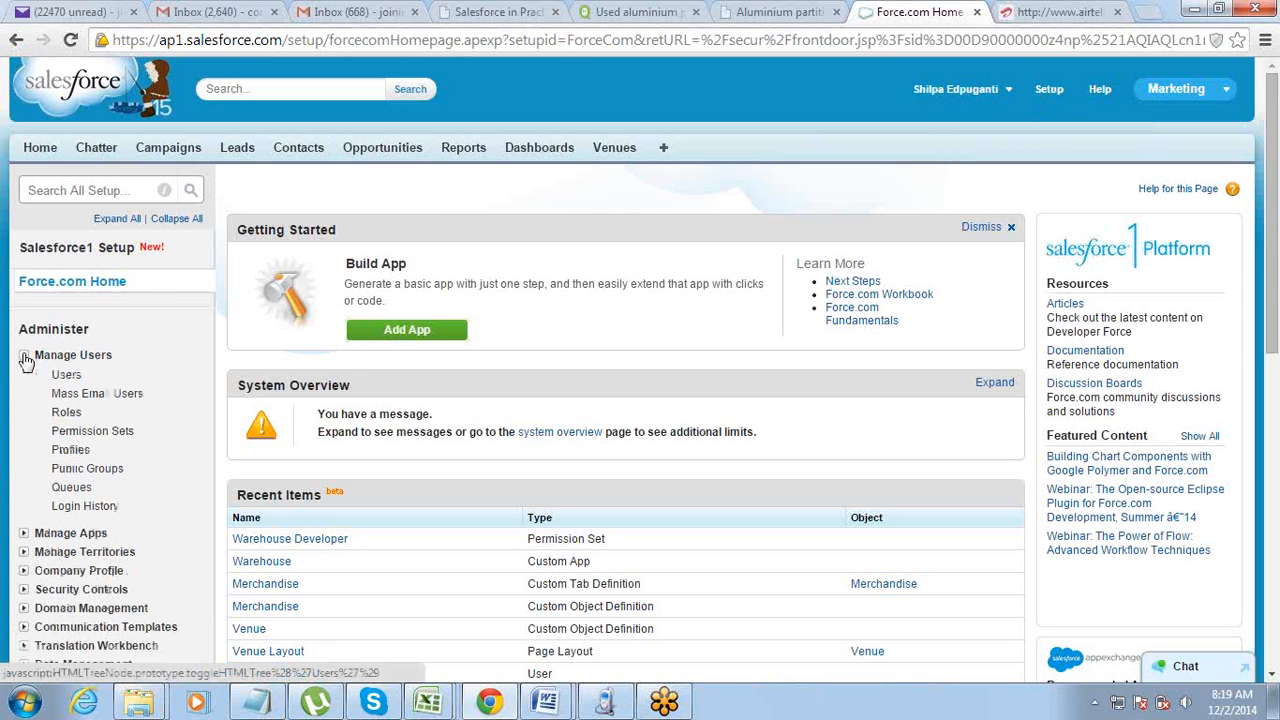
left_click(78, 433)
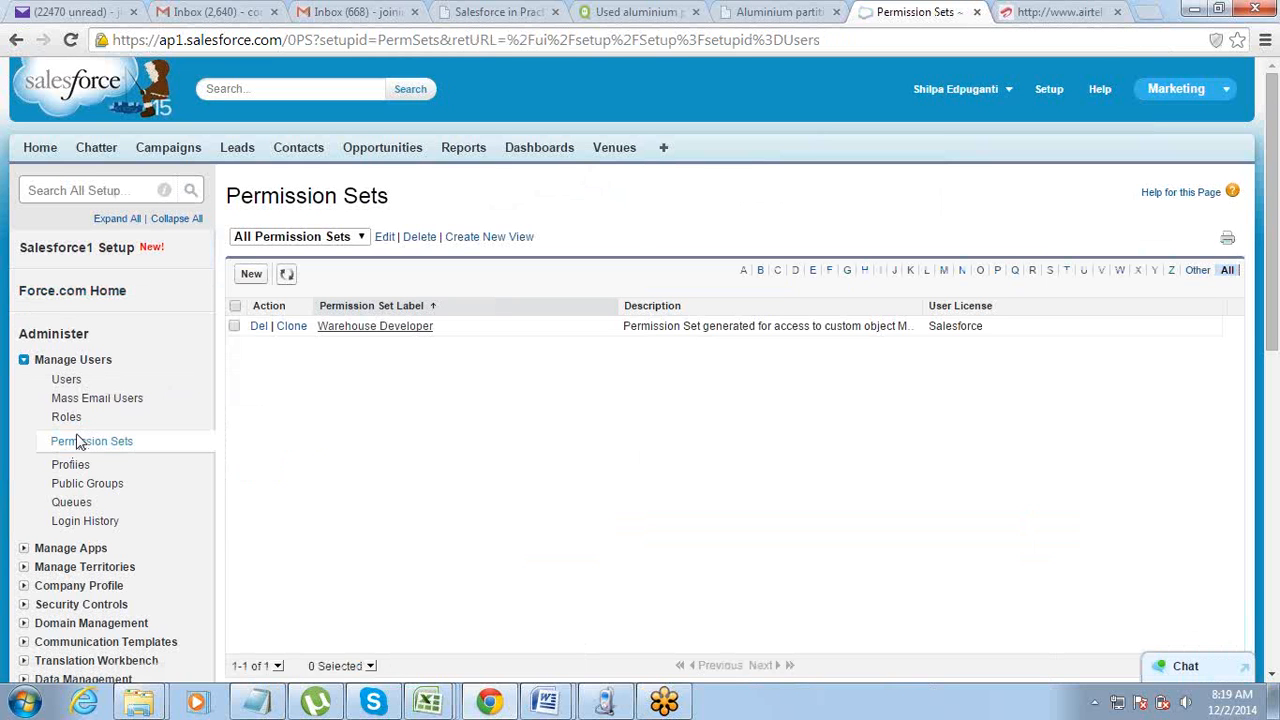
- Create and save a new permission set with the label and API name My_Permission_Set_1 and no user license
left_click(250, 277)
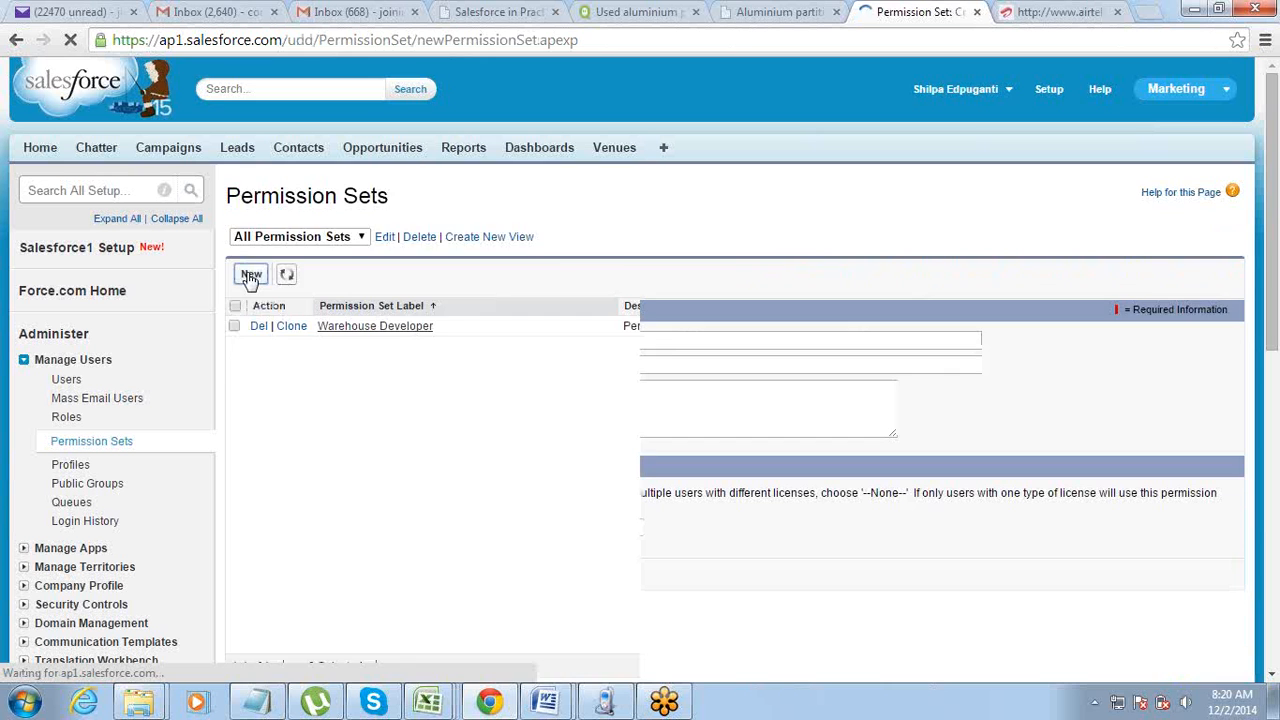
left_click(447, 341)
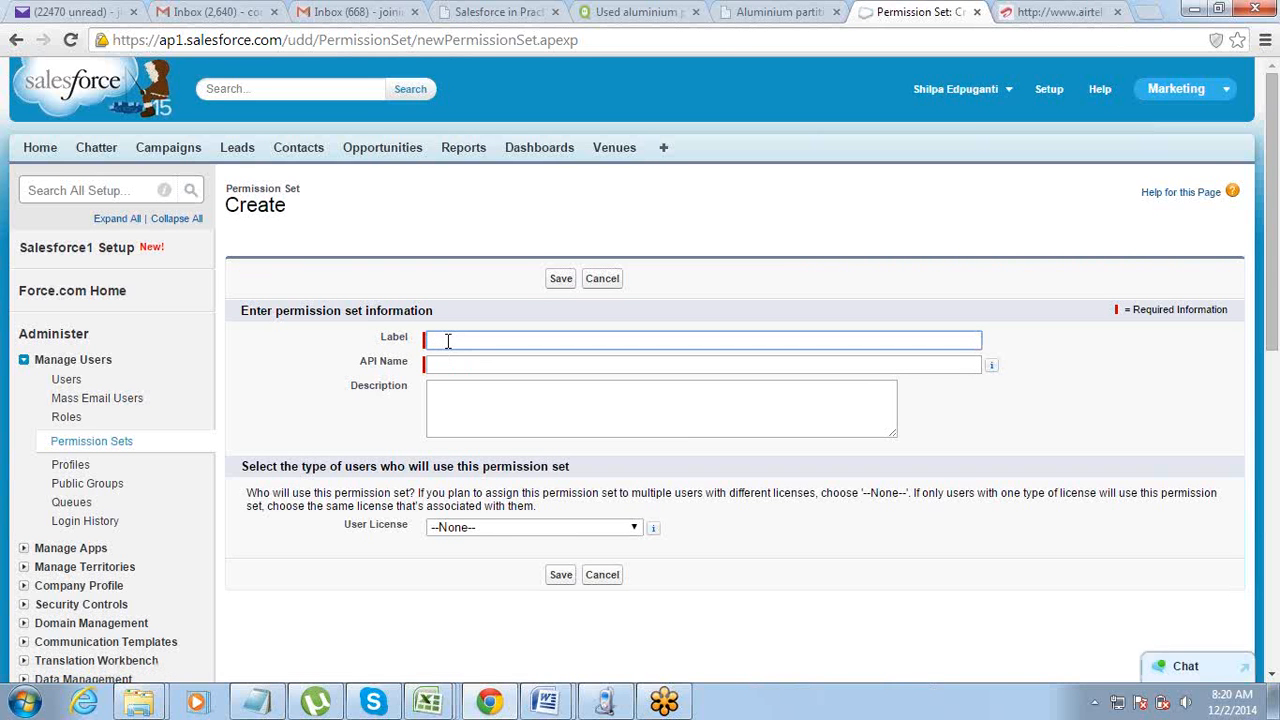
type("My_ Permission_Set_1")
key("Tab")
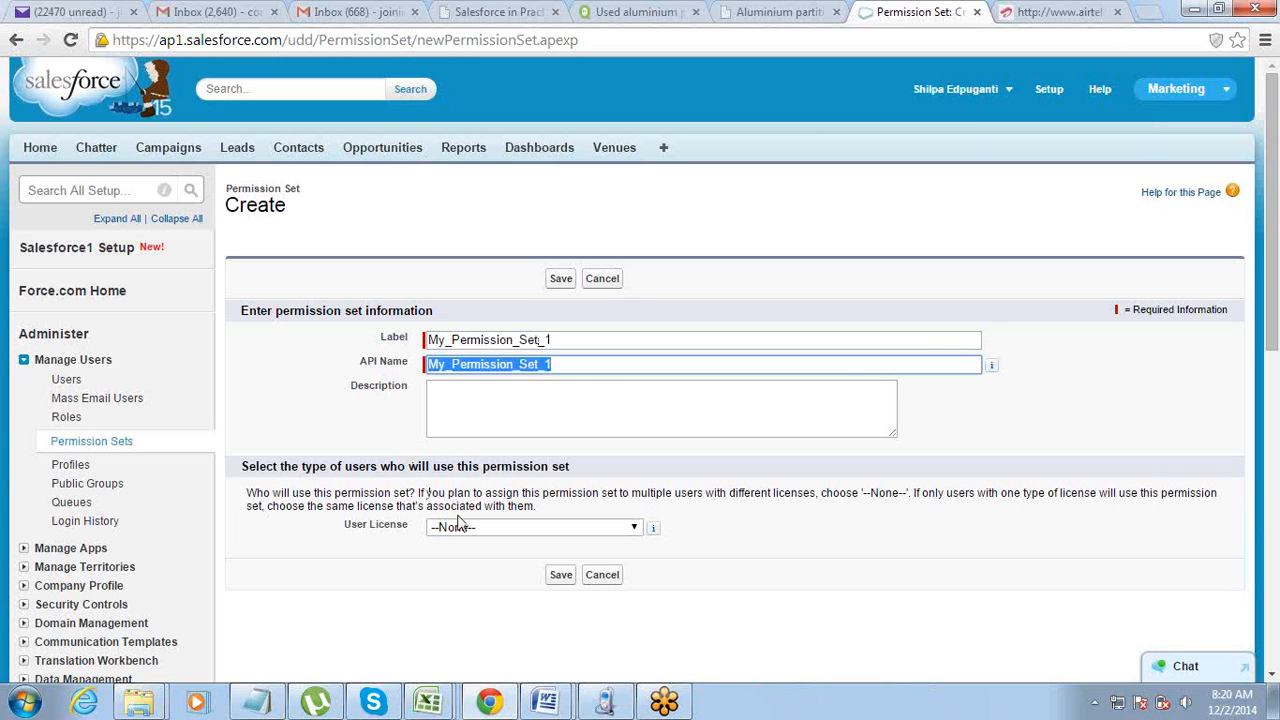
left_click(566, 577)
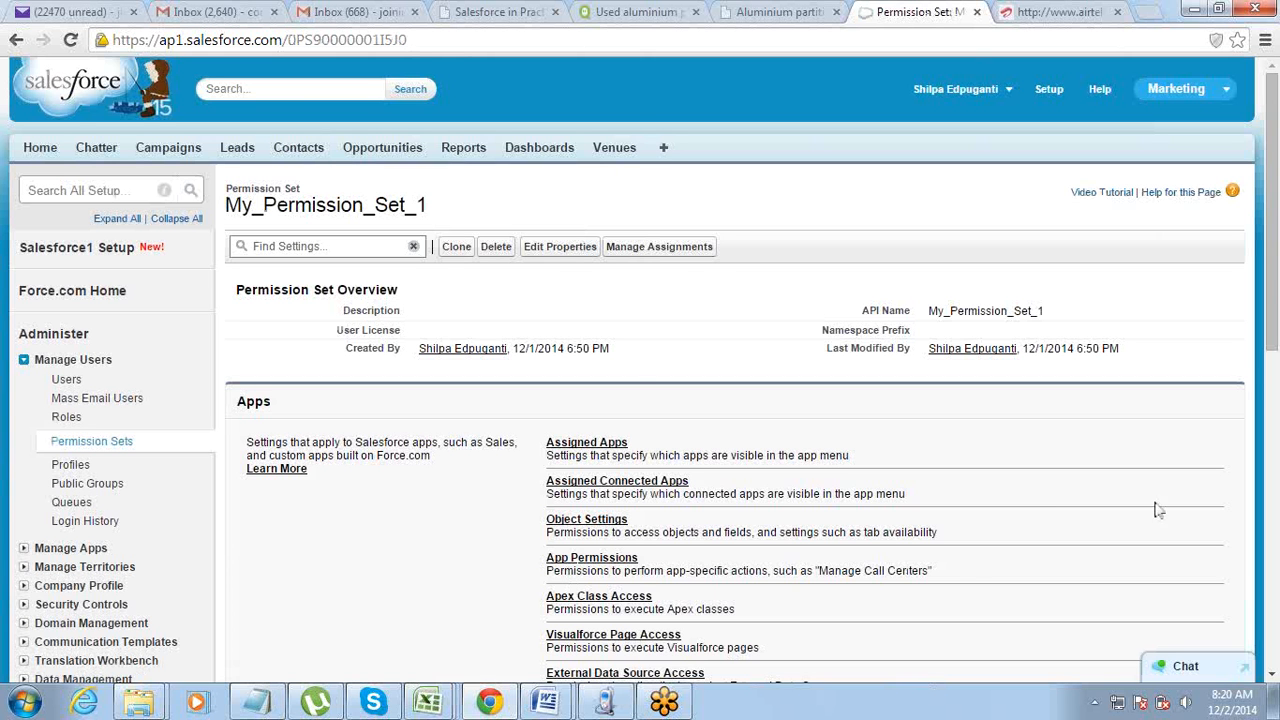
- Open the Accounts entry in the object settings of My_Permission_Set_1
left_click_drag(1274, 336, 1274, 385)
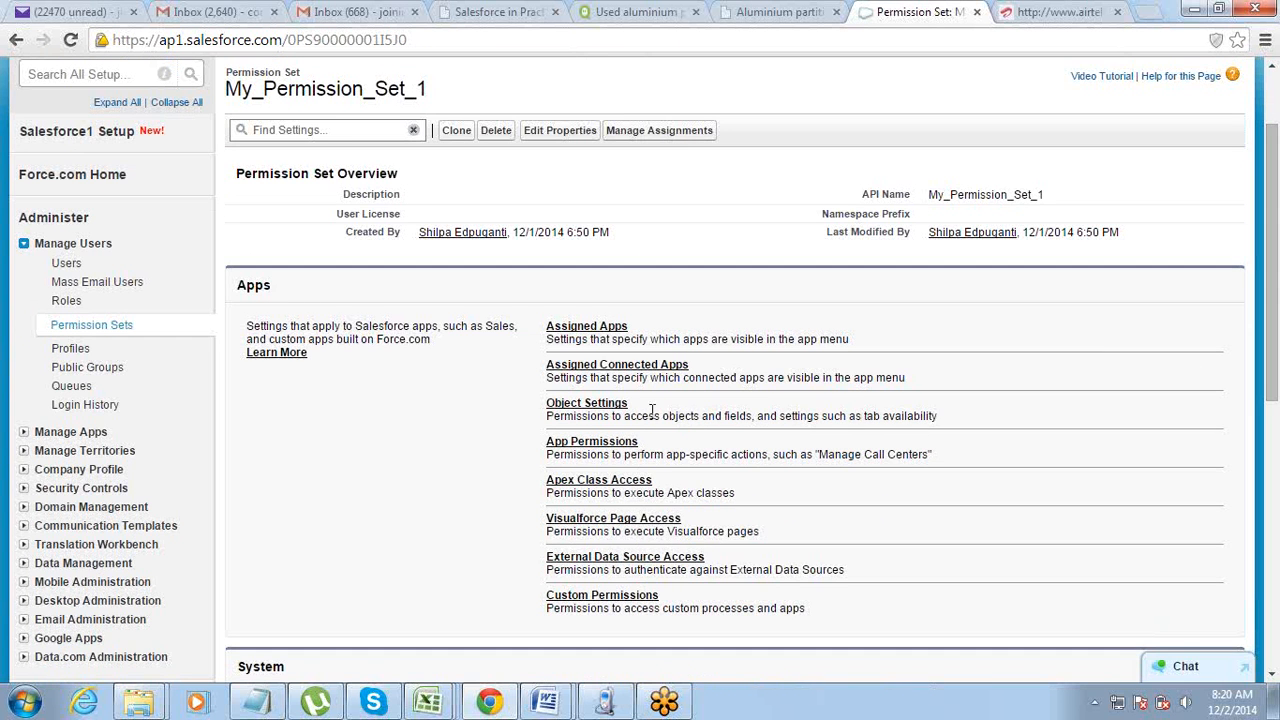
left_click(575, 405)
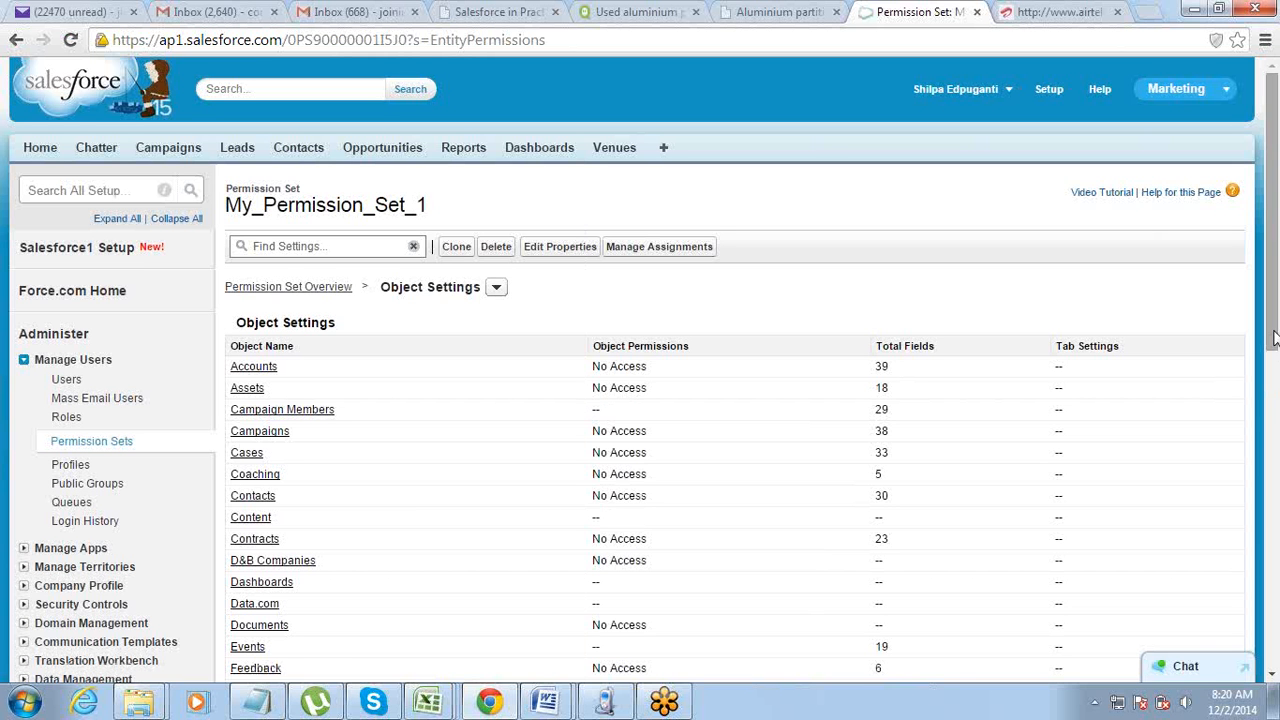
mouse_move(1275, 379)
left_mouse_down()
mouse_move(1274, 640)
mouse_move(1272, 376)
left_mouse_up()
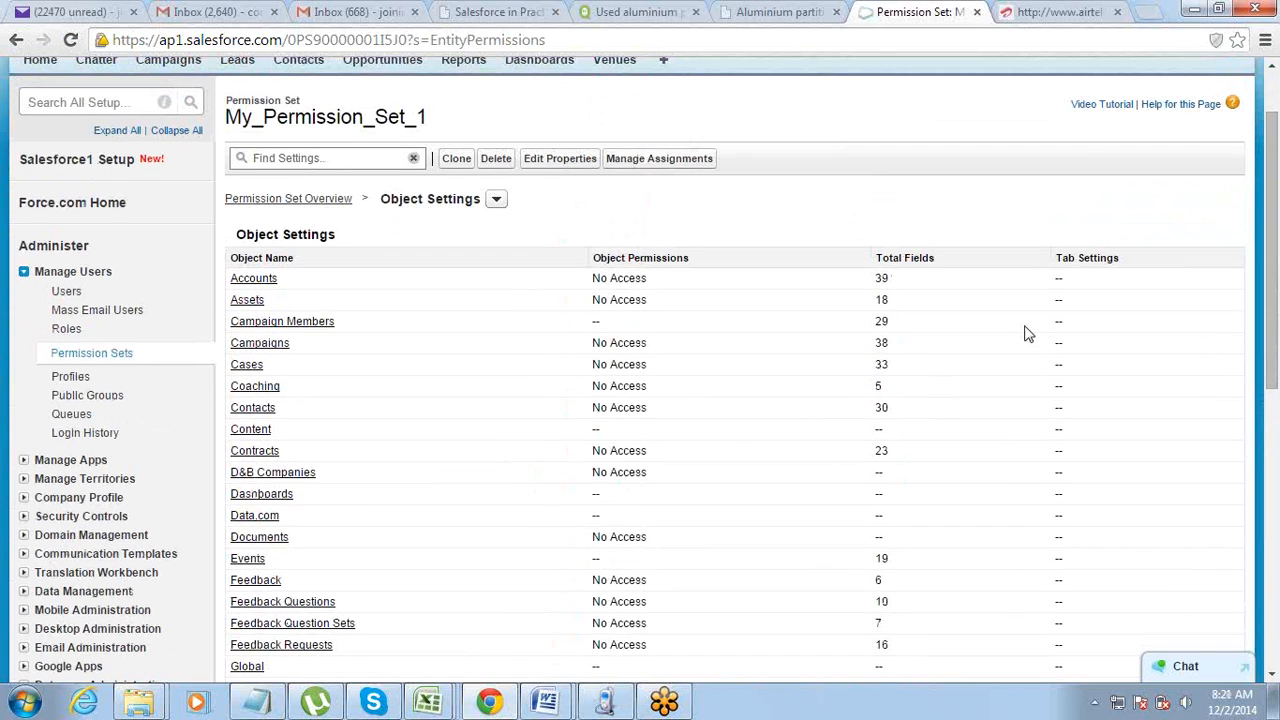
left_click(250, 280)
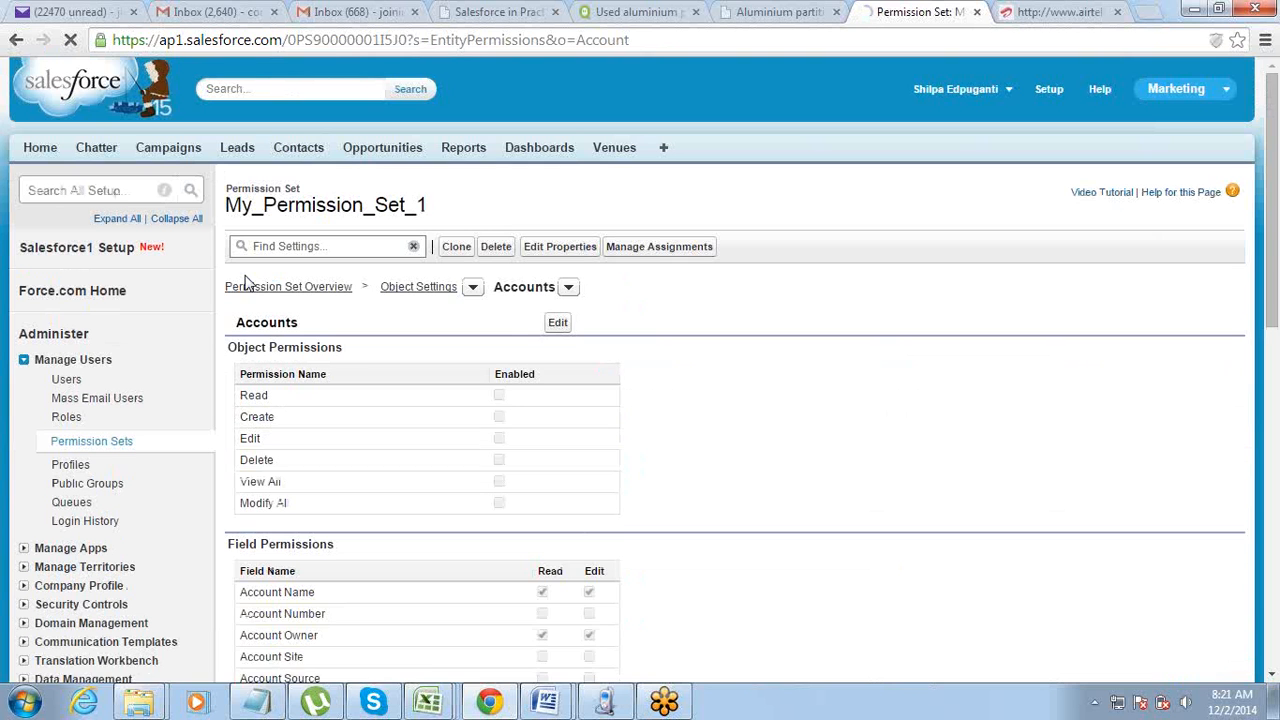
- Enable the Read, Edit and Delete object permissions on Accounts for My_Permission_Set_1 and save
left_click(558, 323)
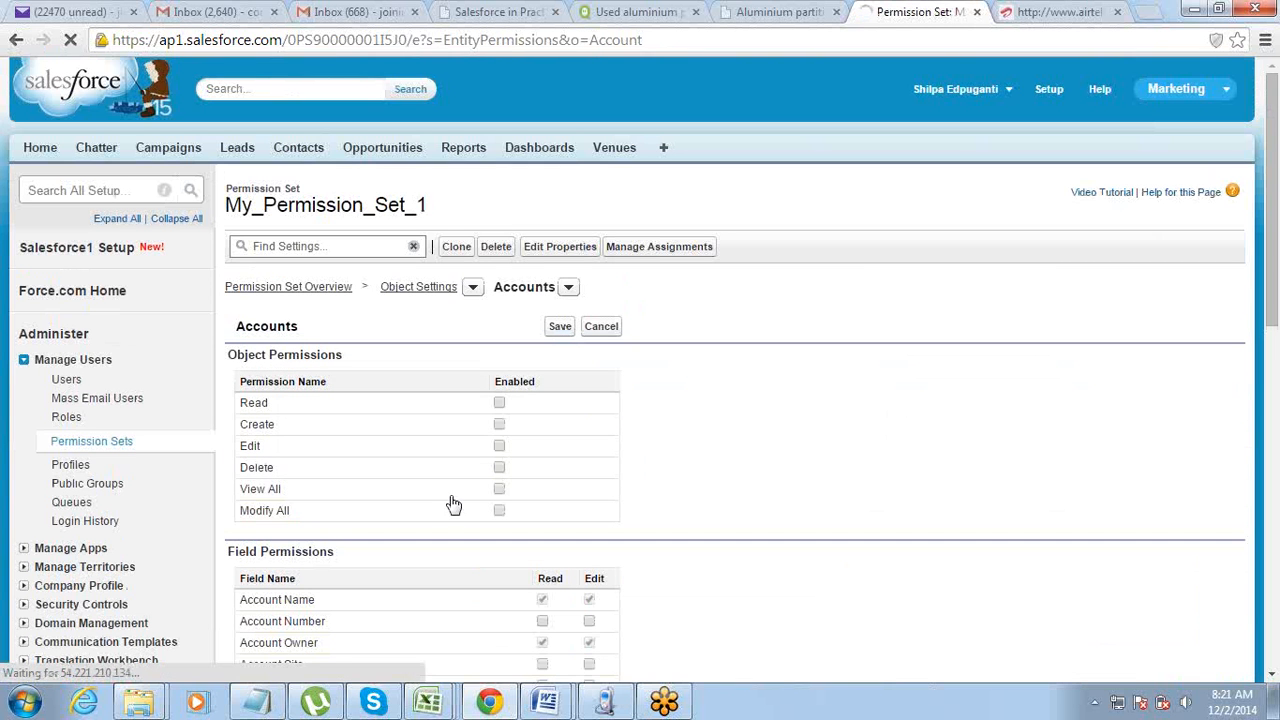
left_click(500, 469)
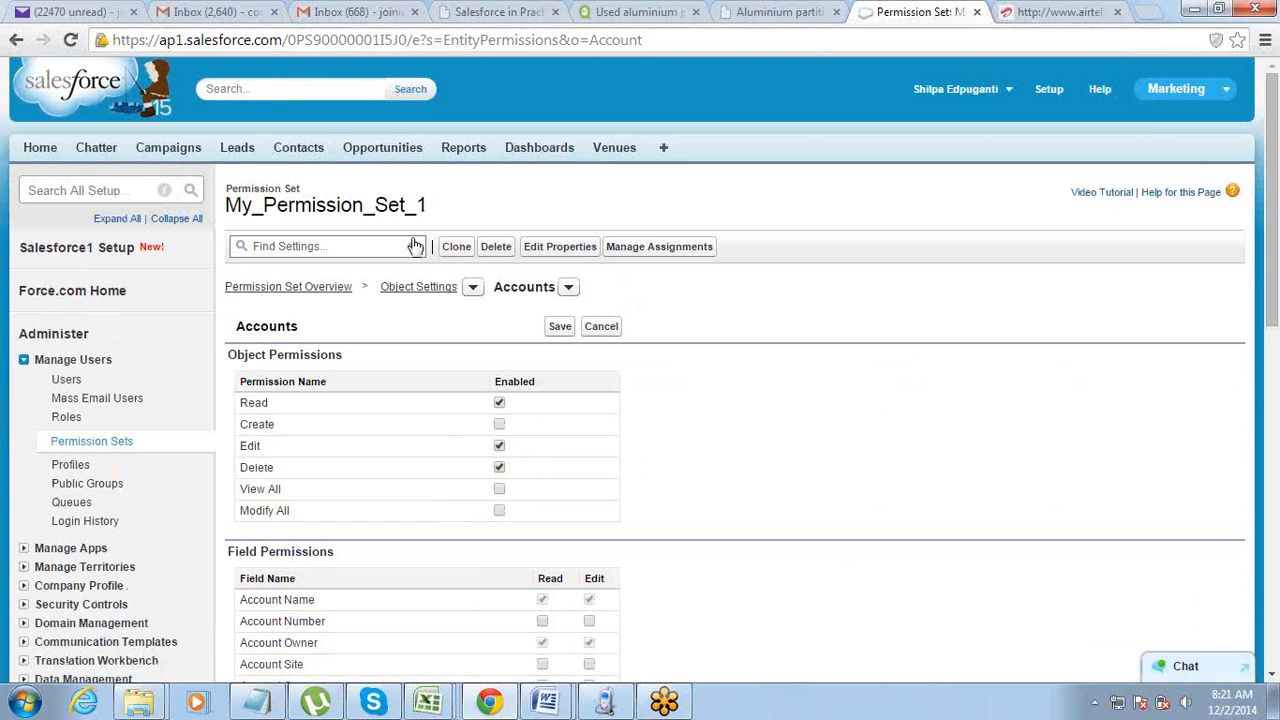
left_click_drag(225, 205, 435, 210)
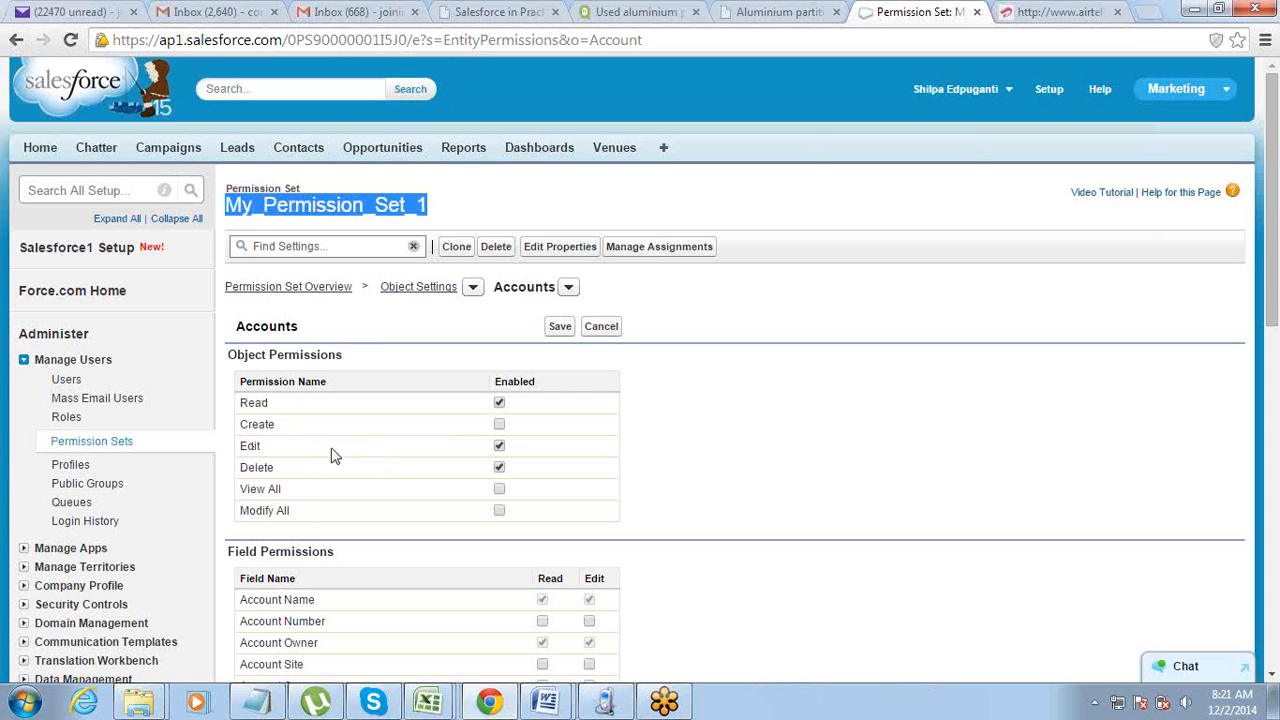
left_click(452, 201)
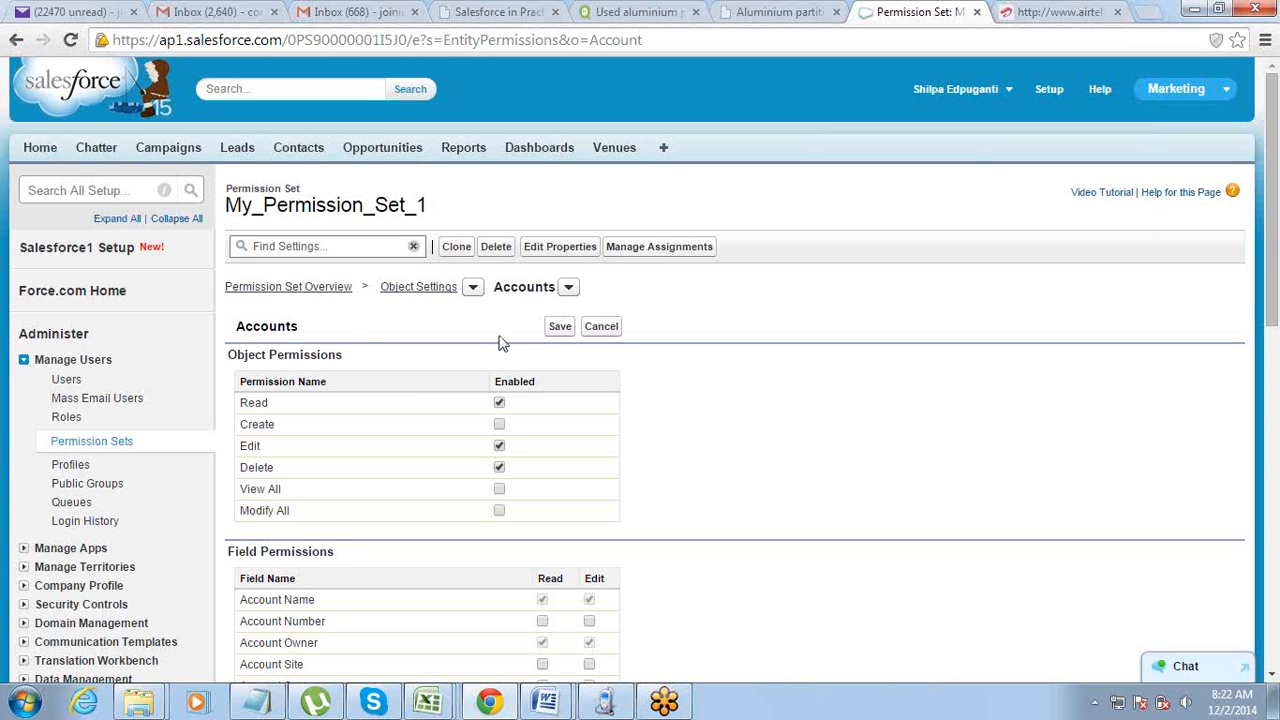
left_click(560, 328)
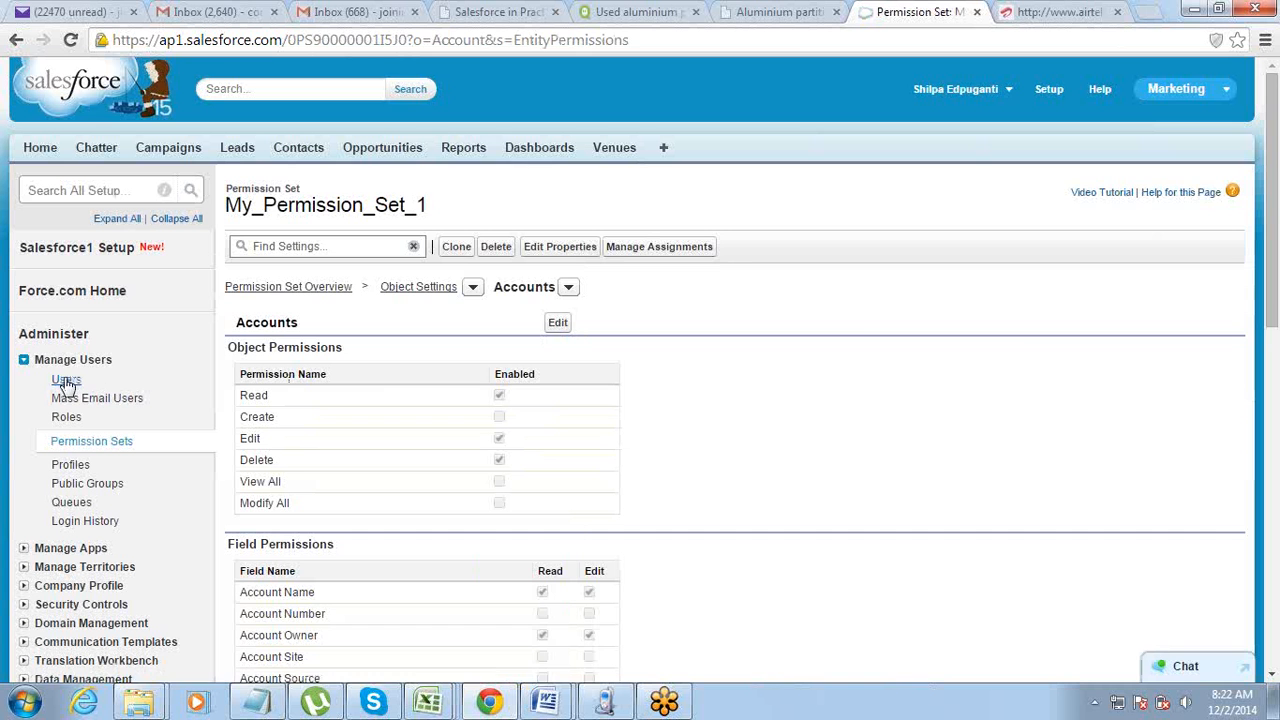
- Open the System Administrator user's record from the Users list and start editing its permission set assignments
left_click(65, 381)
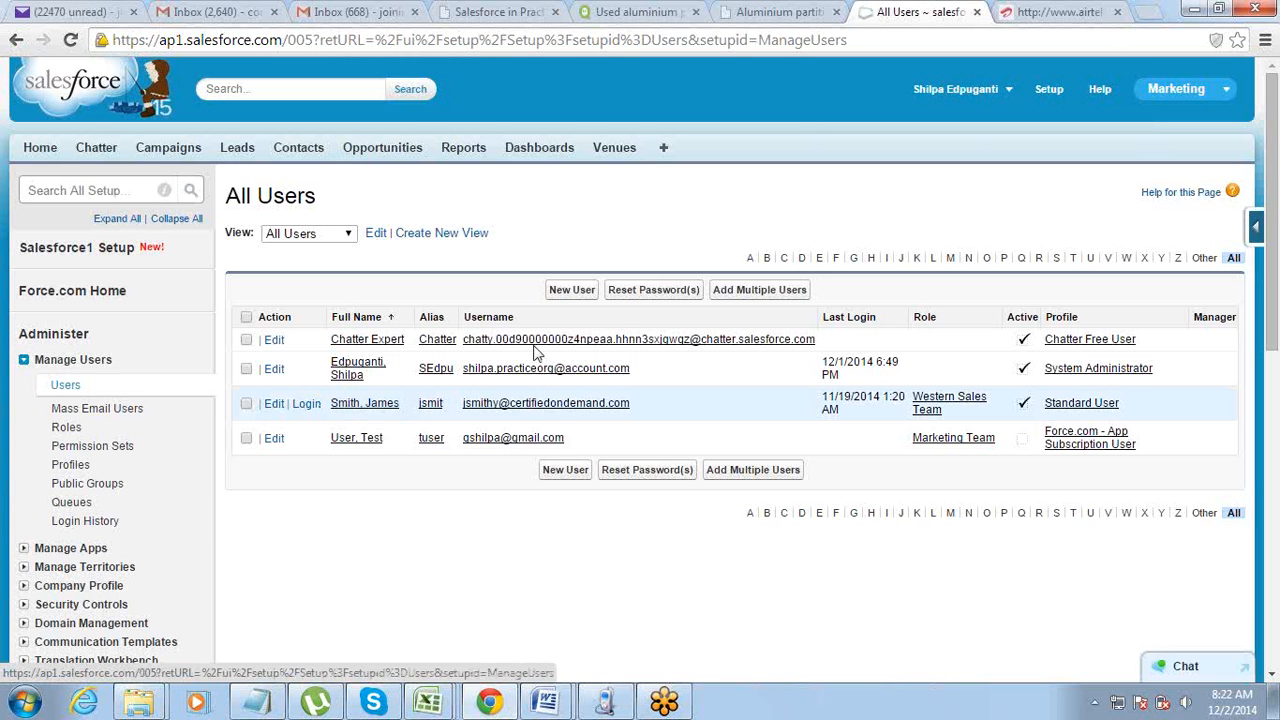
left_click(348, 368)
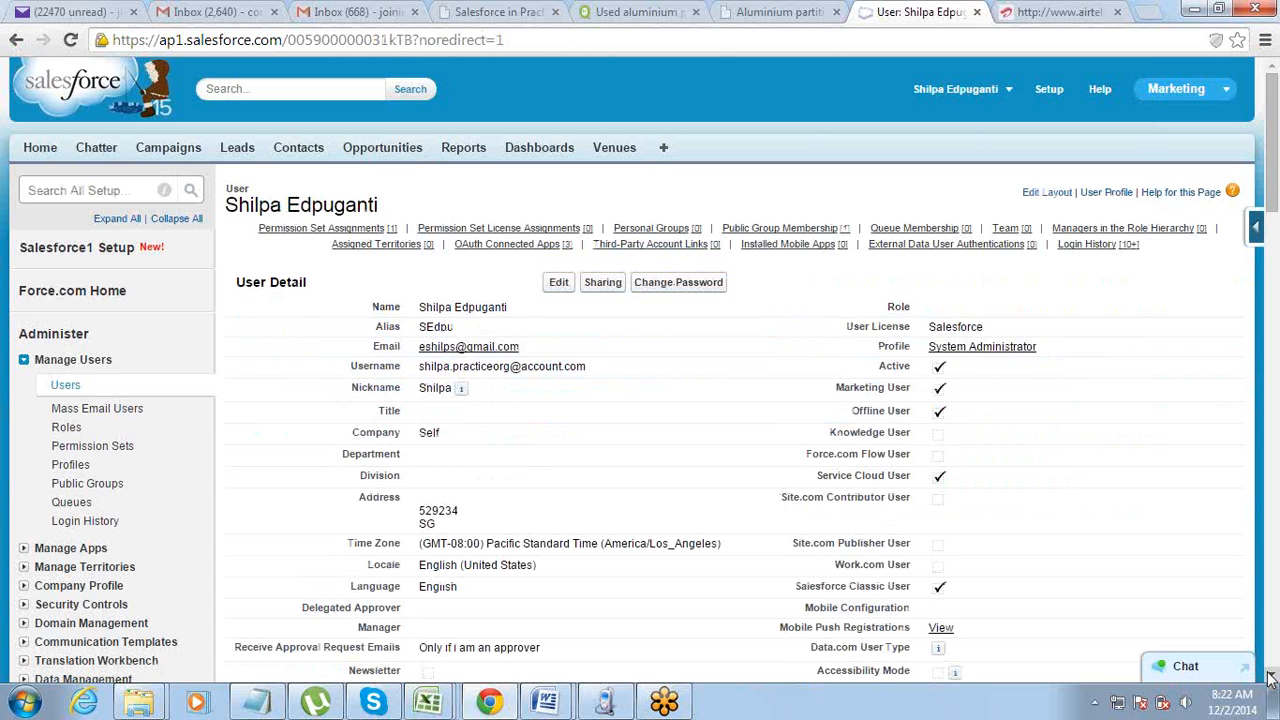
left_click_drag(1270, 678, 1270, 678)
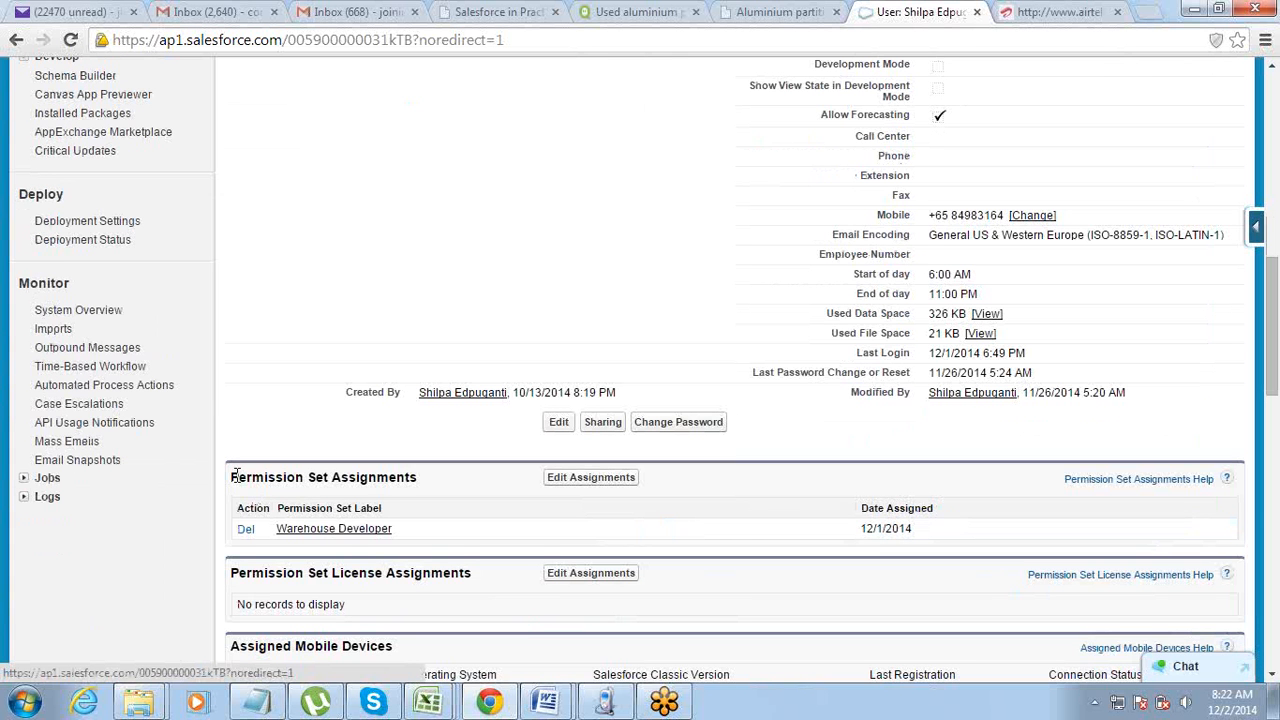
left_click_drag(238, 477, 410, 478)
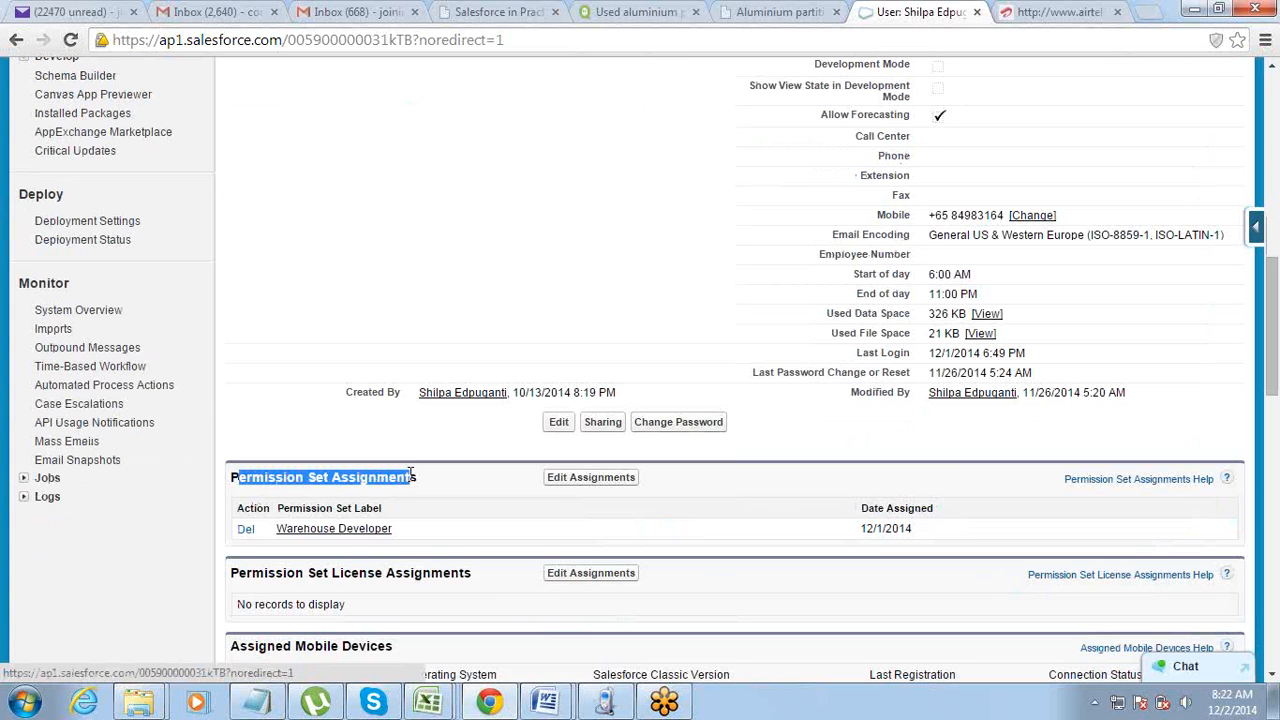
left_click(577, 482)
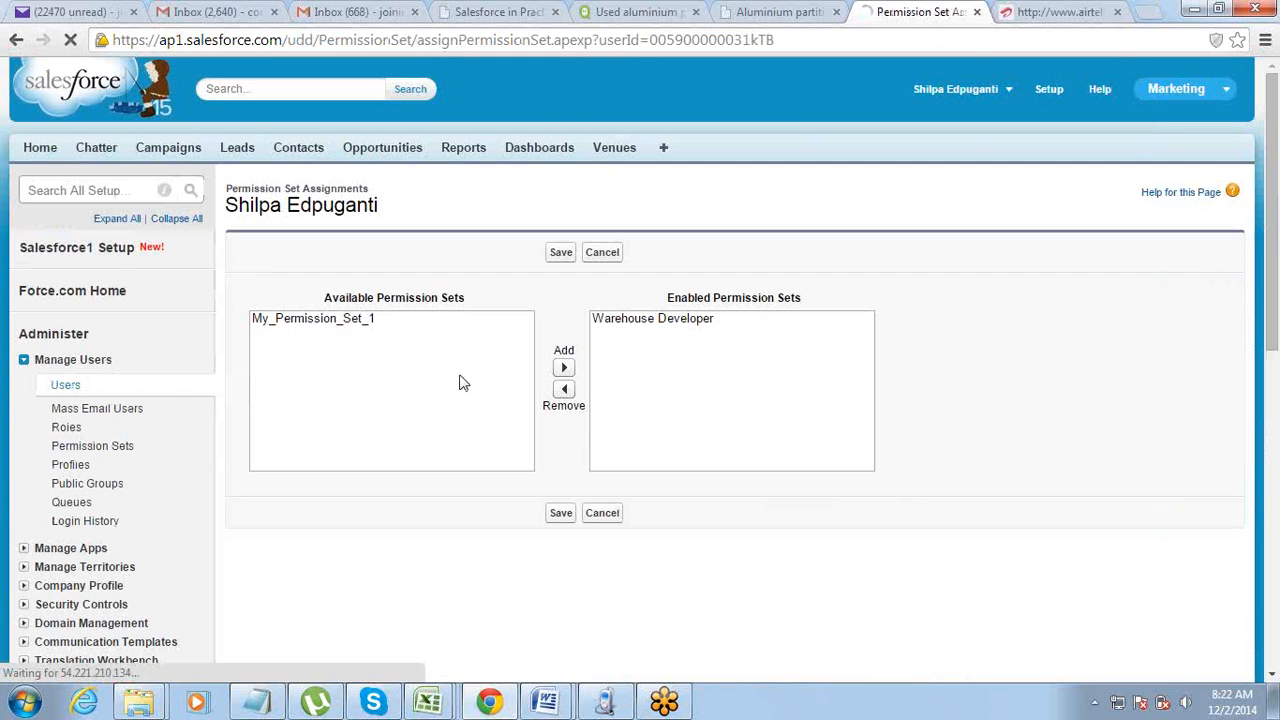
- Move My_Permission_Set_1 from the available to the enabled permission sets for the user
left_click(345, 322)
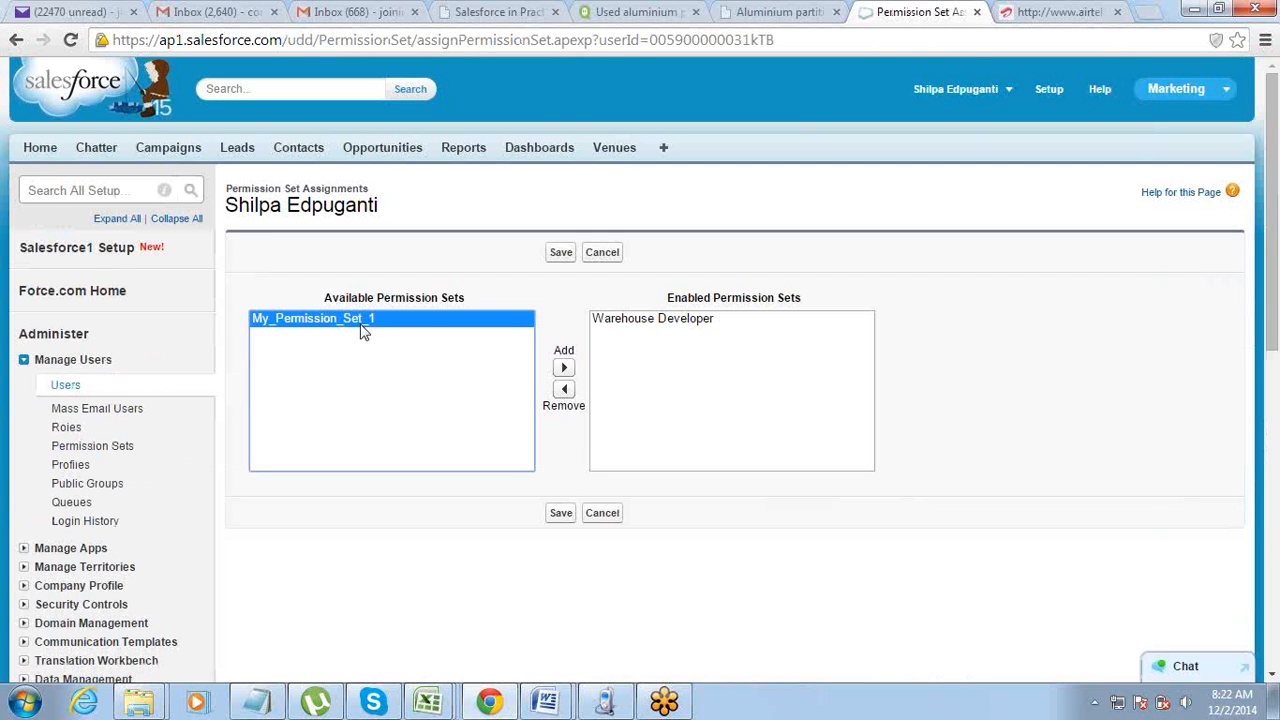
left_click(563, 369)
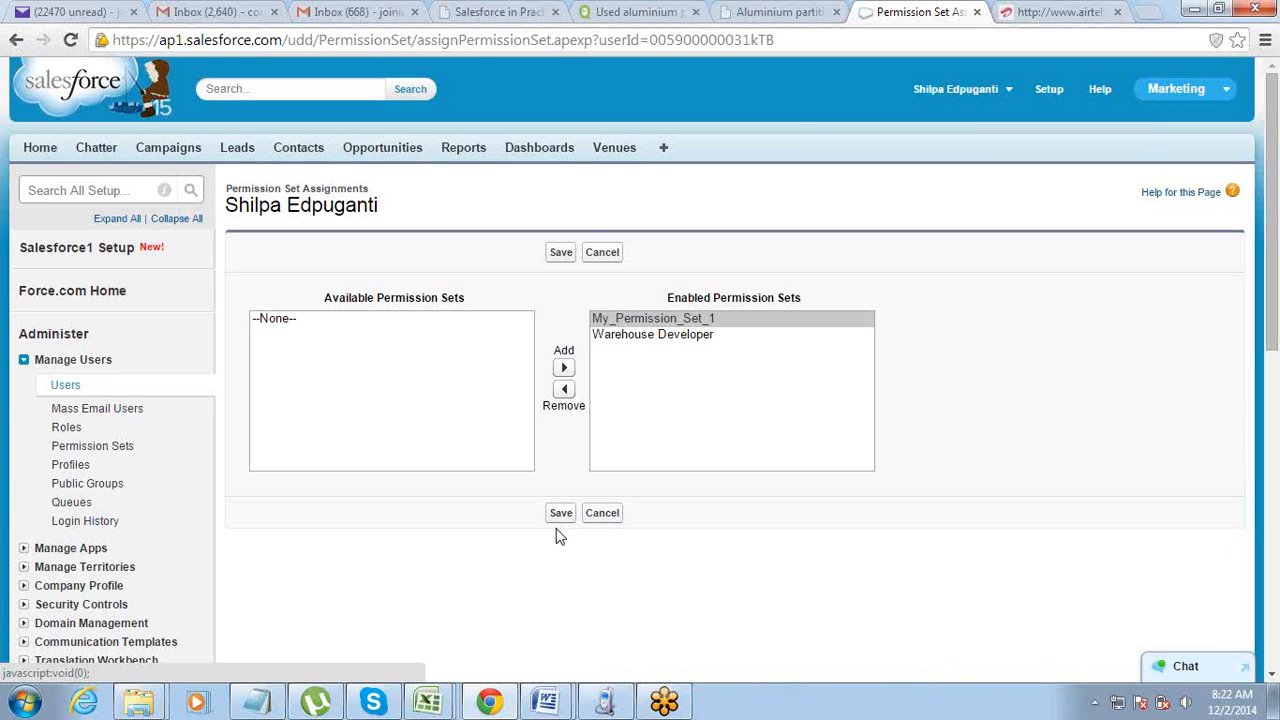
left_click(675, 319)
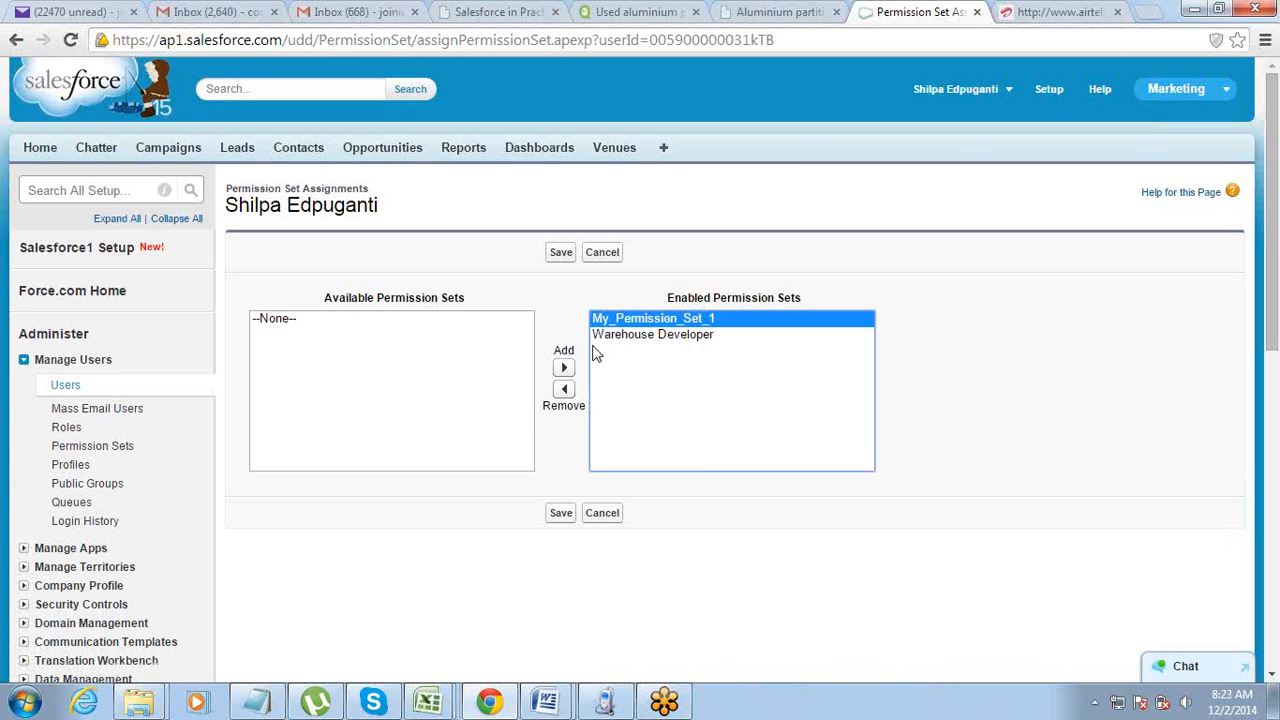
left_click(564, 390)
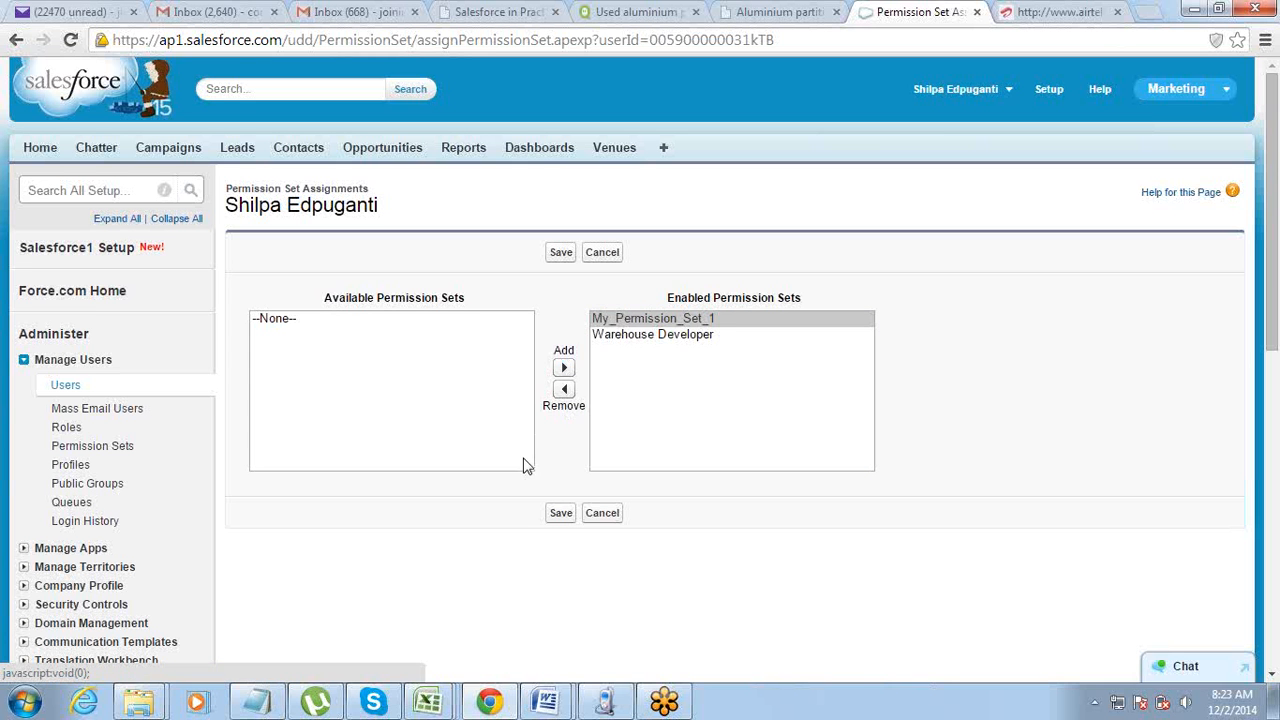
- Switch to the Notepad notes, add blank lines below "Permission Set is optional" and highlight that line
left_click(268, 700)
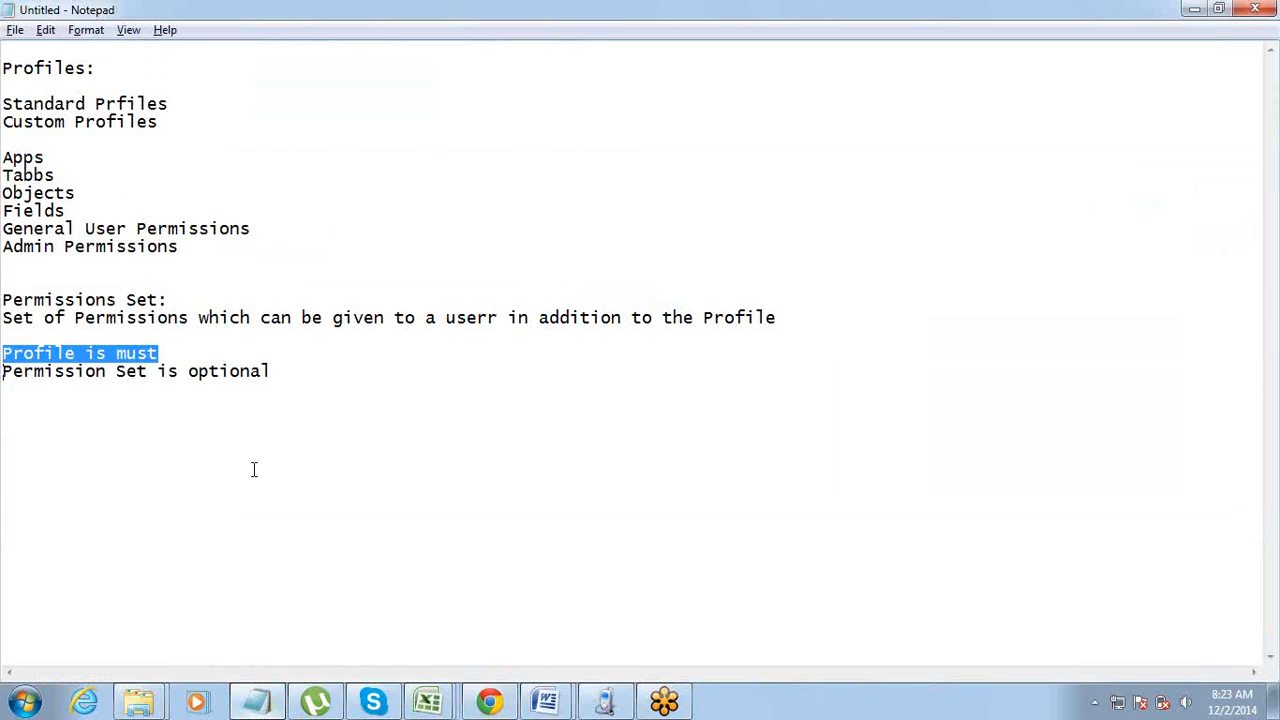
left_click(298, 371)
key("Return")
key("Return")
key("Return")
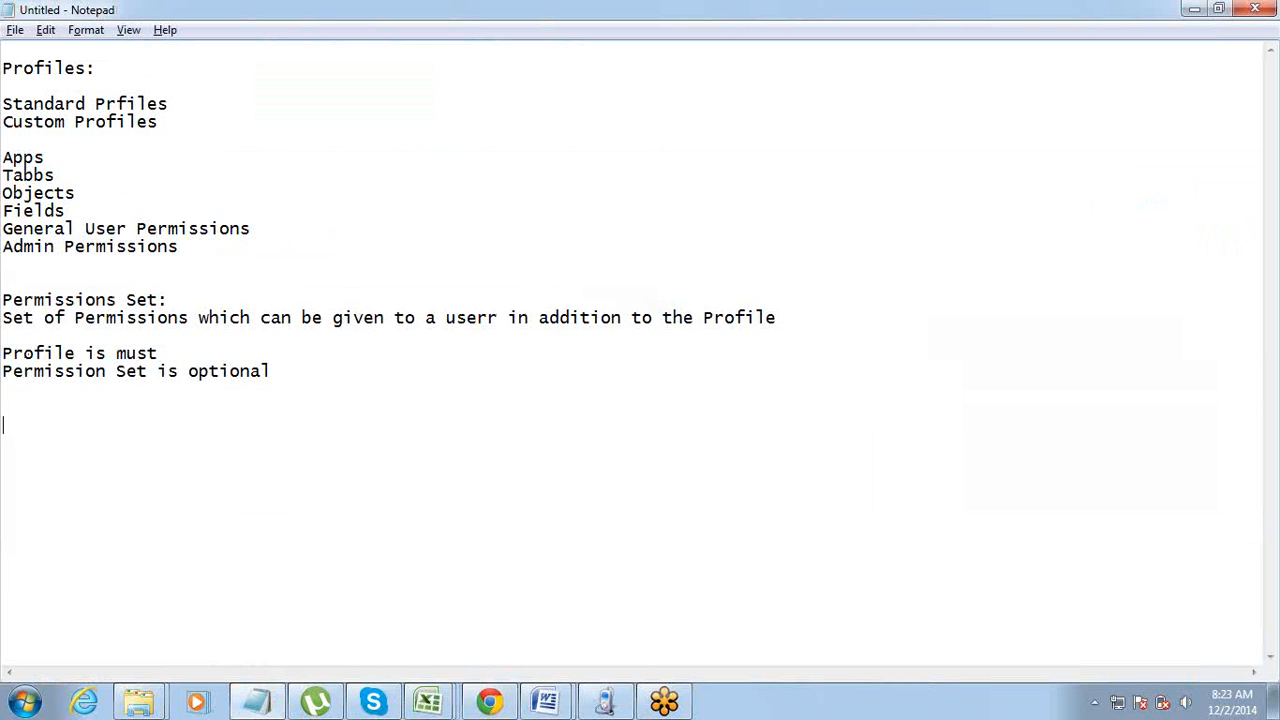
key("shift+Up")
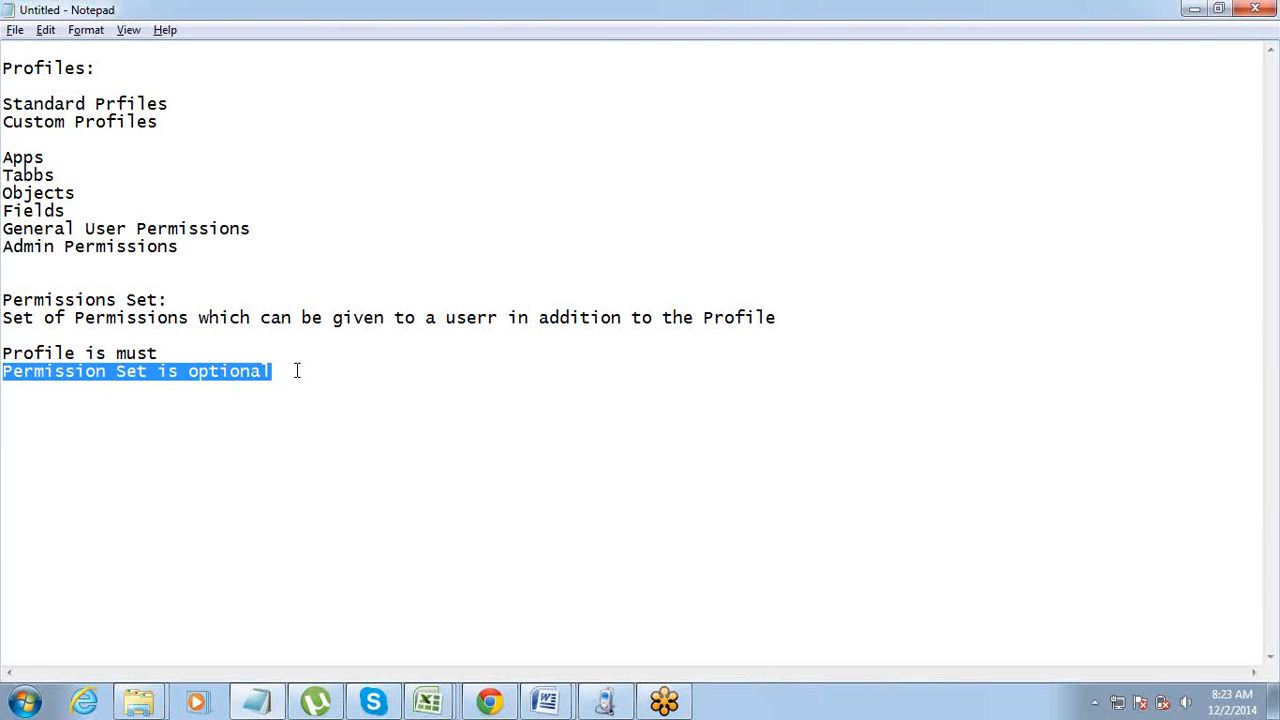
key("Down")
key("Down")
key("Down")
key("Up")
key("Up")
key("Up")
key("Up")
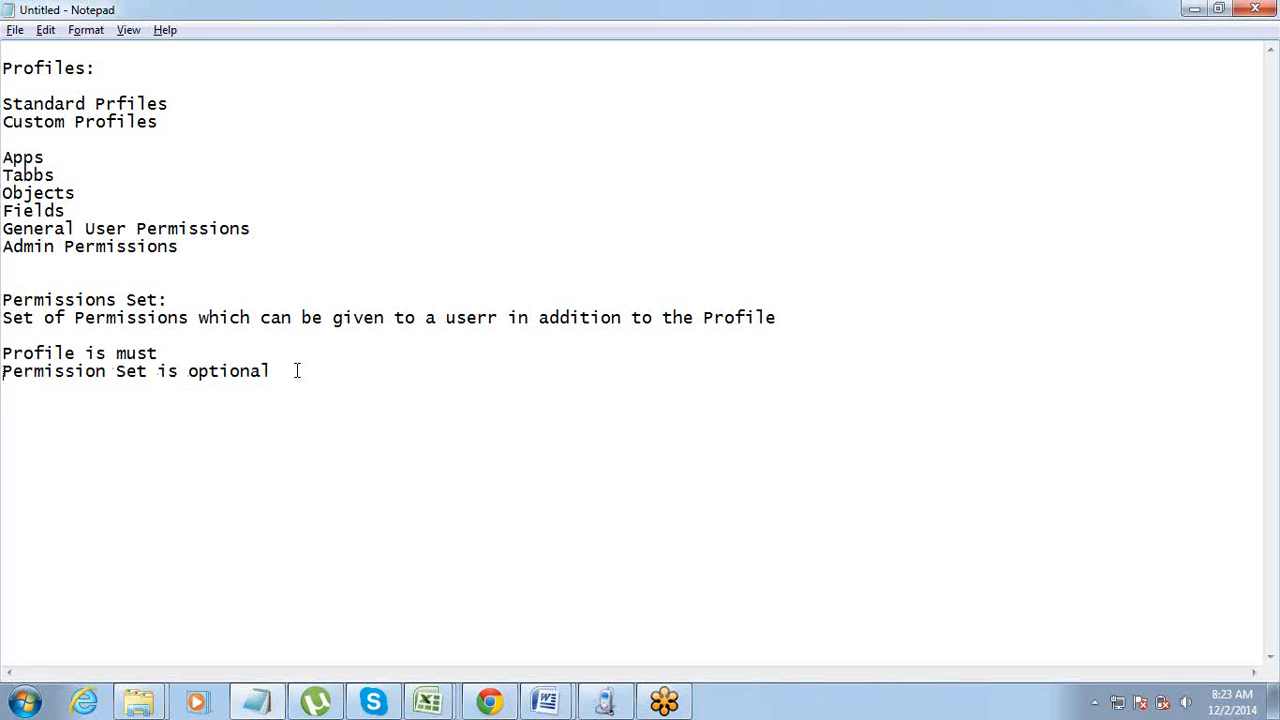
- Add the lines "Data Access", "Marketing User" and "RCED - Accuonts" at the end of the notes and highlight the last one
key("Down")
key("Down")
key("Down")
key("Down")
type("Data Access")
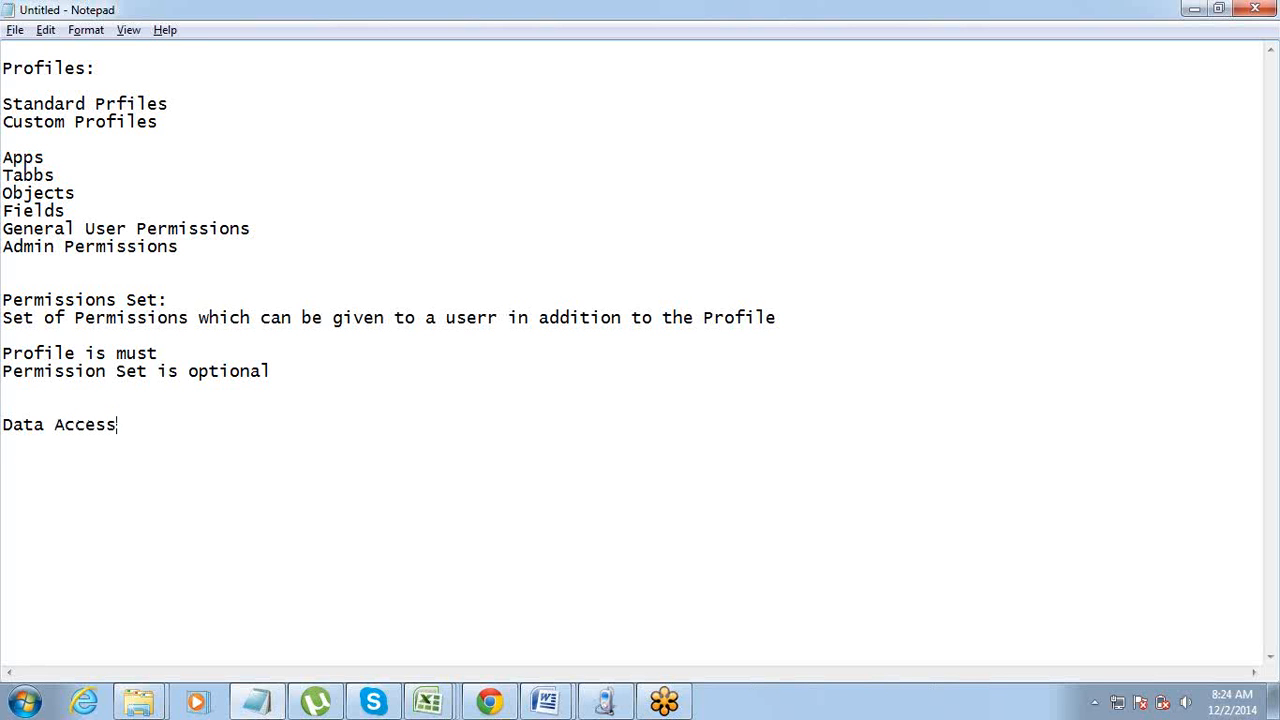
type("Marketing ")
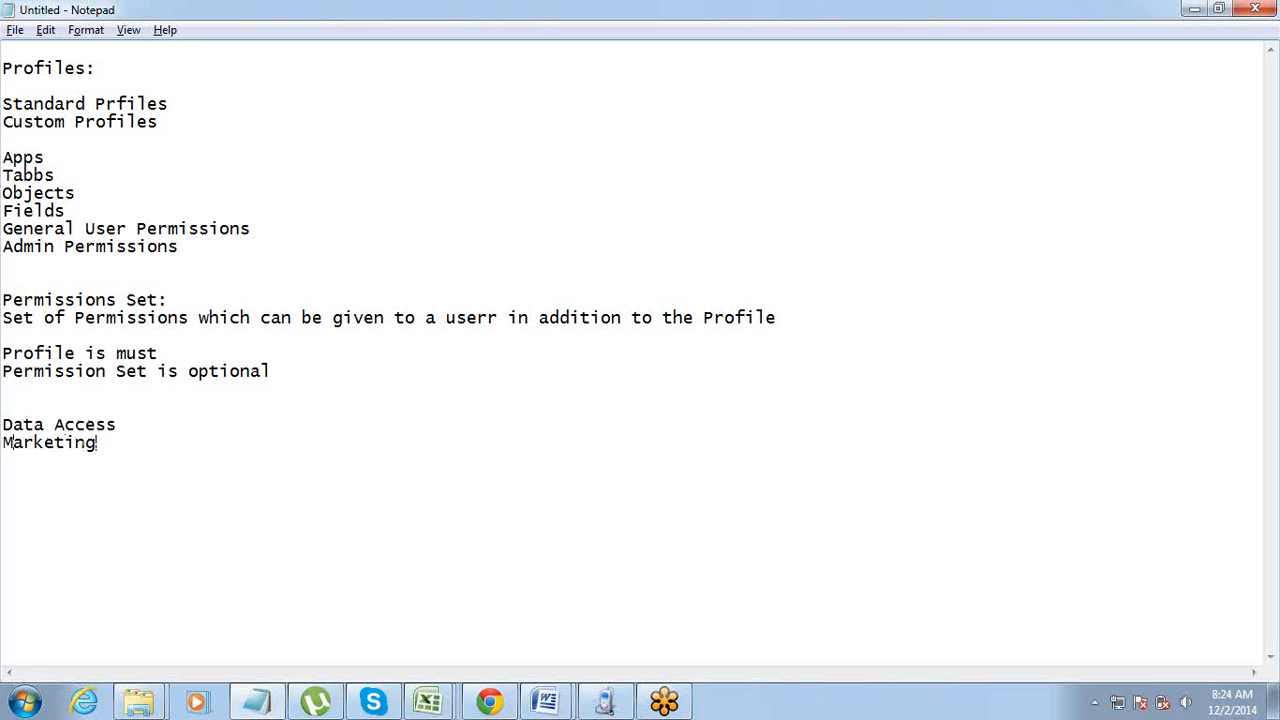
type("User")
key("Return")
type("RCED - Accuonts")
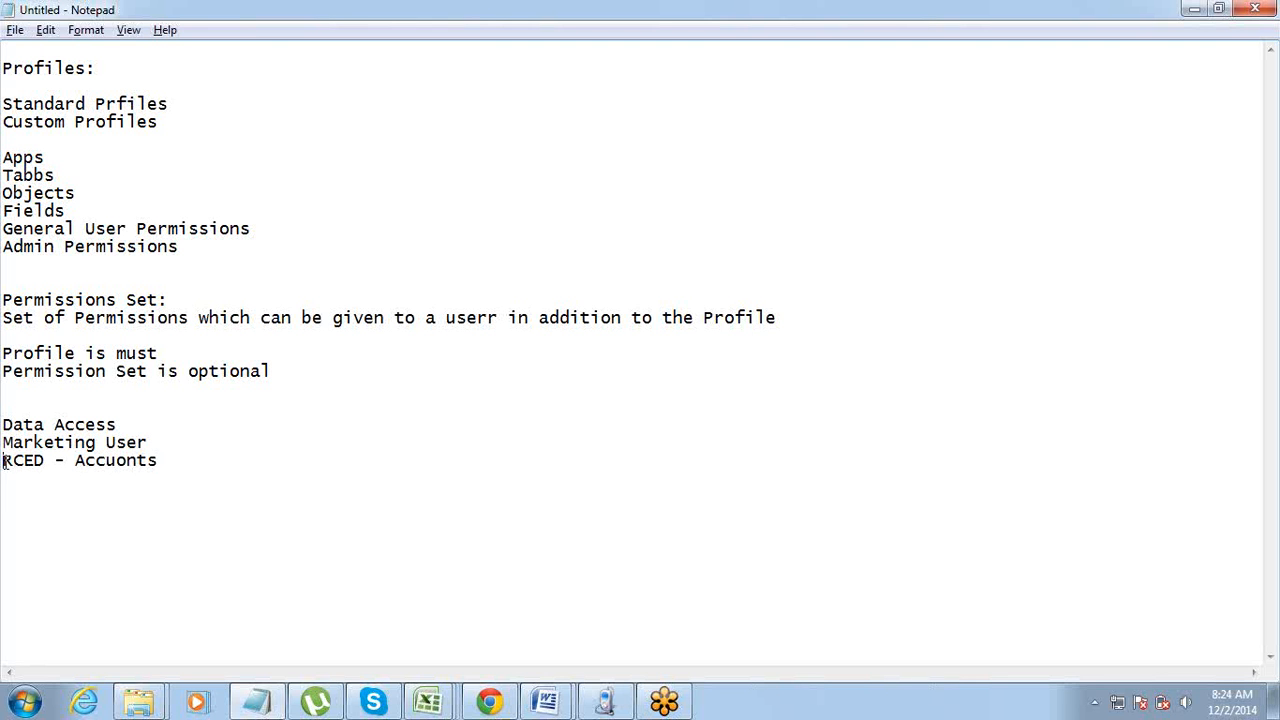
left_click_drag(3, 460, 161, 462)
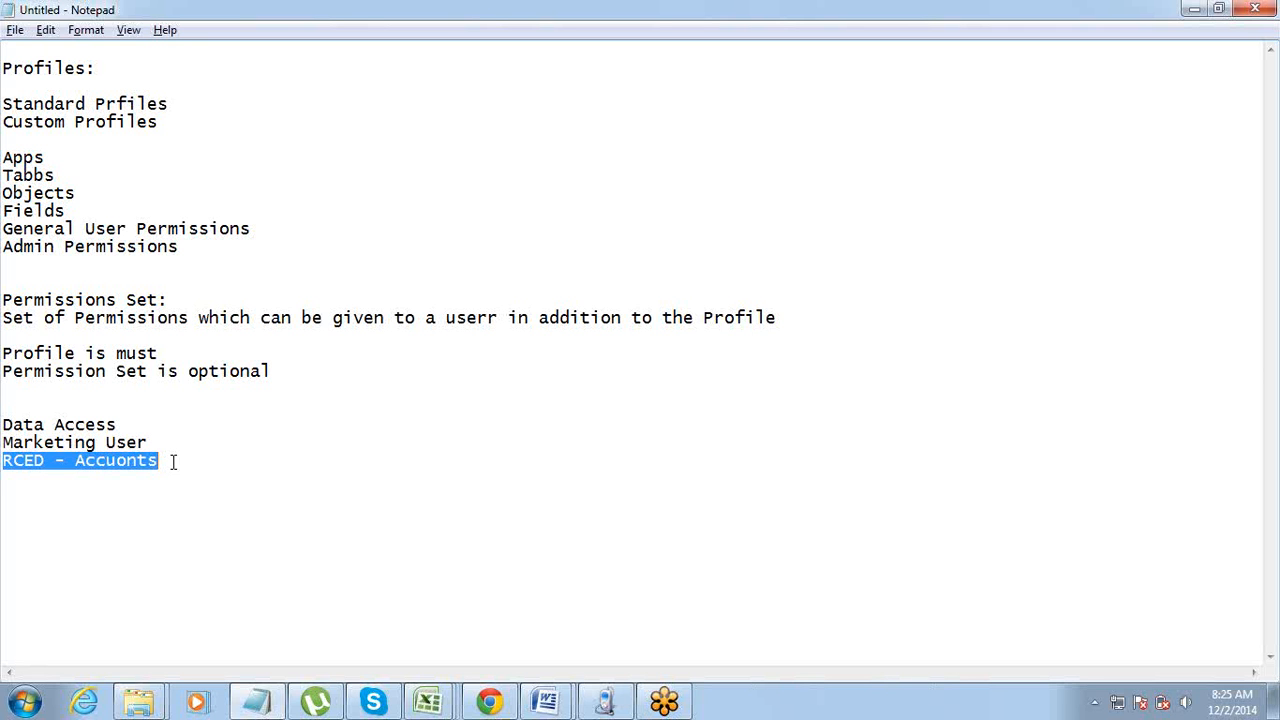
- Add a "Sharing Settings" heading below, followed by the lines "1> Organization Wide Default" and "2> Sharing Rules"
key("Down")
key("Return")
key("Return")
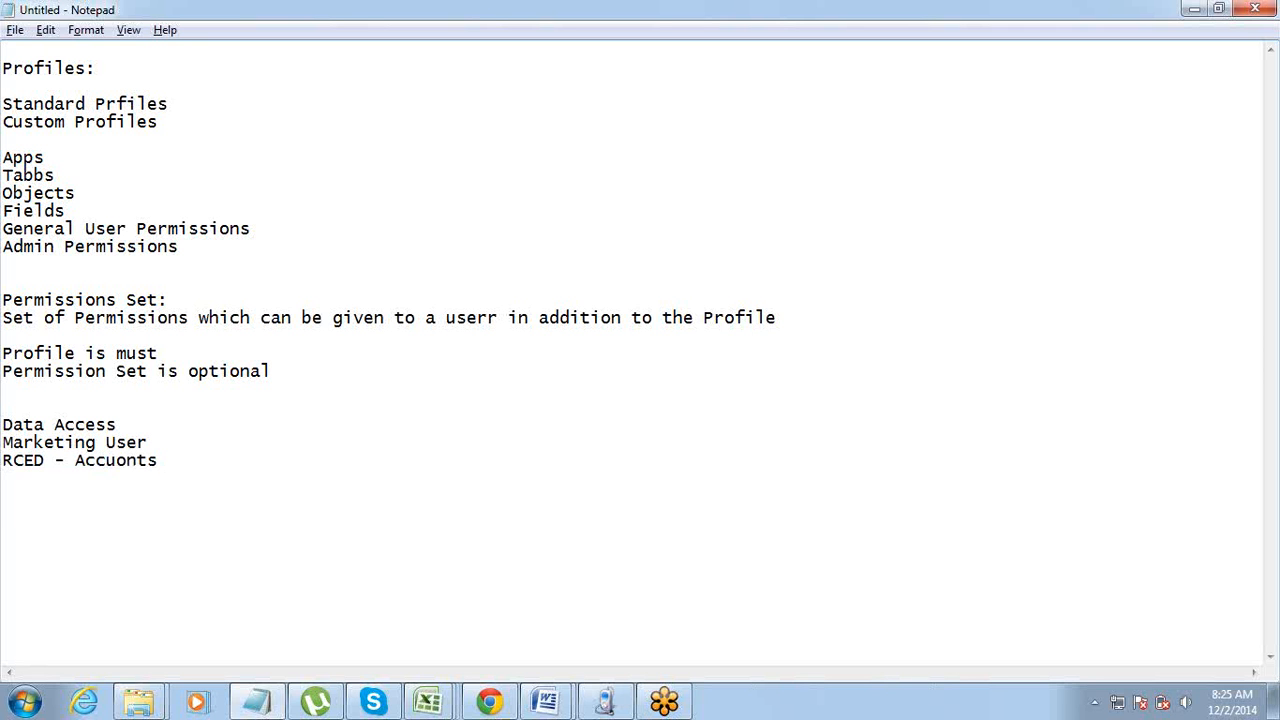
type("Sharing Settings")
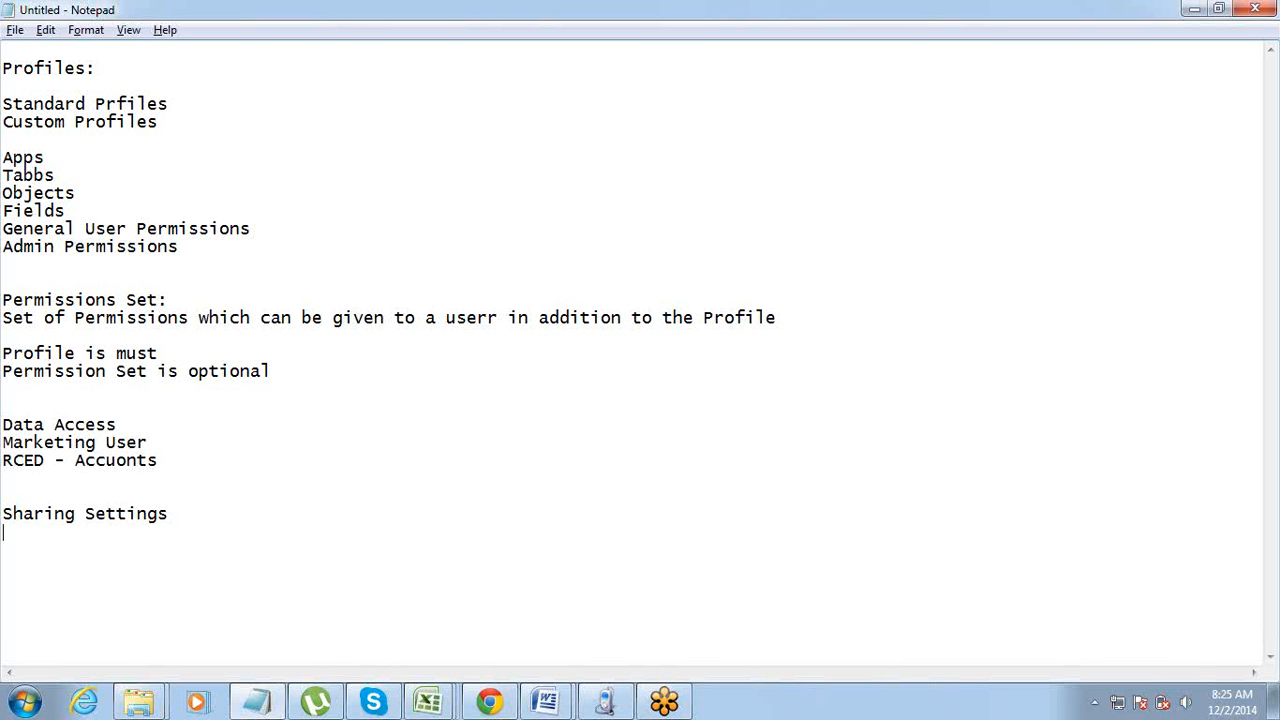
type("1> Organization ")
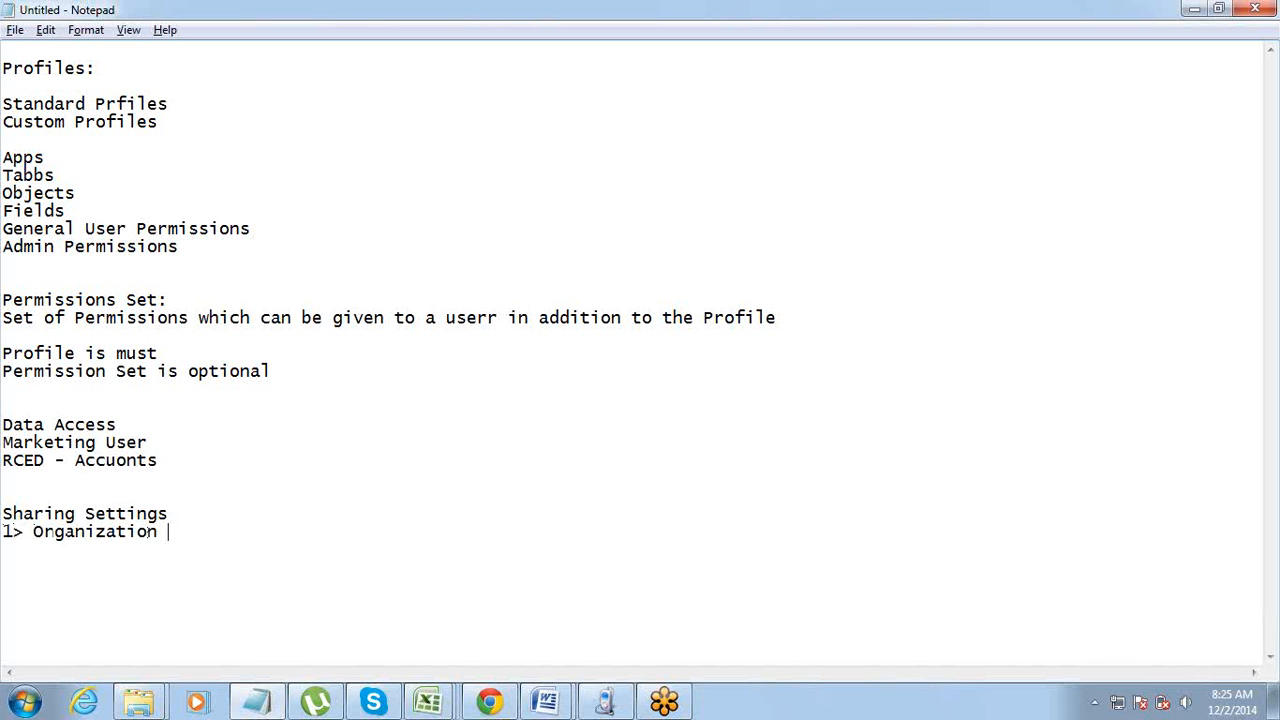
type("Wide Default")
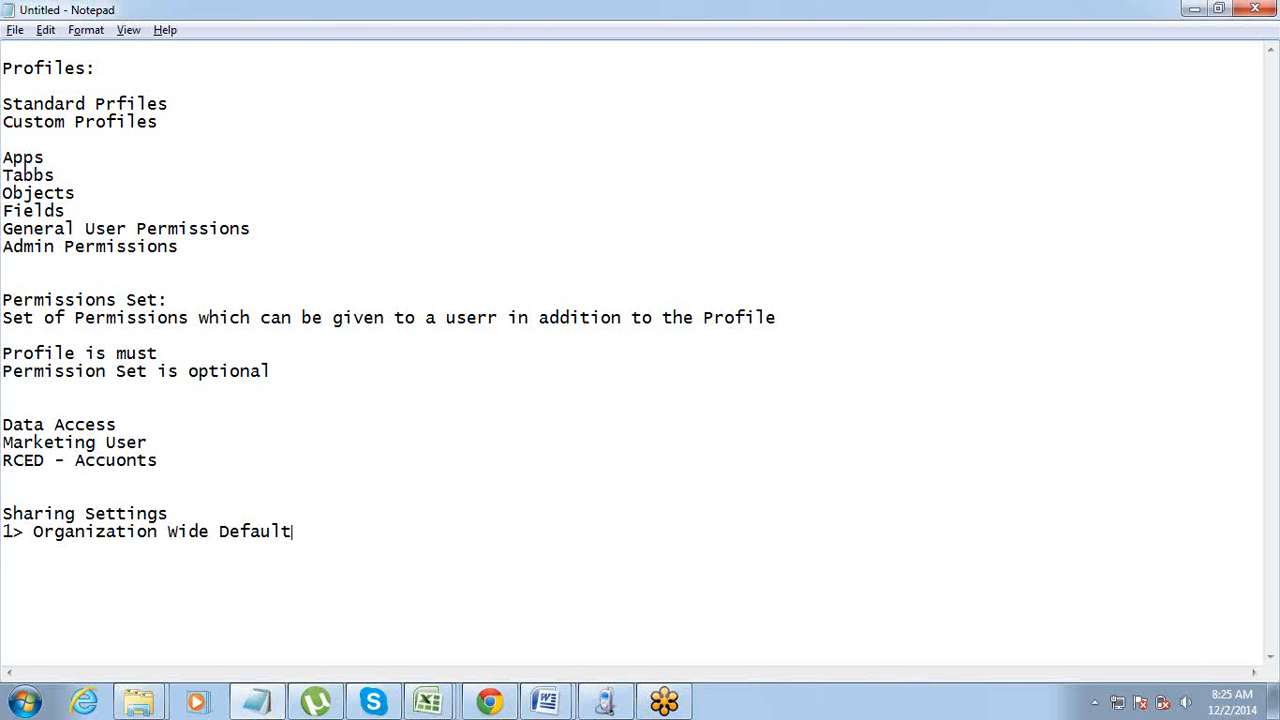
key("Return")
type("2>")
left_click(53, 548)
type("Sharing Rules")
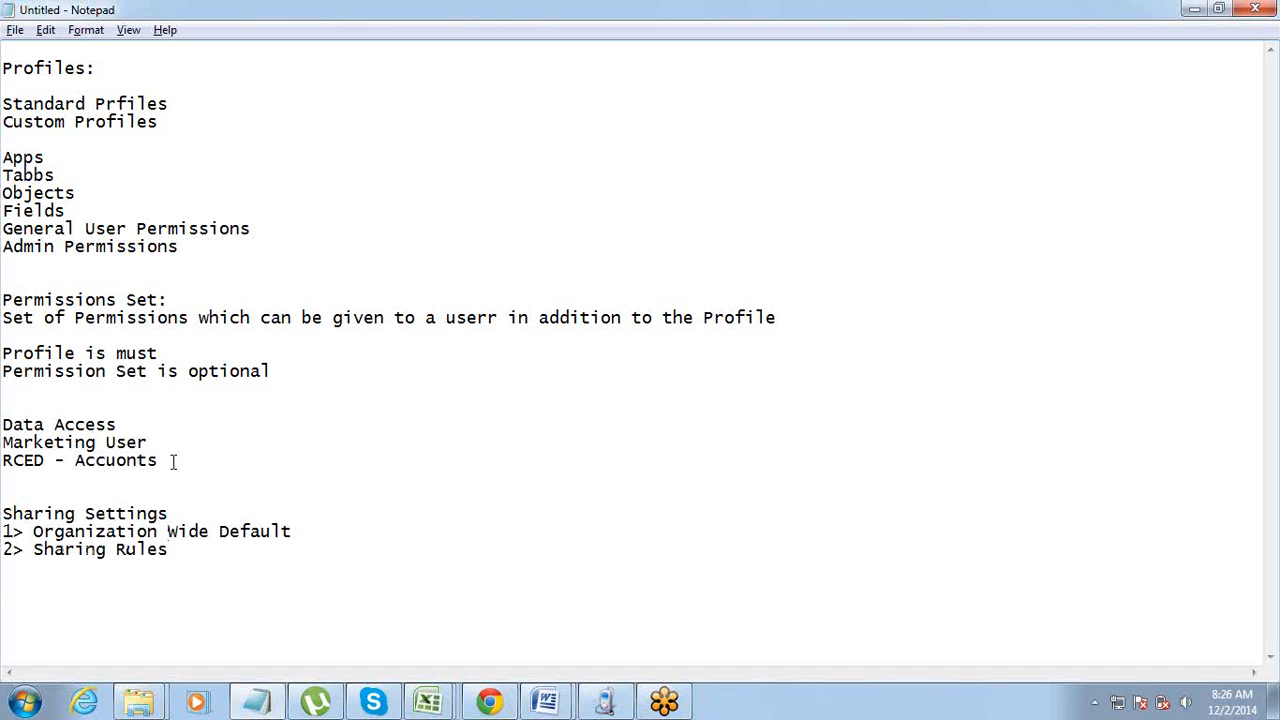
- Insert an indented "OWD -" line under item 1 with spacing before item 2, and highlight "Organization Wide Default"
left_click(293, 531)
key("Return")
key("Return")
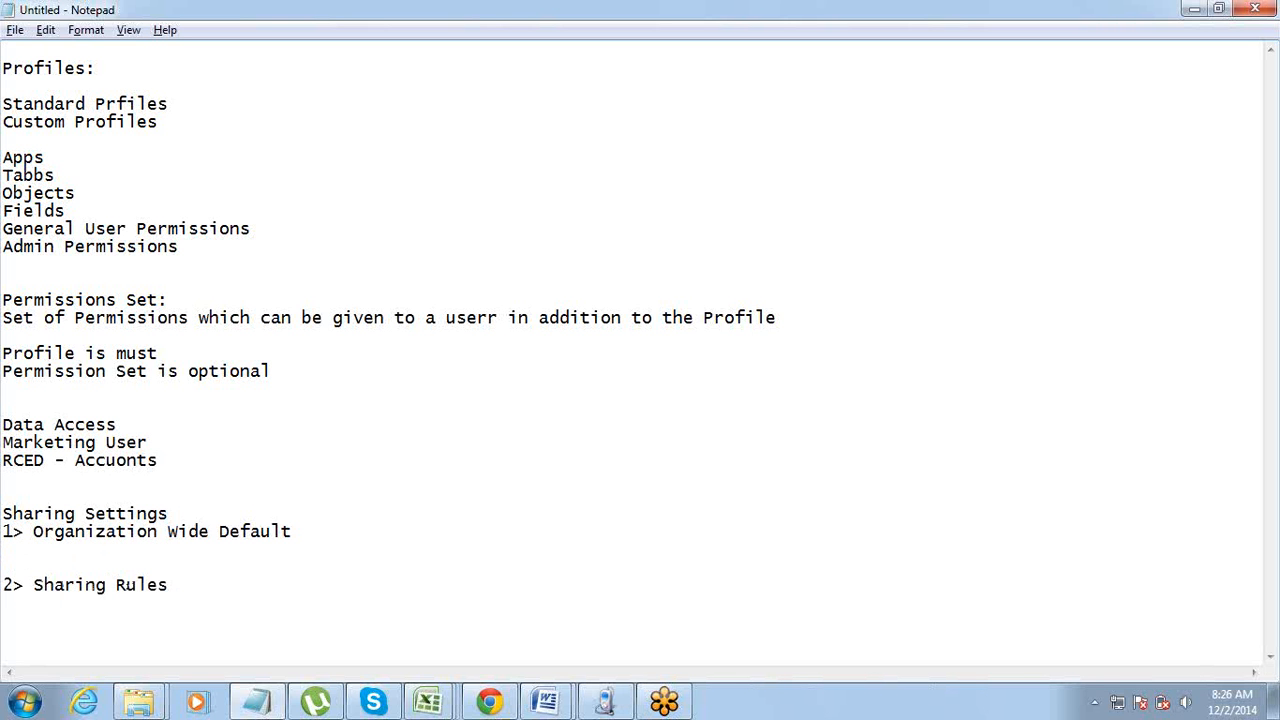
type("OWD -")
left_click_drag(35, 531, 293, 535)
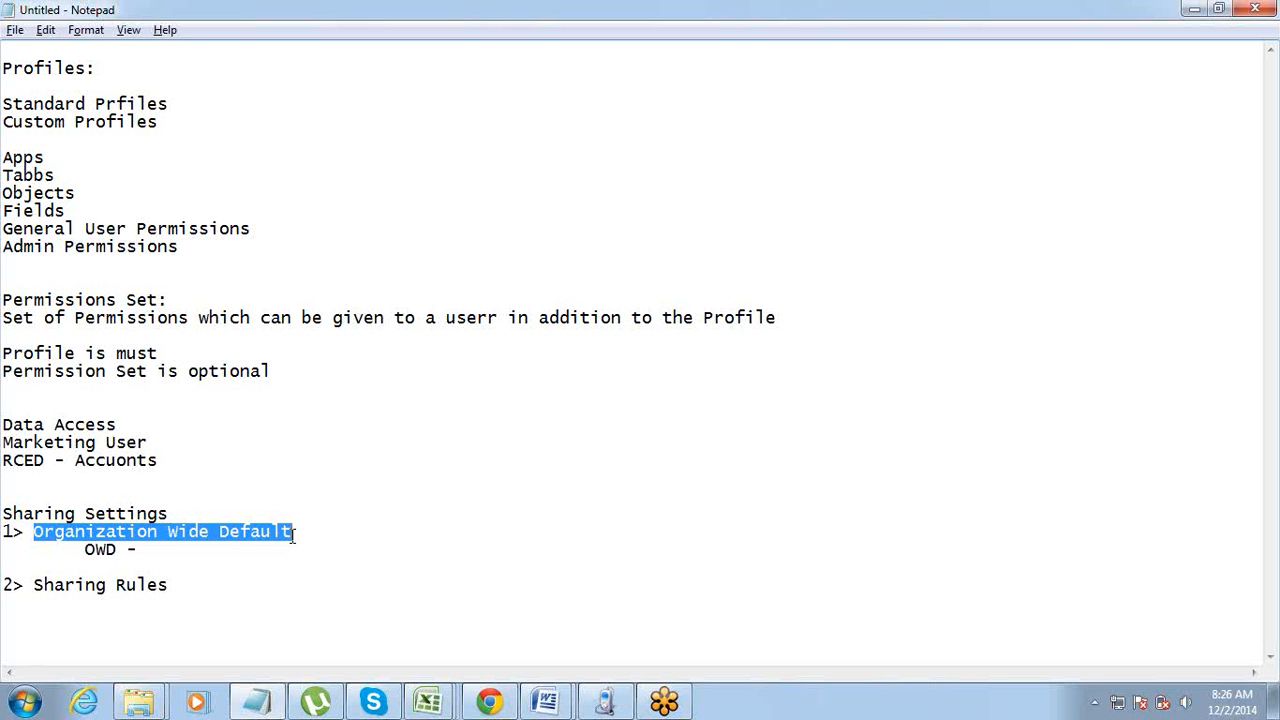
left_click(200, 550)
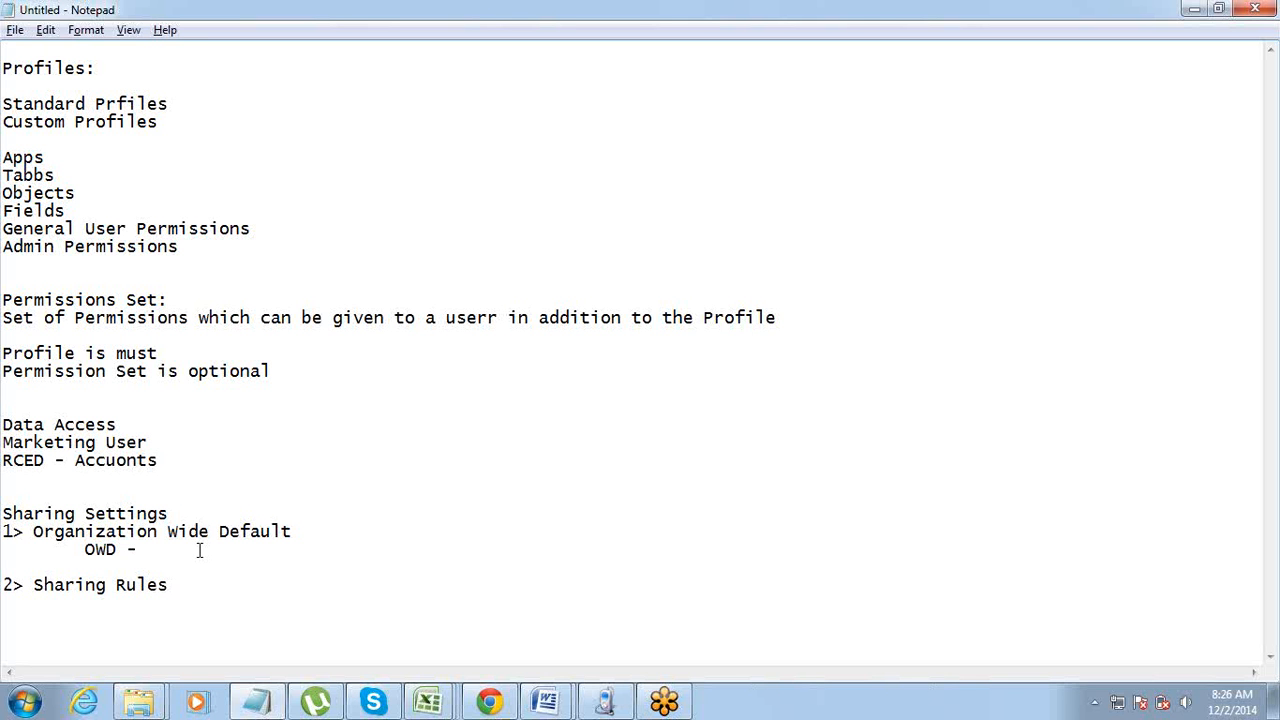
- Add a long run of blank lines after "2> Sharing Rules" to make room at the end of the notes
left_click(189, 584)
key("Return")
key("Return")
key("Return")
key("Return")
key("Return")
key("Return")
key("Return")
key("Return")
key("Return")
key("Return")
key("Return")
key("Return")
key("Return")
key("Return")
key("Return")
key("Return")
key("Return")
key("Return")
key("Return")
key("Return")
key("Return")
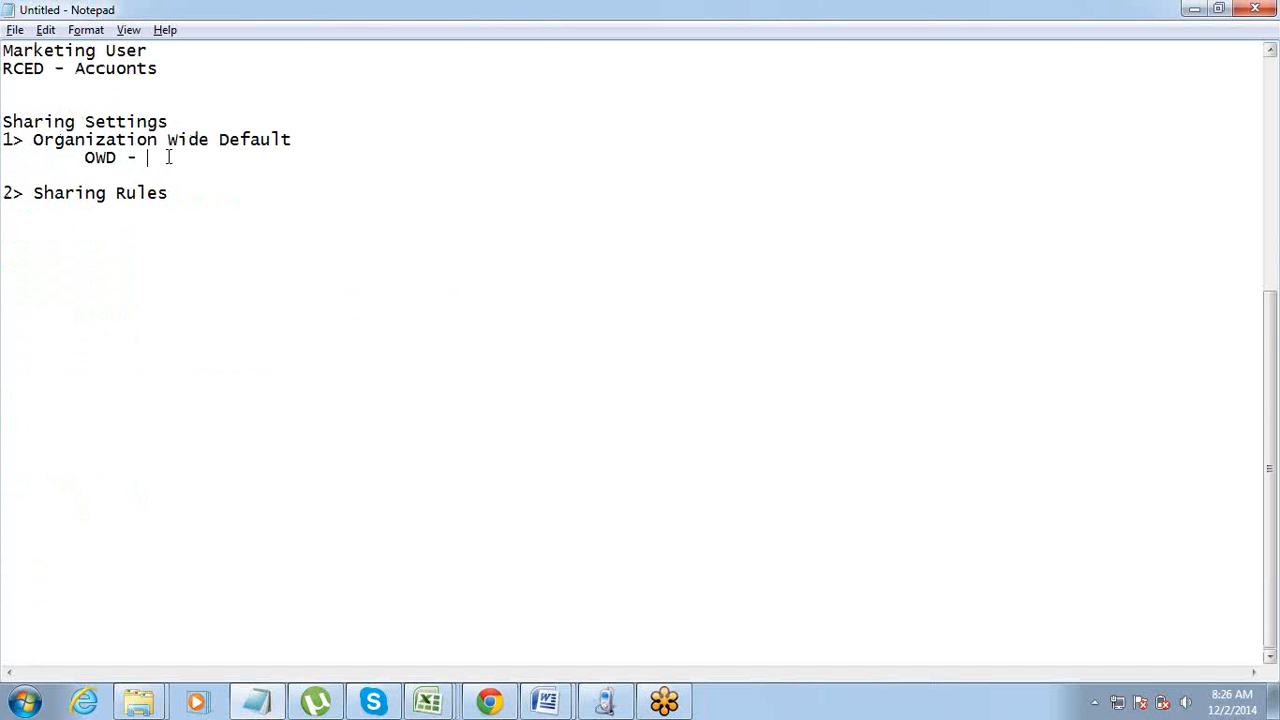
- Complete the "OWD -" line with "If anObject is Public / Private" and insert blank lines below it
type("If an Object is Publ")
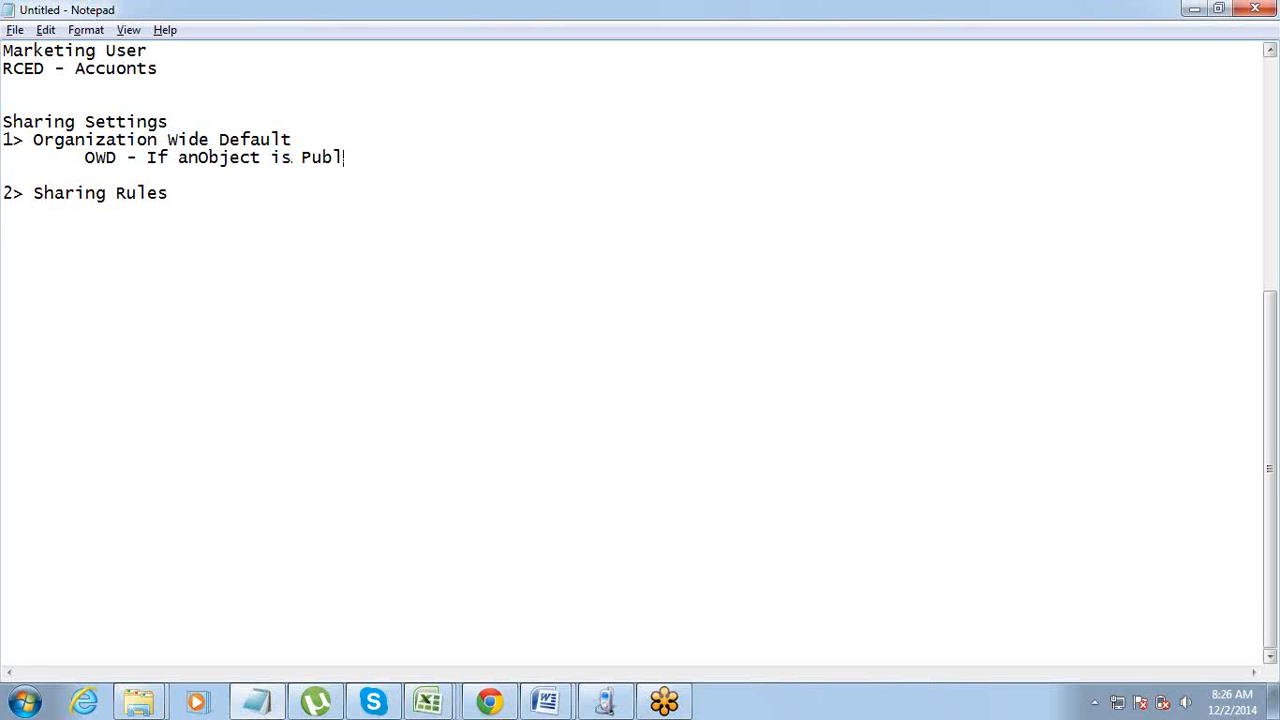
type("ic / Provate")
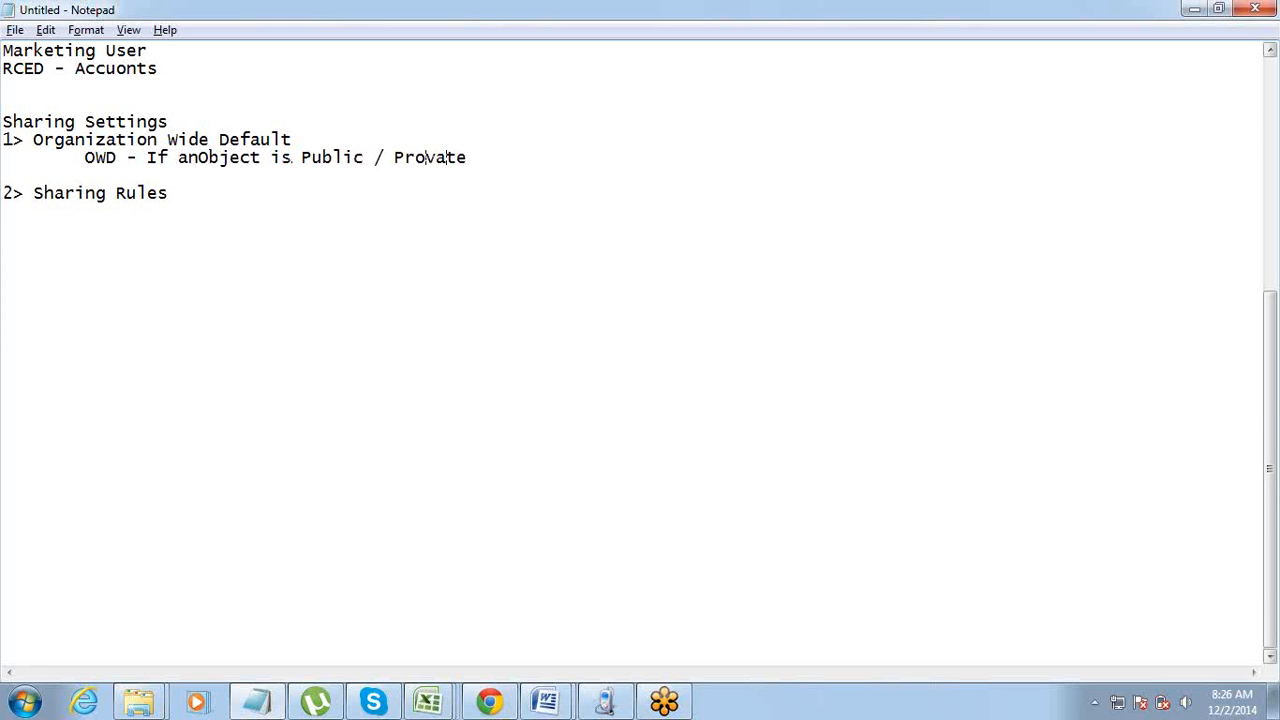
left_click_drag(415, 157, 426, 157)
type("i")
key("End")
key("Return")
key("Return")
key("Up")
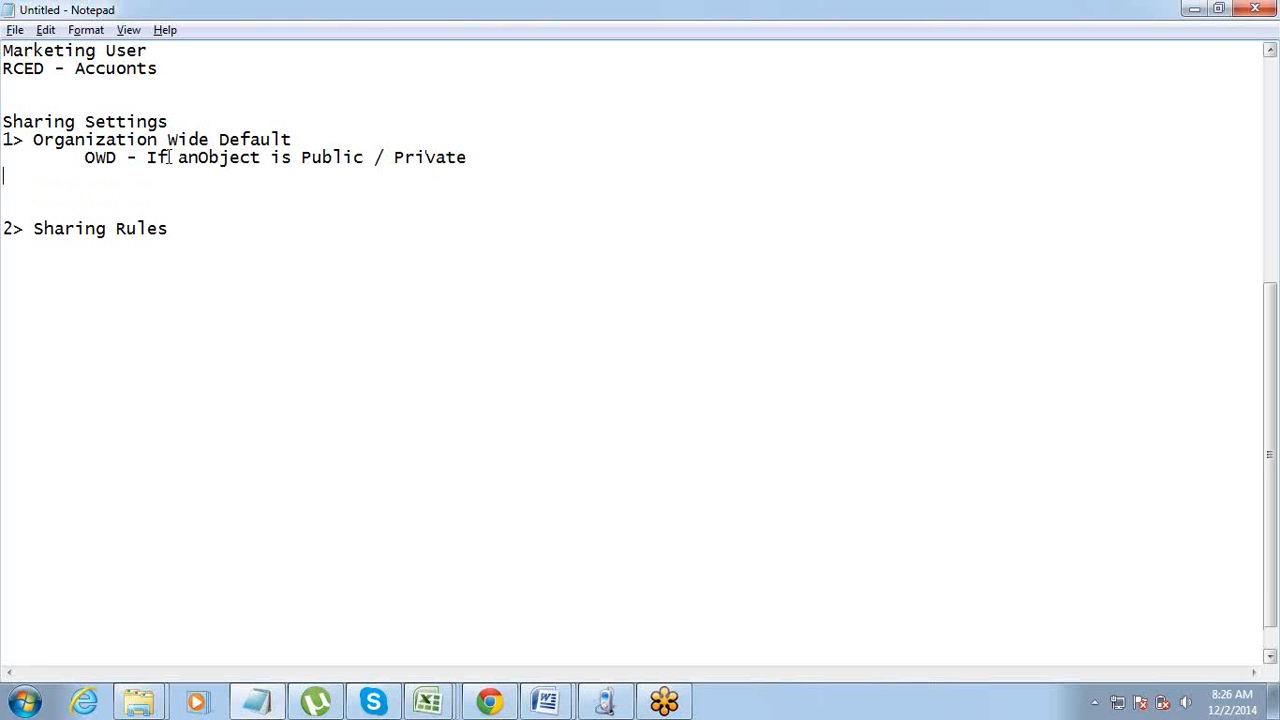
- Add the indented lines "Account is Public" and "Account is Private" below the OWD line, and highlight "OWD - If anObject"
key("Tab")
type("Account is Public")
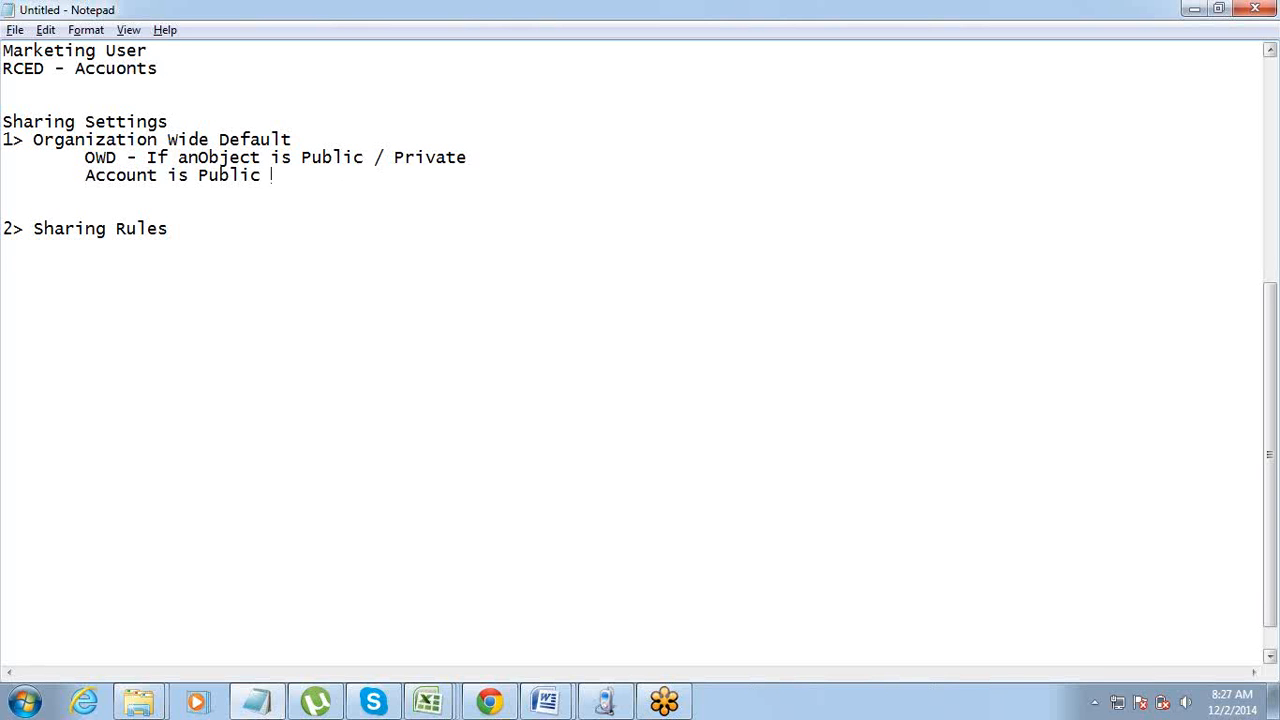
key("Return")
key("Tab")
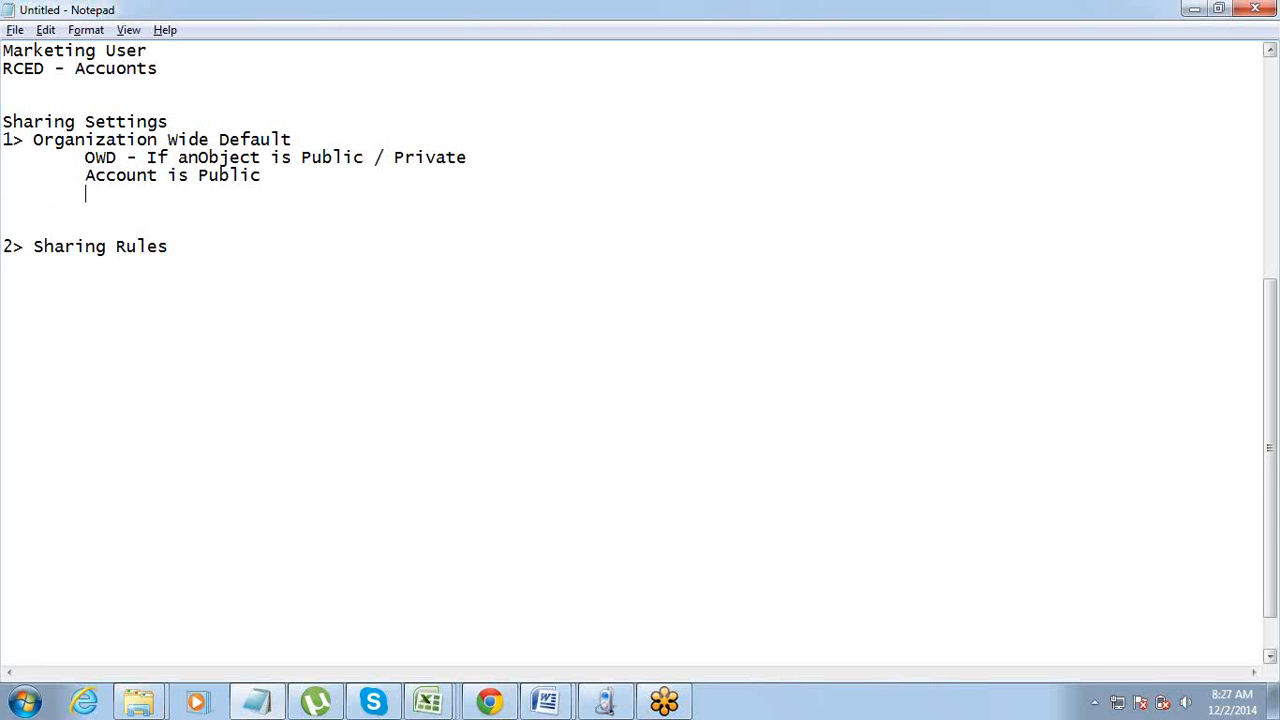
type("Account is")
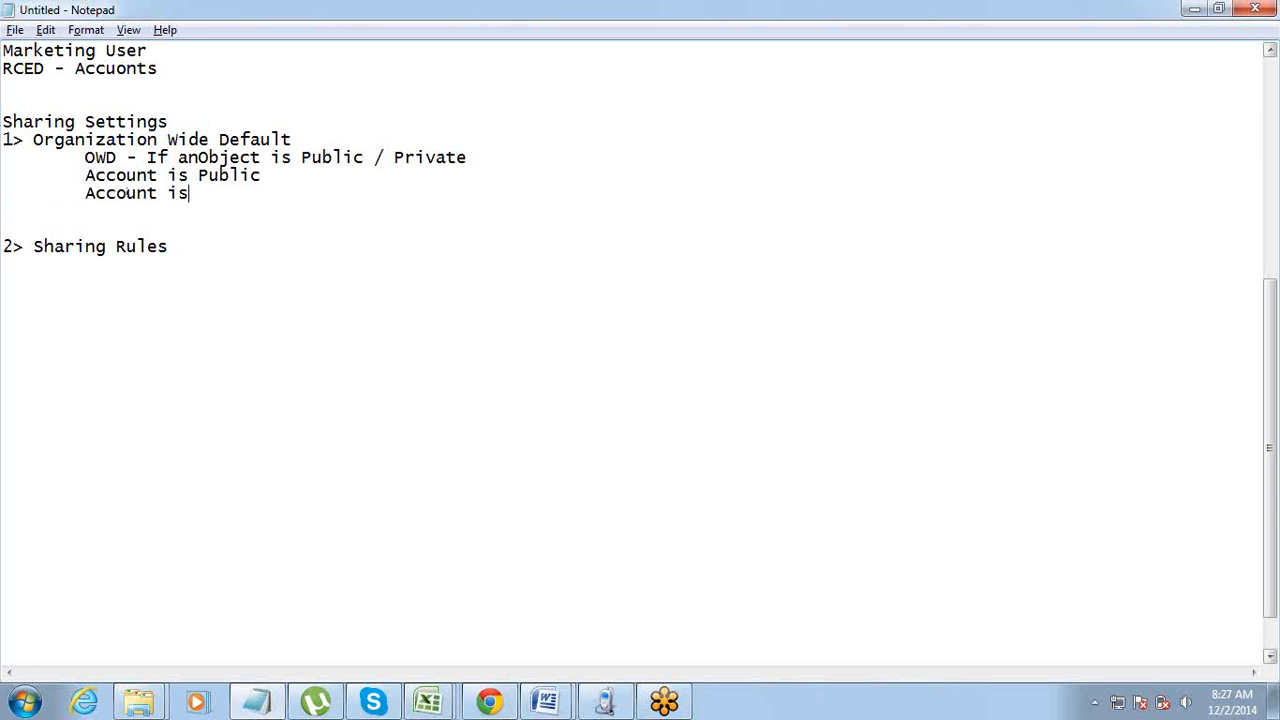
type(" Private")
left_click_drag(85, 157, 261, 157)
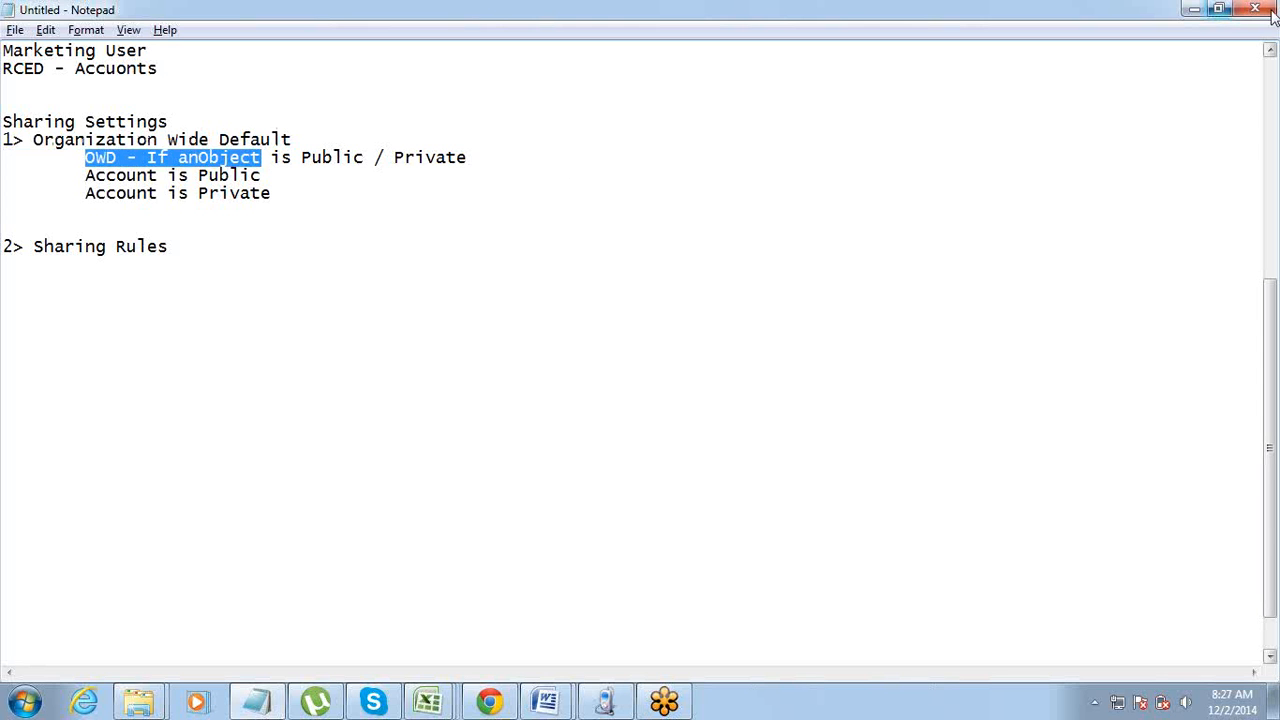
left_click(1273, 48)
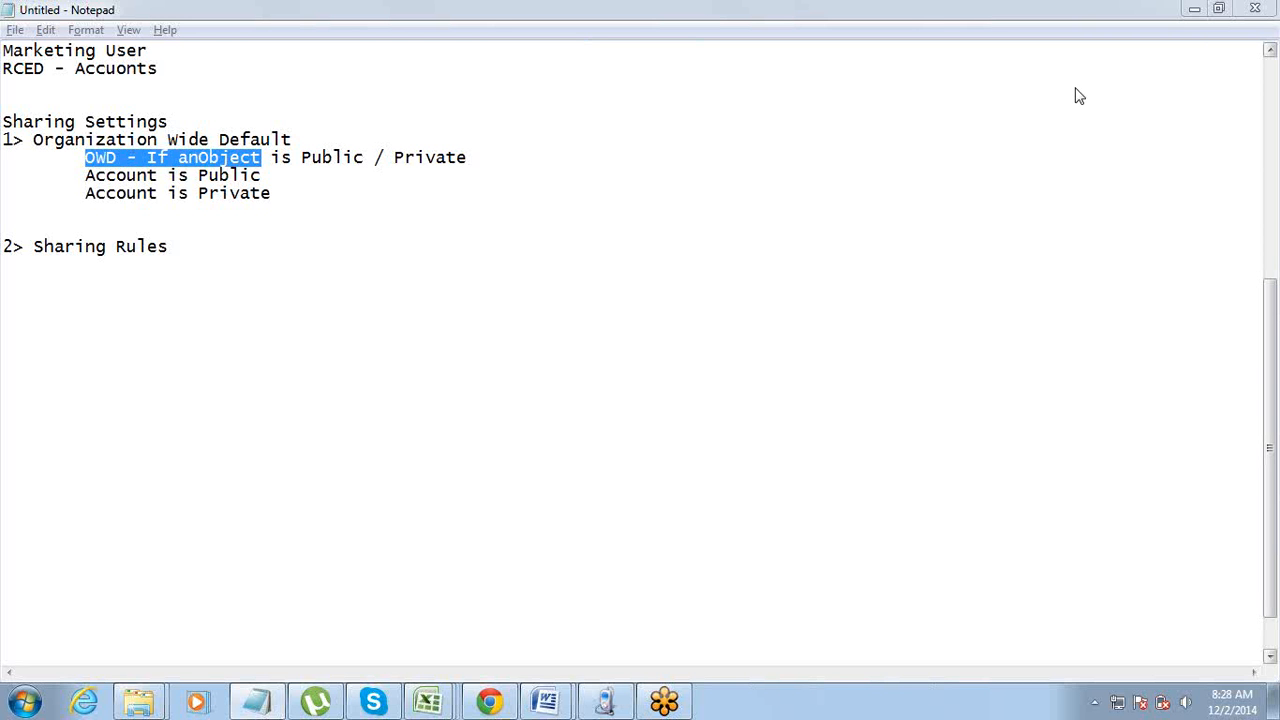
- Switch to Salesforce in Chrome and open Sharing Settings under Security Controls
key("alt+Tab")
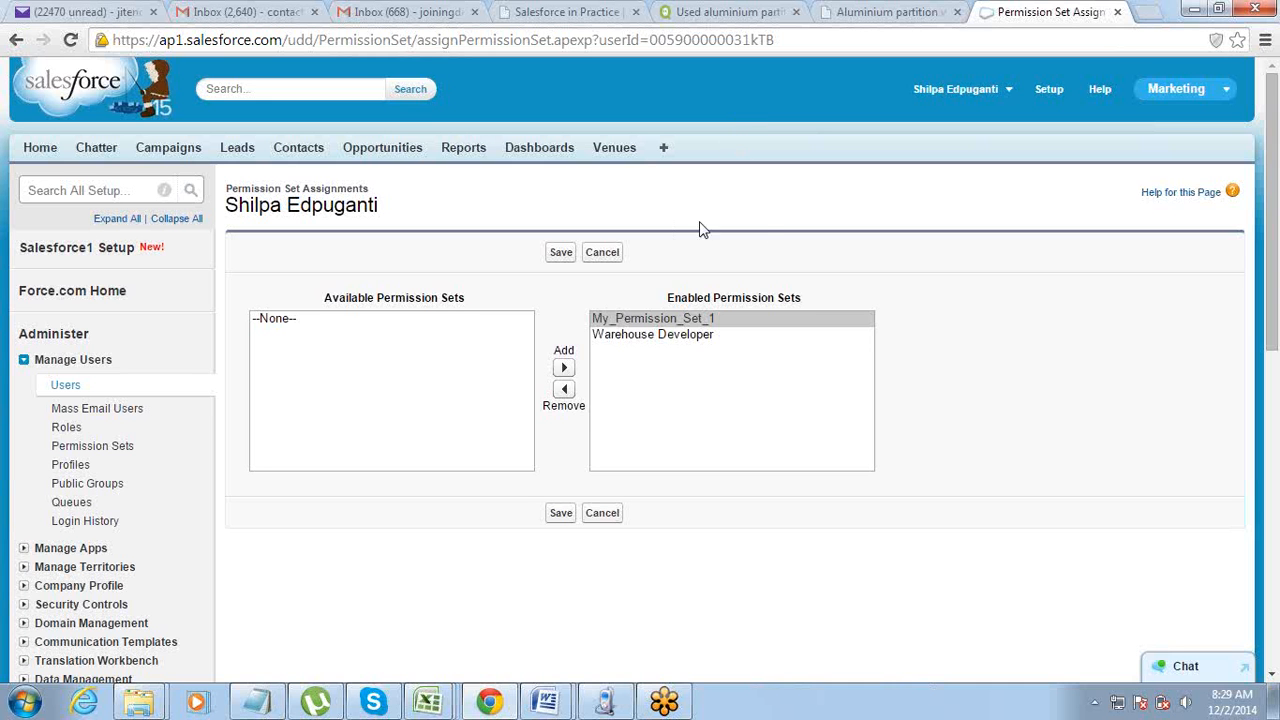
mouse_move(1273, 331)
left_mouse_down()
mouse_move(1275, 379)
mouse_move(1274, 340)
left_mouse_up()
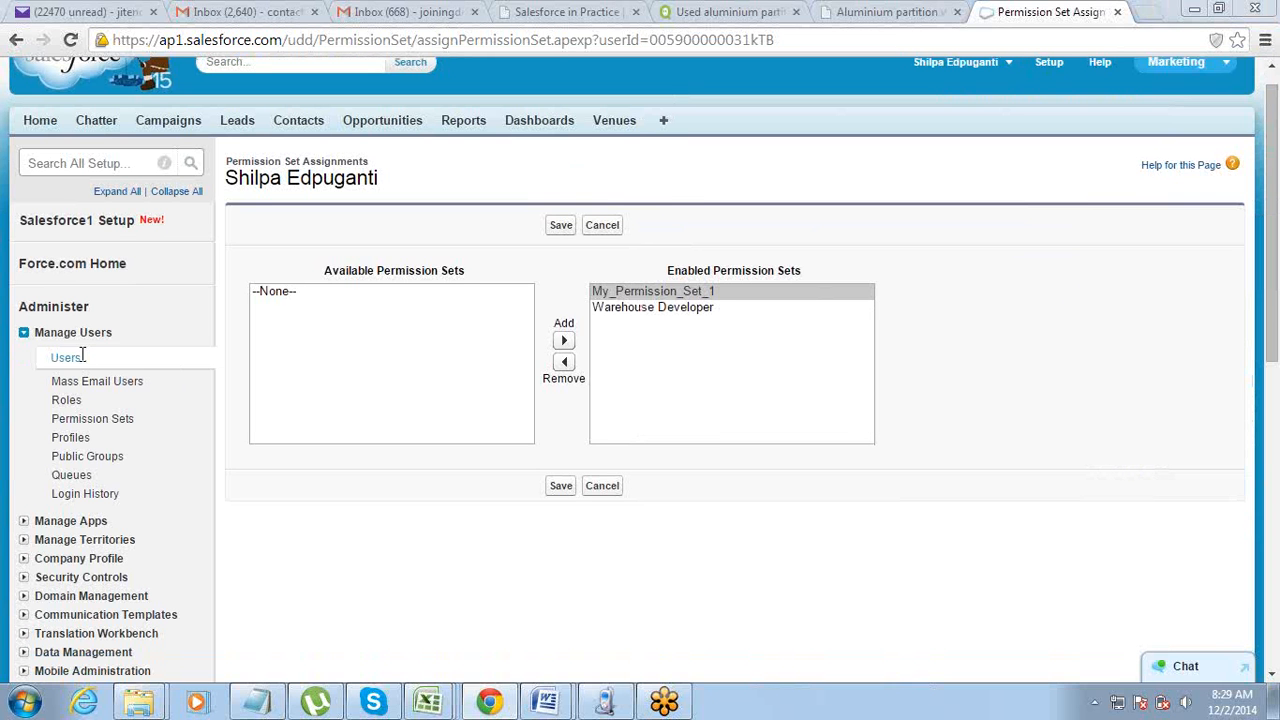
left_click(24, 333)
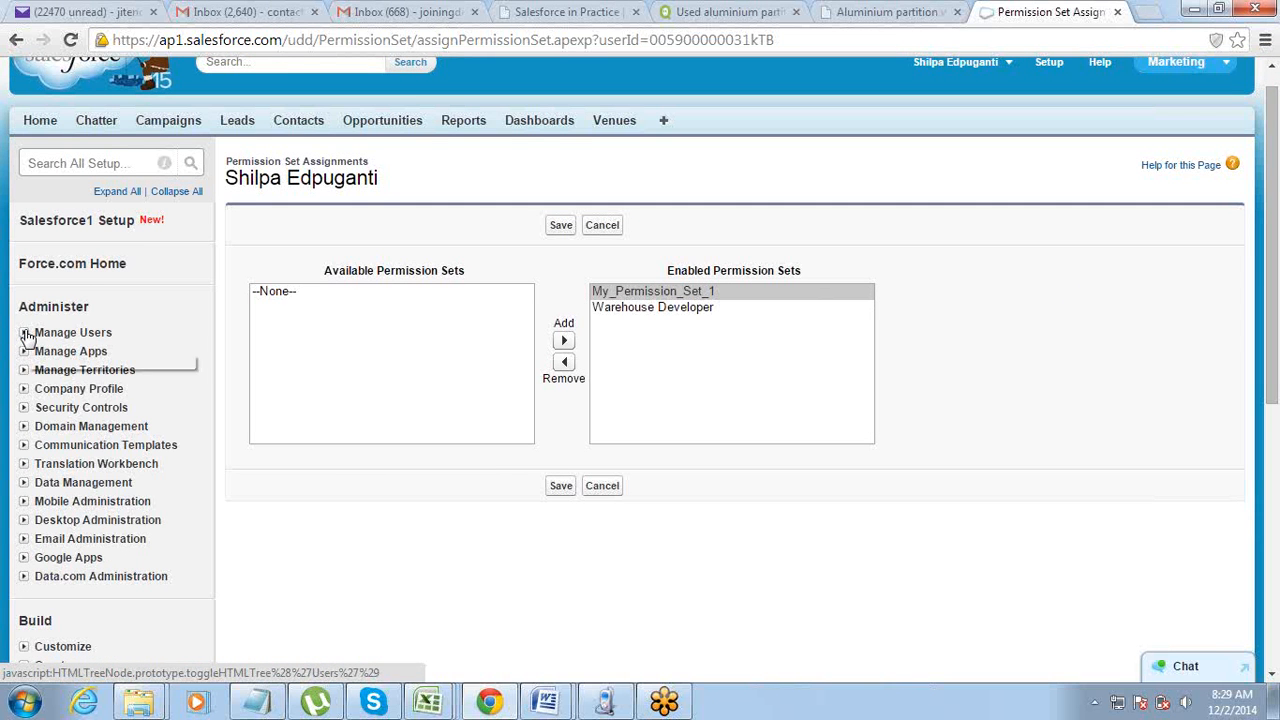
left_click(24, 409)
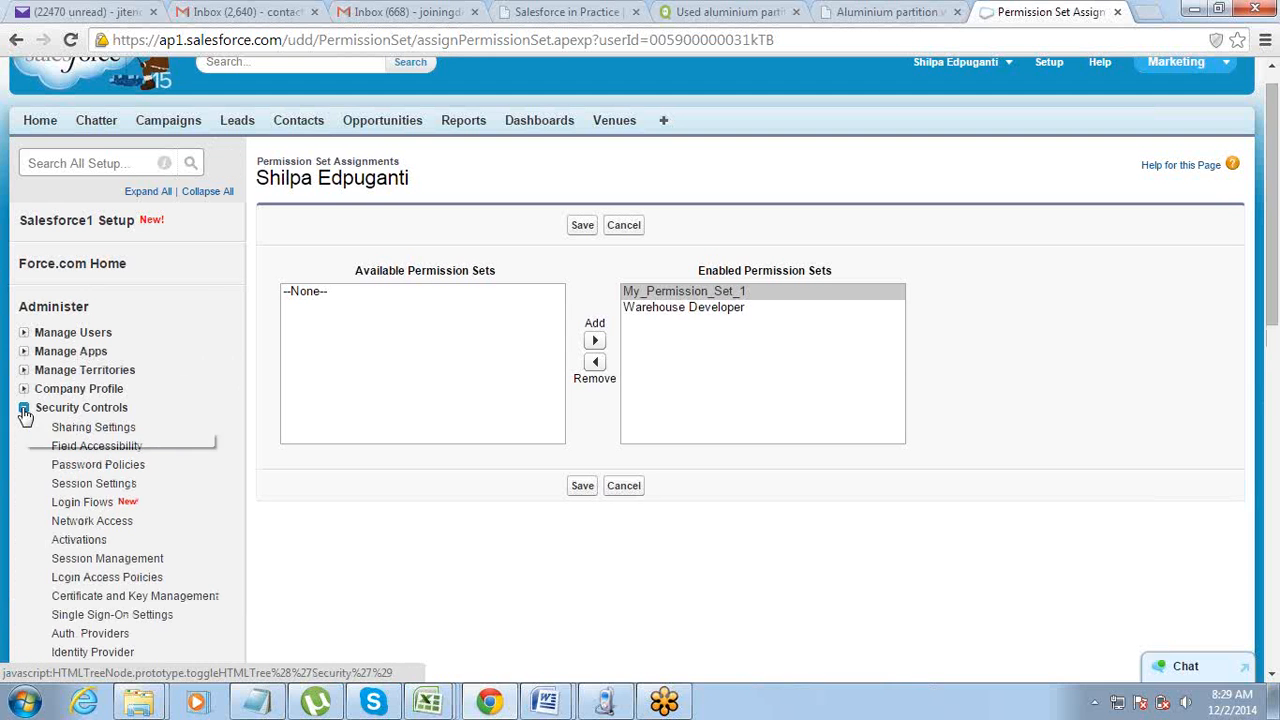
left_click(75, 429)
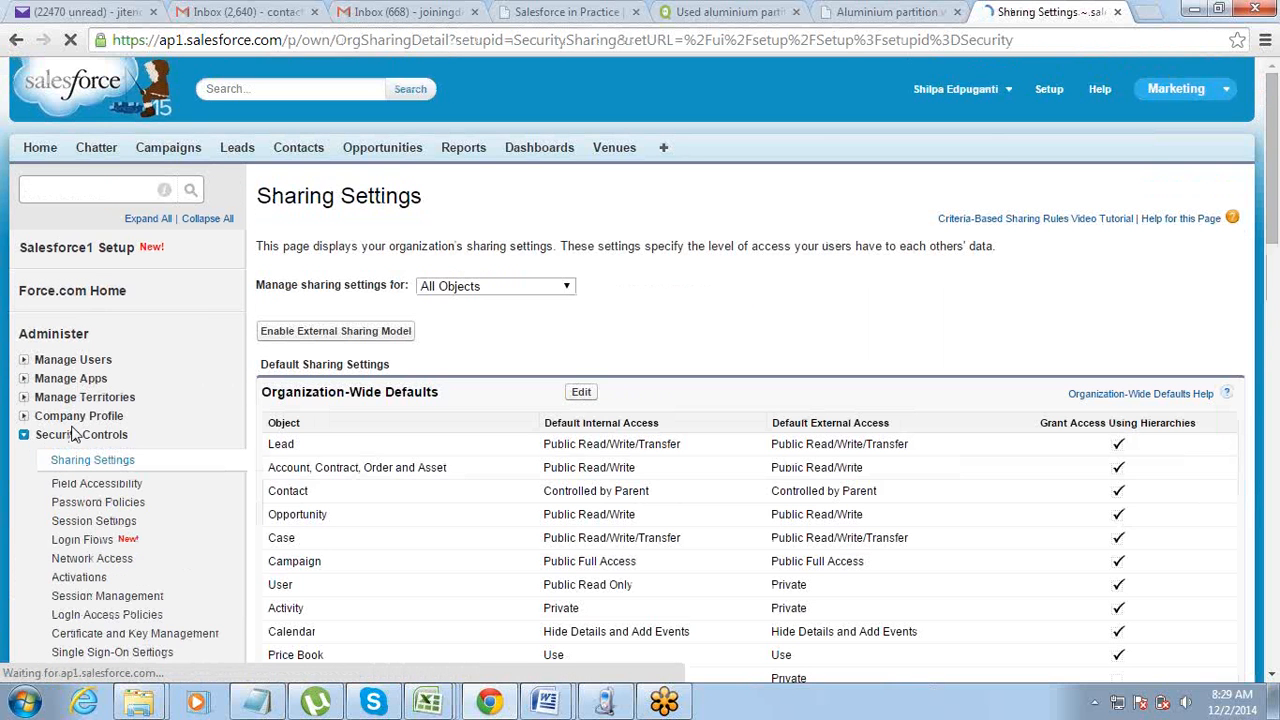
- Examine the Organization-Wide Defaults table, highlighting its heading and its column headers
left_click(1267, 676)
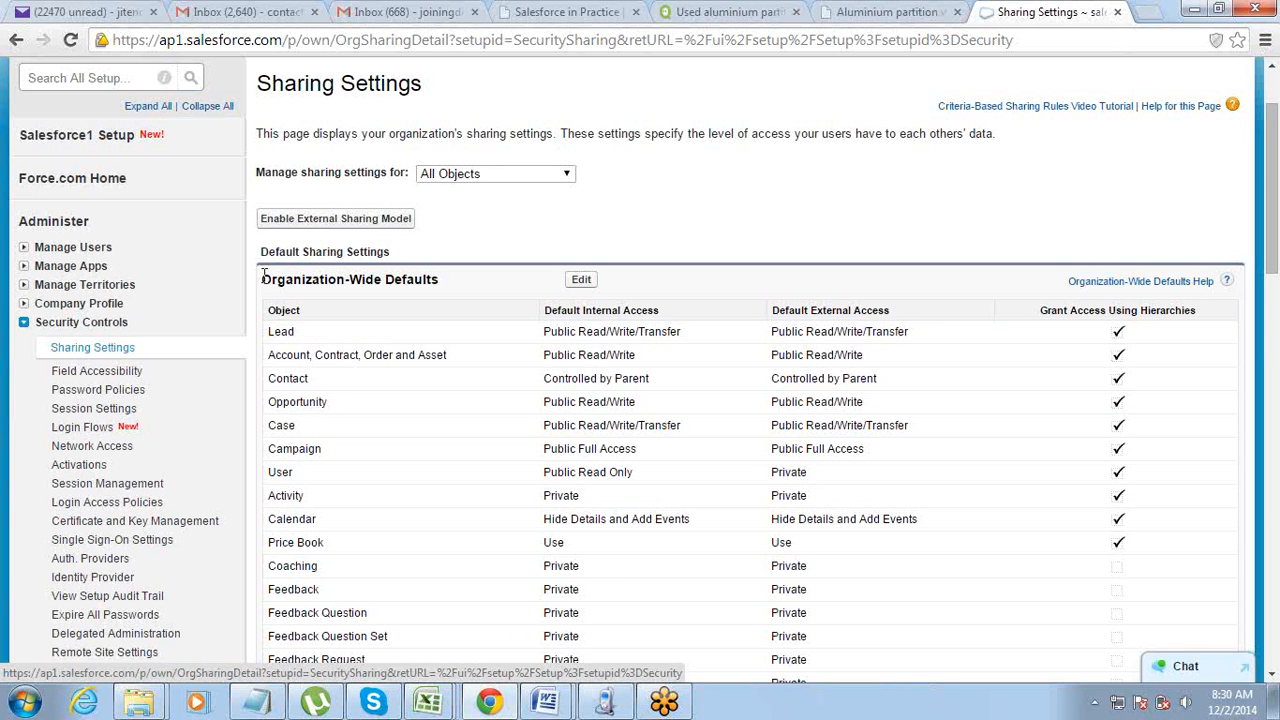
left_click_drag(263, 280, 435, 281)
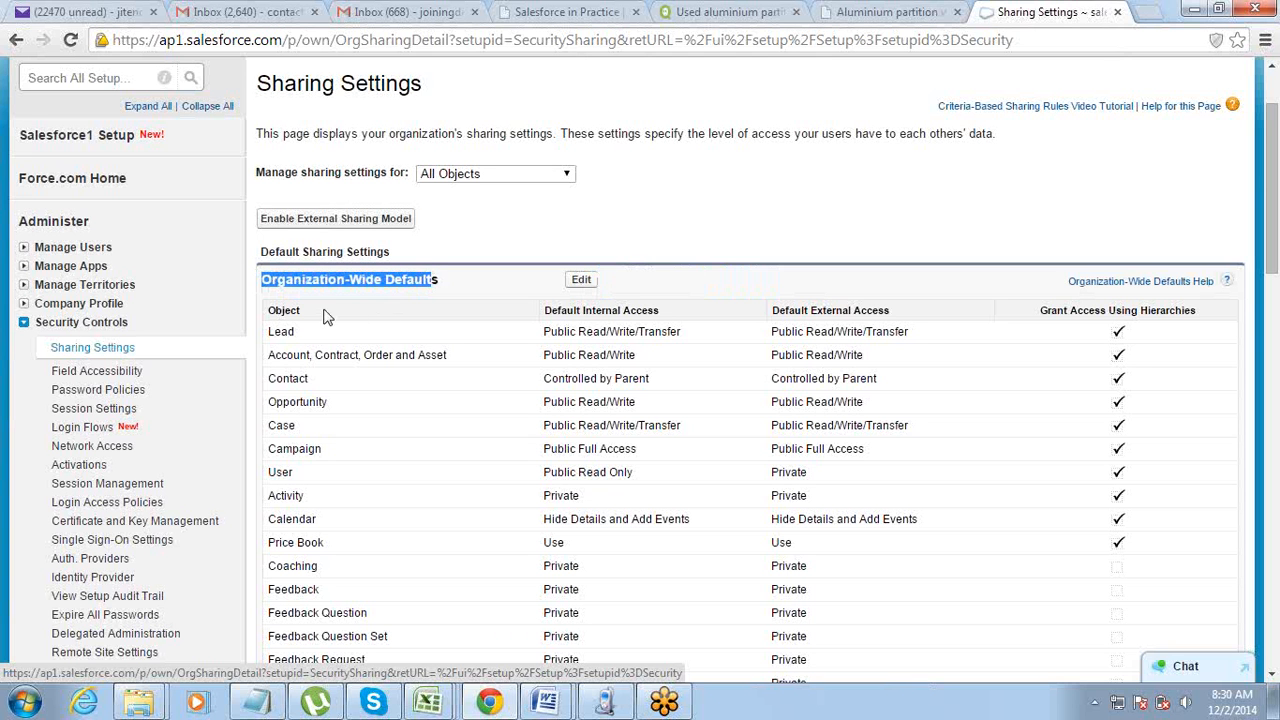
left_click_drag(270, 314, 300, 334)
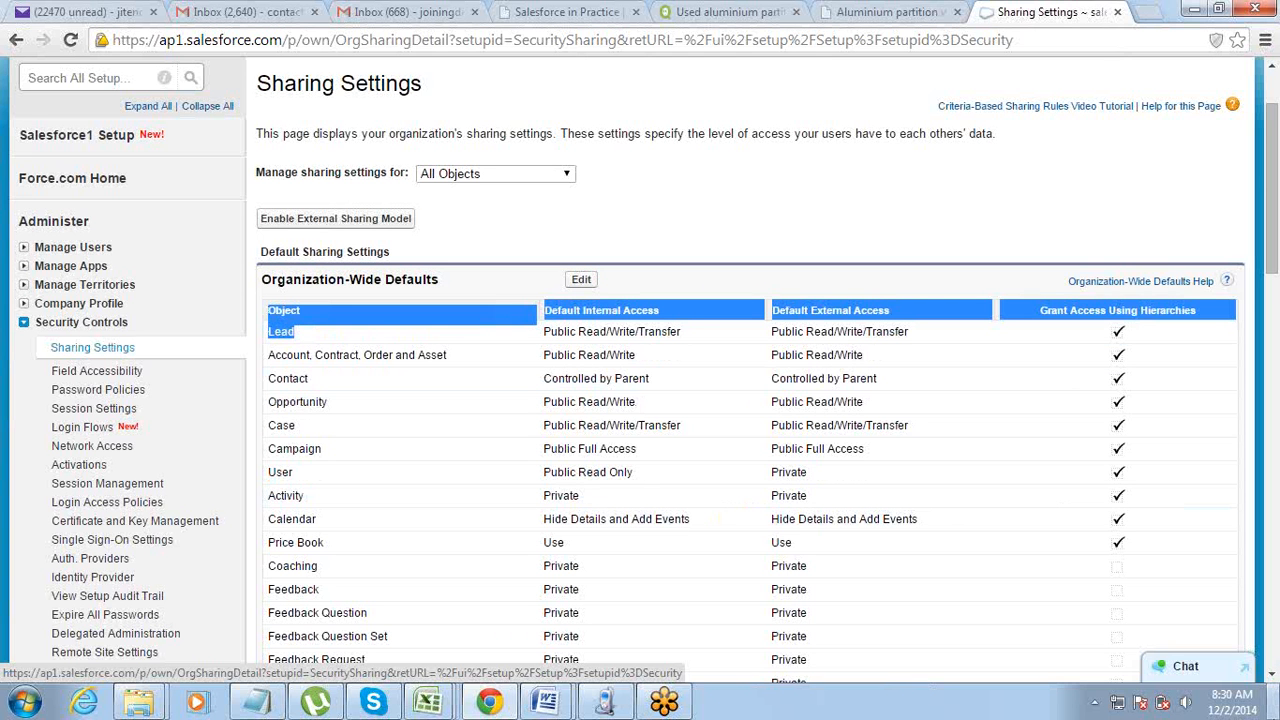
scroll(1270, 678, "down", 3)
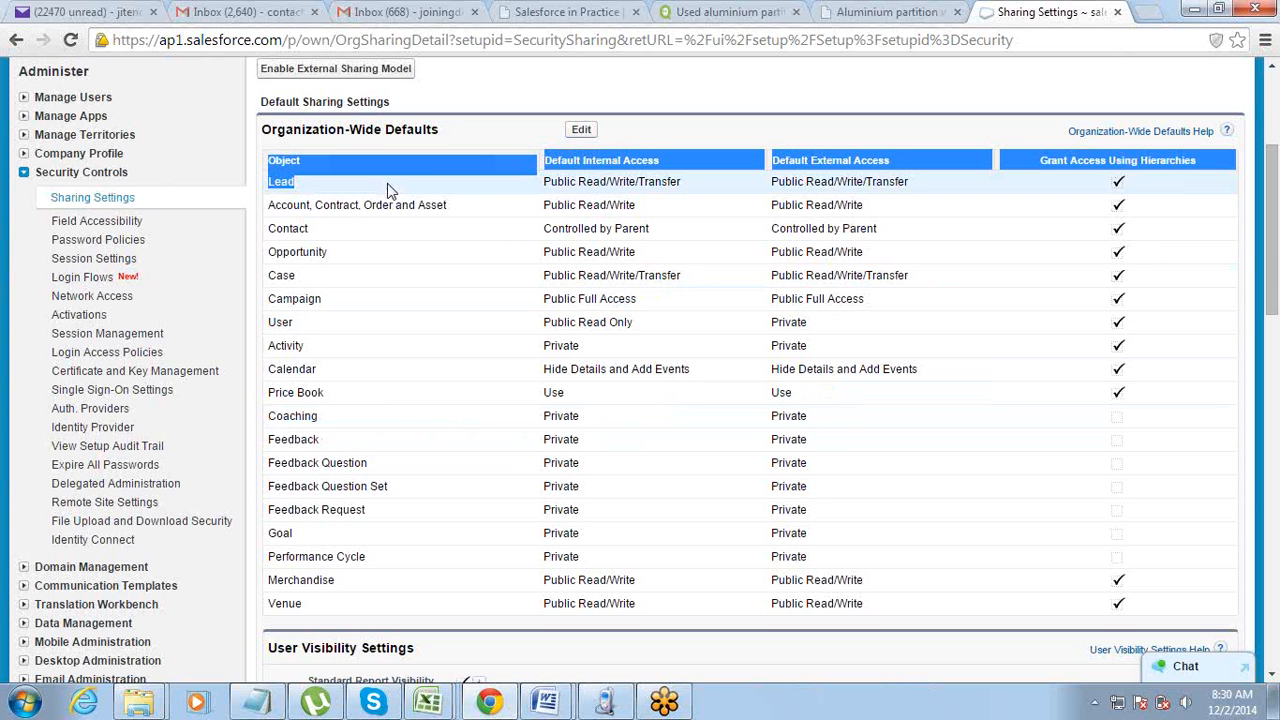
left_click(417, 156)
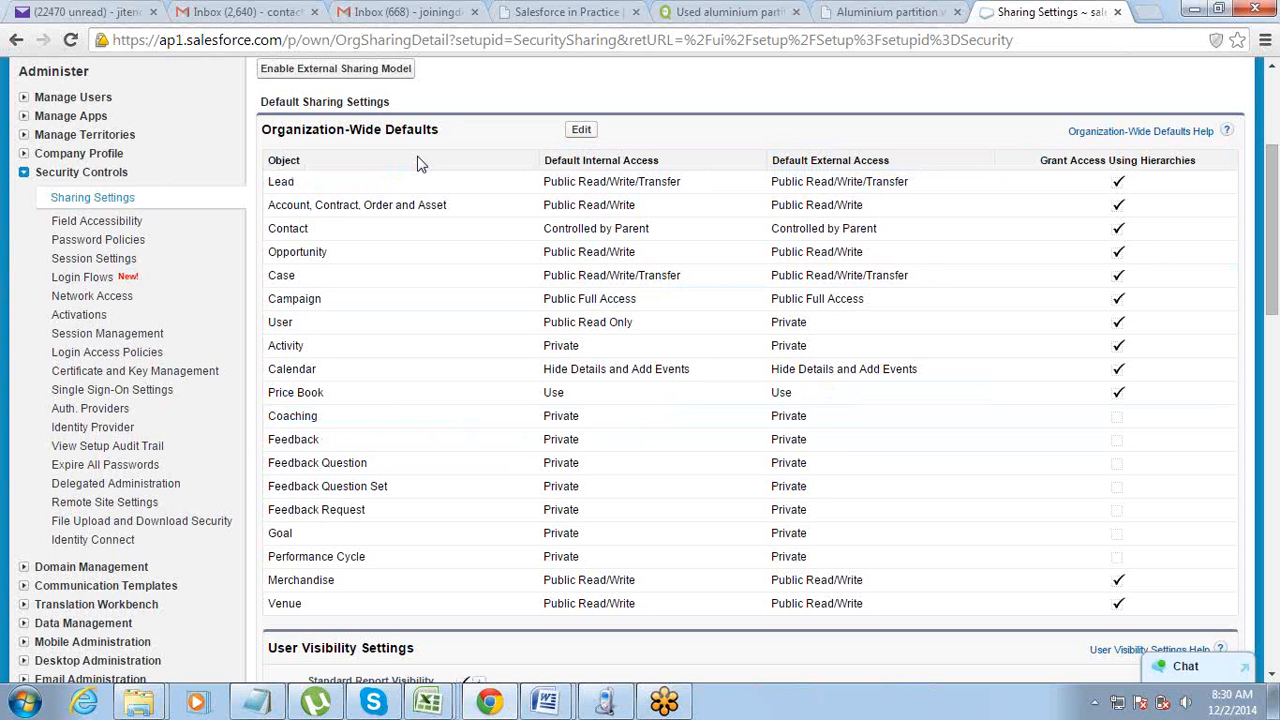
- Open the organization-wide defaults for editing, set Lead's default internal access to Private, acknowledge the queue notice and highlight "Lead"
left_click(581, 131)
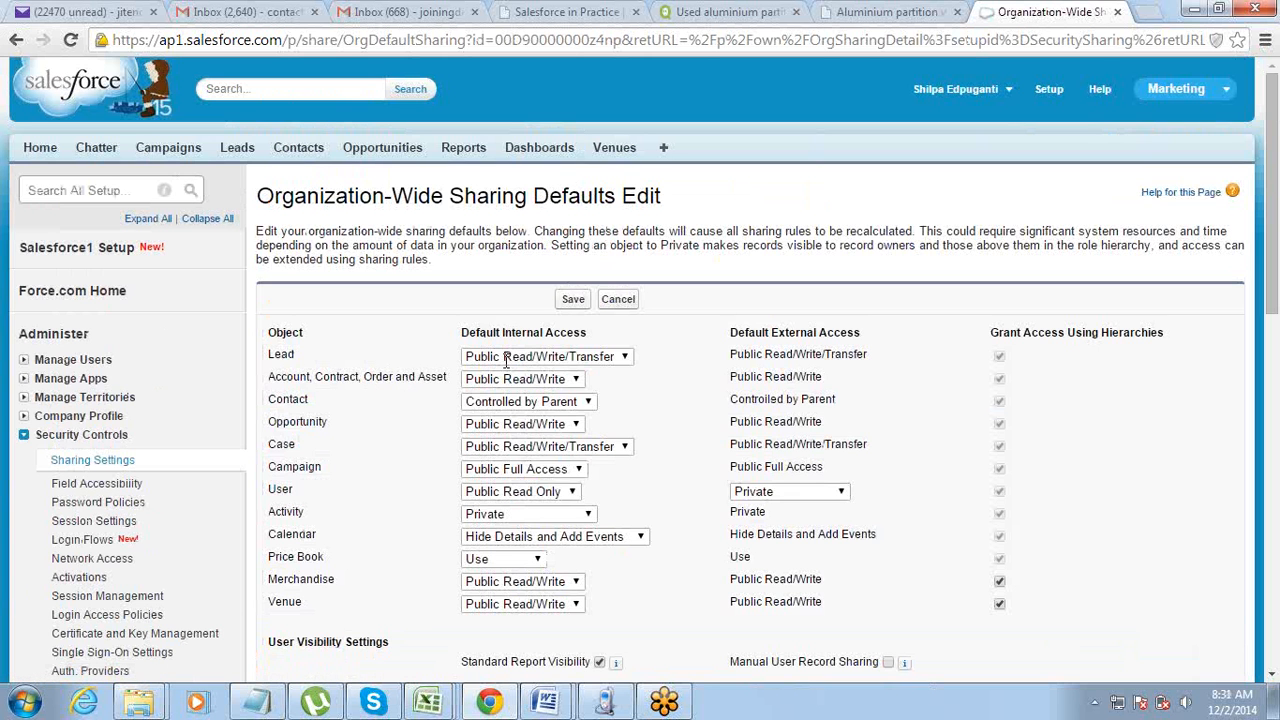
left_click(508, 367)
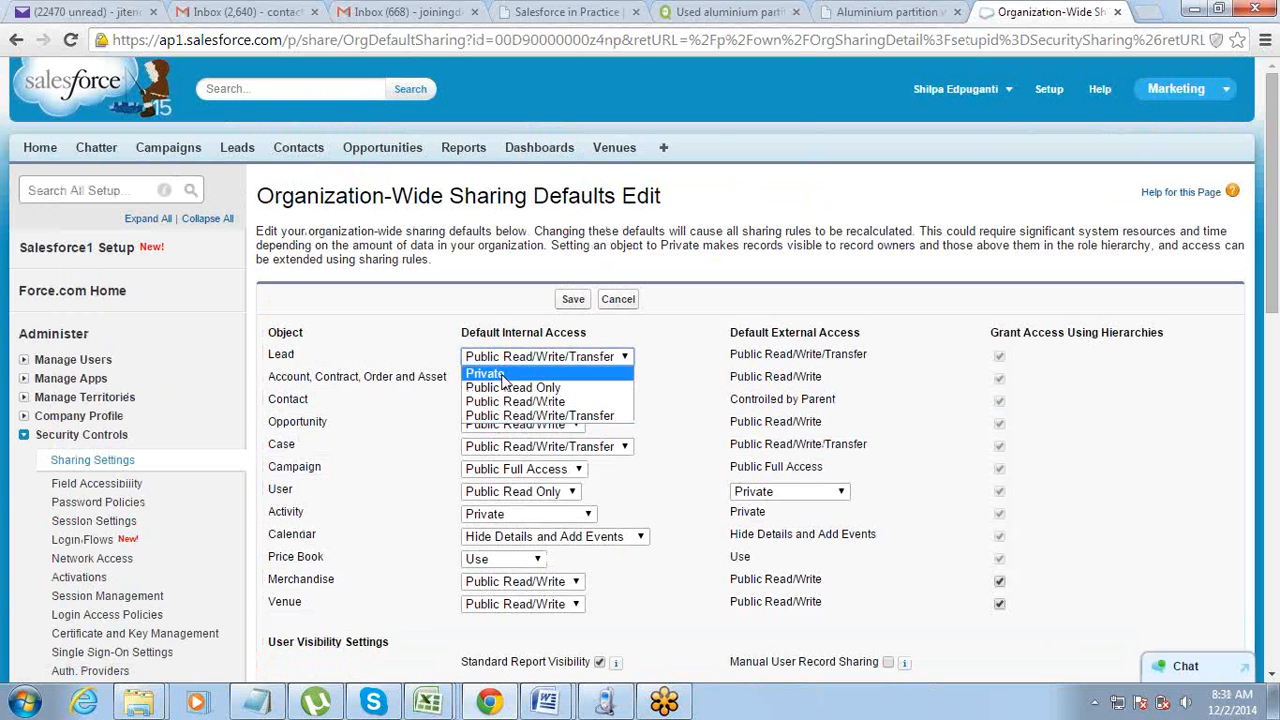
left_click(503, 376)
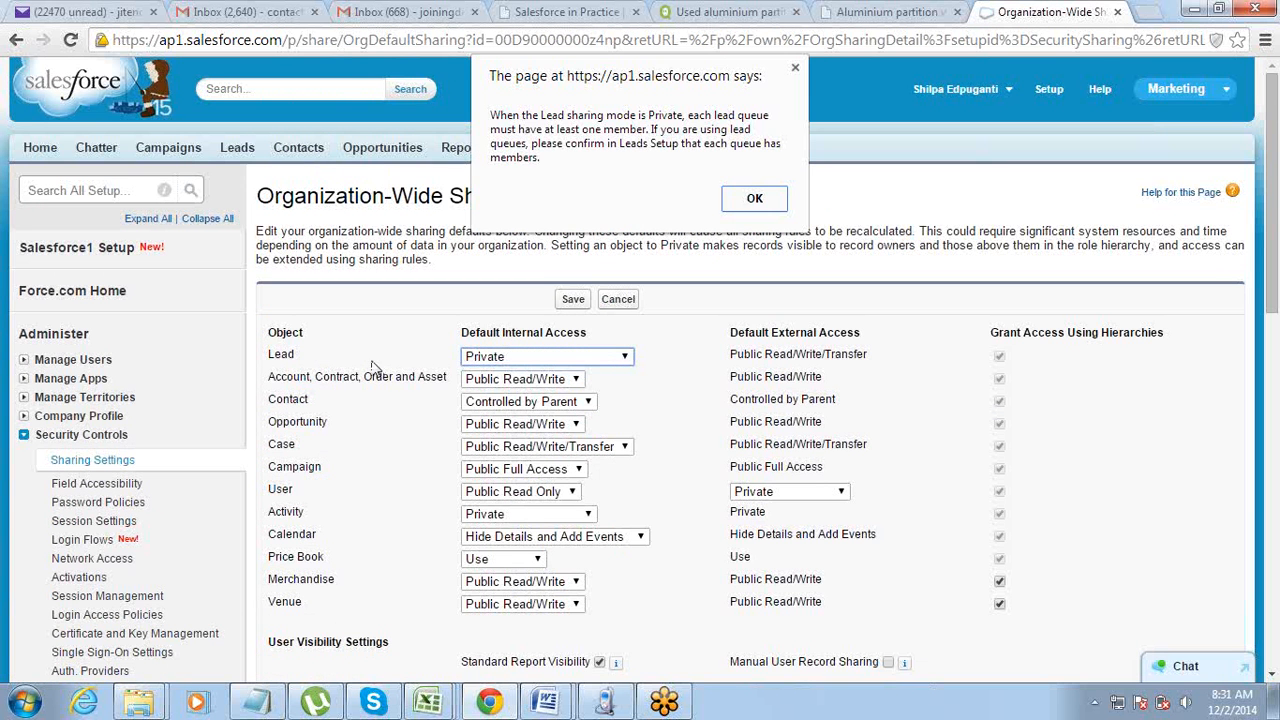
left_click(772, 210)
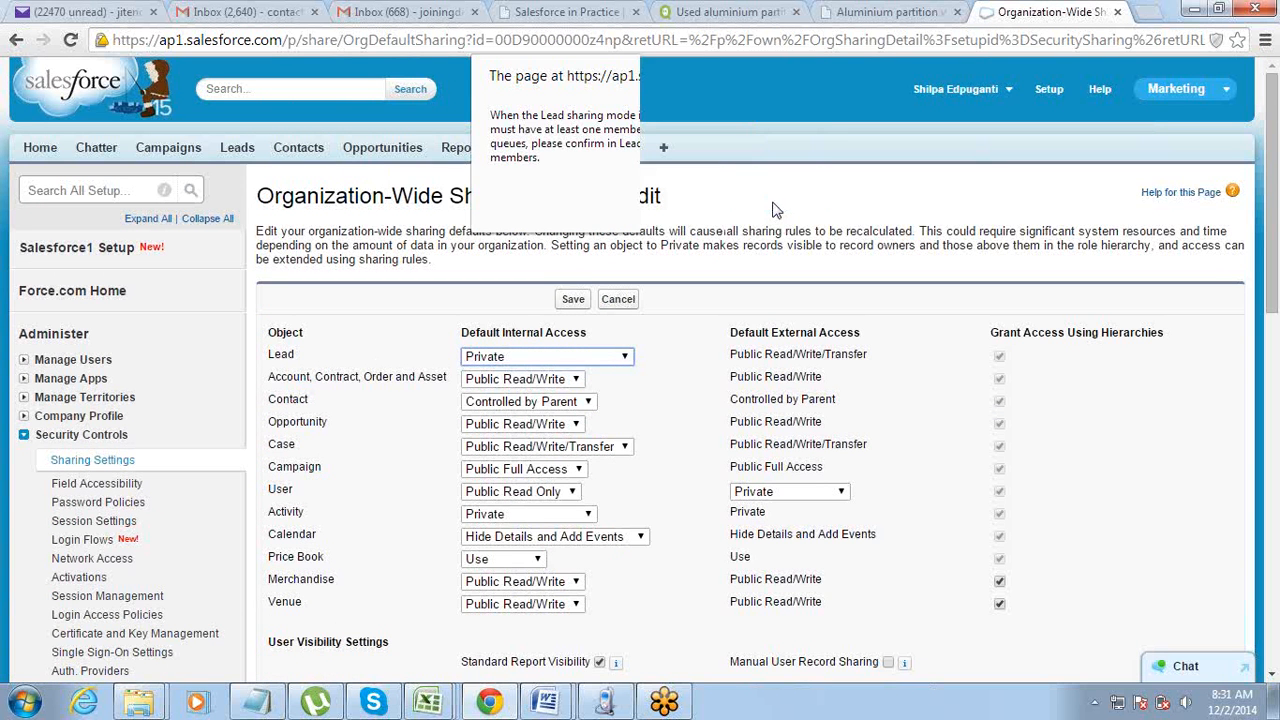
left_click(279, 361)
double_click(279, 361)
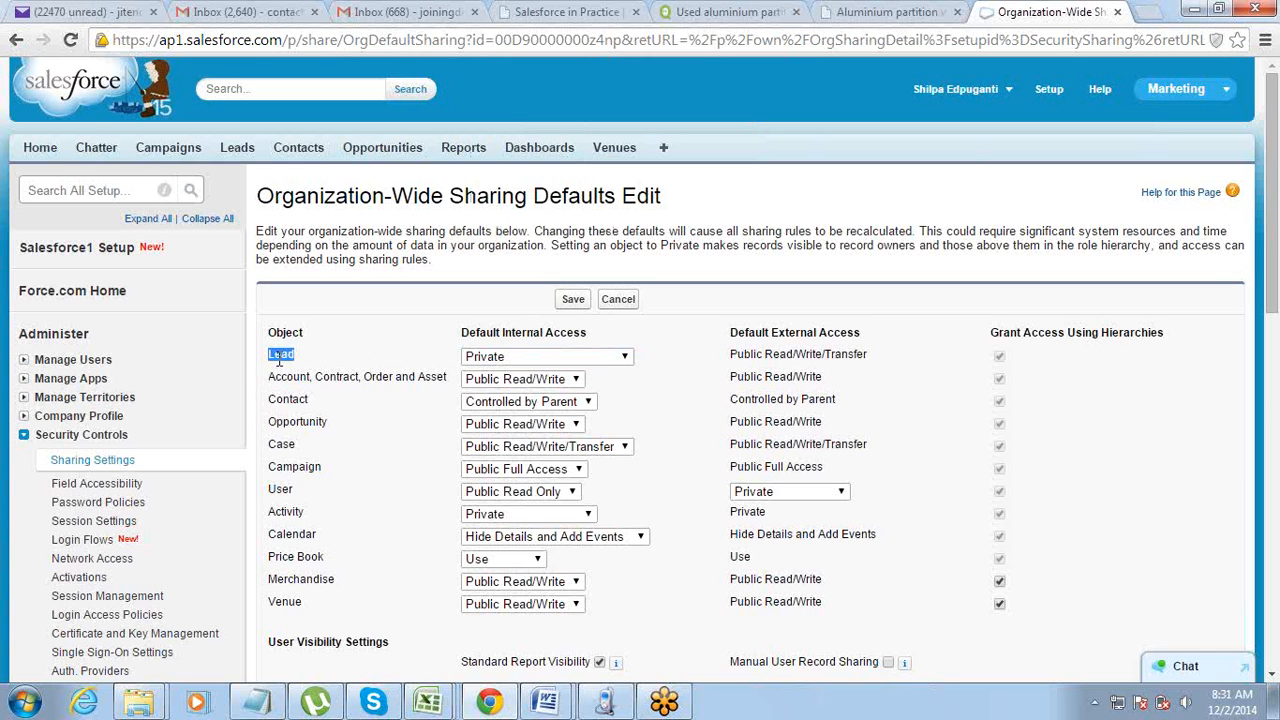
- Try Lead's default internal access as Public Read/Write/Transfer, Public Read Only and Public Read/Write in turn
left_click(490, 357)
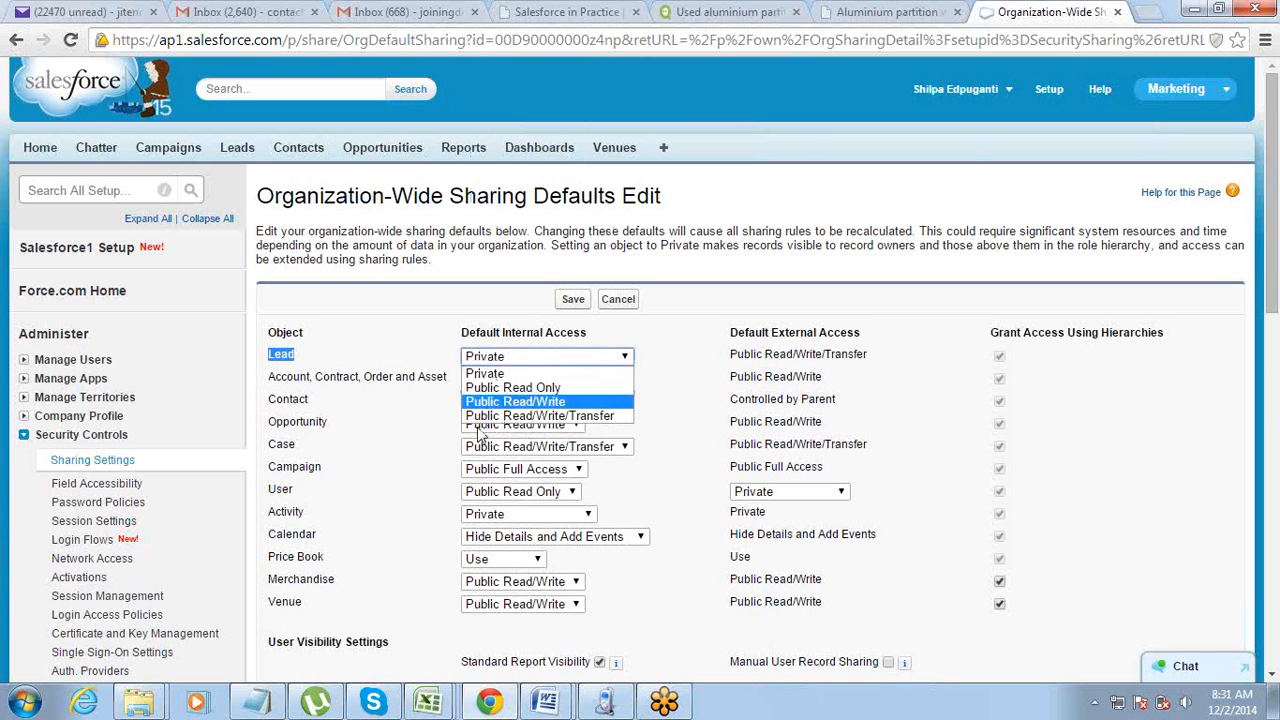
left_click(540, 415)
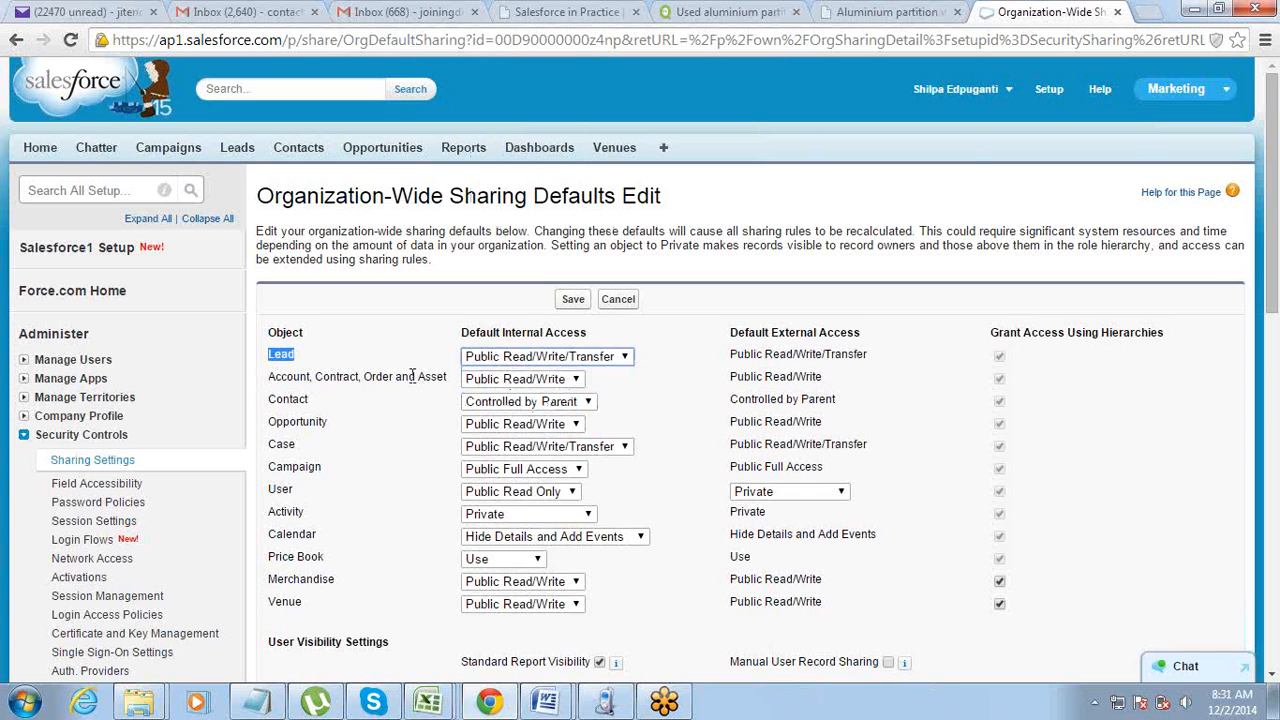
left_click(509, 358)
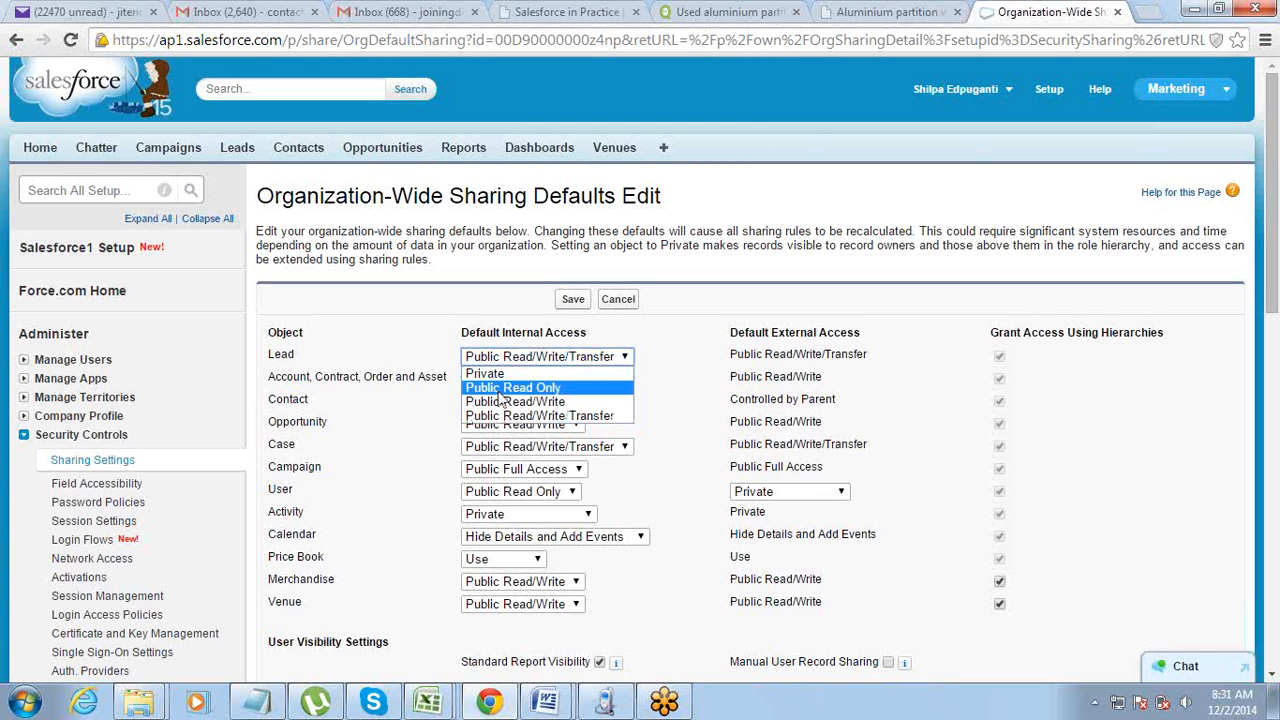
left_click(499, 394)
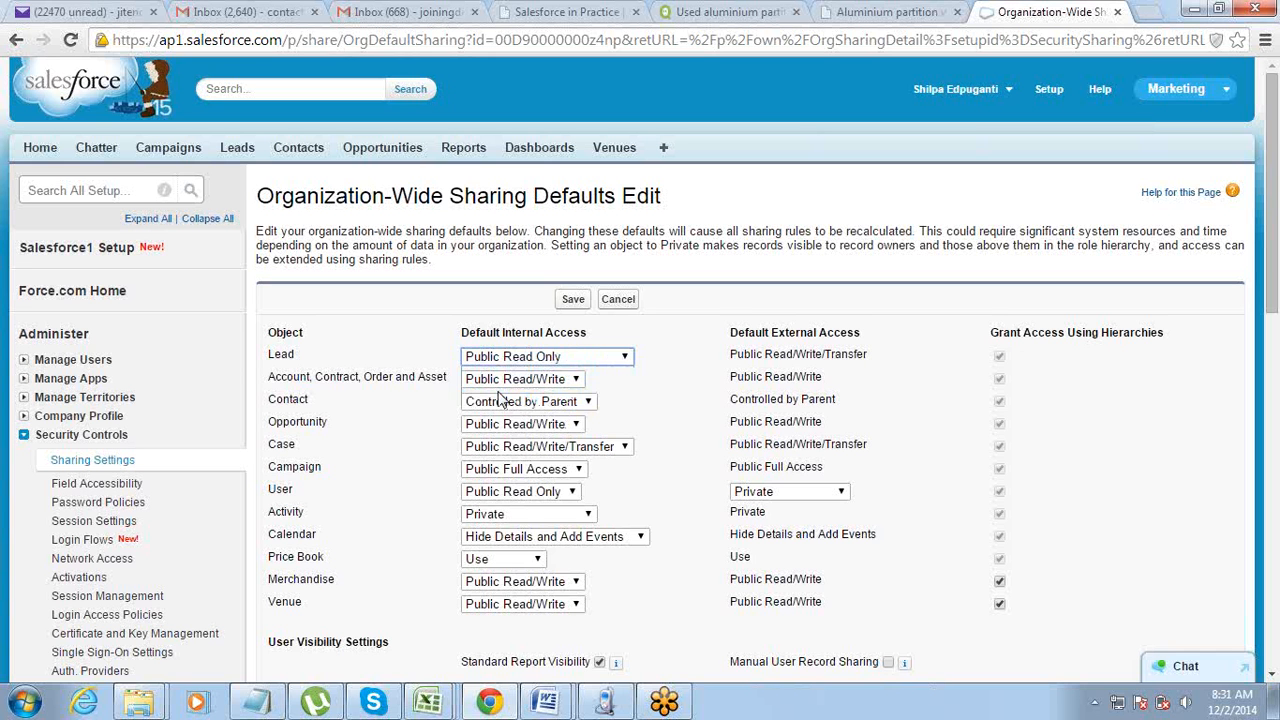
left_click(524, 360)
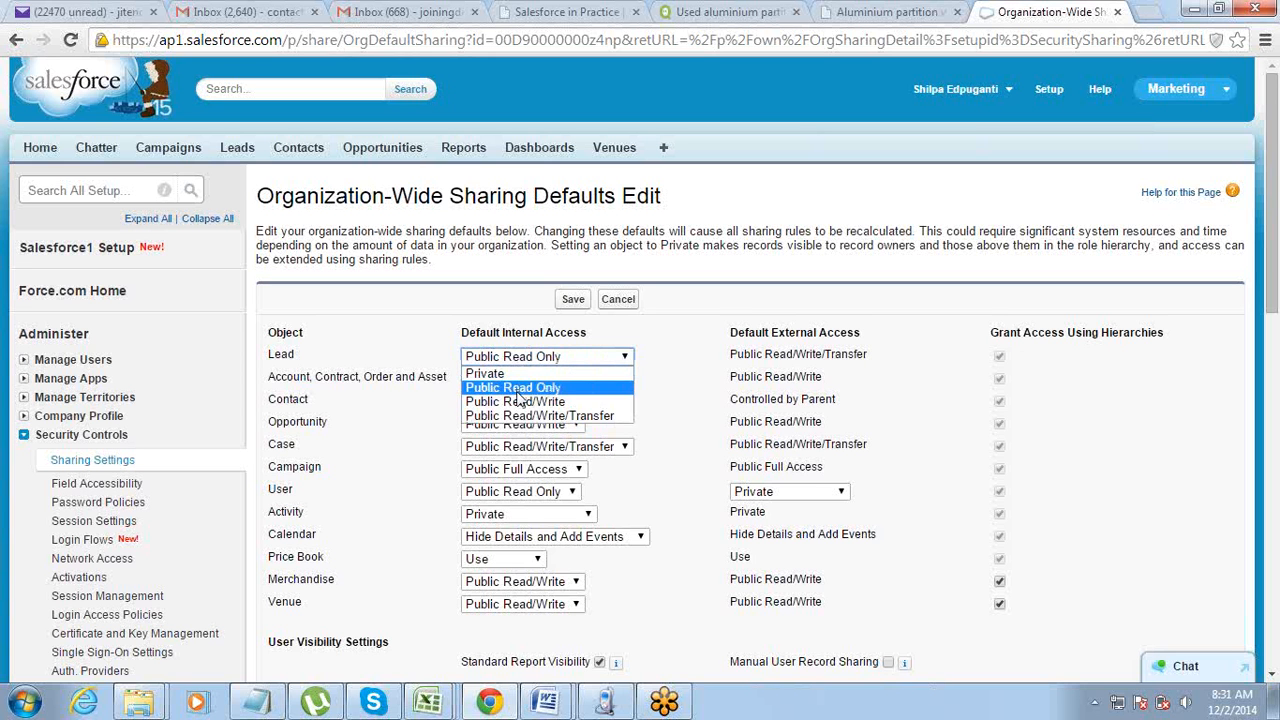
left_click(518, 400)
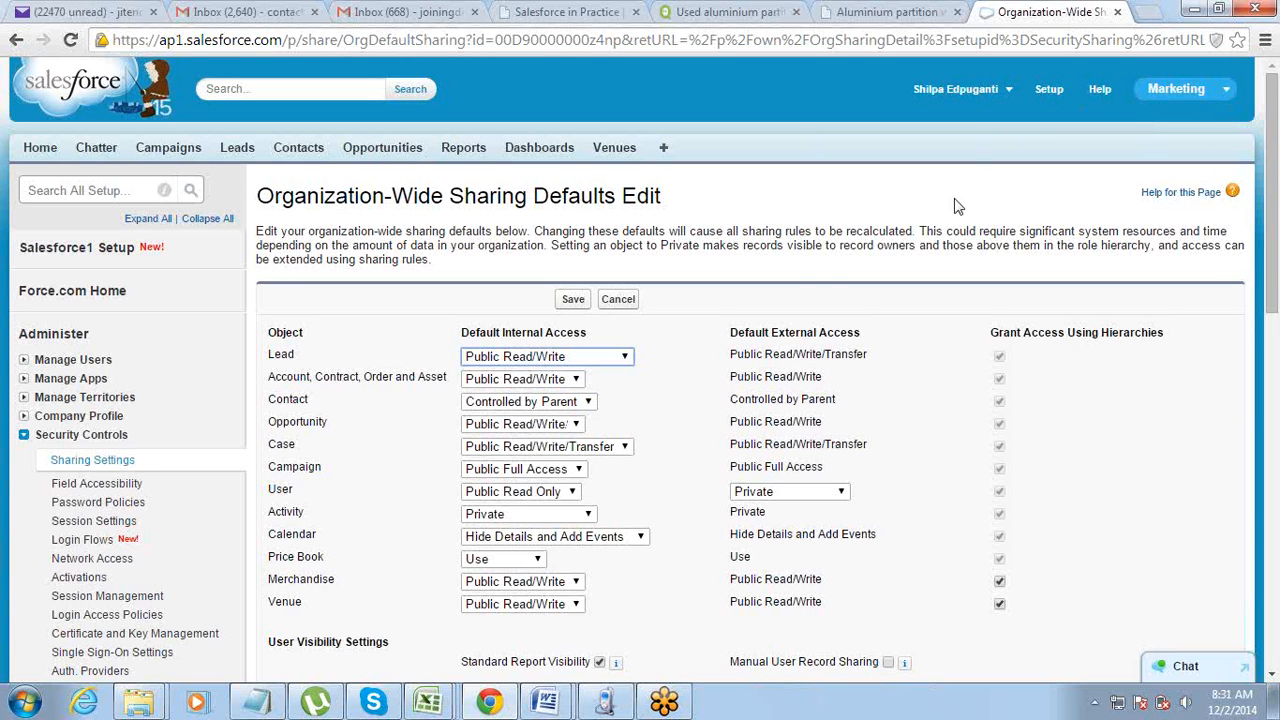
- Set Lead's default internal access back to Private, save the organization-wide defaults and accept the sharing rule recalculation
left_click(564, 364)
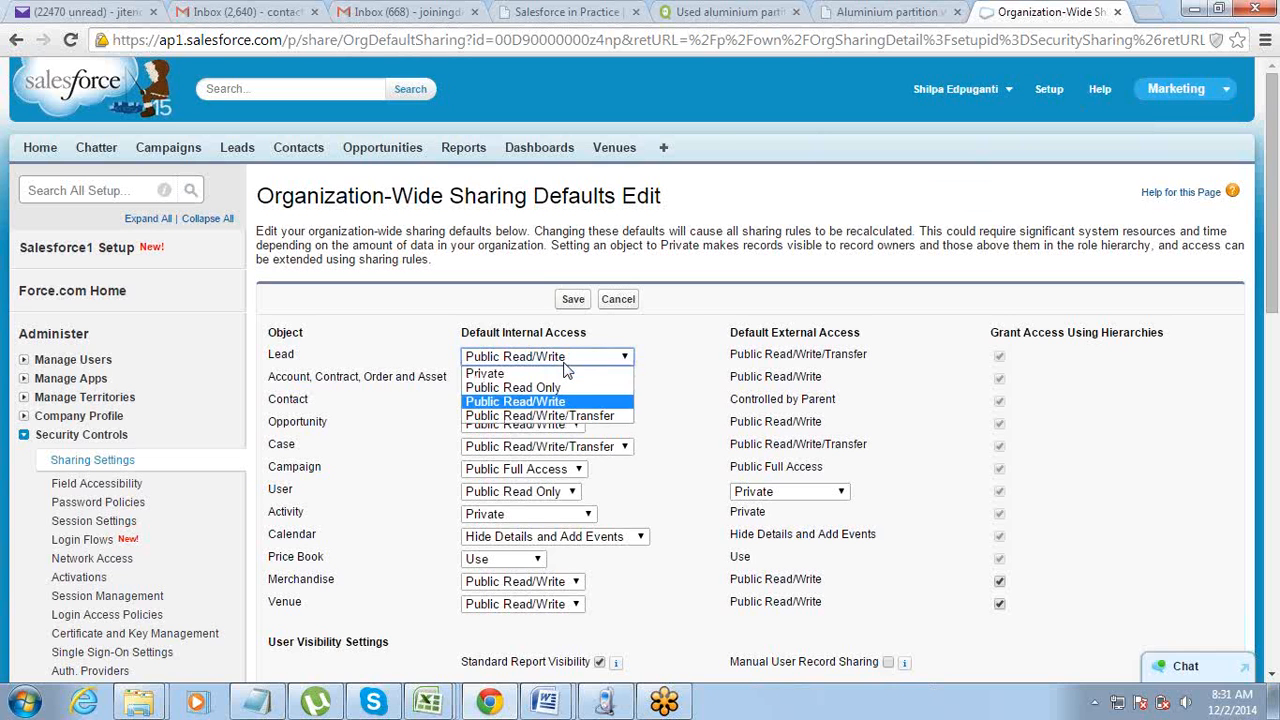
left_click(563, 373)
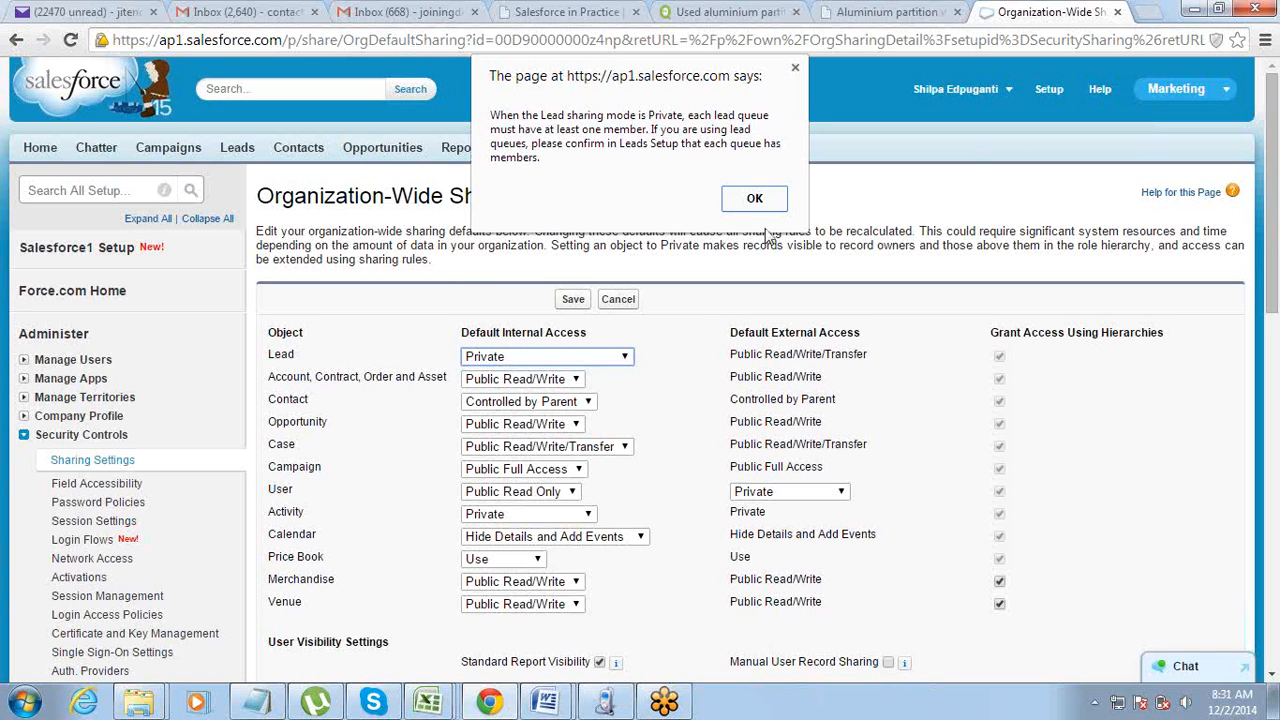
left_click(758, 196)
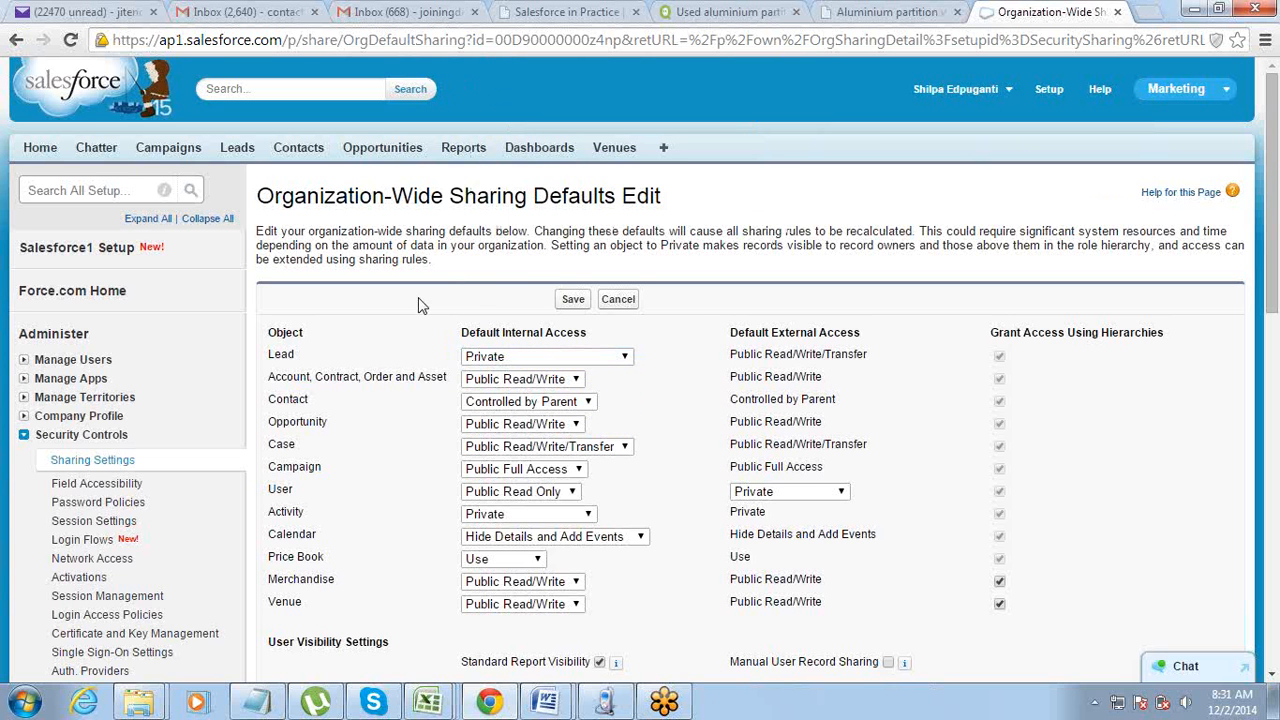
left_click(573, 303)
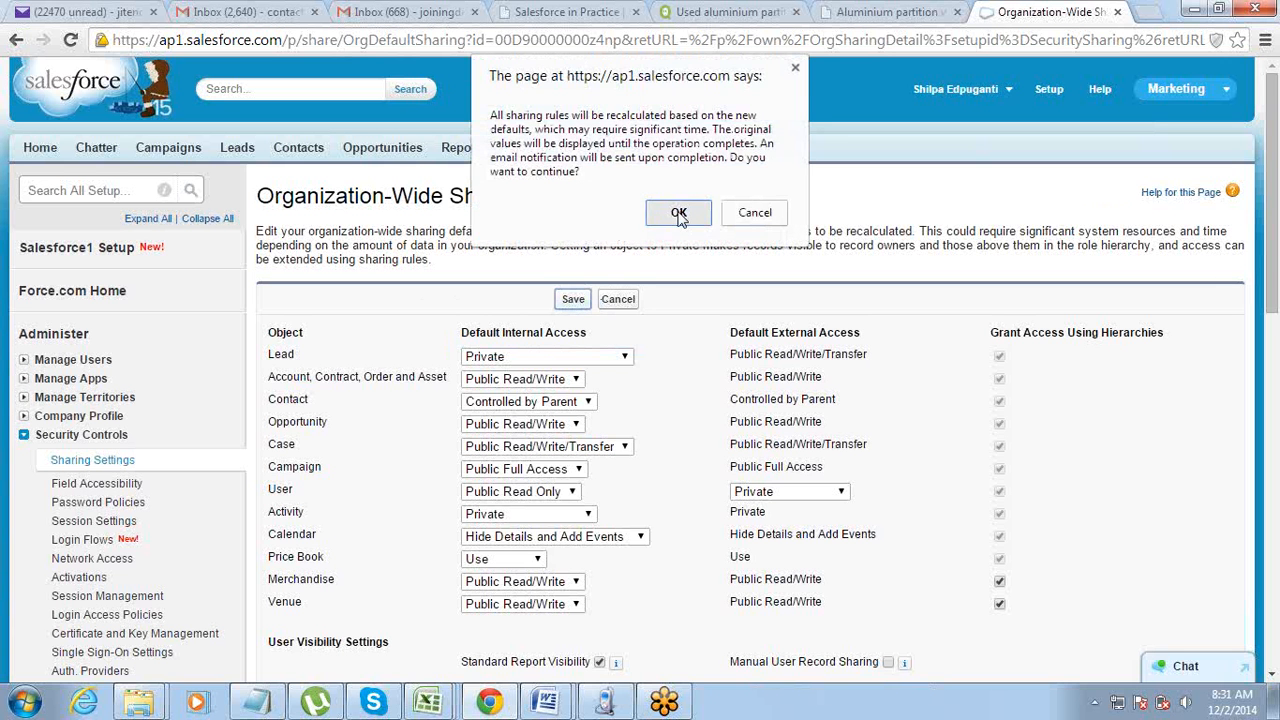
left_click(679, 214)
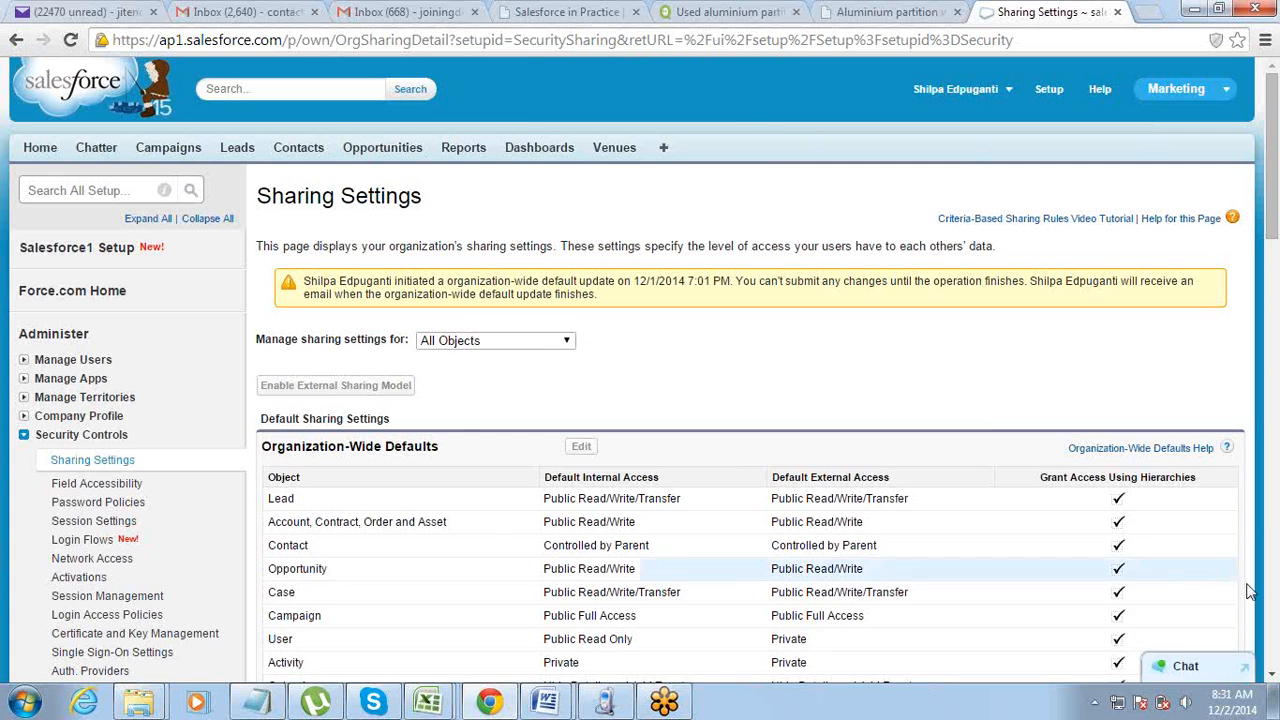
left_click(1273, 680)
left_click(1273, 680)
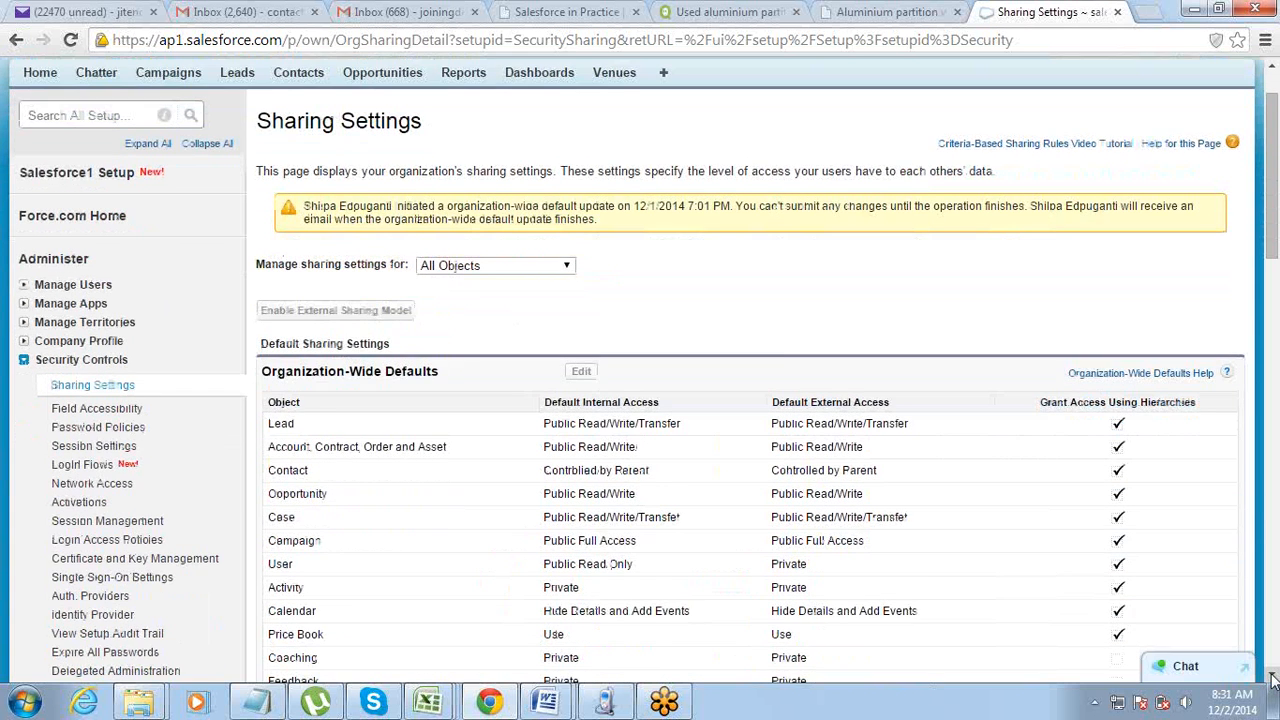
- Examine the Sharing Settings page, covering the organization-wide defaults, user visibility settings and sharing rules sections
left_click(1273, 680)
left_click(1273, 680)
left_click(1273, 680)
left_click(1273, 680)
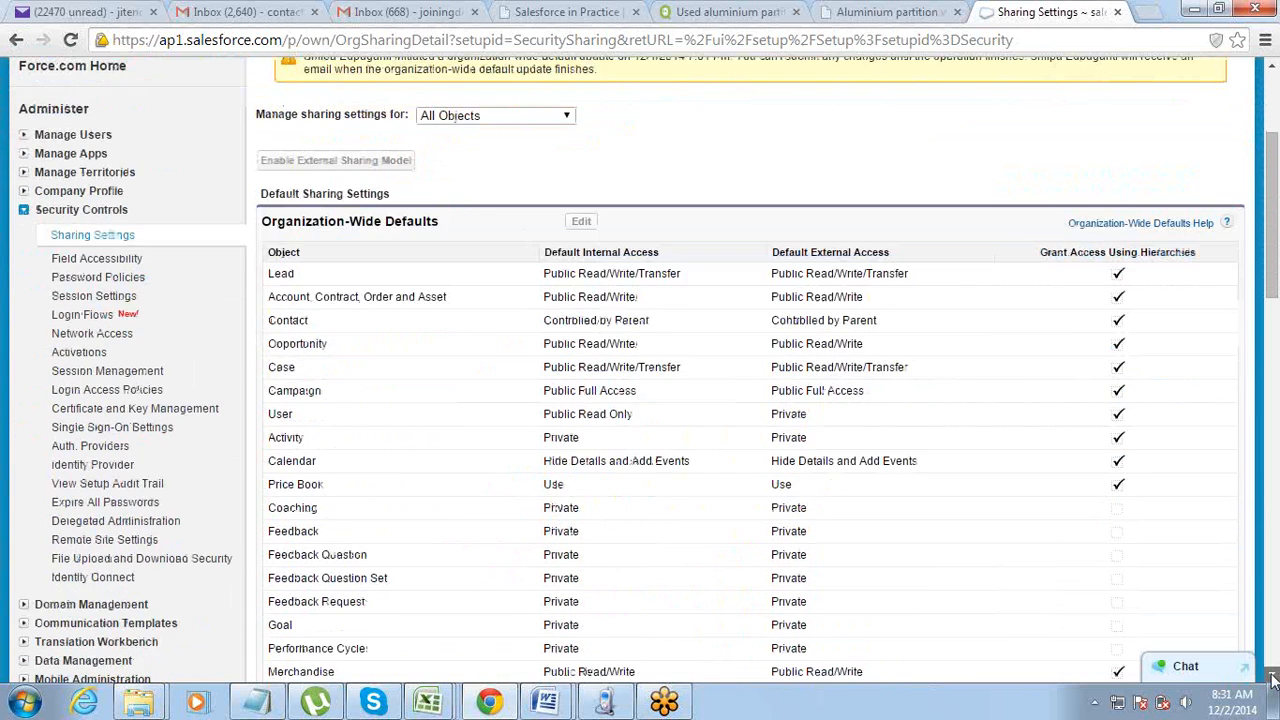
left_click(1273, 680)
left_click(1273, 680)
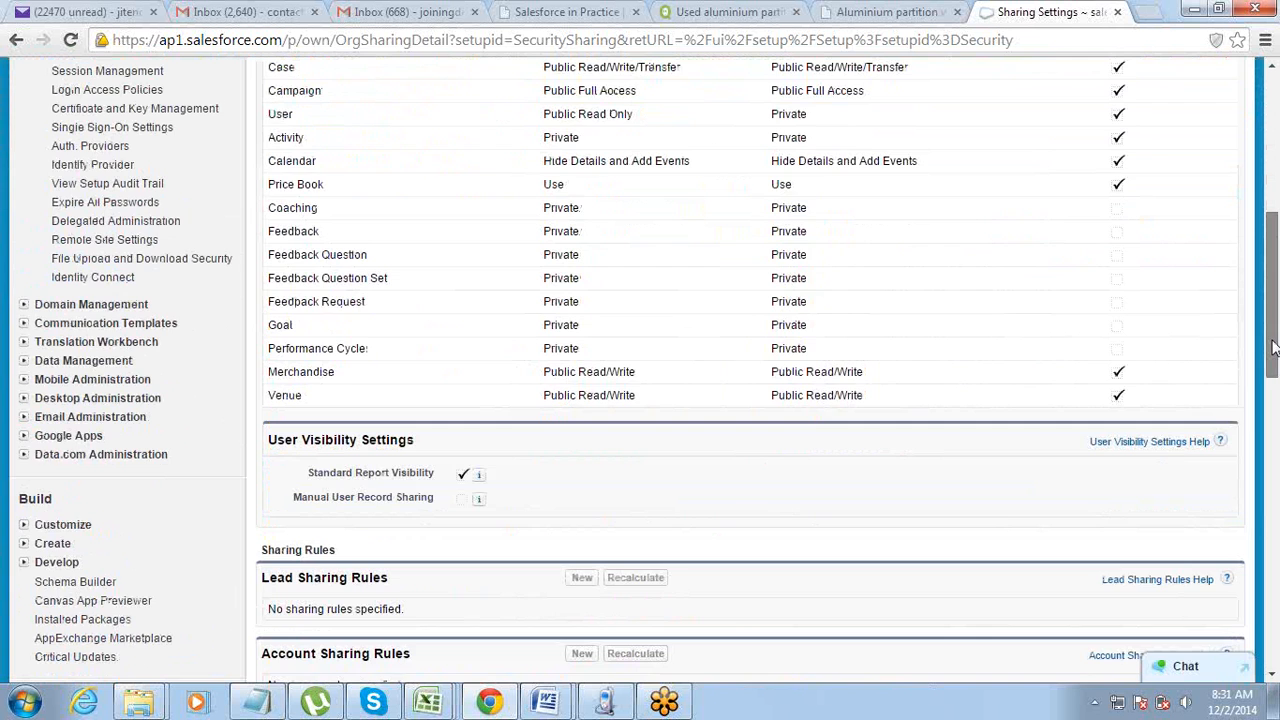
left_click_drag(1273, 345, 1273, 205)
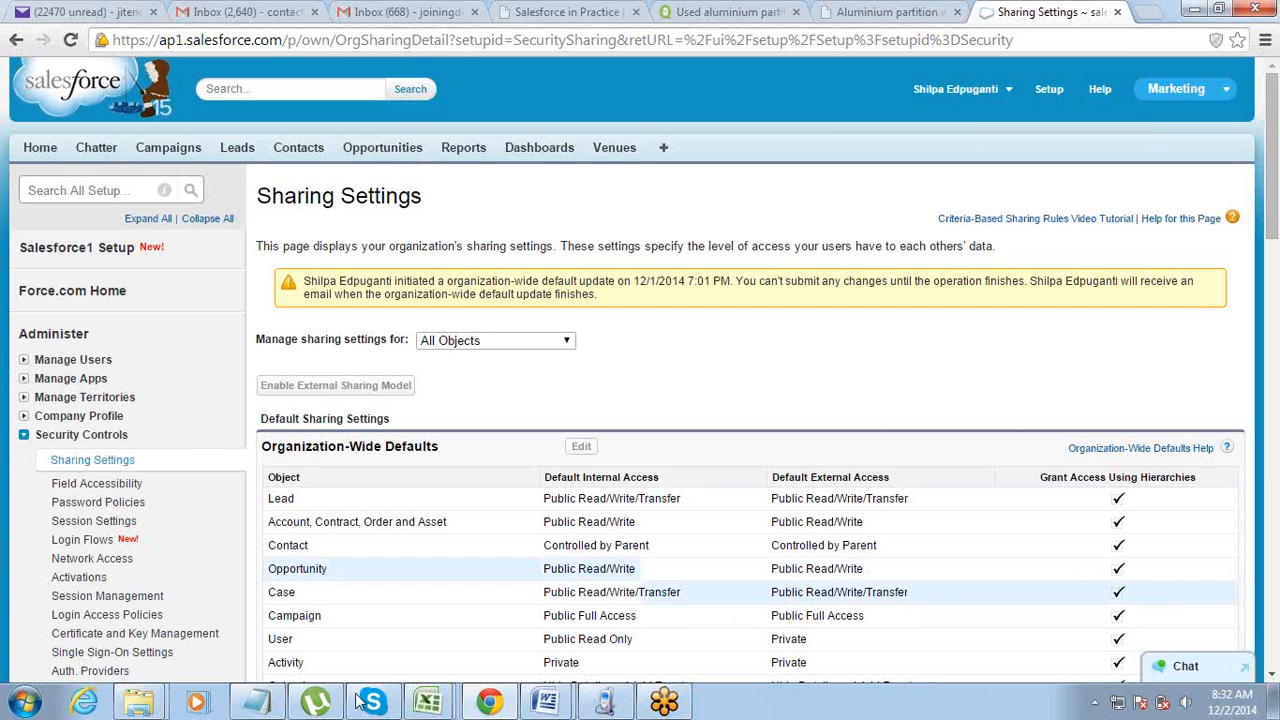
- Highlight the Organization Wide Default section of the Notepad notes, and return to the Organization-Wide Defaults table in Chrome to compare
left_click(262, 700)
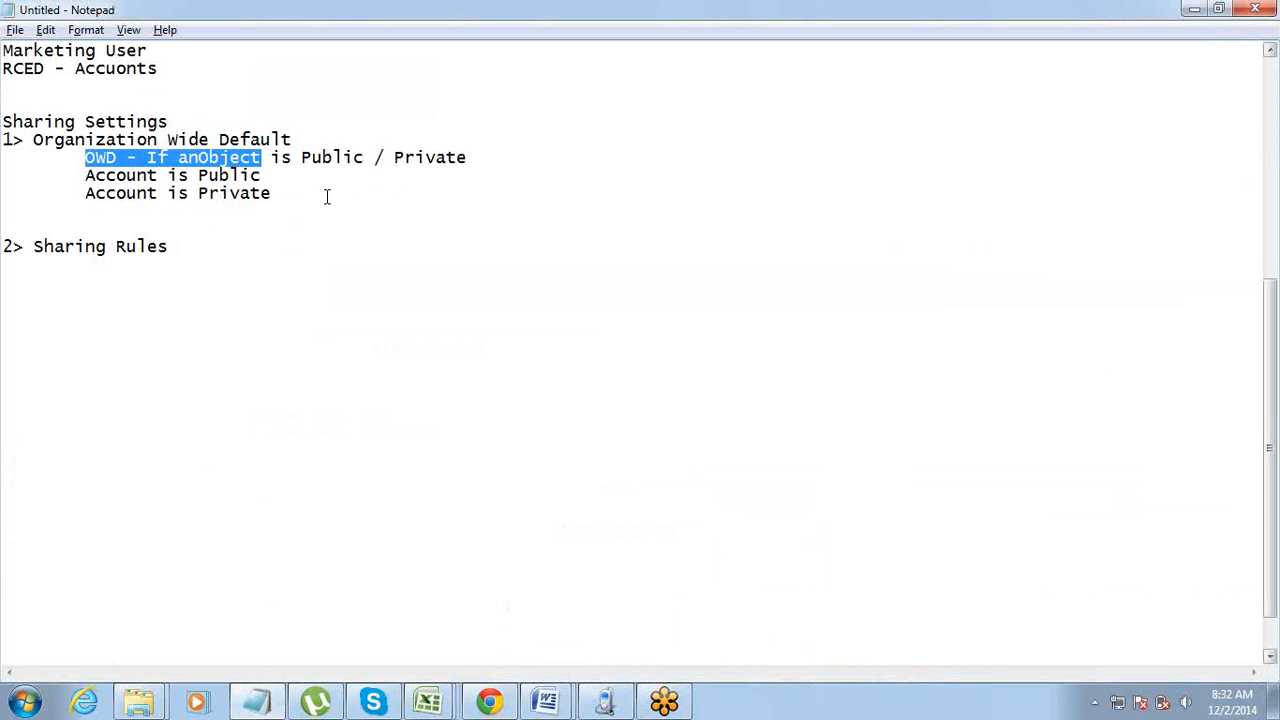
left_click_drag(326, 197, 2, 141)
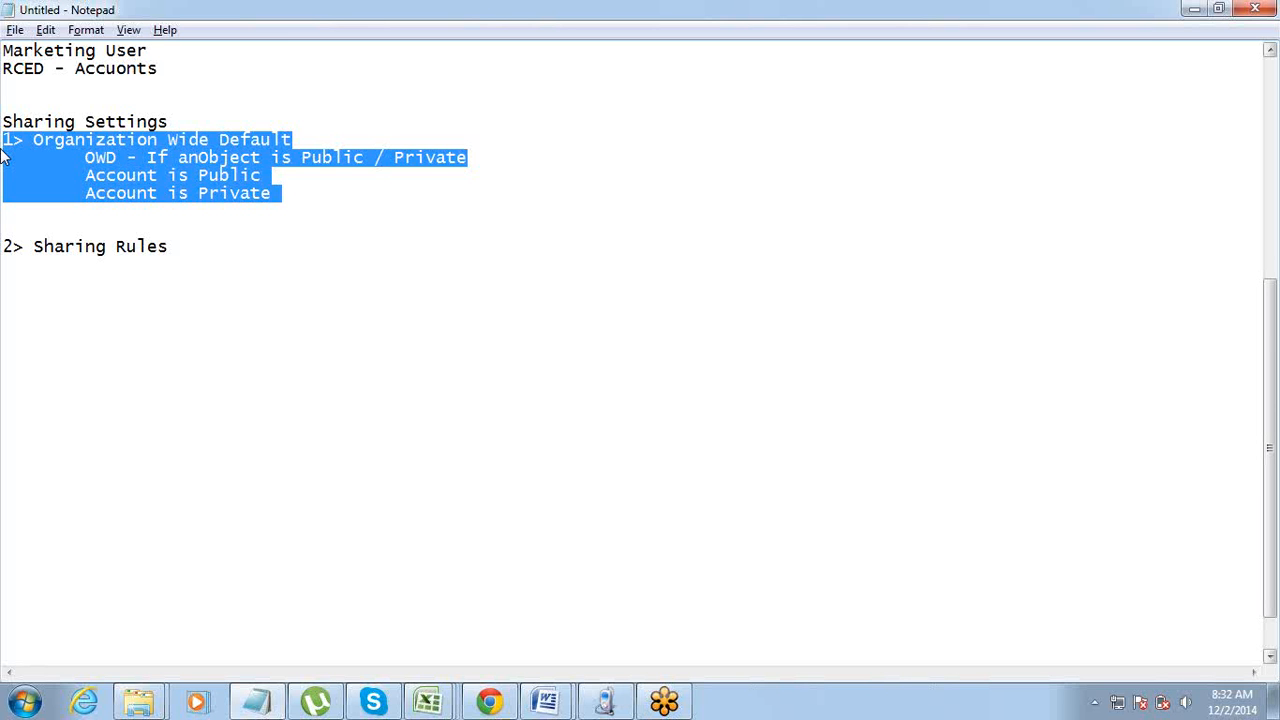
key("alt+Tab")
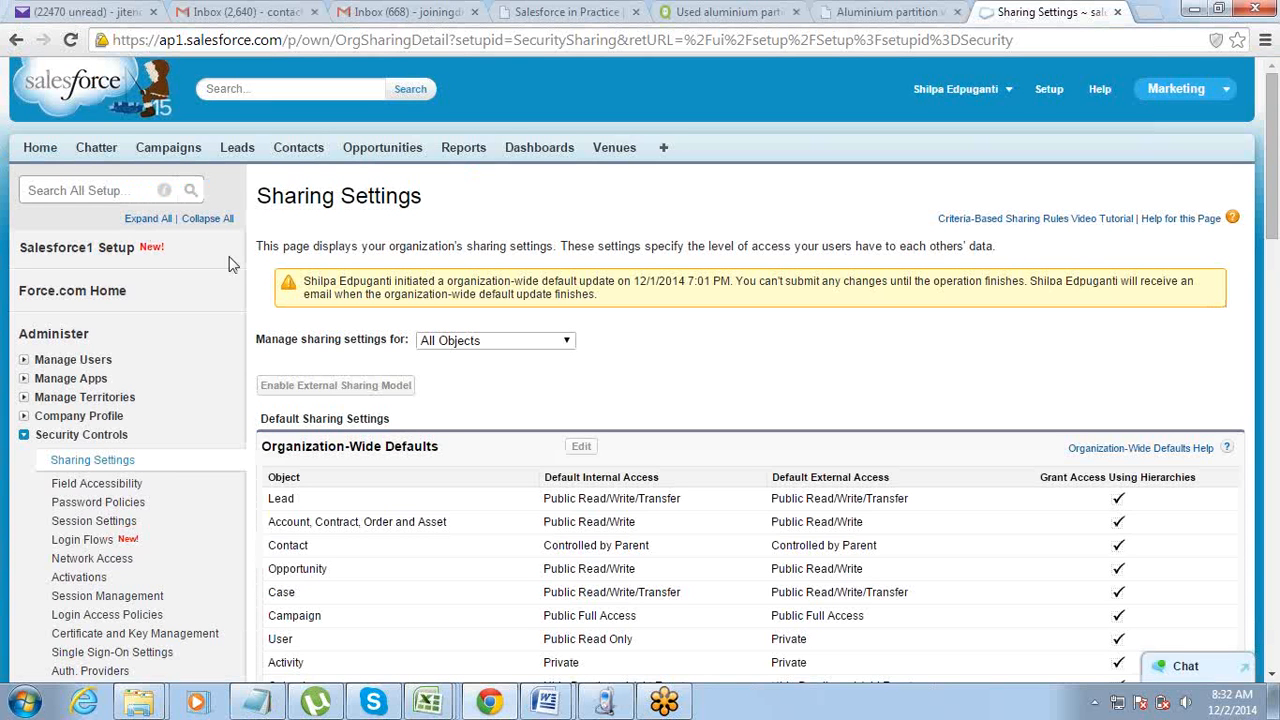
left_click(1273, 677)
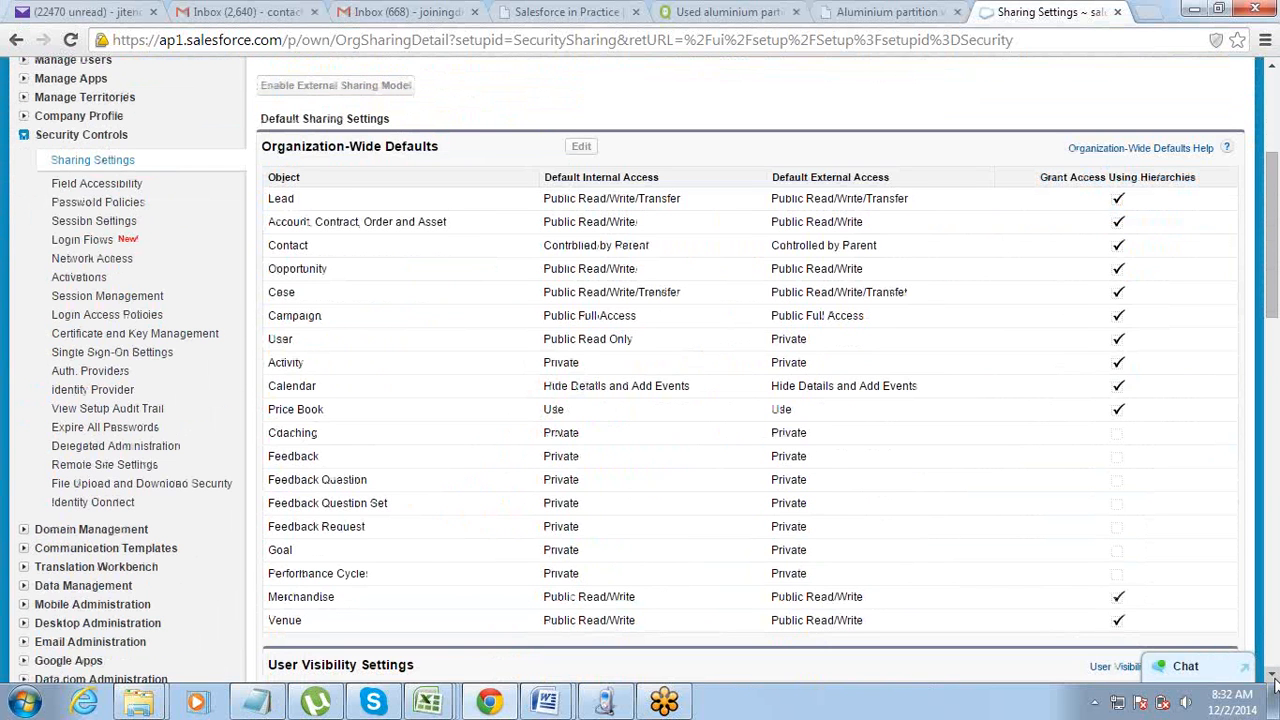
- In Notepad, add the indented line "Allowing access to Managers ??" below "Account is Private"
key("alt+Tab")
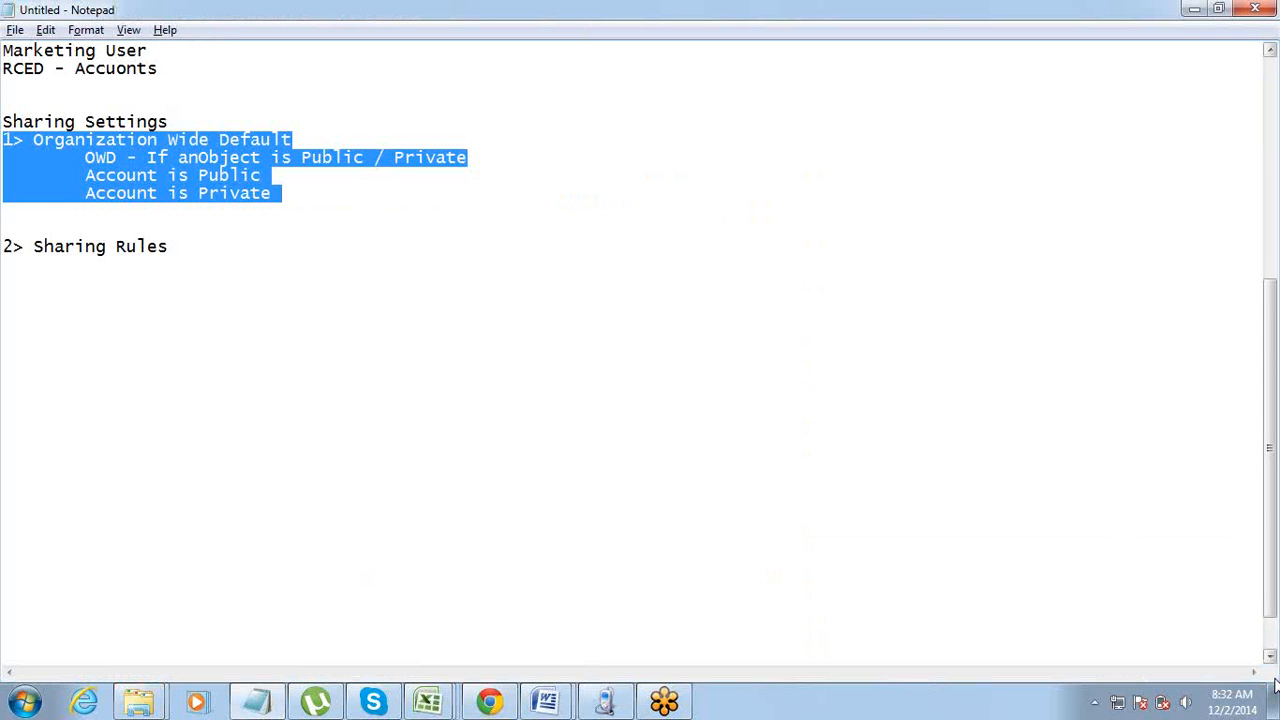
key("Right")
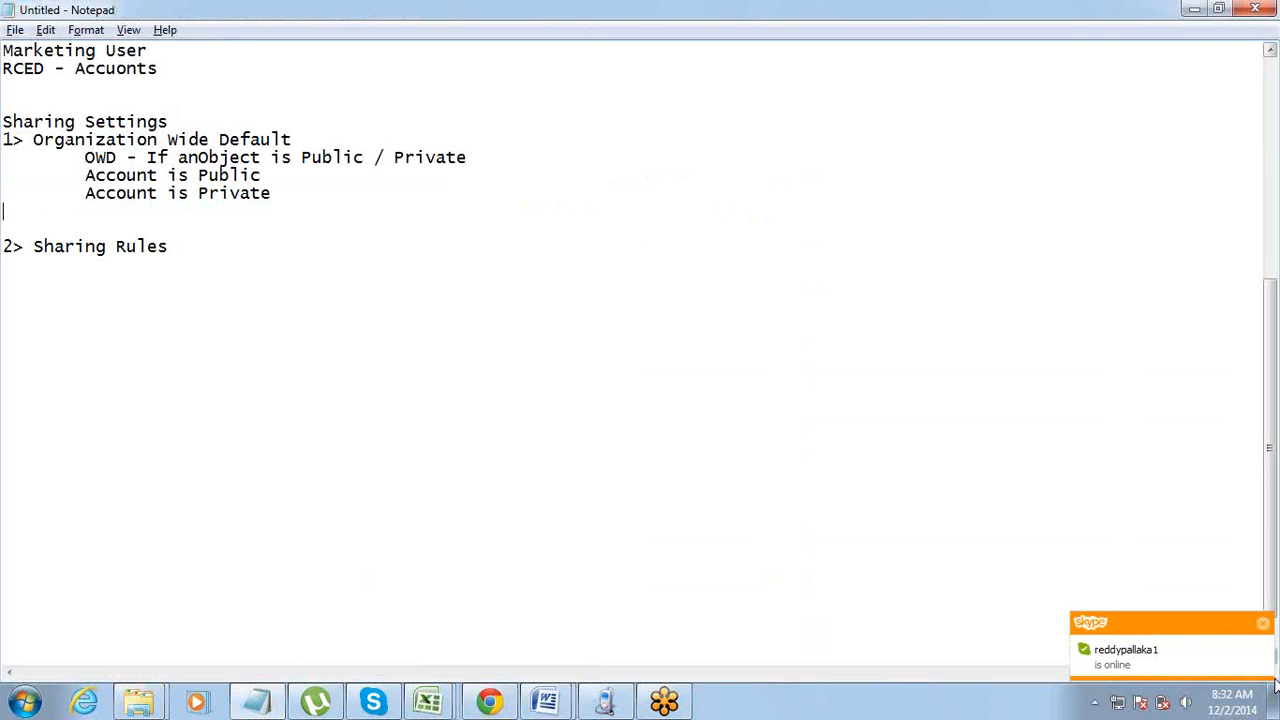
key("Return")
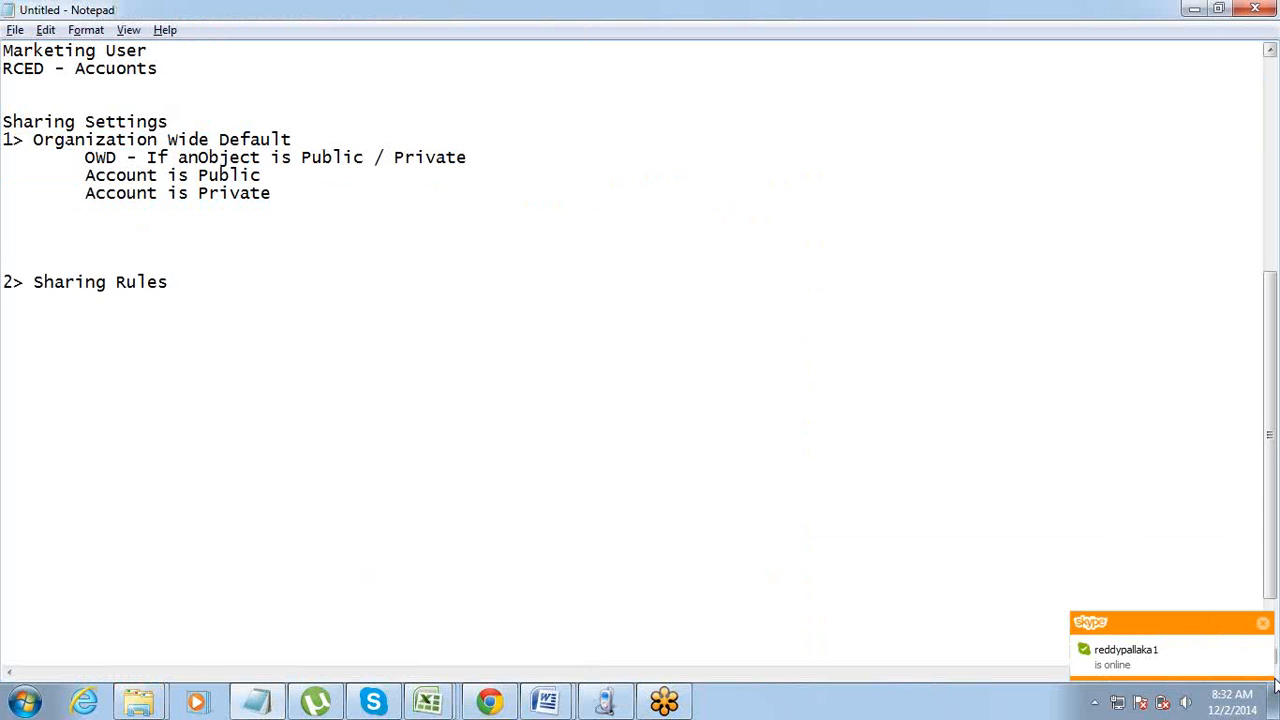
key("Return")
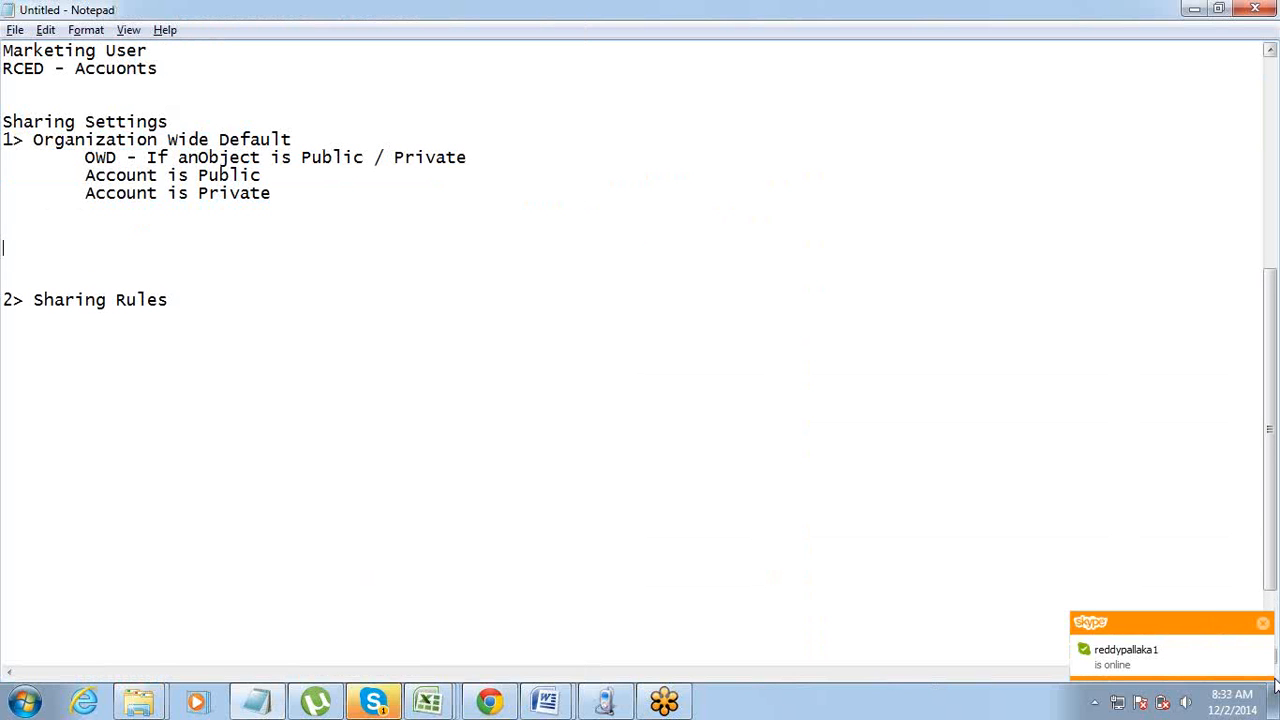
key("Tab")
type("Allowing ac")
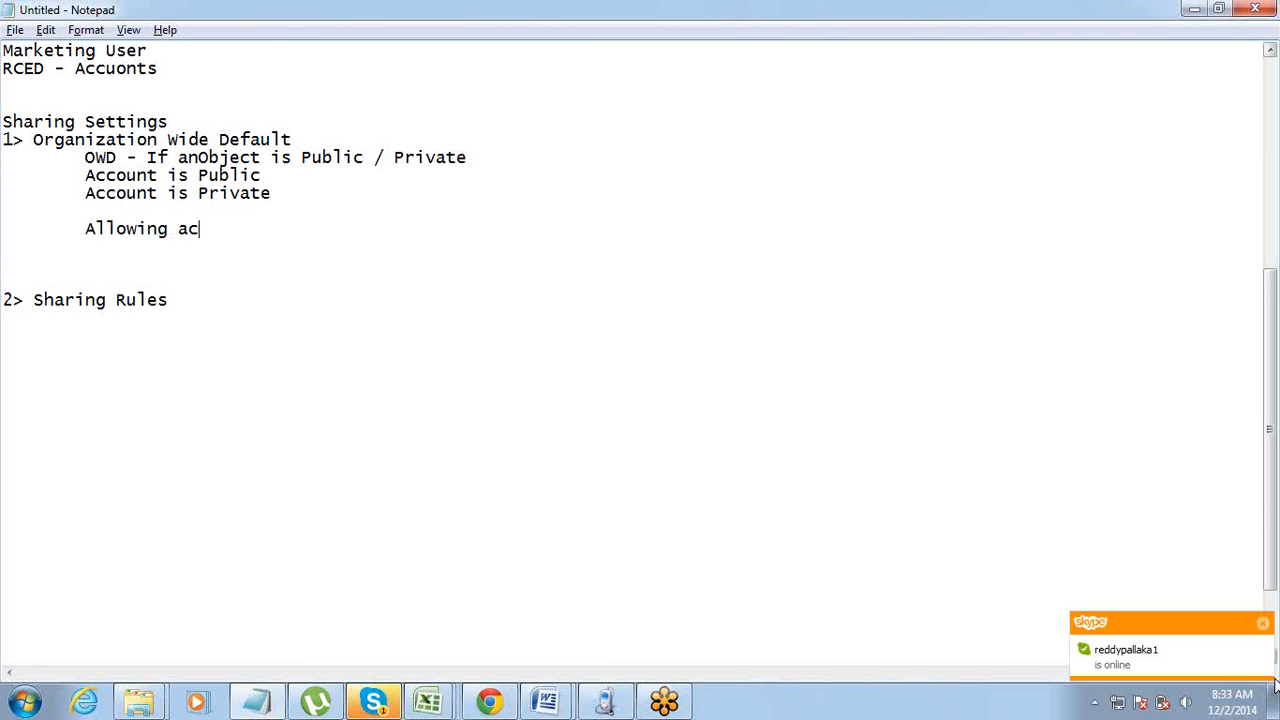
type("cess to")
type("Managers")
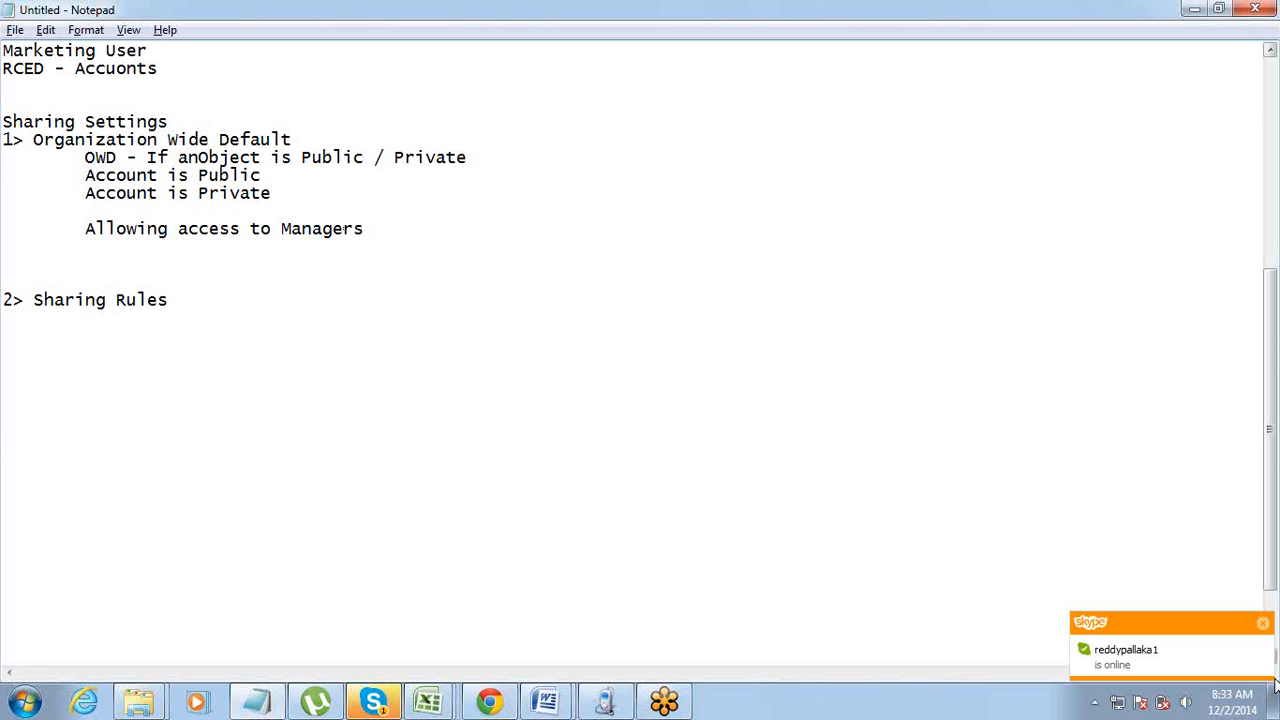
key("BackSpace")
type("??")
- Glance at the Organization-Wide Defaults table in Chrome, and highlight parts of the "Allowing access to Managers ??" line in Notepad
key("alt+Tab")
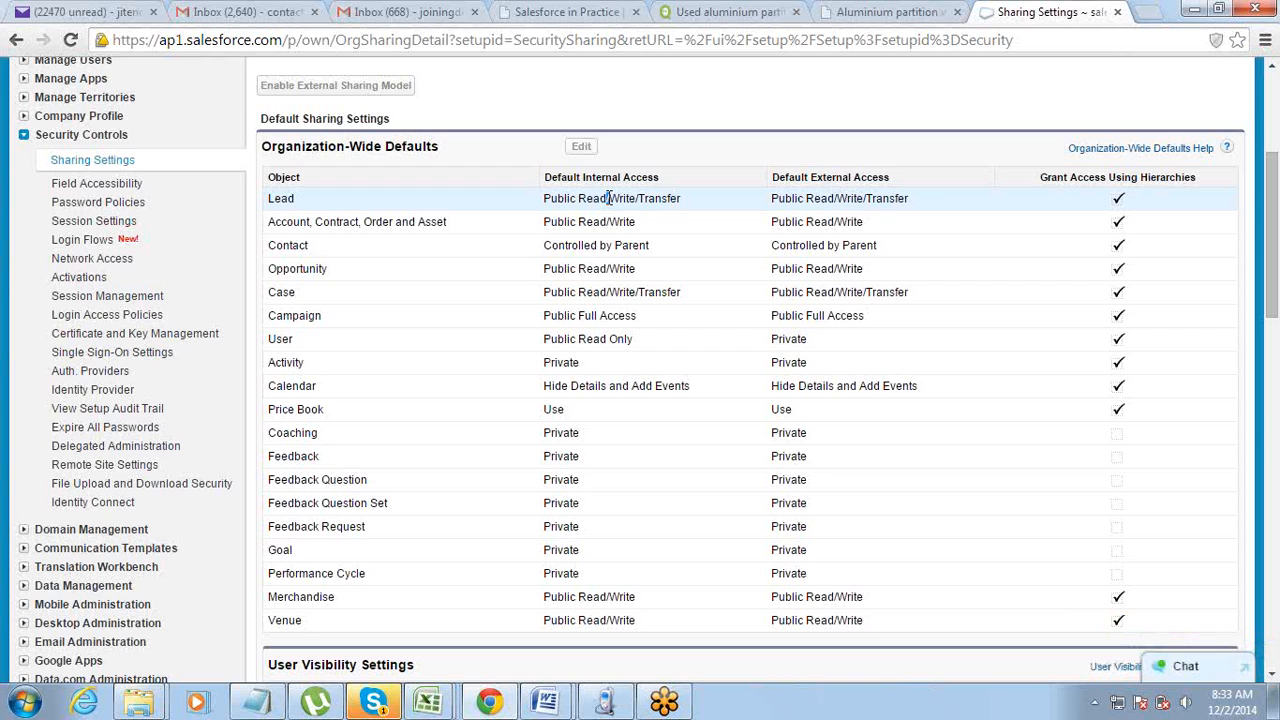
key("alt+Tab")
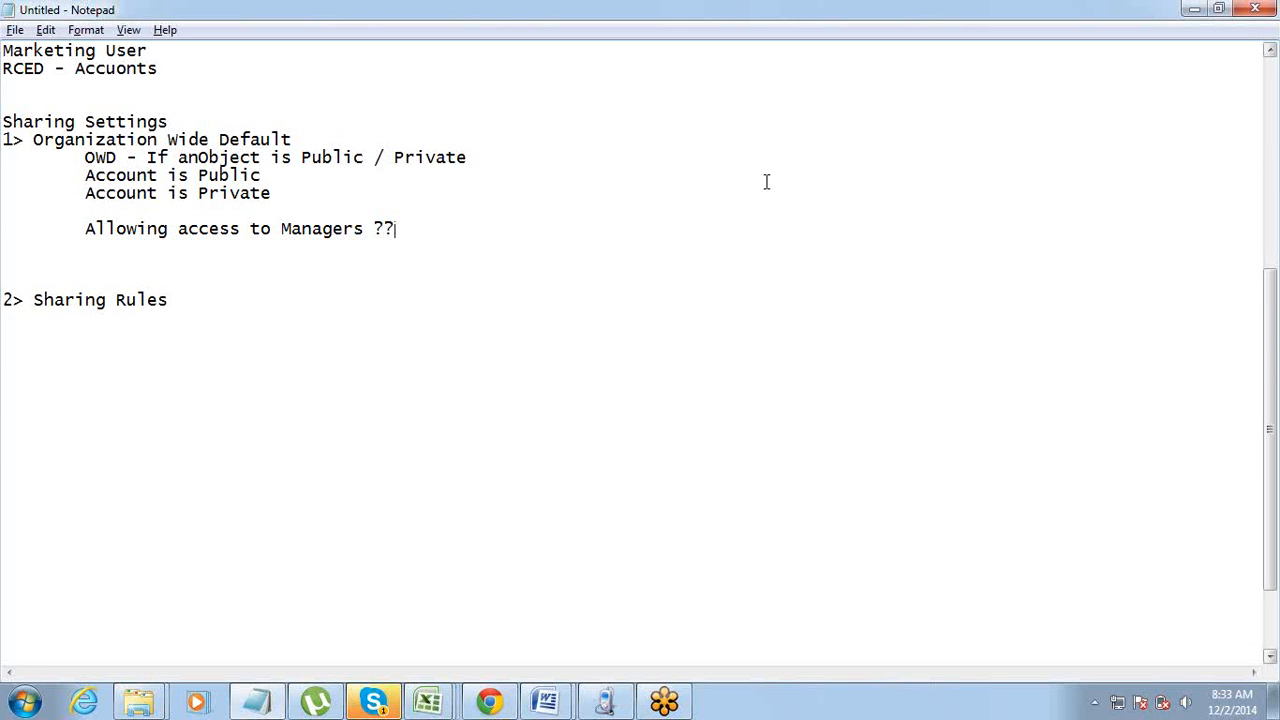
left_click(1267, 49)
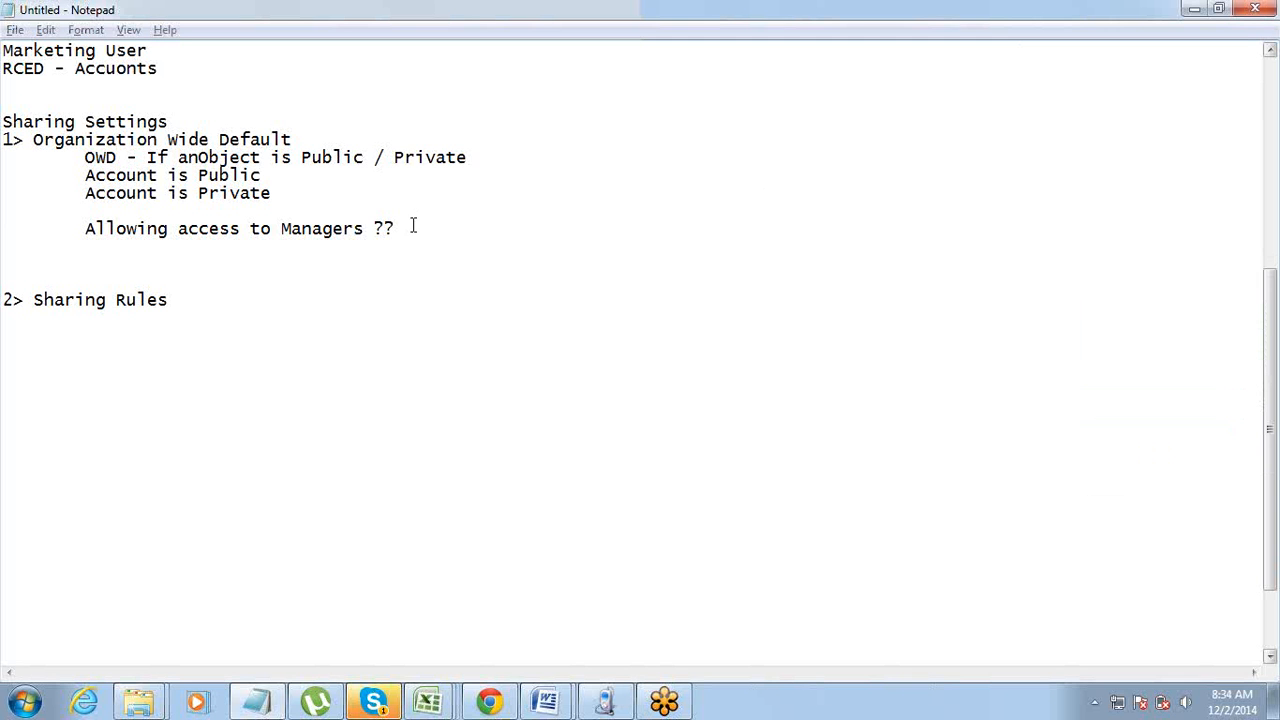
left_click_drag(414, 226, 347, 234)
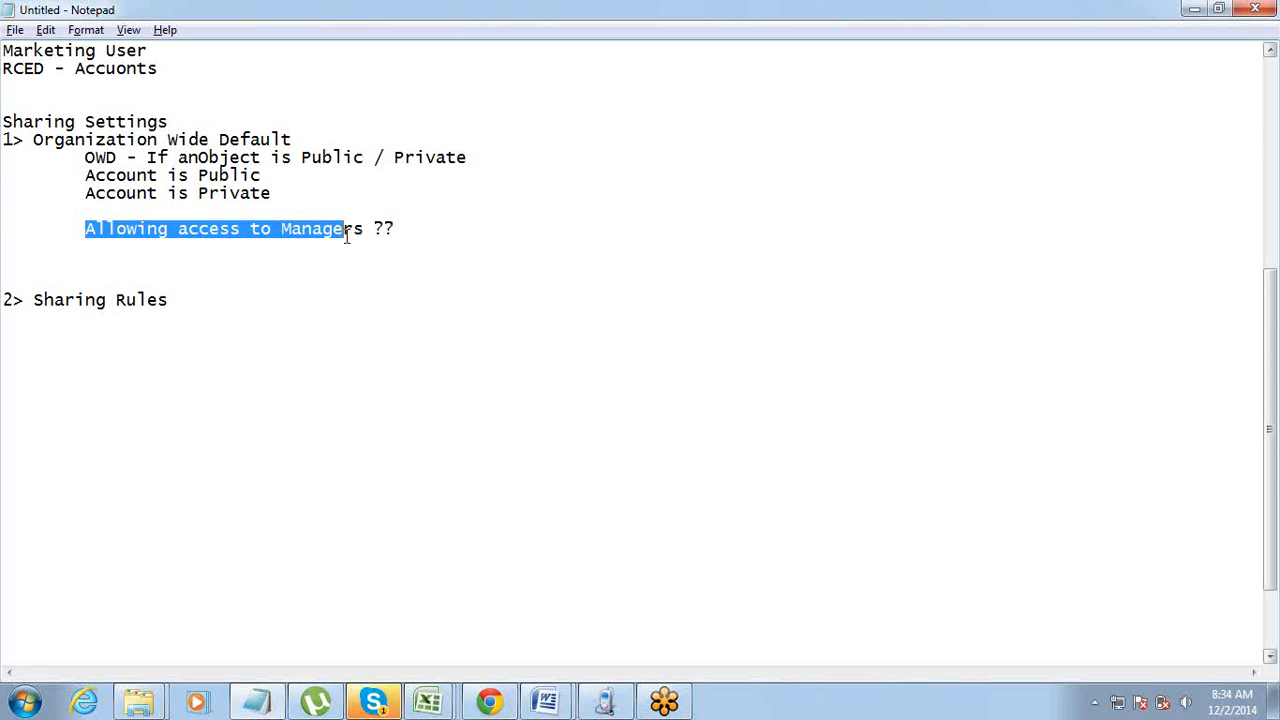
left_click(425, 230)
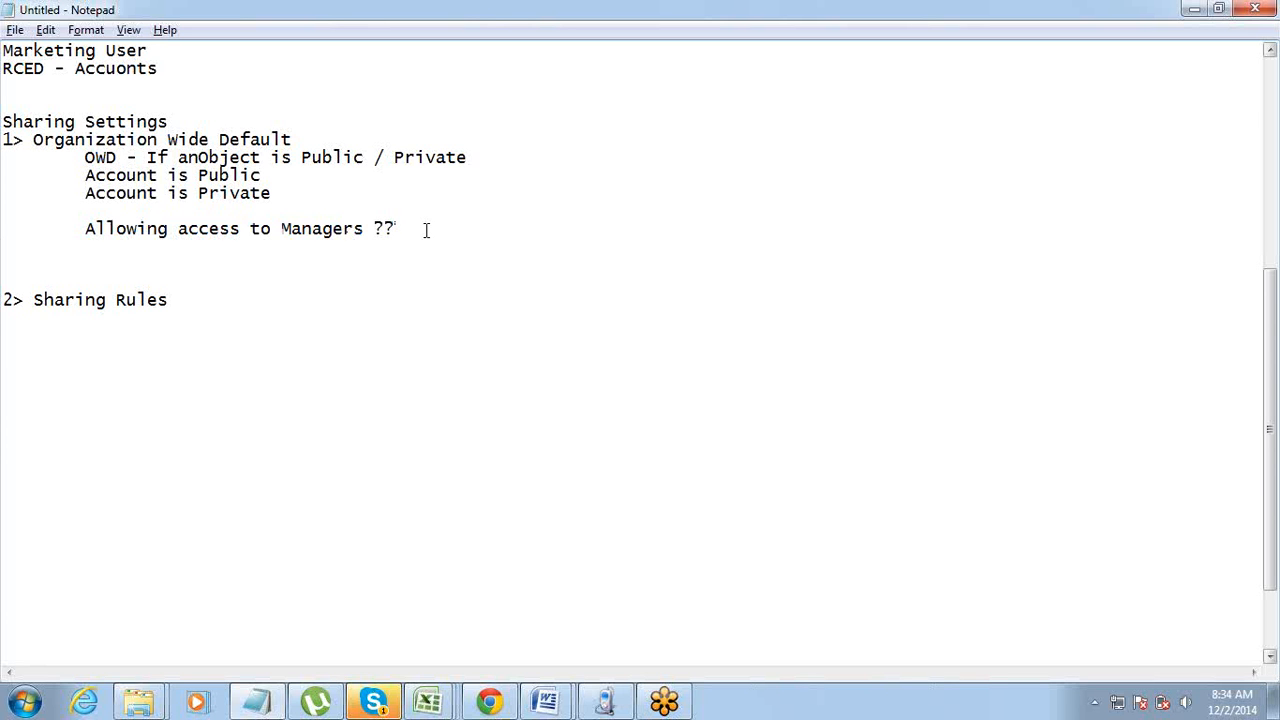
left_click_drag(425, 230, 281, 230)
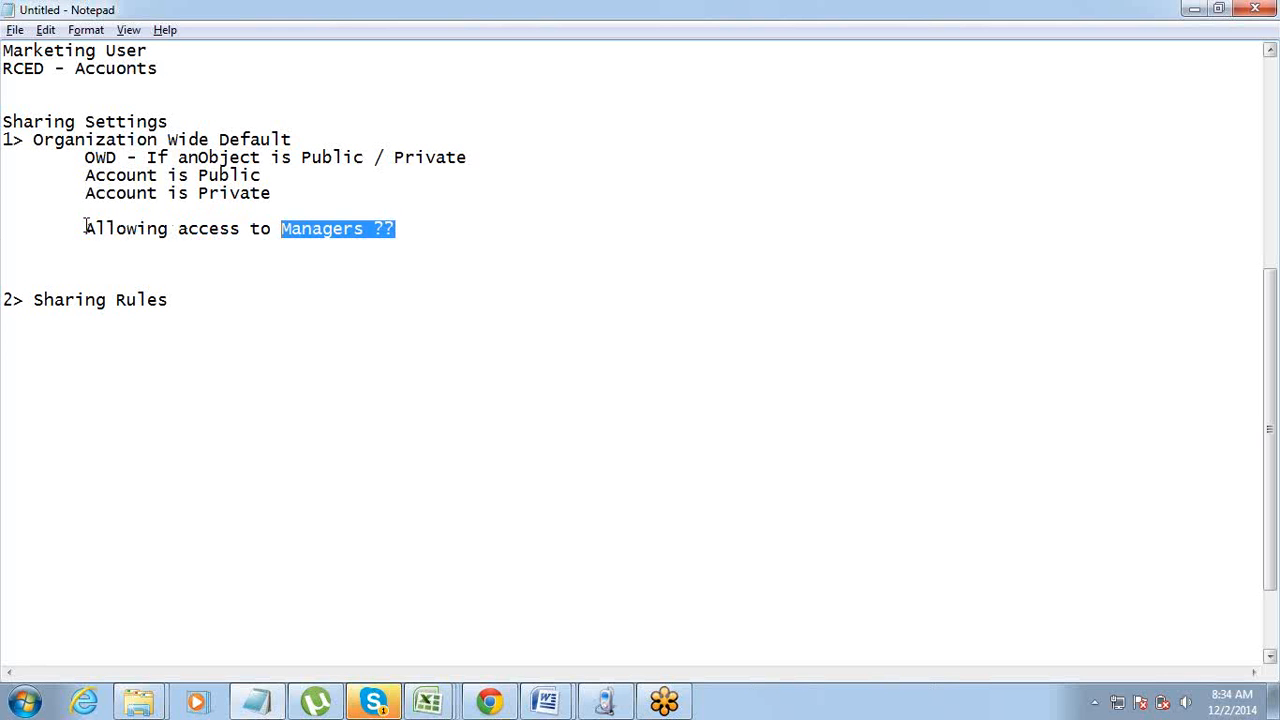
left_click_drag(85, 228, 315, 232)
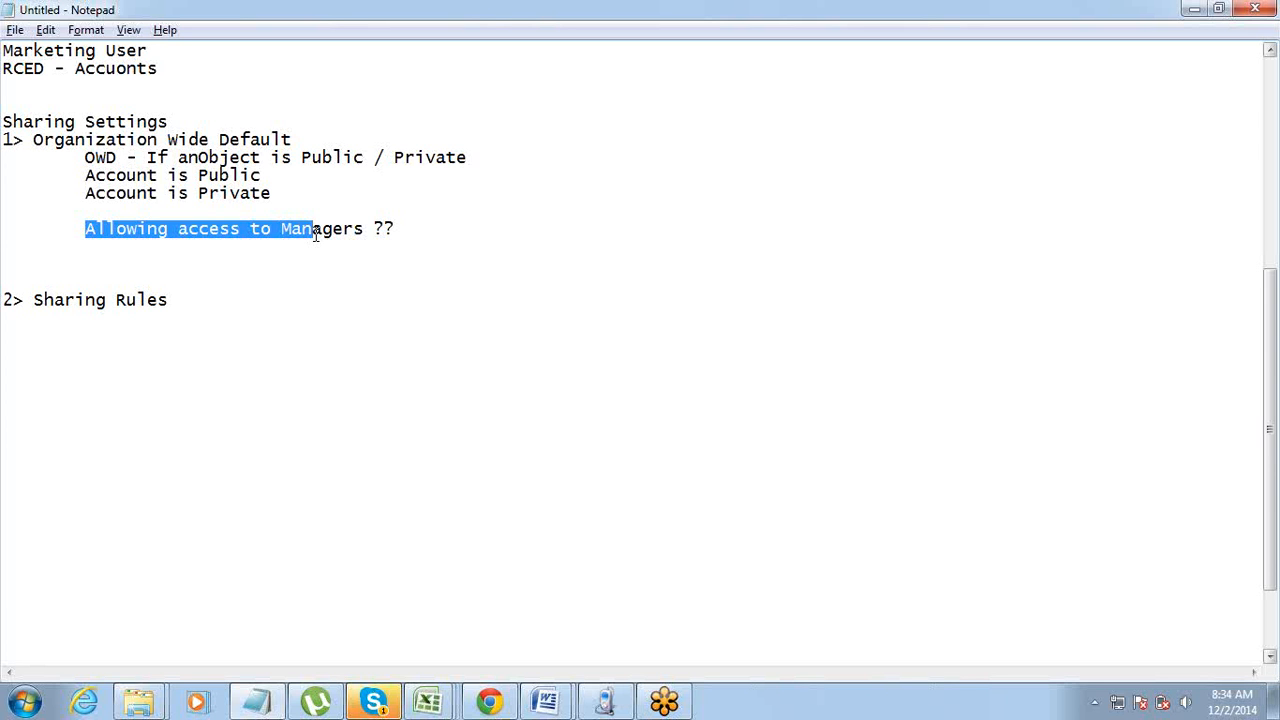
left_click(411, 224)
key("Left")
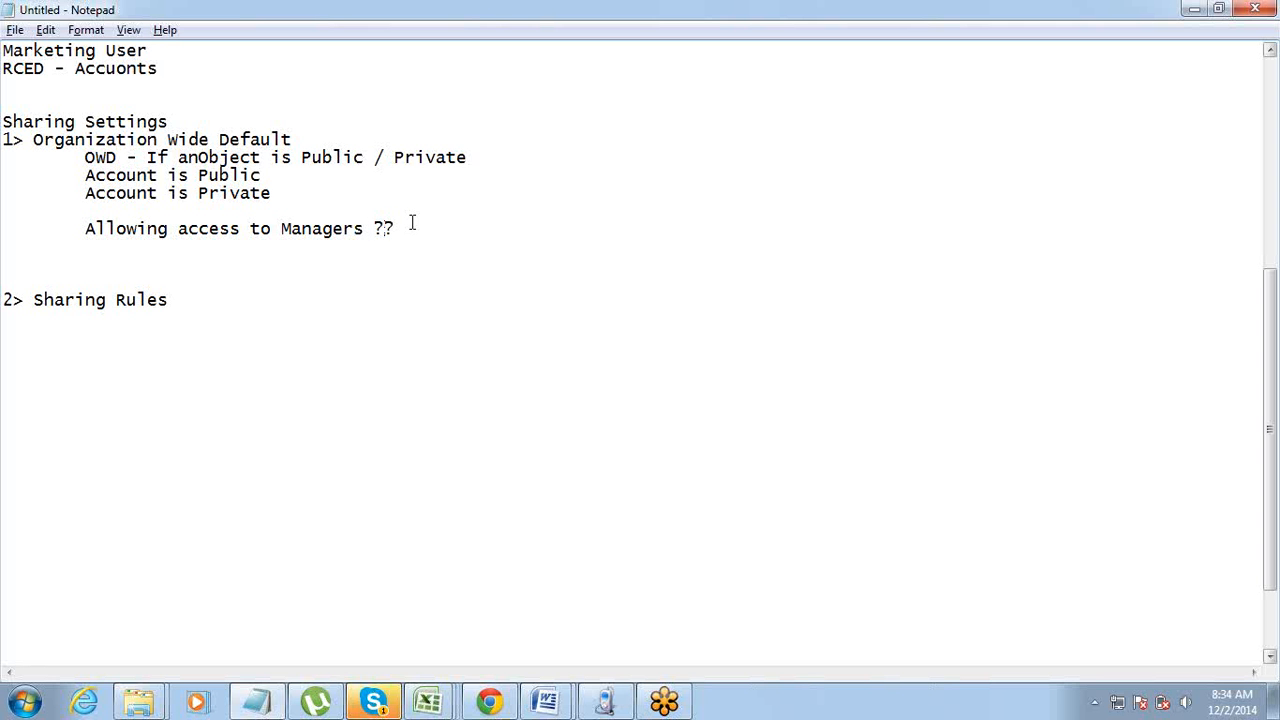
- Switch to Chrome and highlight the "Grant Access Using Hierarchies" column header of the Organization-Wide Defaults table
left_click(490, 703)
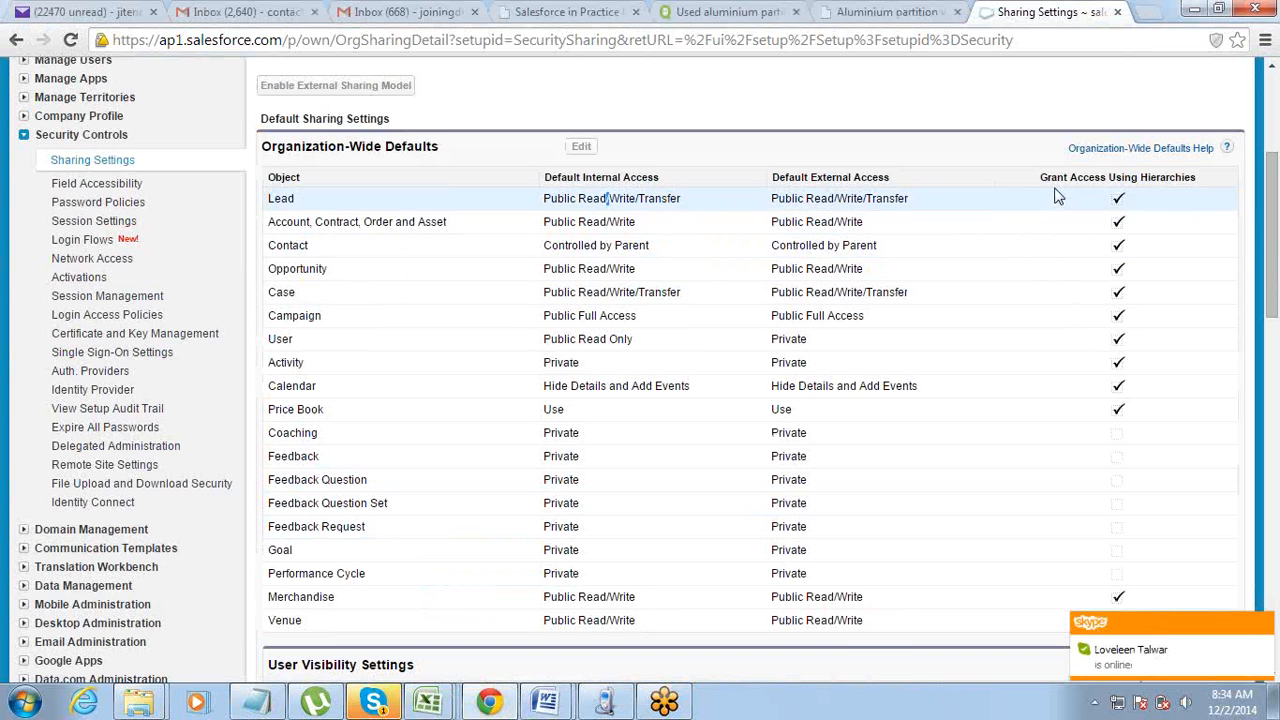
left_click_drag(1042, 177, 1196, 175)
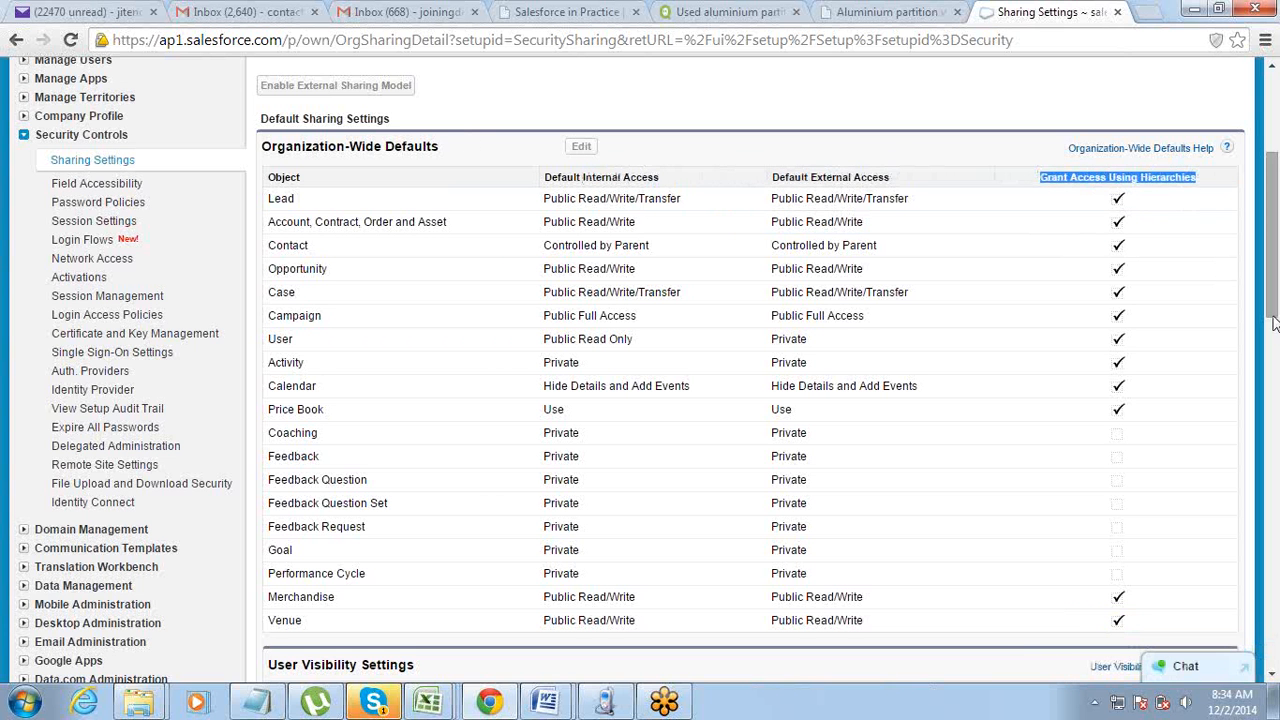
scroll(1272, 328, "down", 1)
scroll(1270, 328, "up", 1)
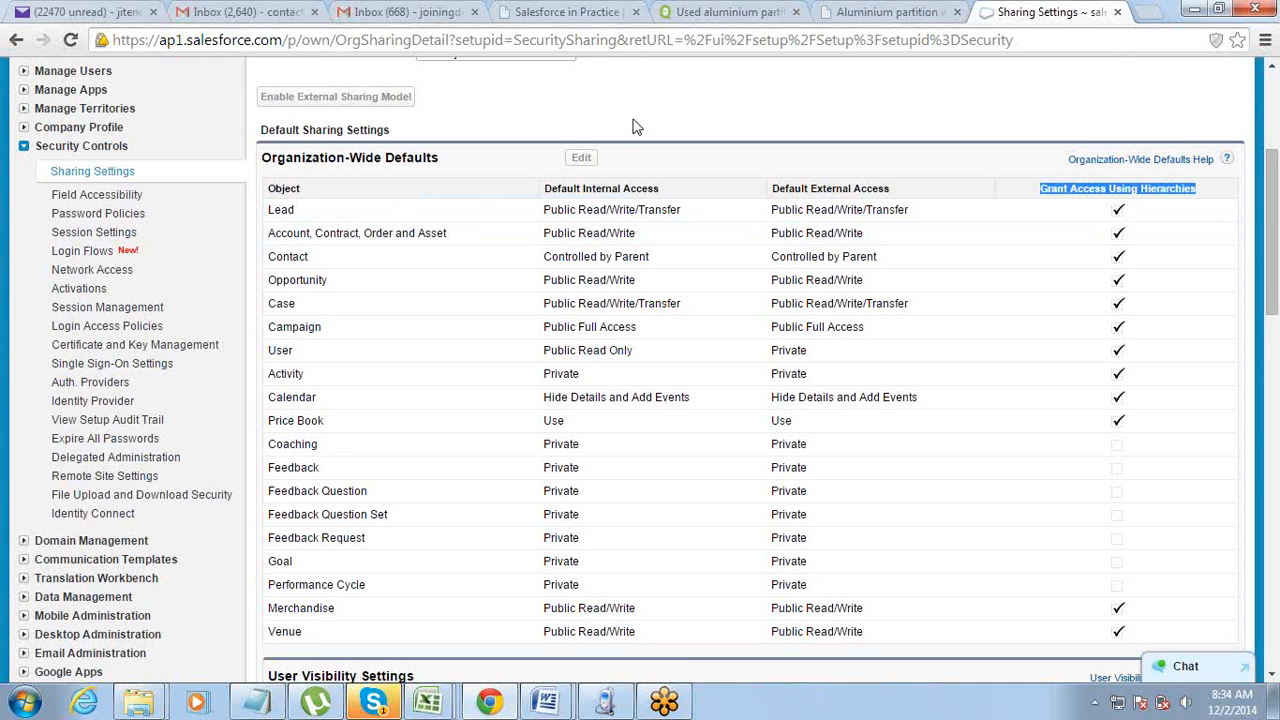
- Reload Sharing Settings and, editing the organization-wide defaults, set Lead's default internal access to Public Read/Write/Transfer
left_click(70, 40)
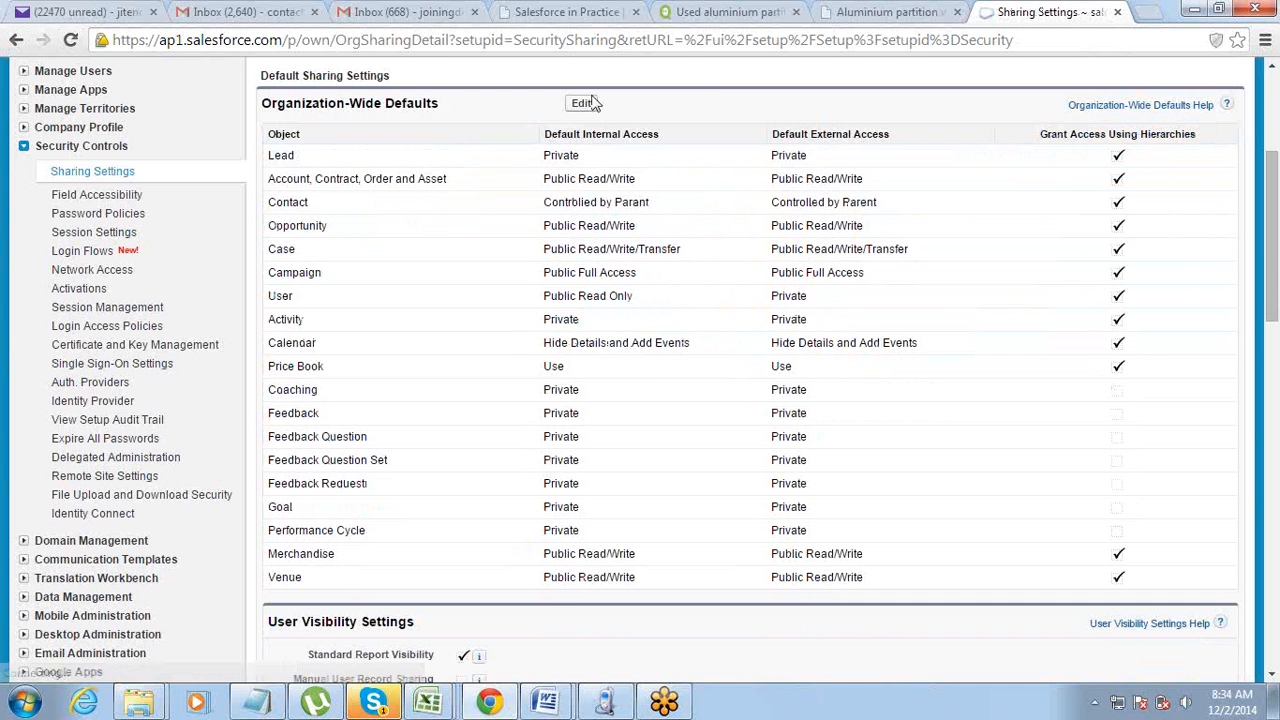
left_click(584, 104)
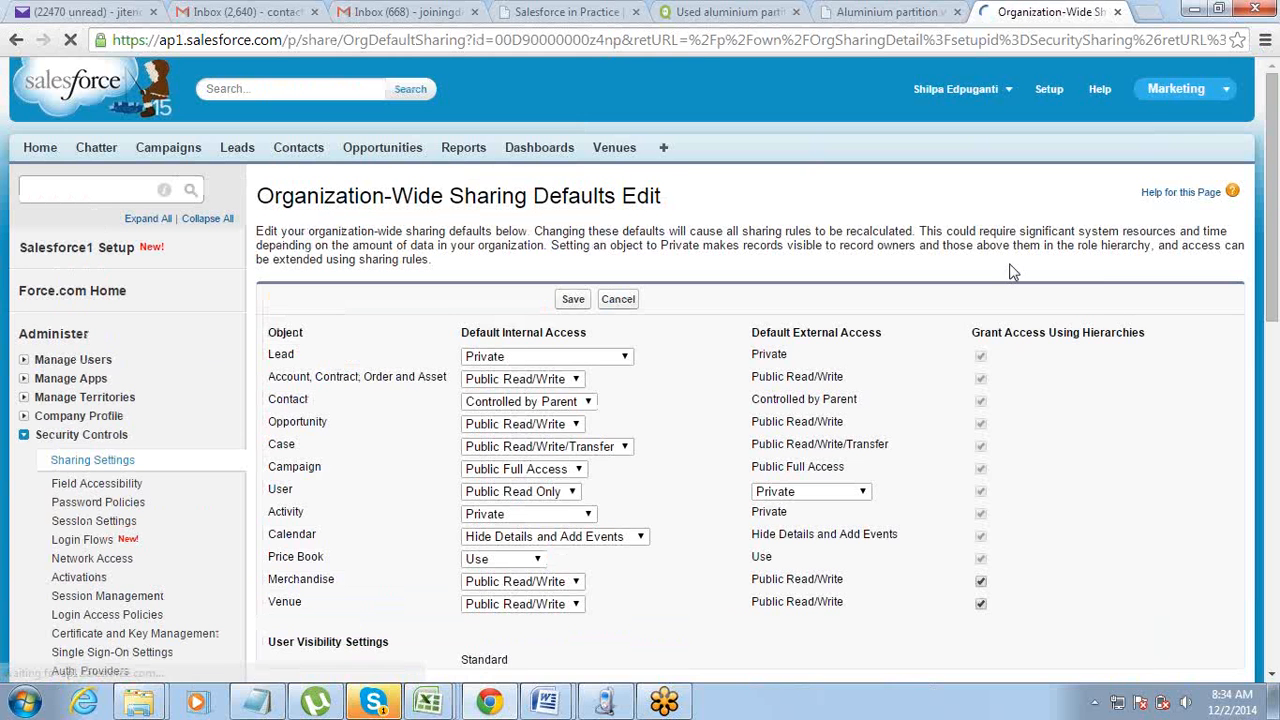
scroll(1270, 299, "down", 3)
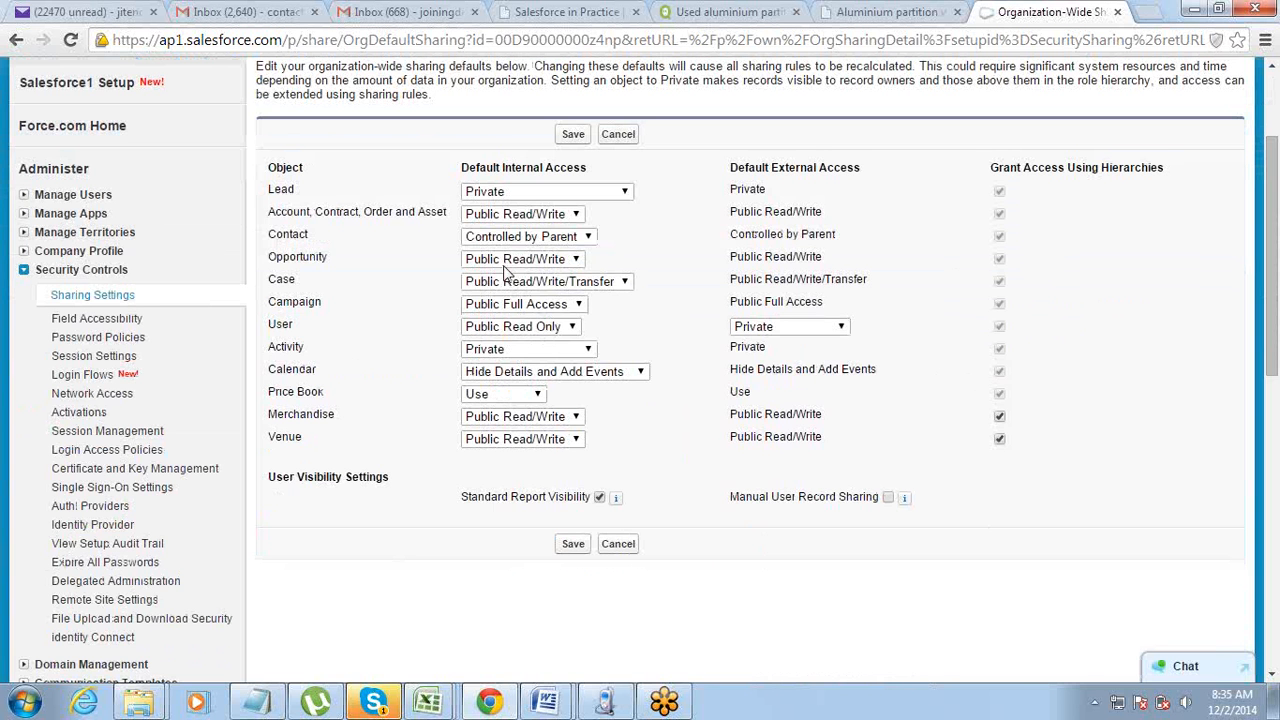
left_click(510, 200)
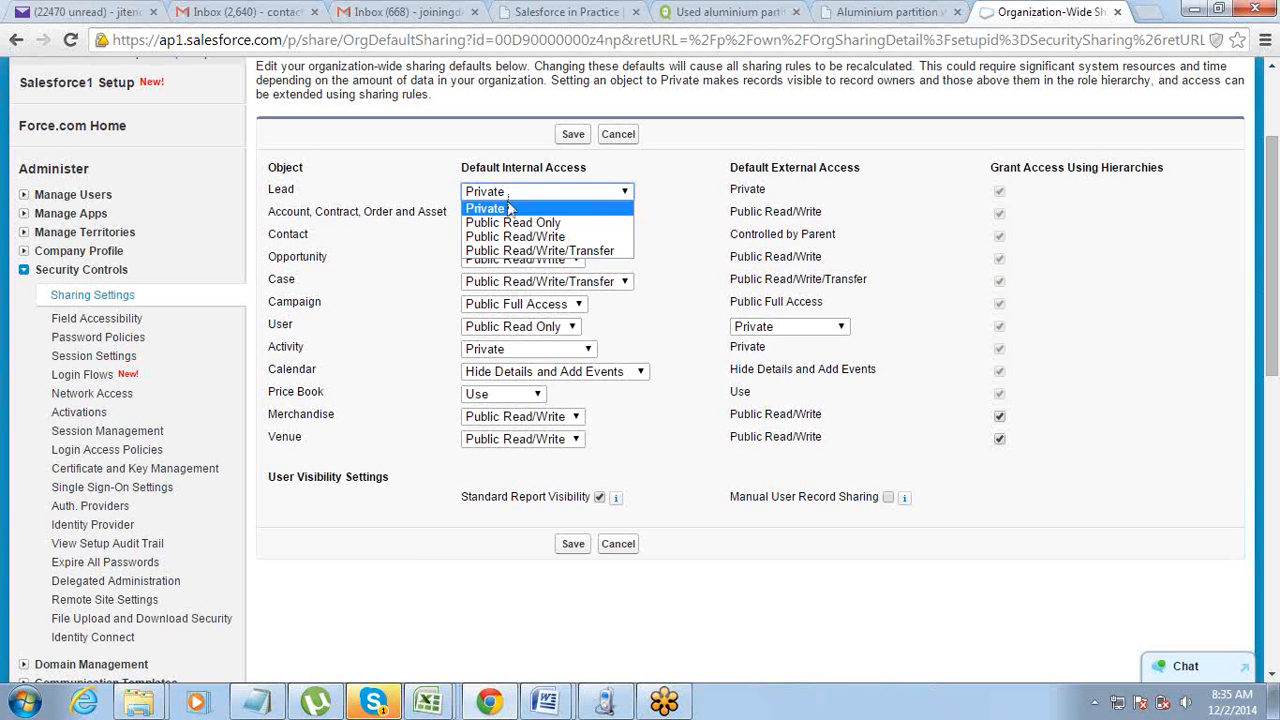
left_click(506, 256)
left_click(422, 180)
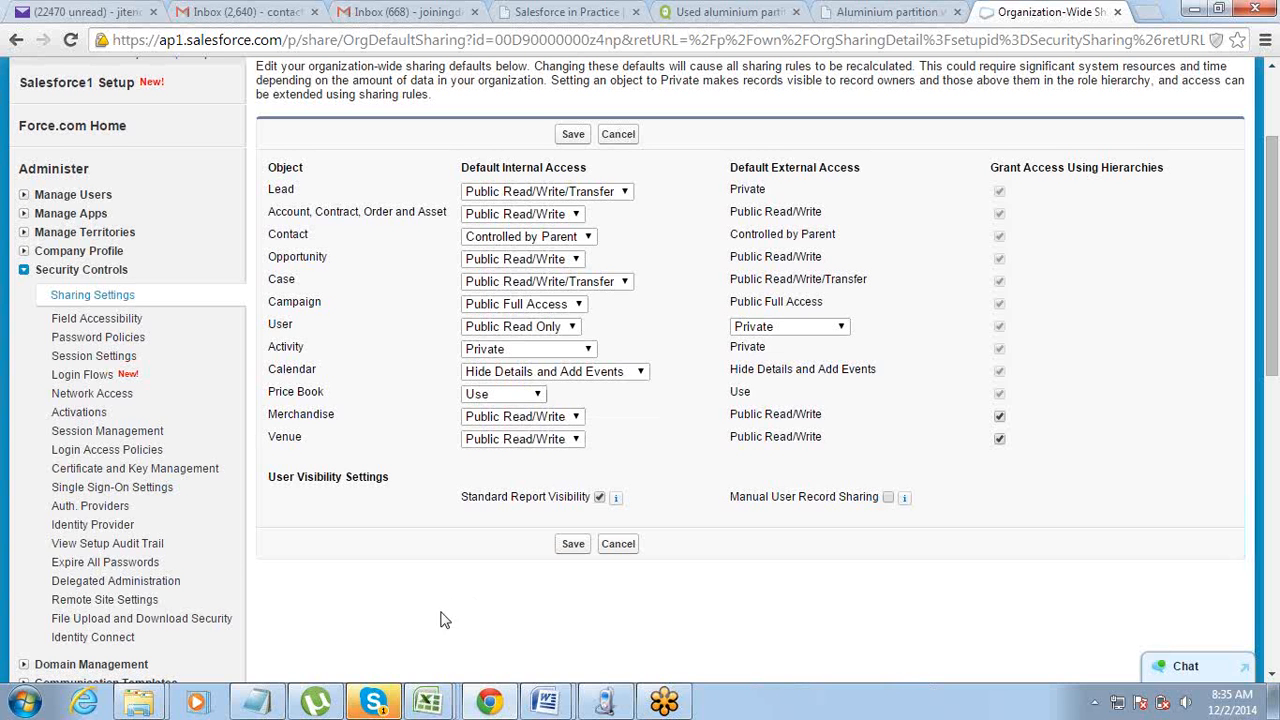
- In Notepad, add the indented line "For Standard Objects you can not restrics data visibility from Manager" below "Allowing access to Managers ??"
left_click(274, 700)
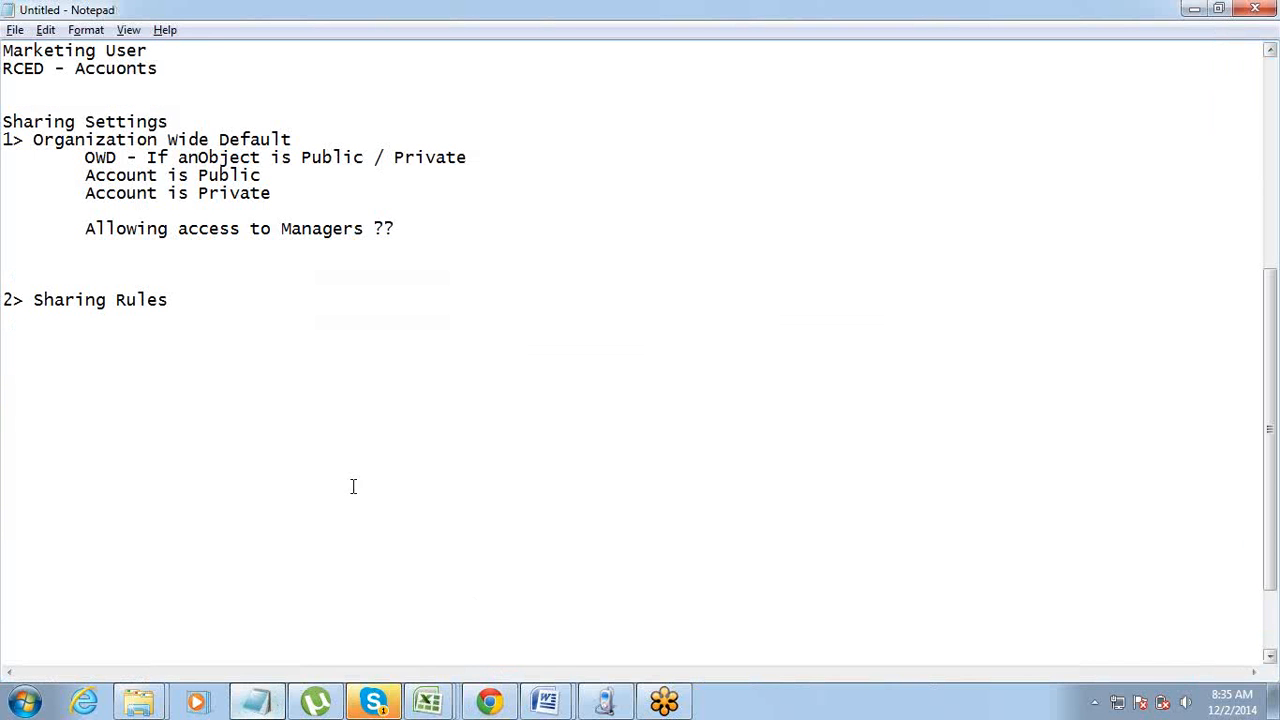
key("Return")
key("Return")
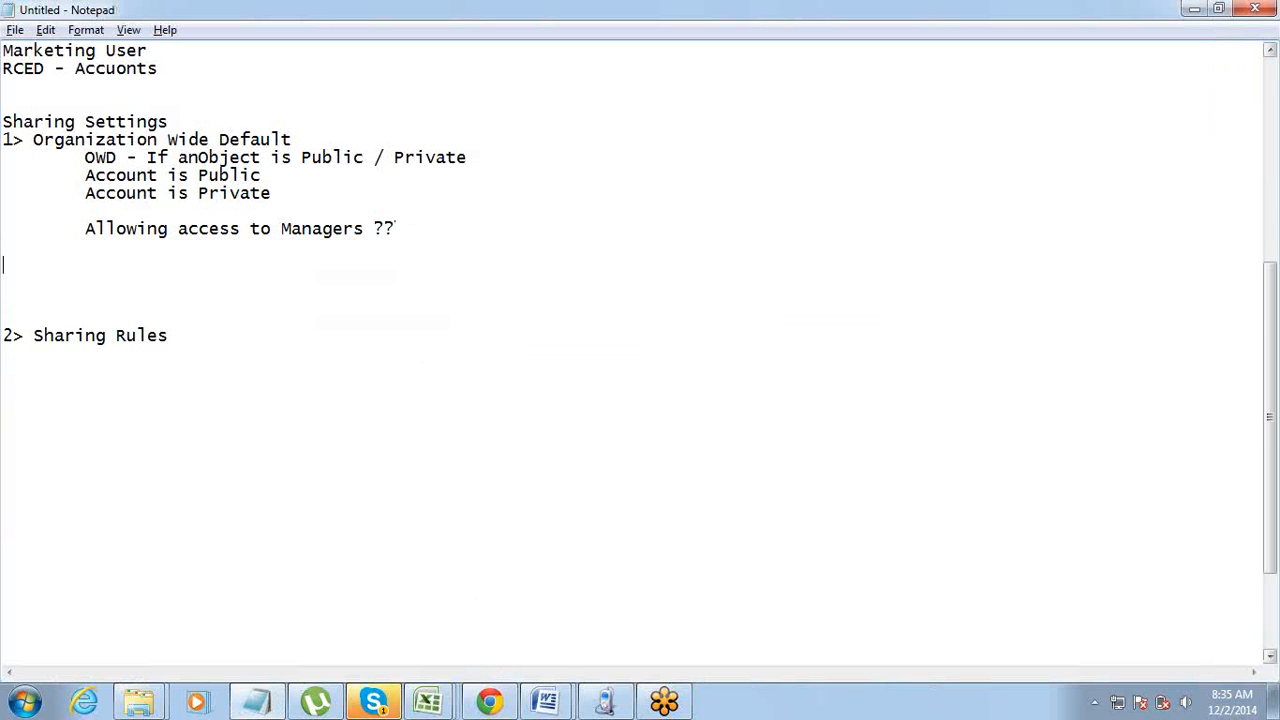
type("For Standard ")
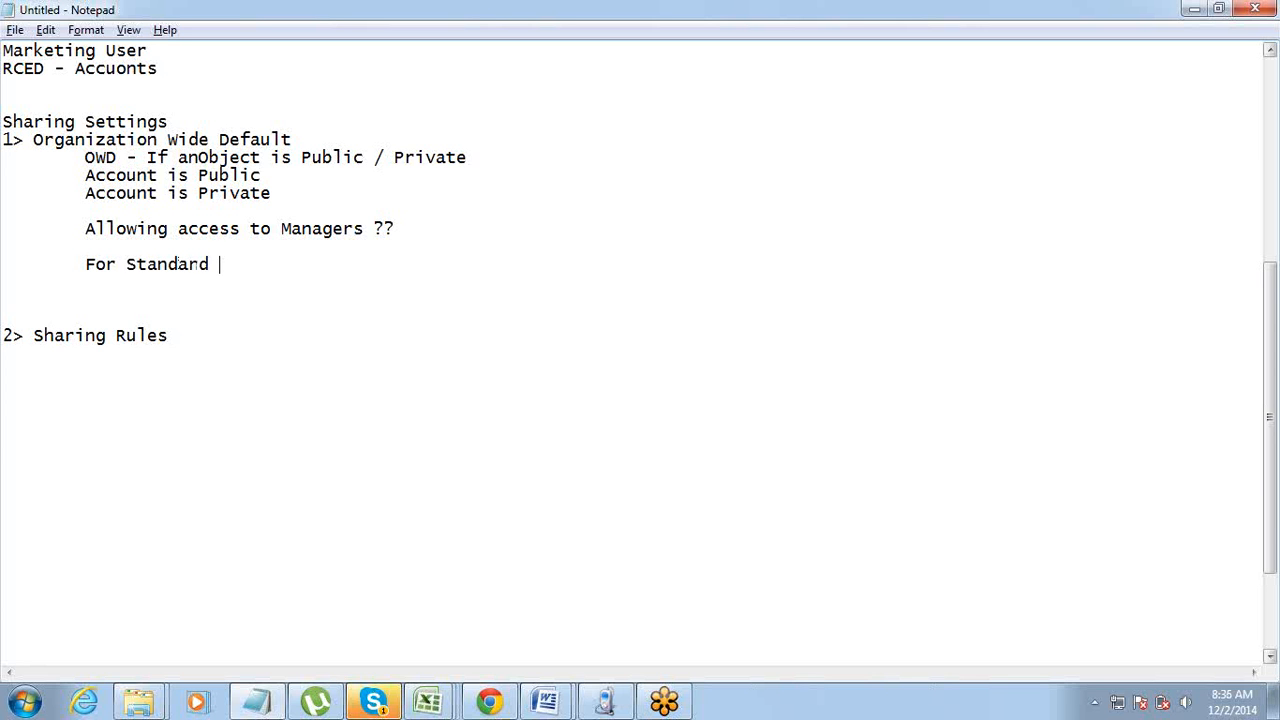
type("Objects you c")
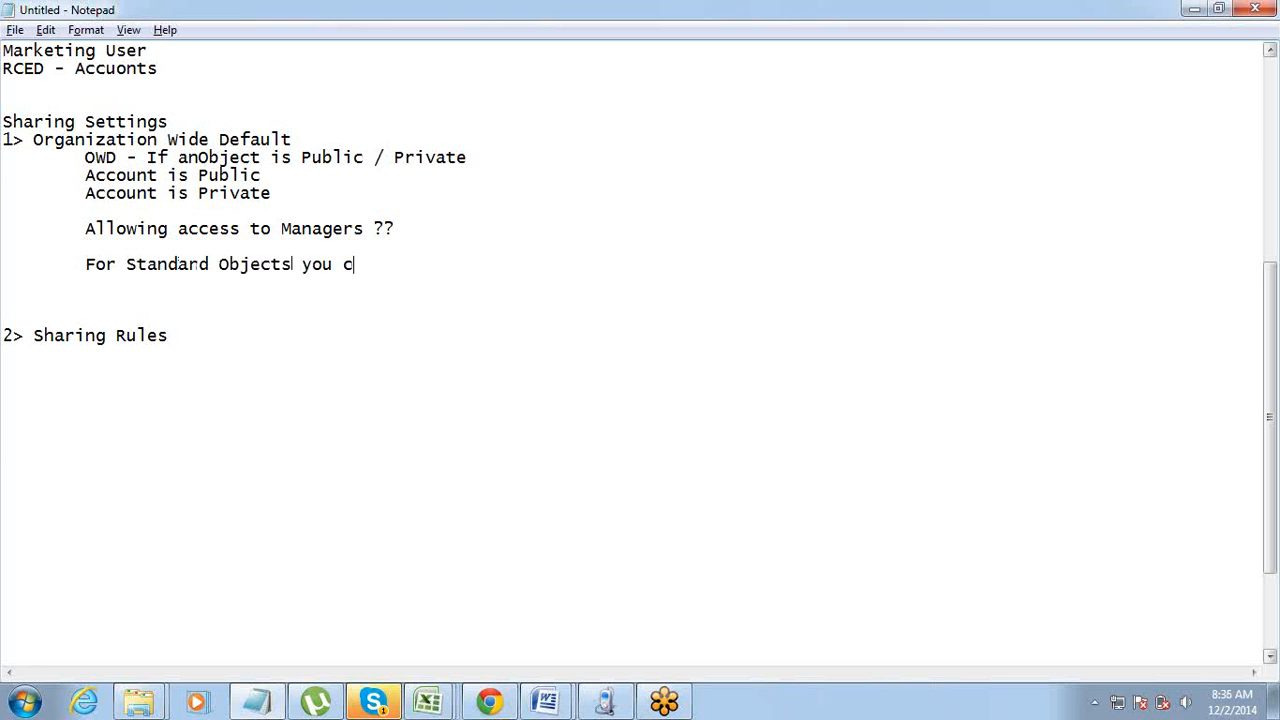
type("an not restrics ")
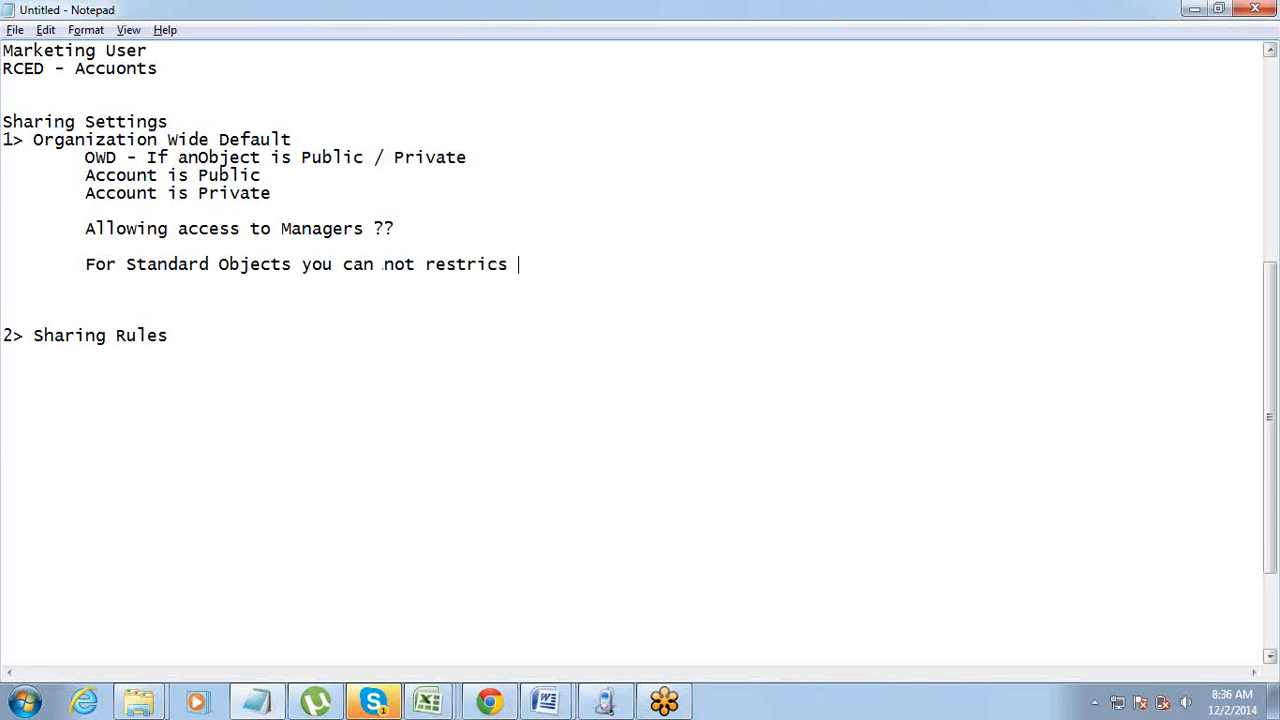
type("data visibility from ")
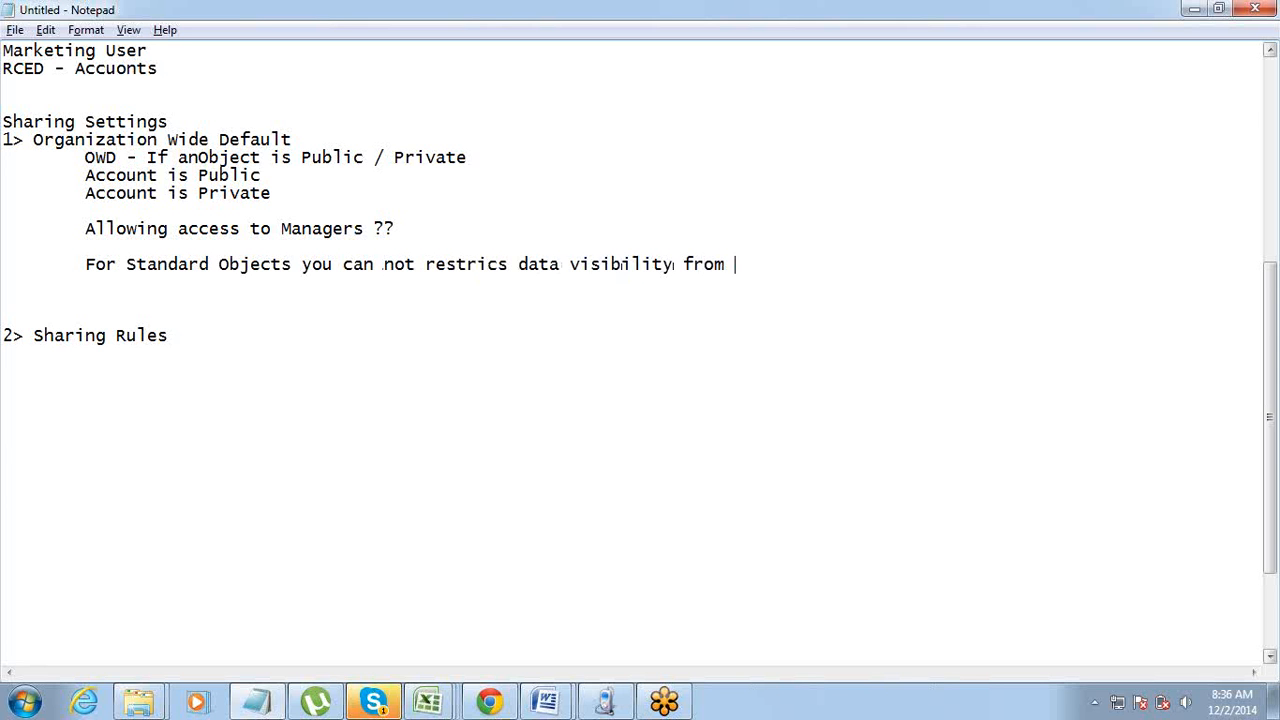
type("Managerf")
key("BackSpace")
- Compare the Grant Access Using Hierarchies settings in Chrome with the standard objects note in Notepad
left_click(487, 704)
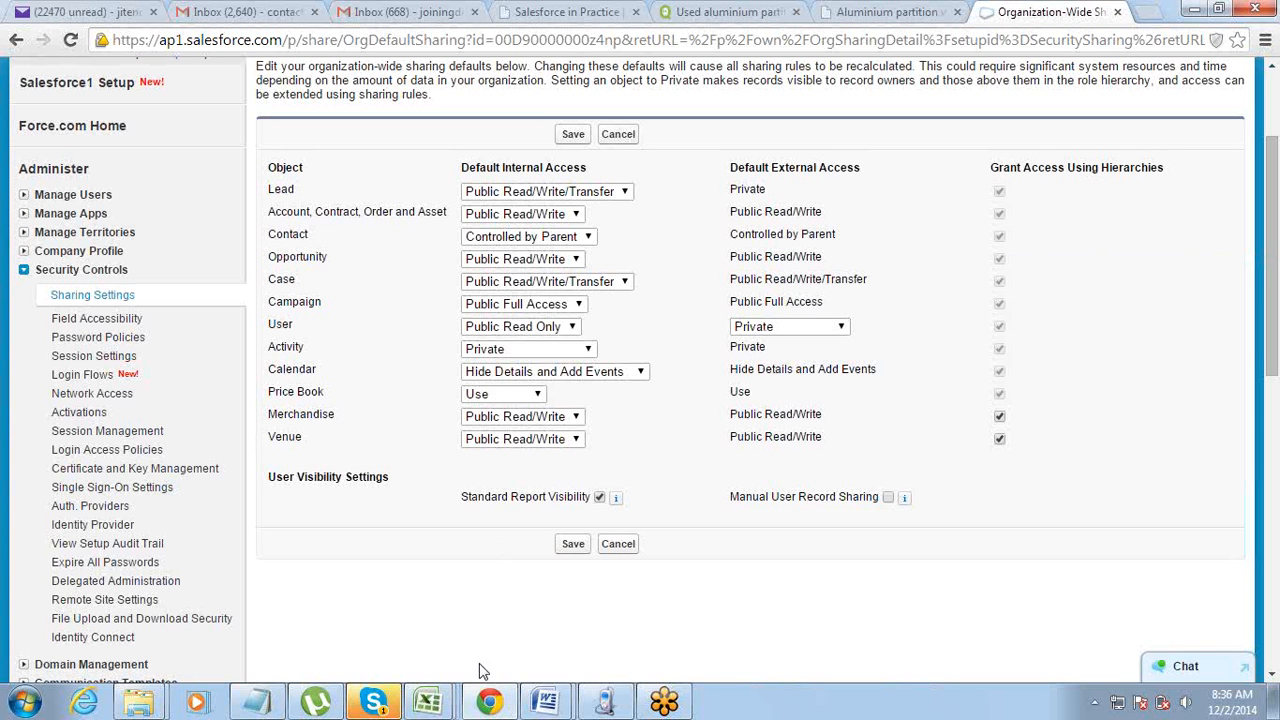
left_click(256, 710)
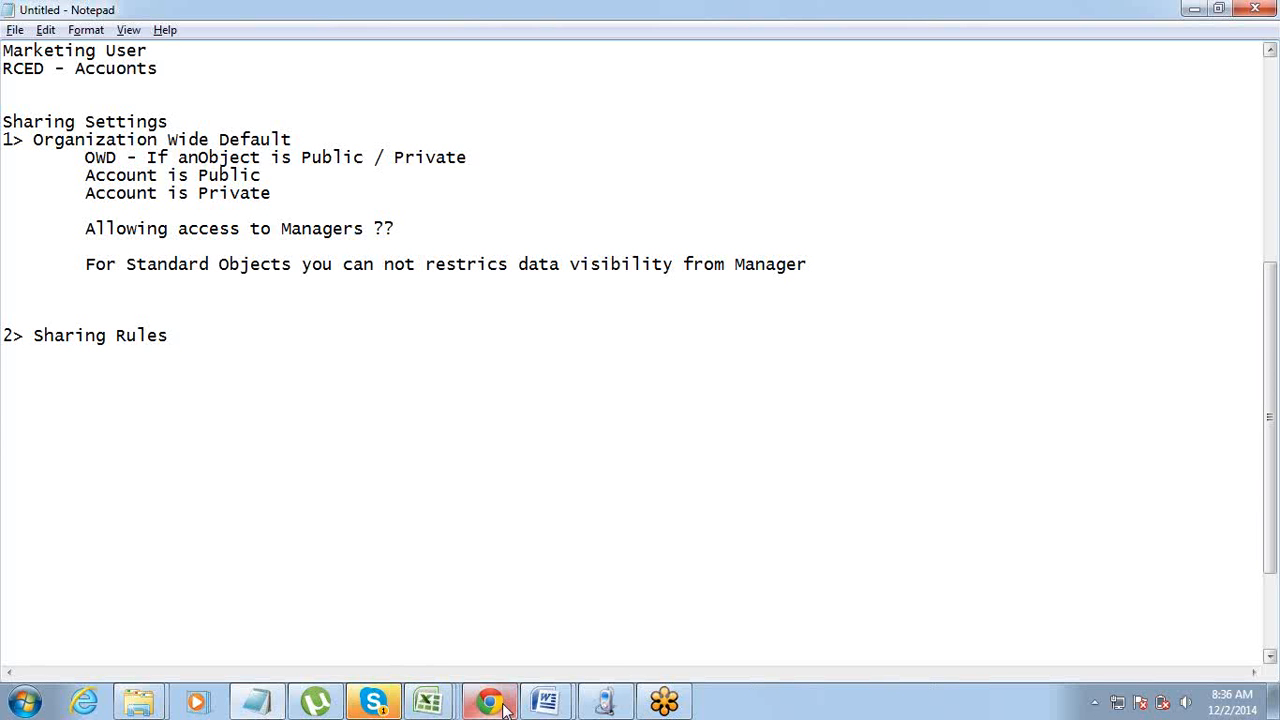
mouse_move(488, 702)
left_click(540, 608)
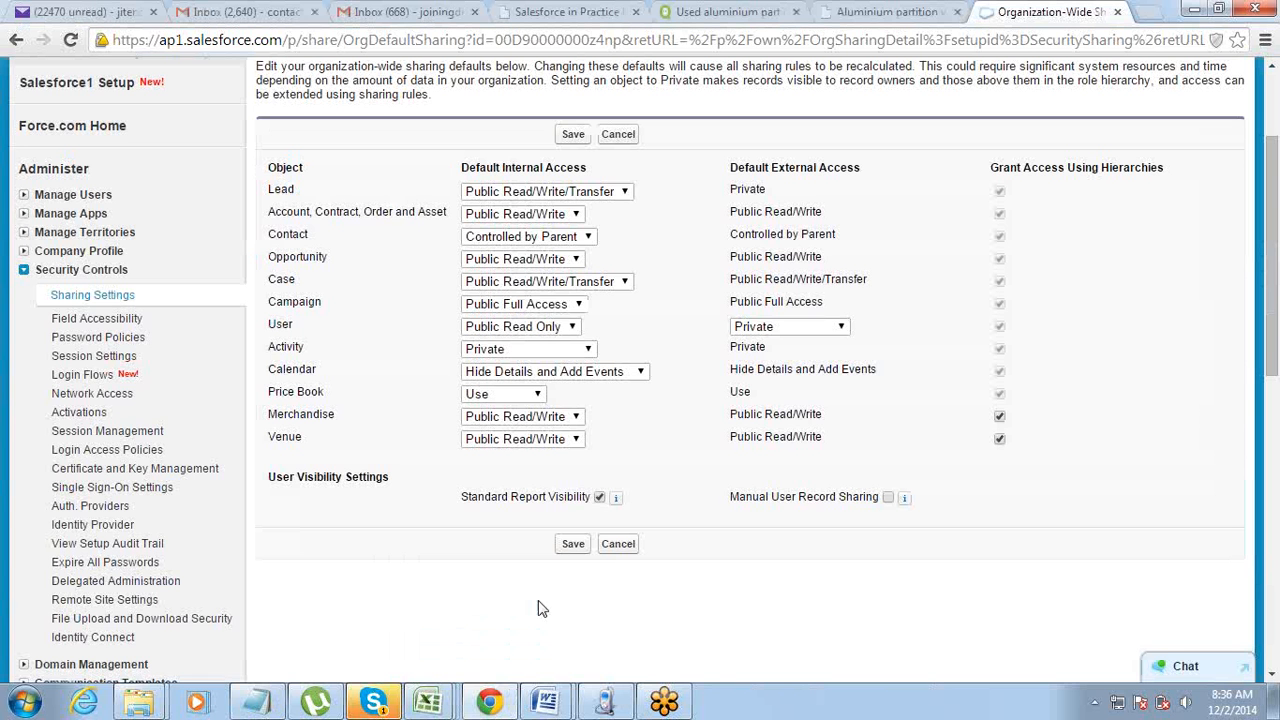
left_click(257, 702)
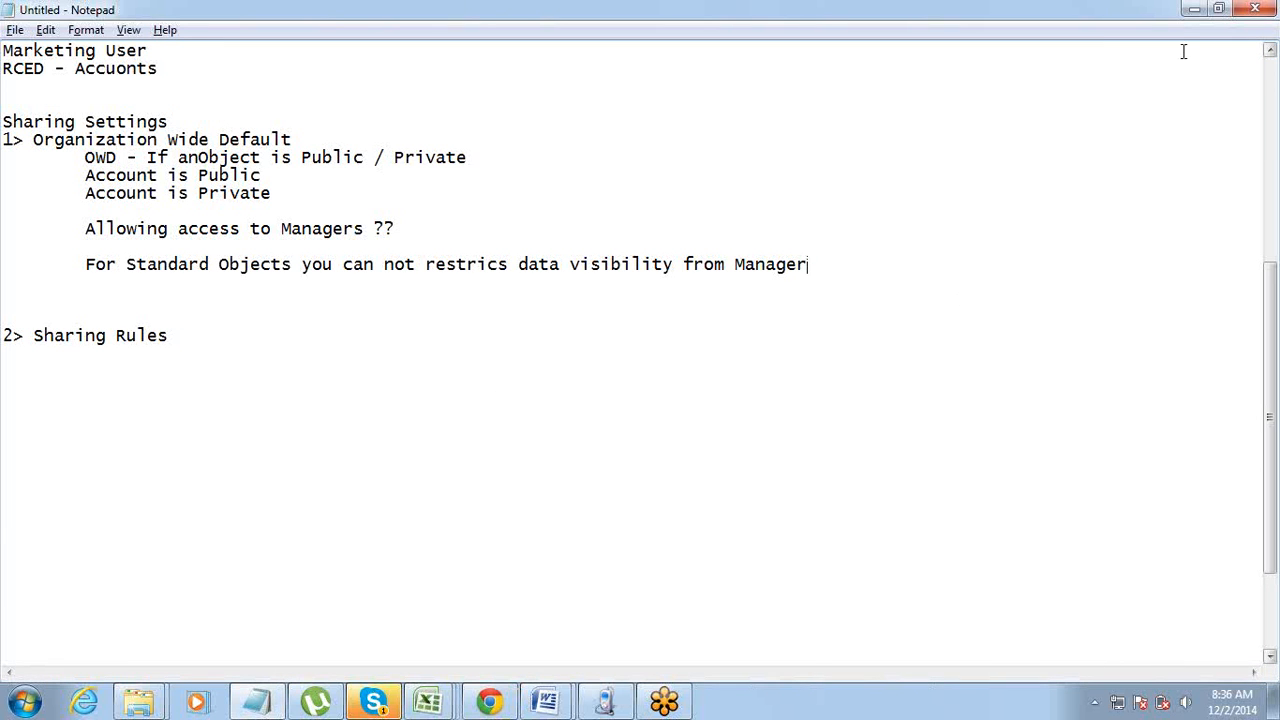
left_click(1270, 76)
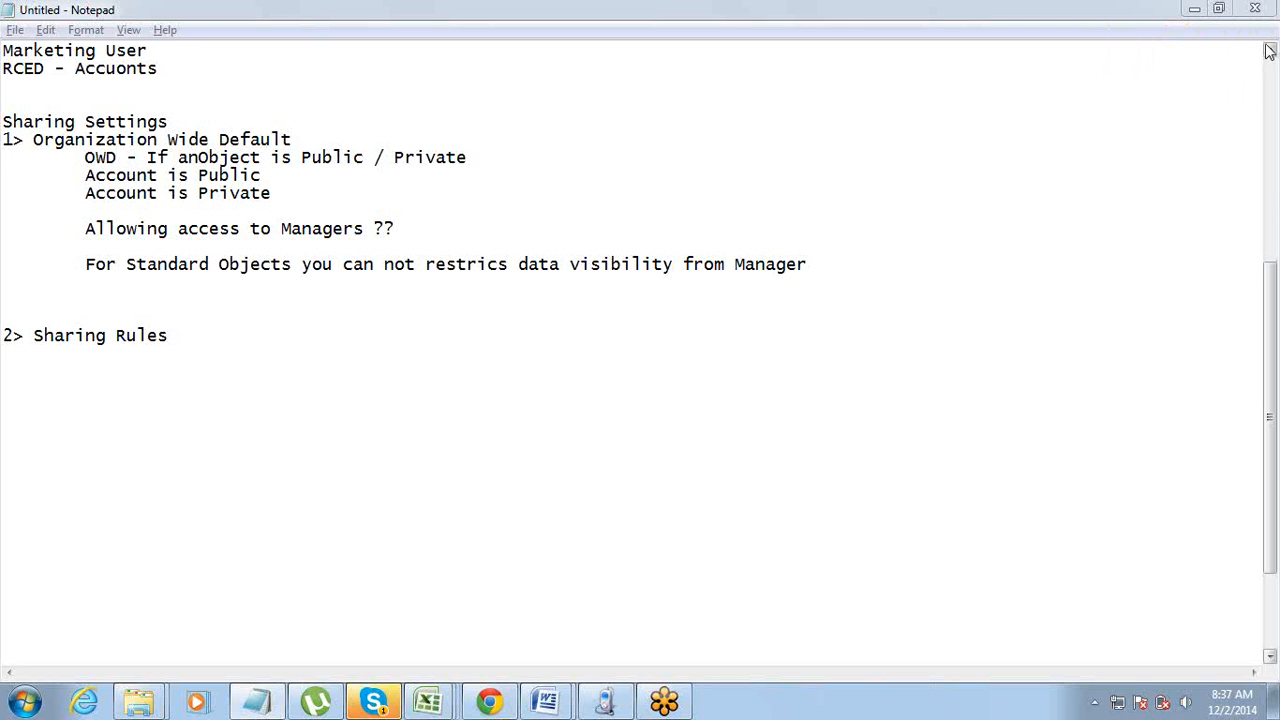
left_click(1270, 51)
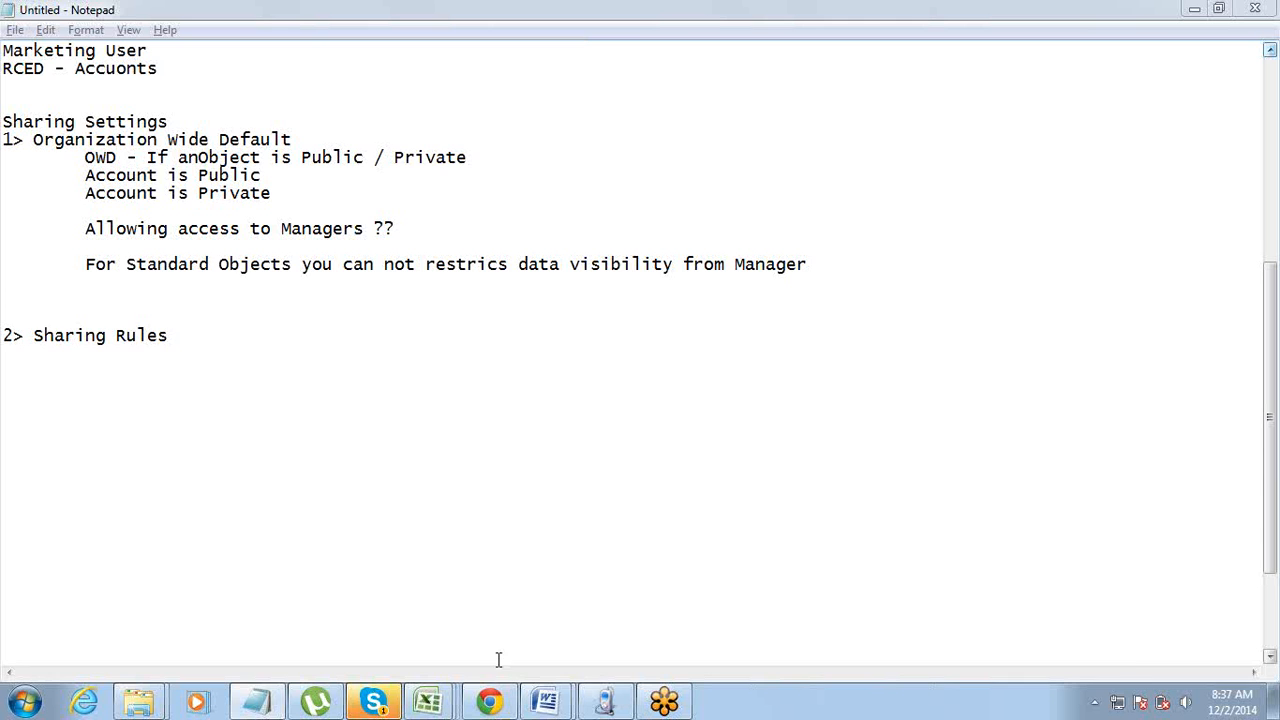
- In Chrome, try Private as Merchandise's default internal access, turning its Grant Access Using Hierarchies option off and back on
left_click(491, 706)
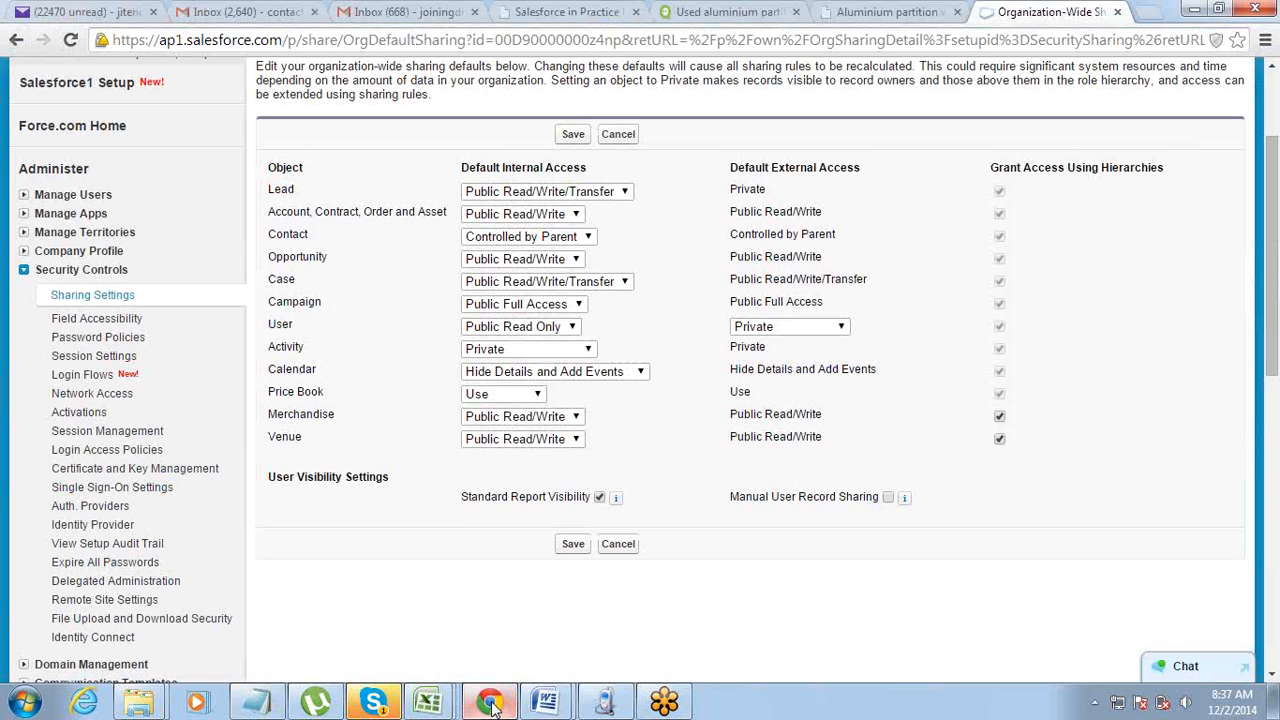
left_click(999, 416)
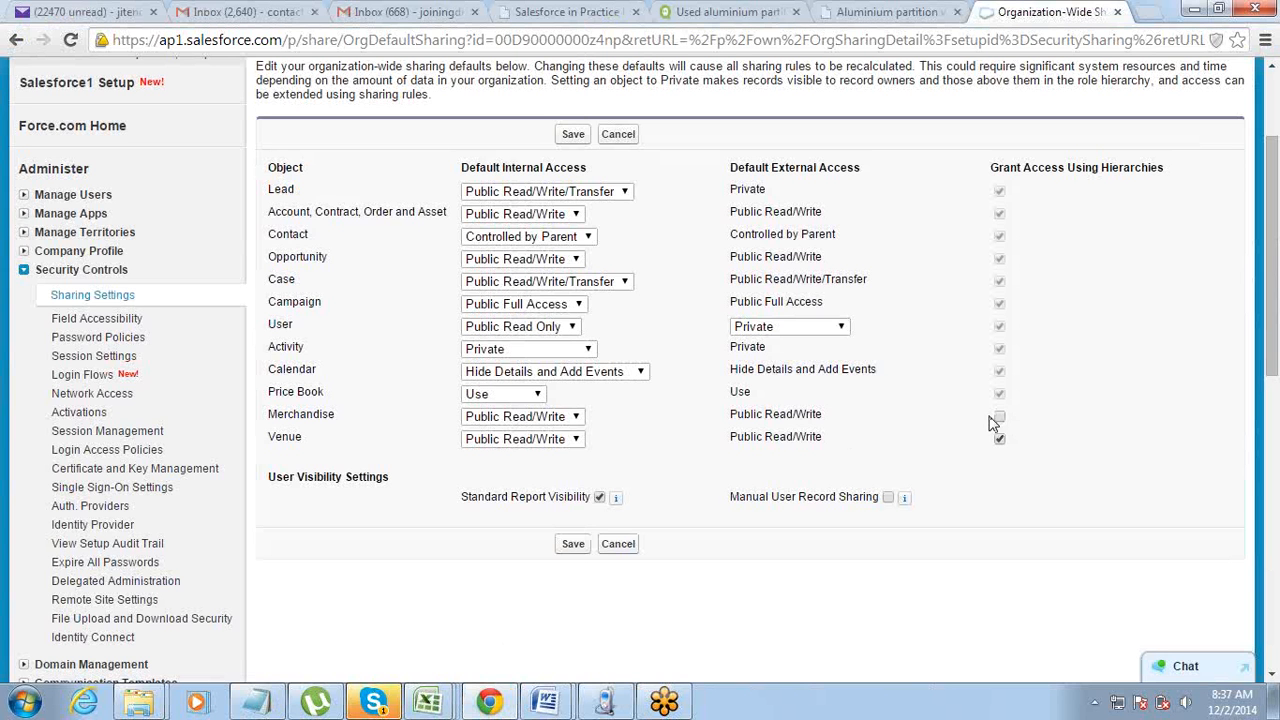
left_click(534, 420)
left_click(522, 434)
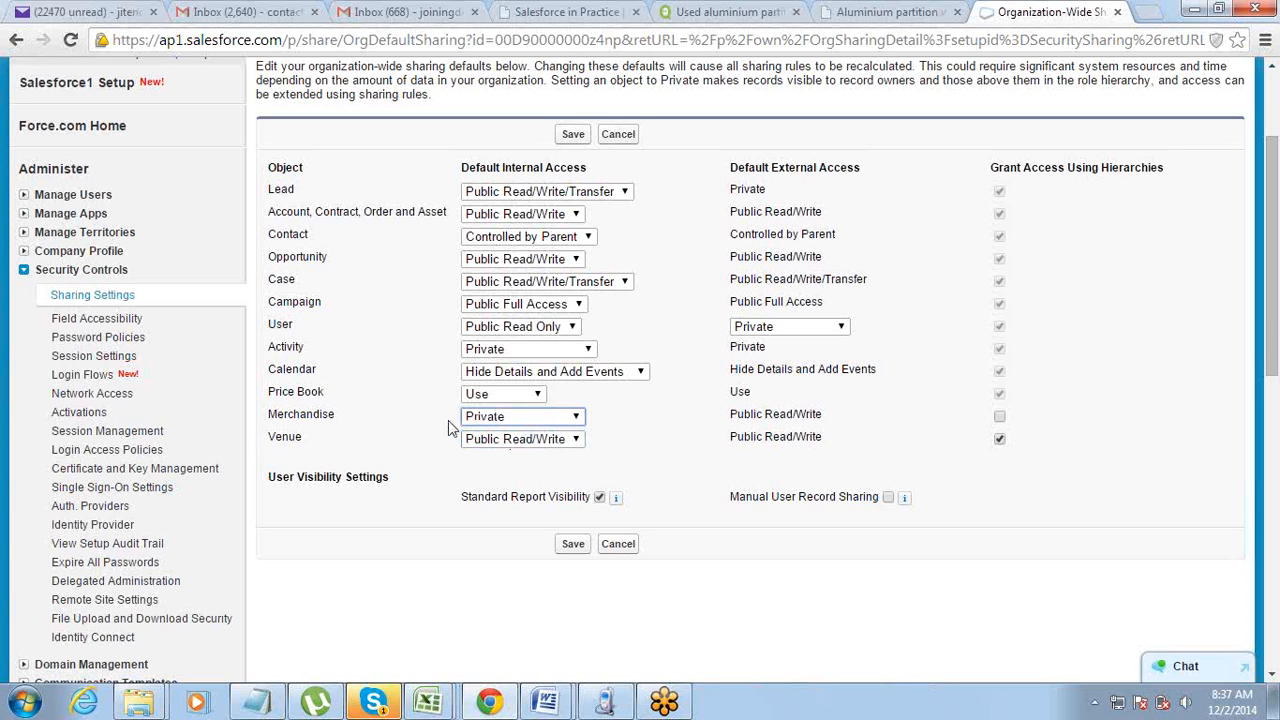
left_click(1000, 417)
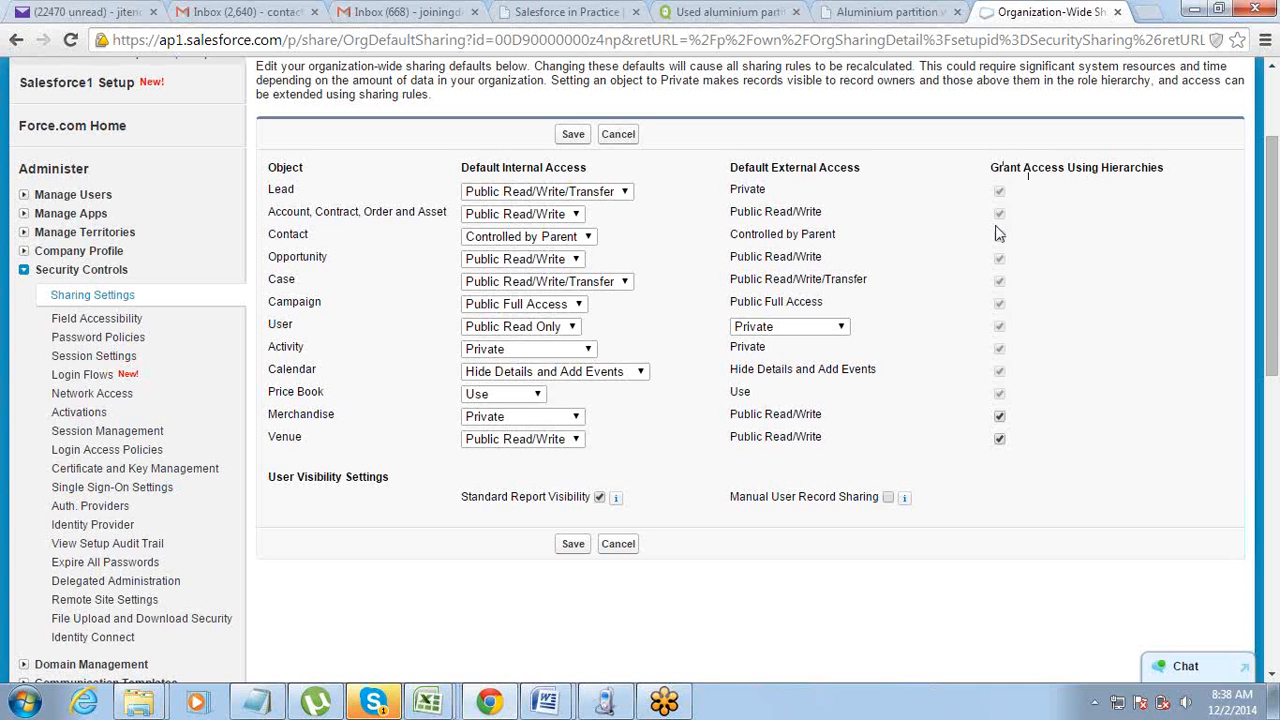
- In Notepad, highlight part of the Organization Wide Default heading and append "- used for defining exceptions to OWD" to the Sharing Rules heading
left_click(258, 700)
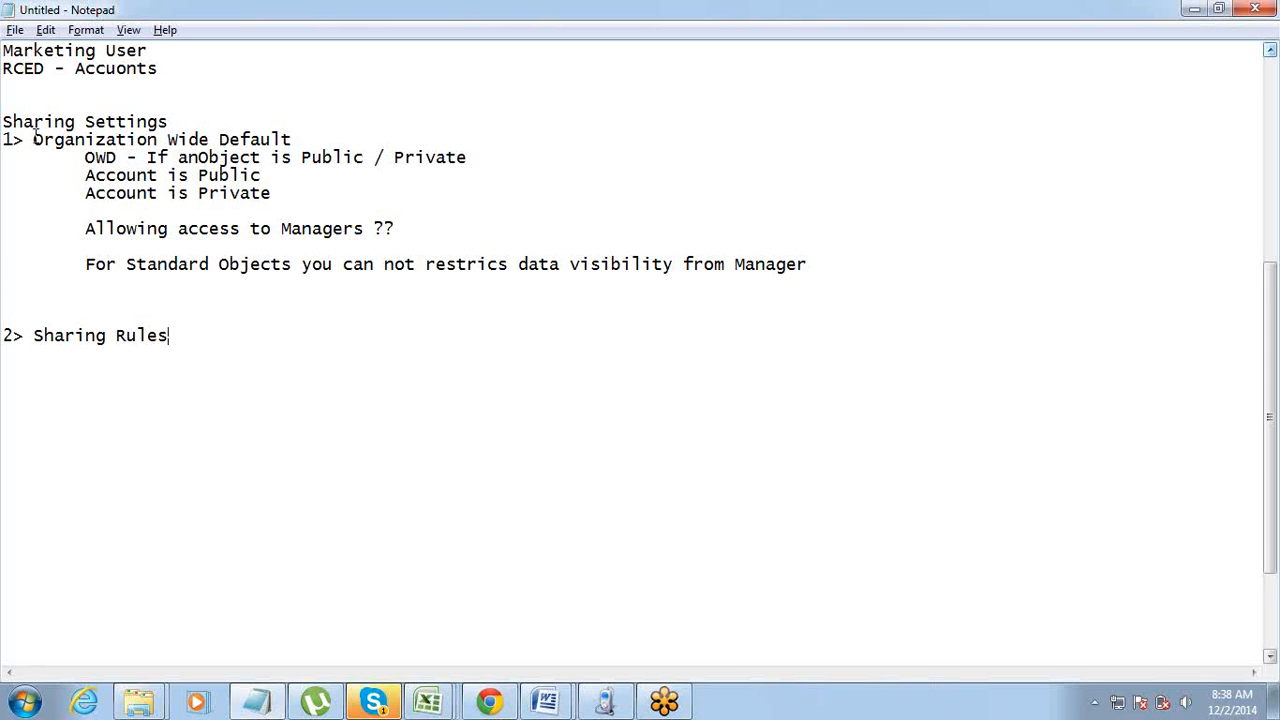
left_click_drag(36, 139, 218, 146)
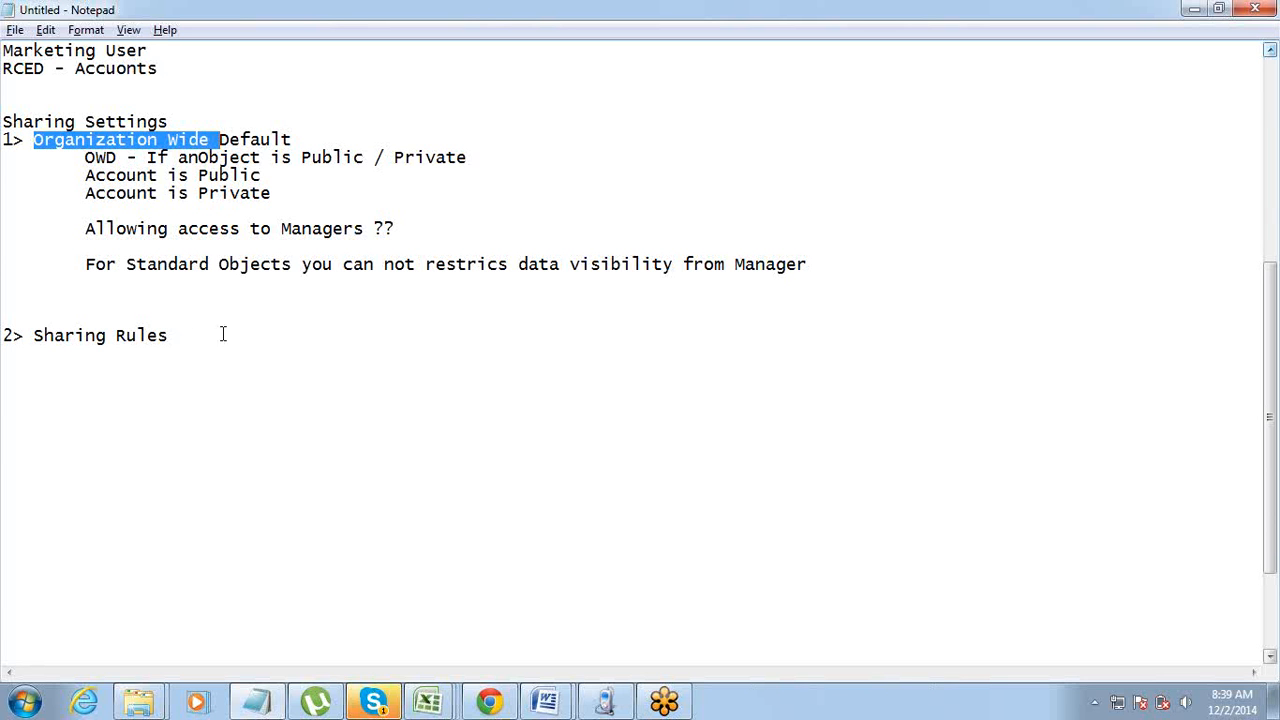
left_click(182, 335)
type("- ")
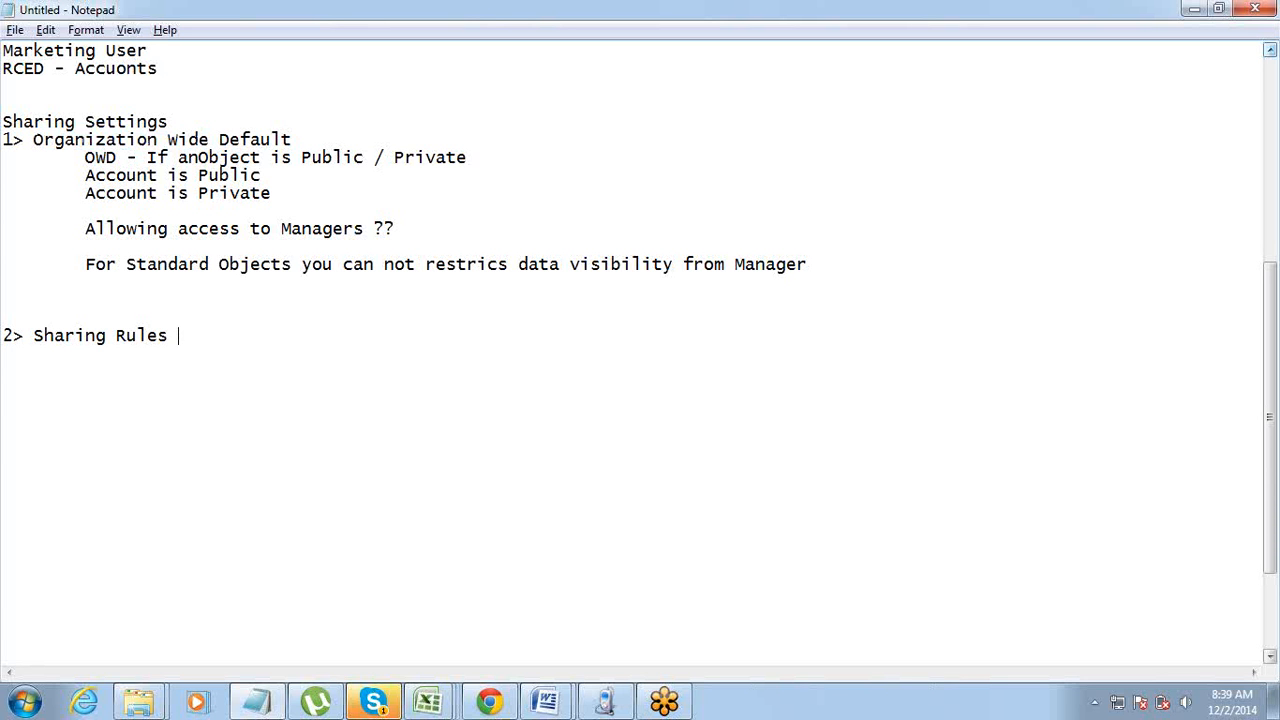
type("used for defin")
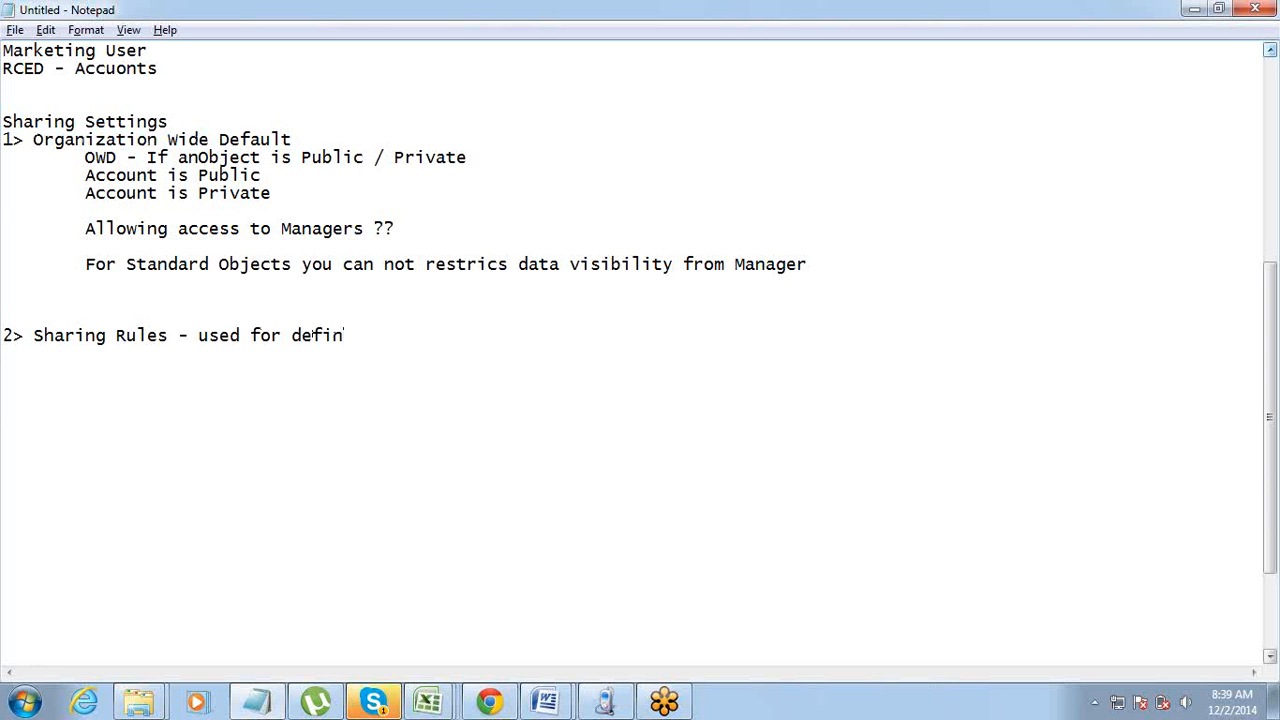
type("ing exceptions to")
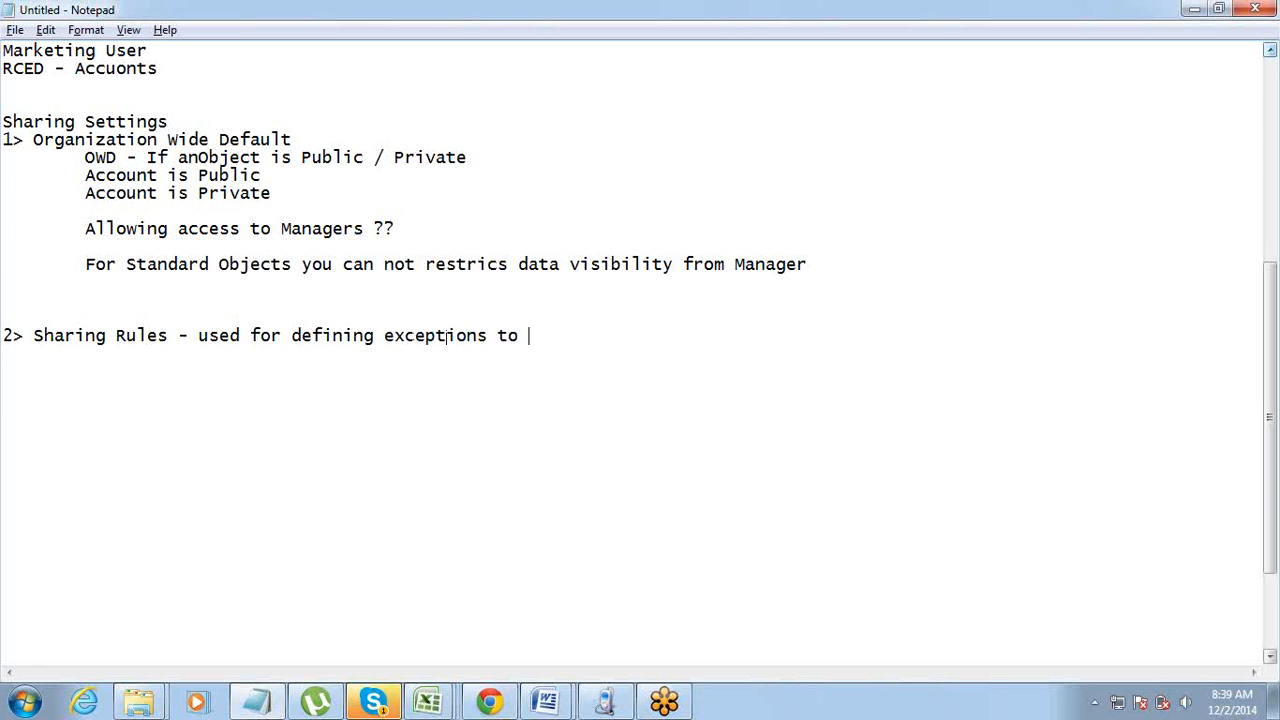
type(" OWD")
left_click(1272, 45)
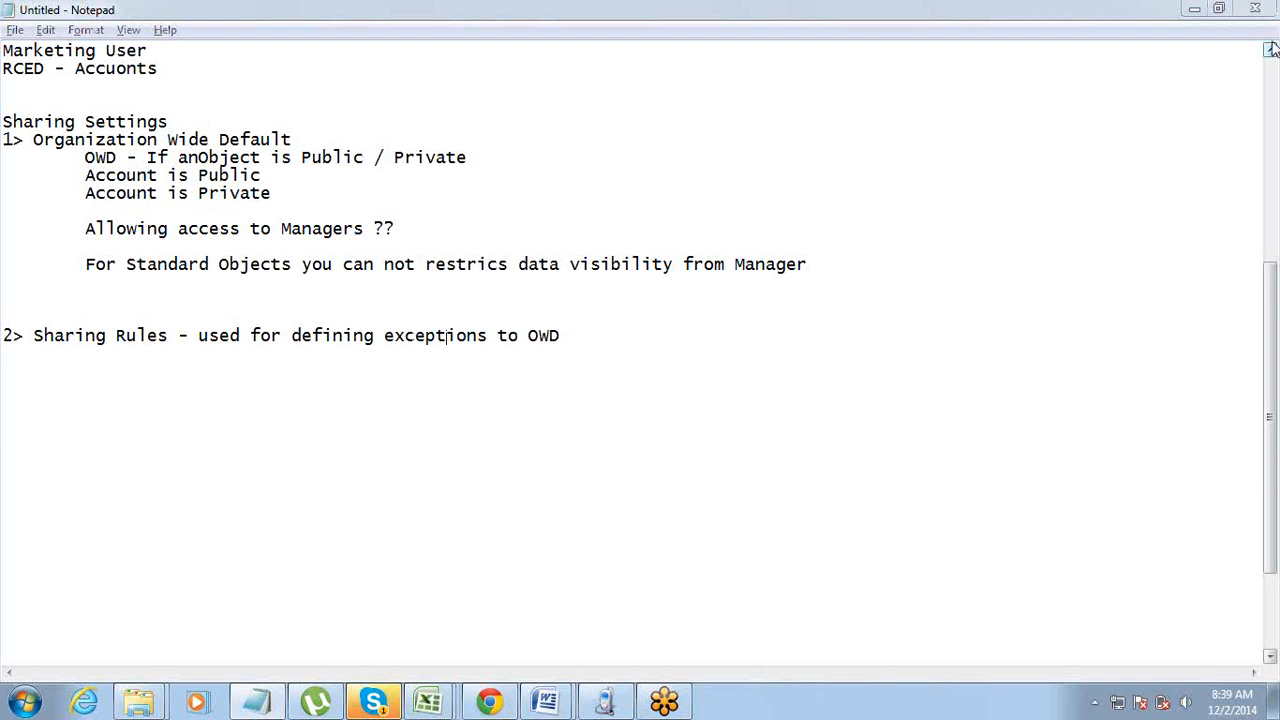
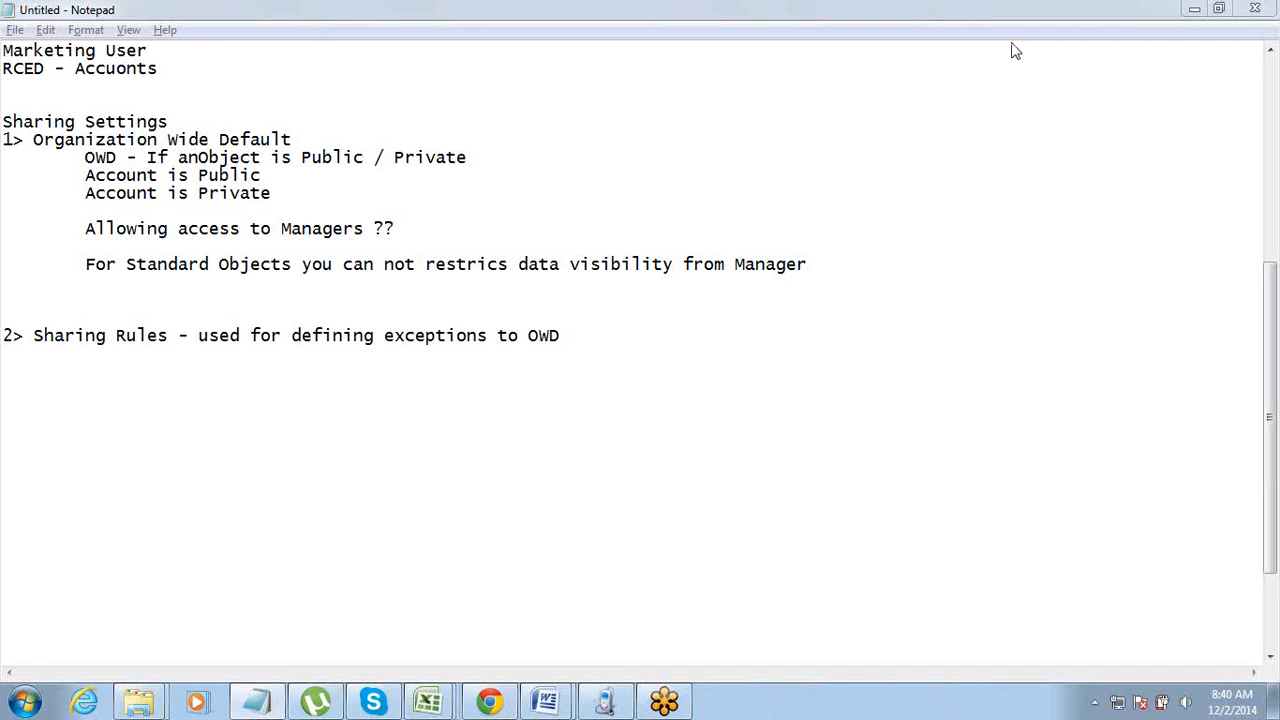
- Add an indented line "Private" directly below the Sharing Rules heading
left_click(599, 337)
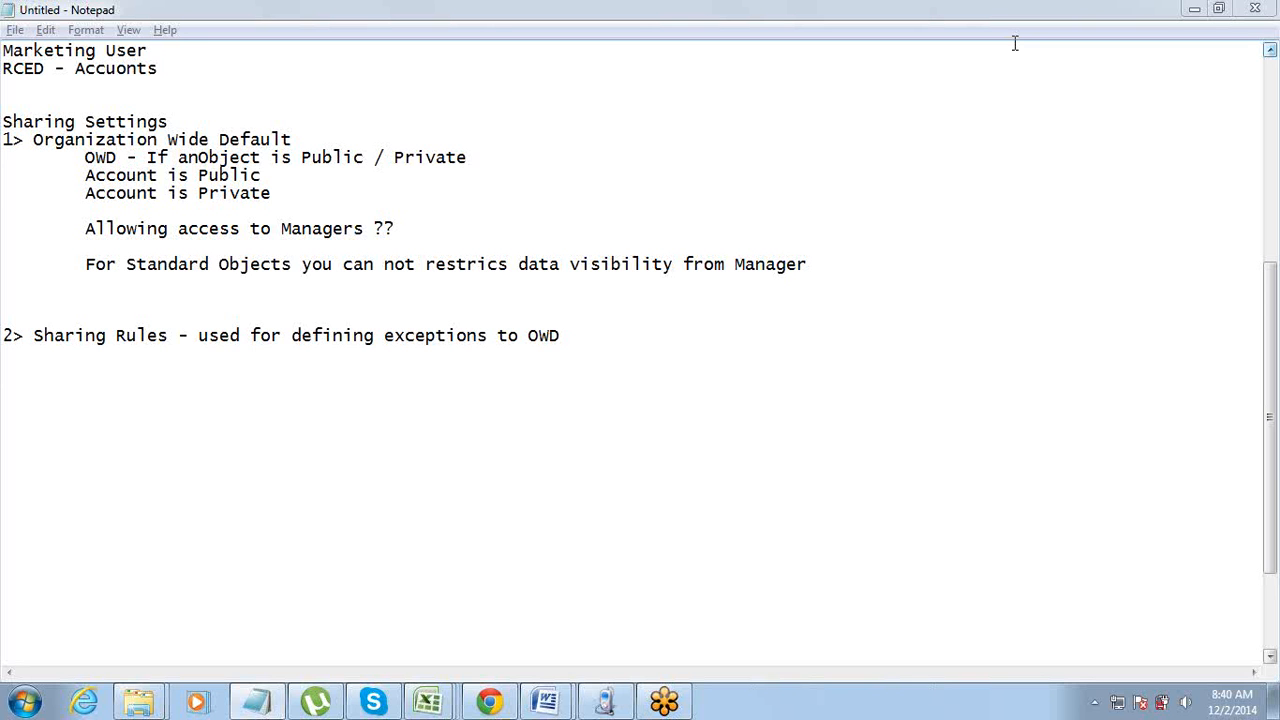
left_click(583, 335)
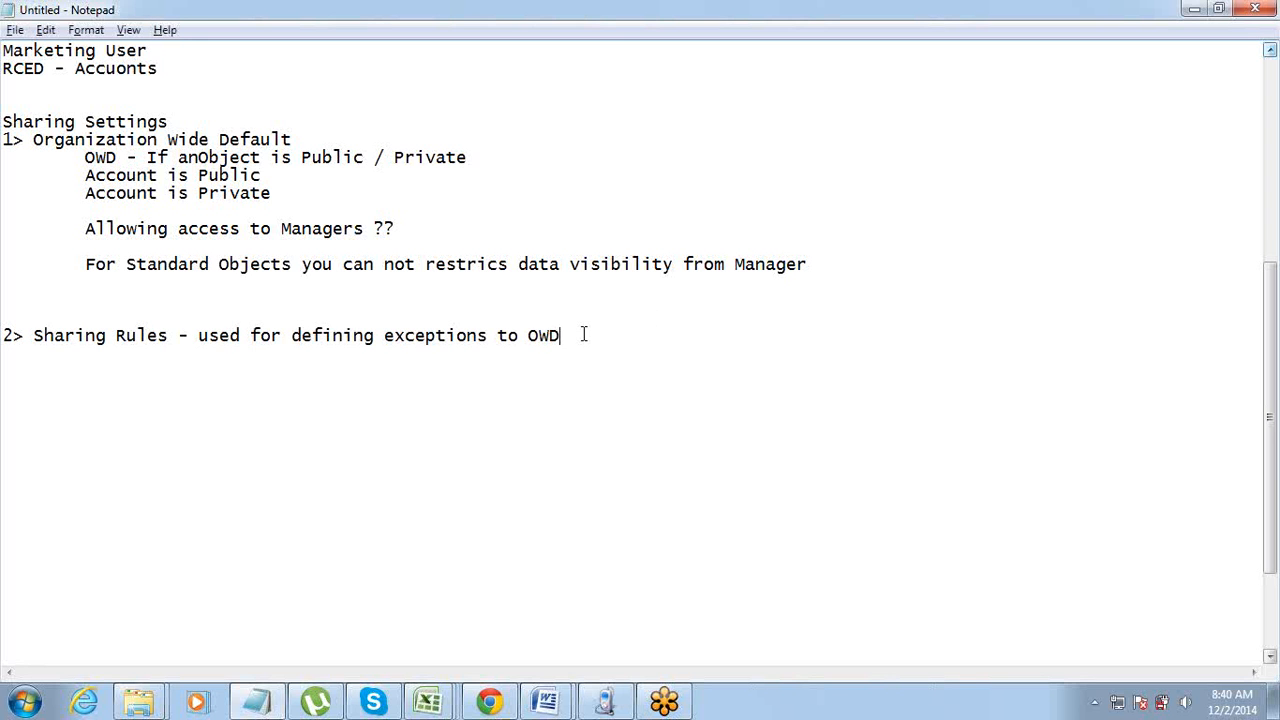
key("Return")
key("Return")
key("BackSpace")
key("Tab")
type("Private")
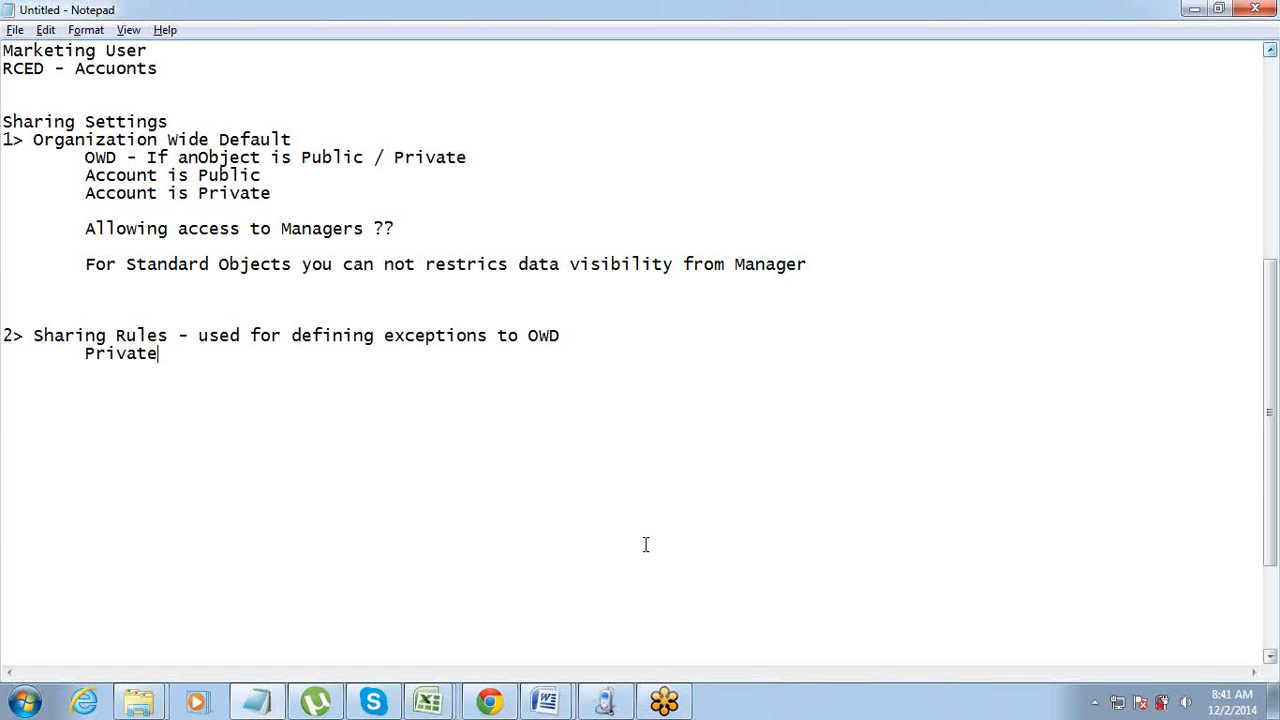
- Switch to Chrome, cancel editing the organization-wide defaults and go to the Sharing Rules section of Sharing Settings
mouse_move(490, 700)
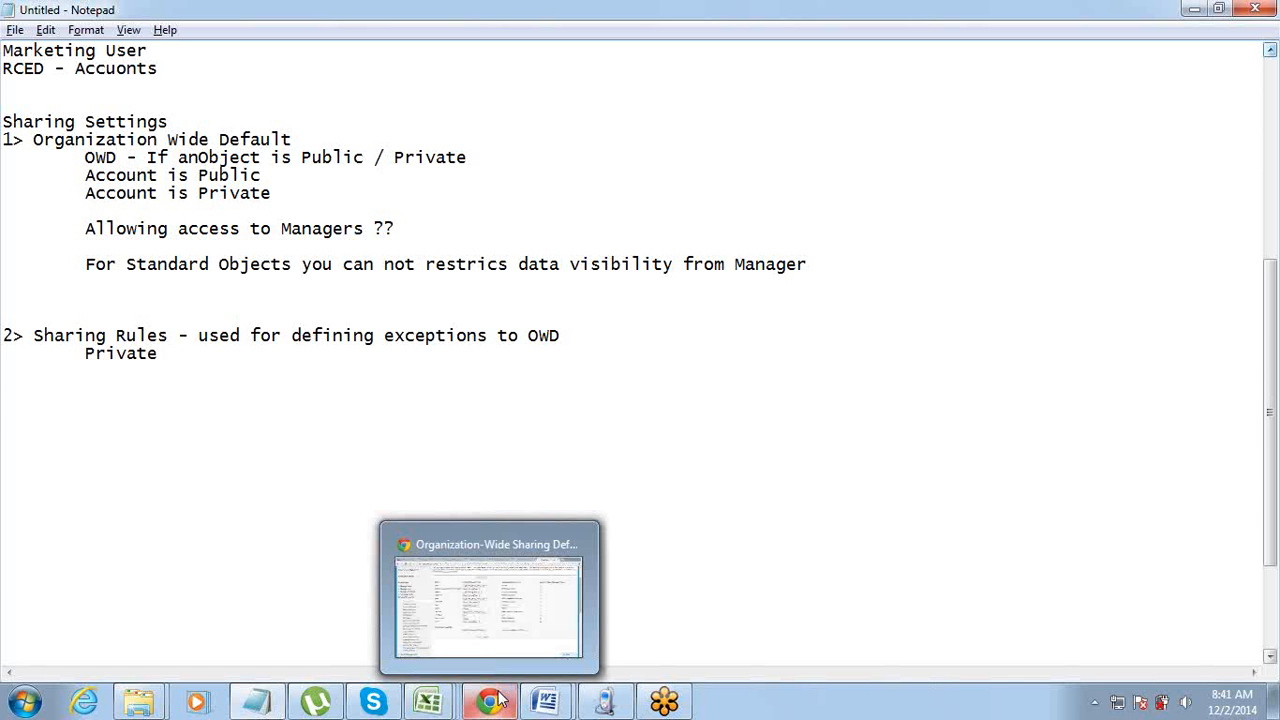
left_click(528, 556)
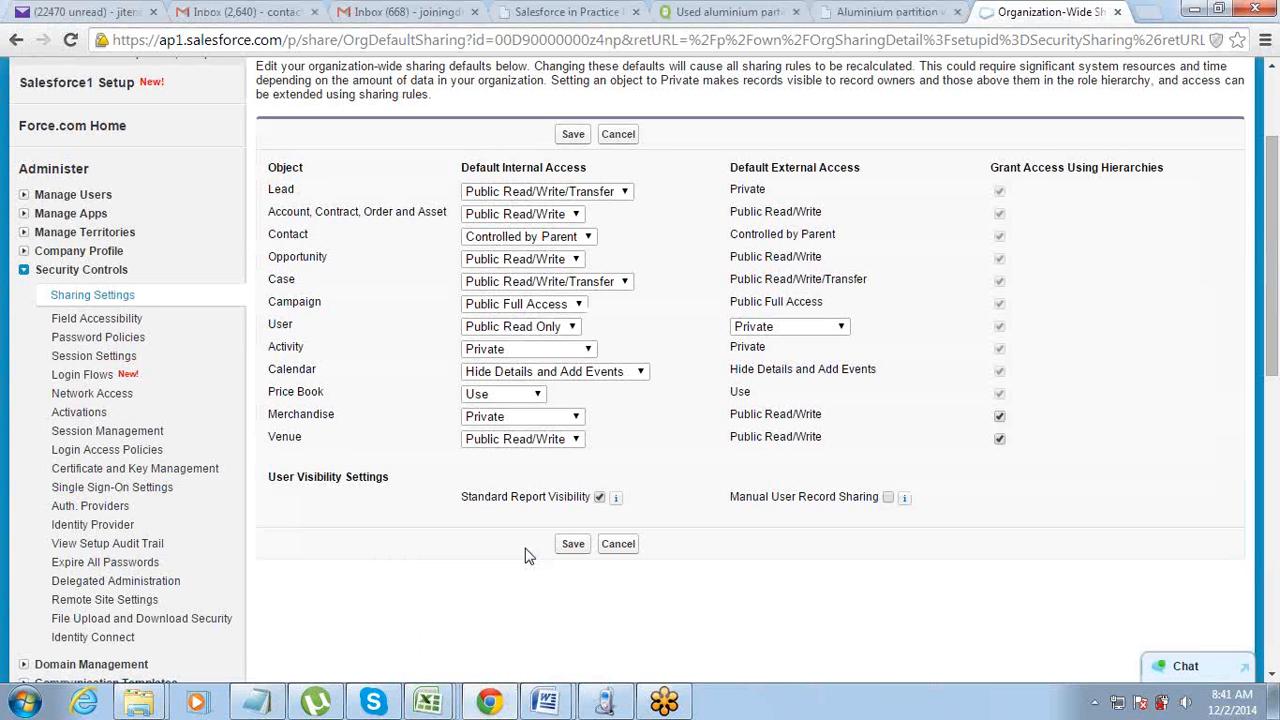
left_click(616, 136)
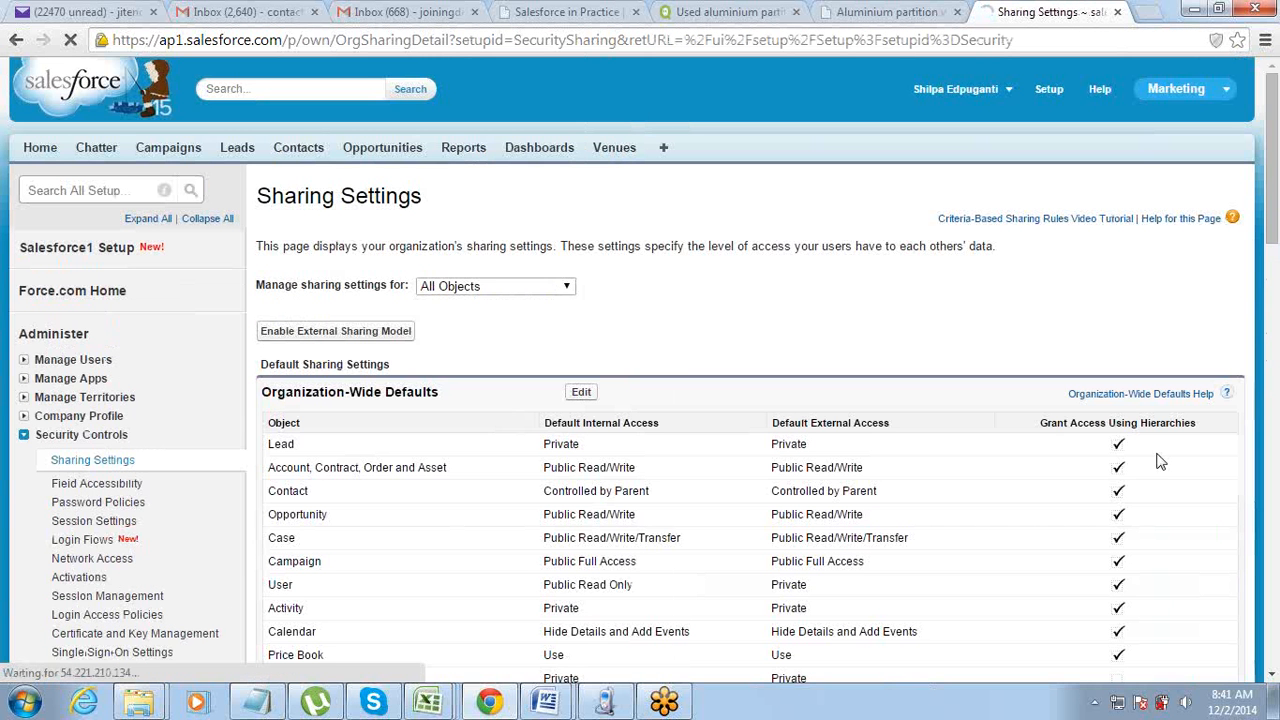
scroll(1273, 677, "down", 5)
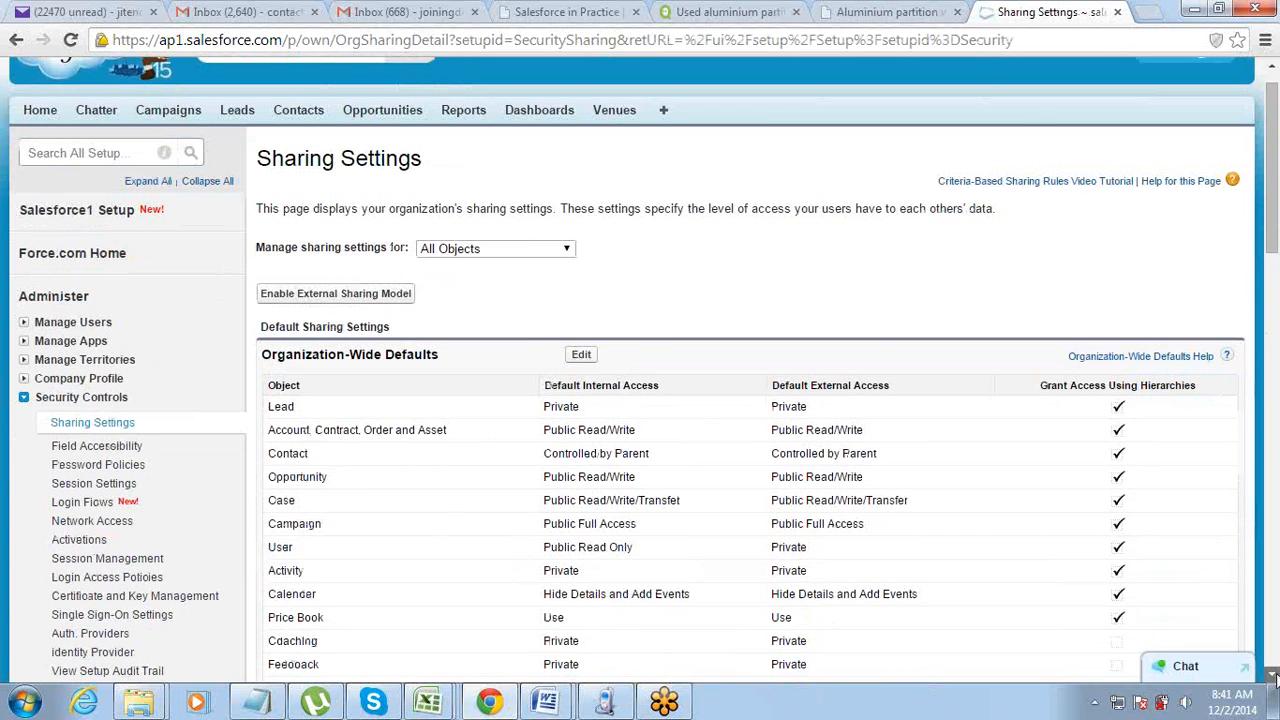
scroll(1273, 677, "down", 3)
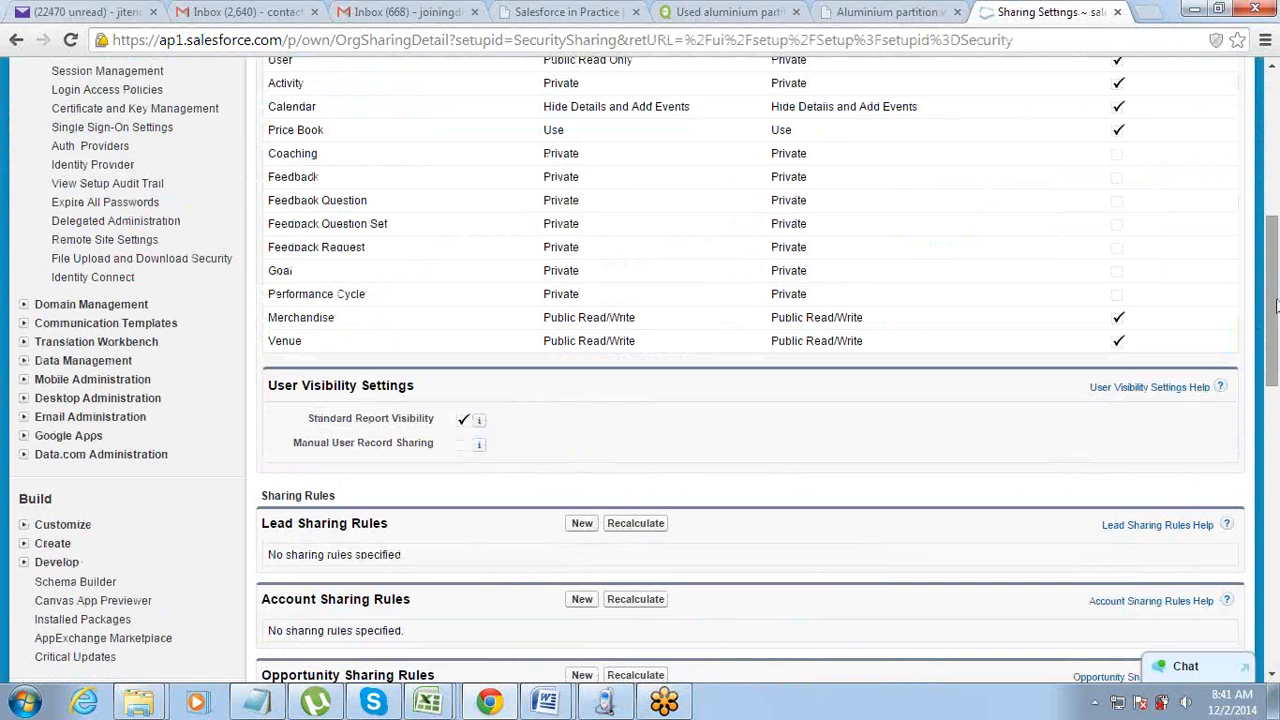
scroll(1273, 349, "down", 6)
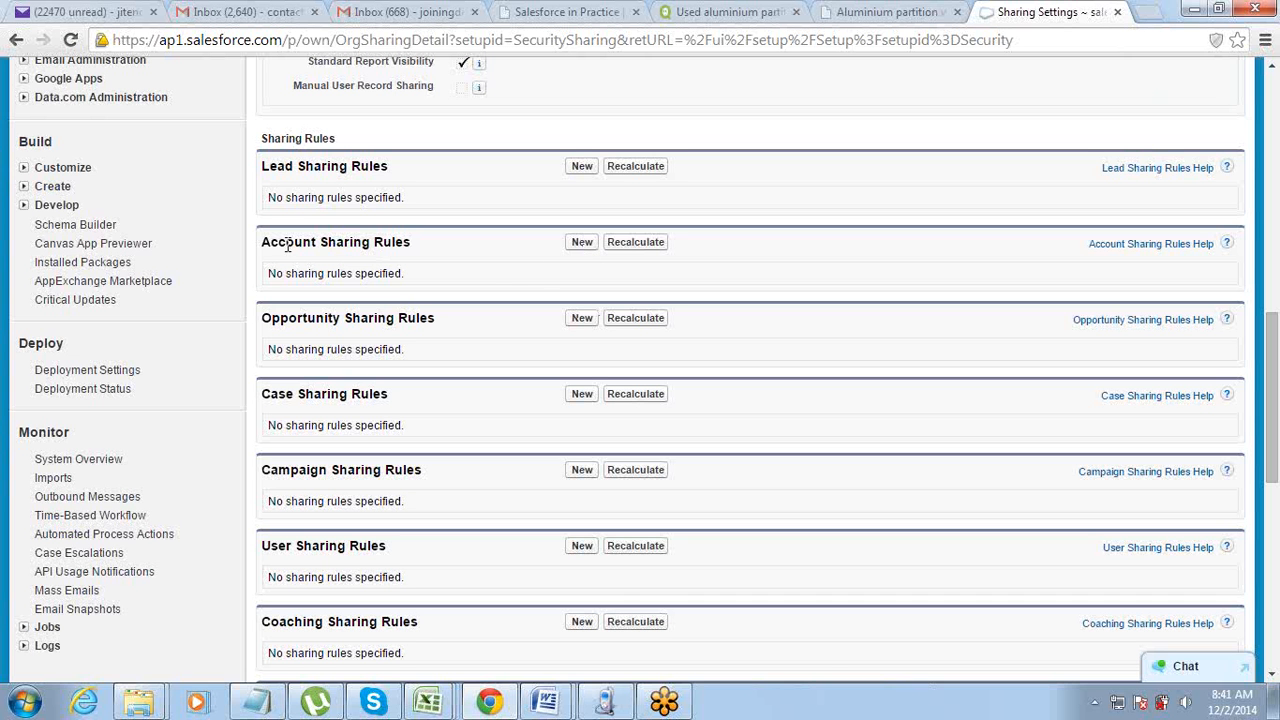
- Start a new Account sharing rule with Sharing11 as its label and rule name
left_click(582, 244)
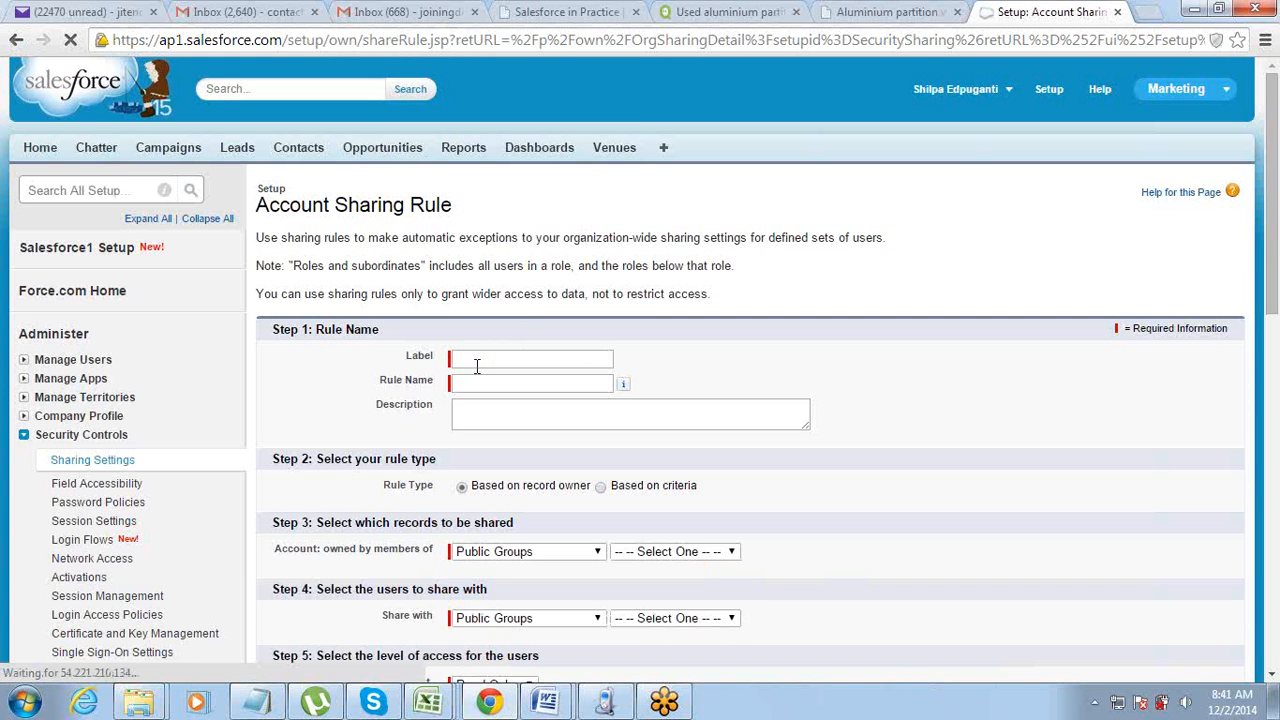
left_click(478, 359)
type("Sharing11")
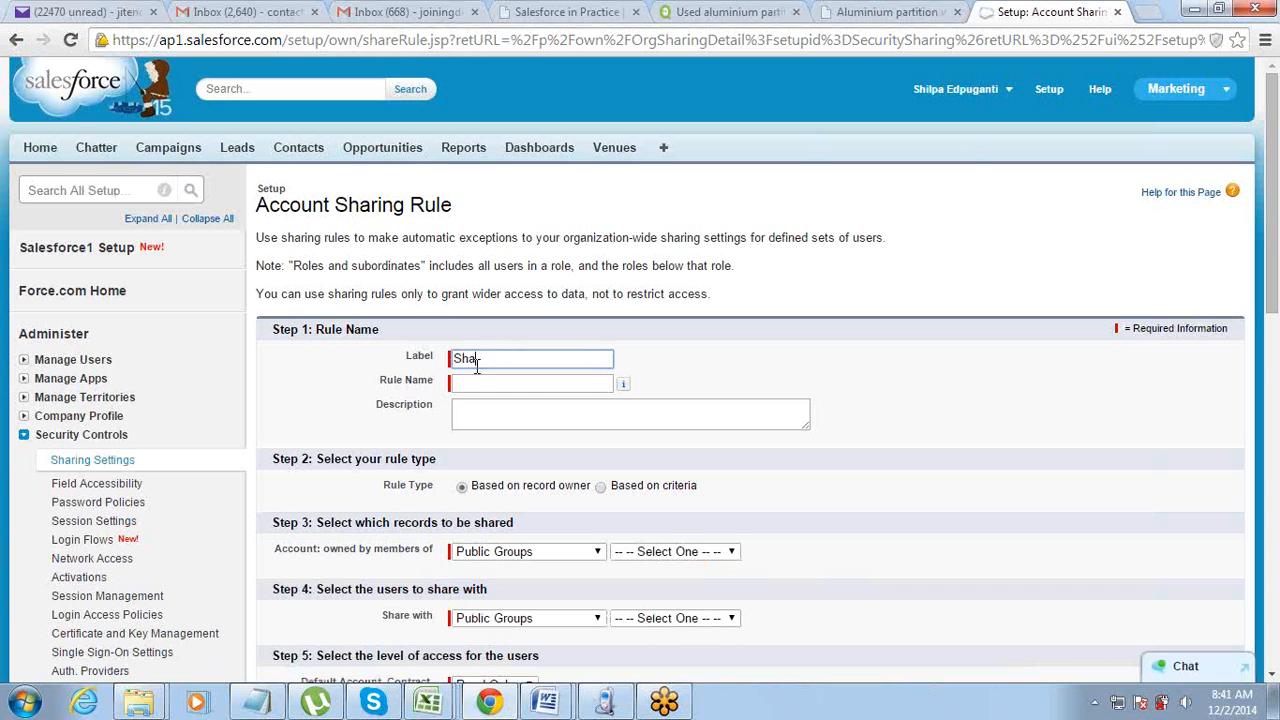
key("Tab")
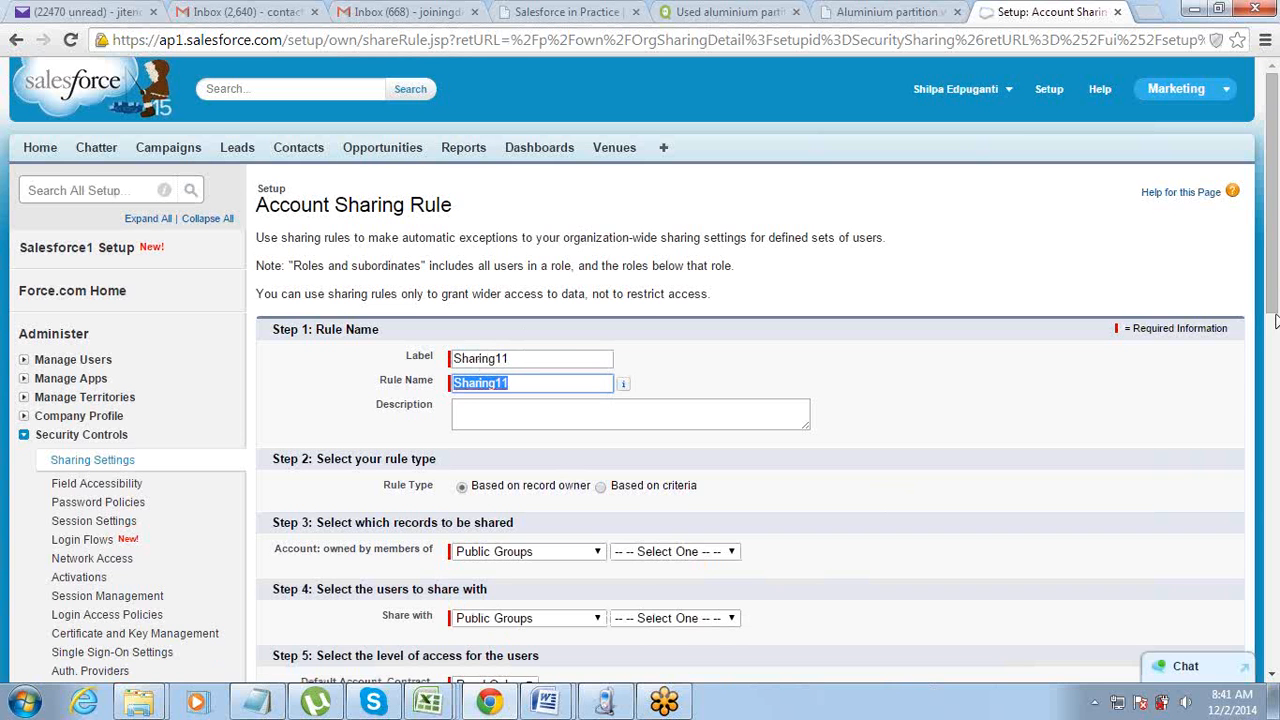
- Set the rule to share accounts owned by the role Director, Channel Sales with the role Director, Direct Sales
left_click_drag(1275, 320, 1275, 380)
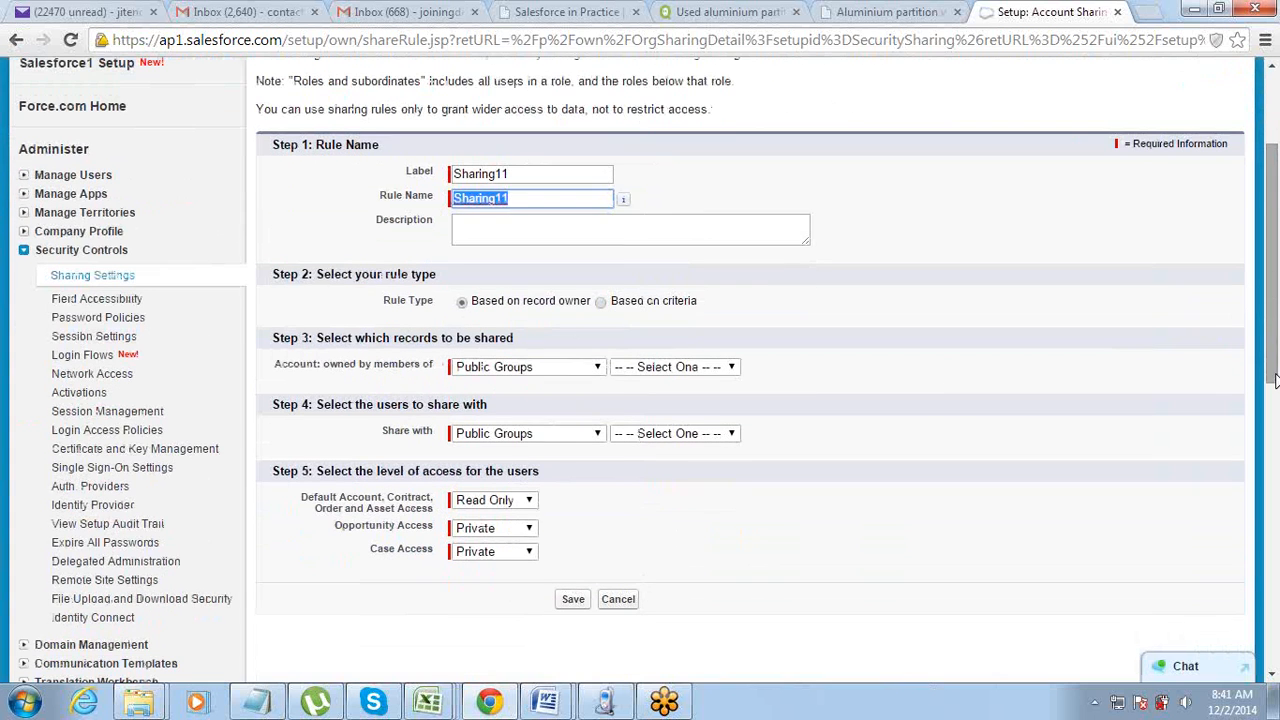
left_click(527, 372)
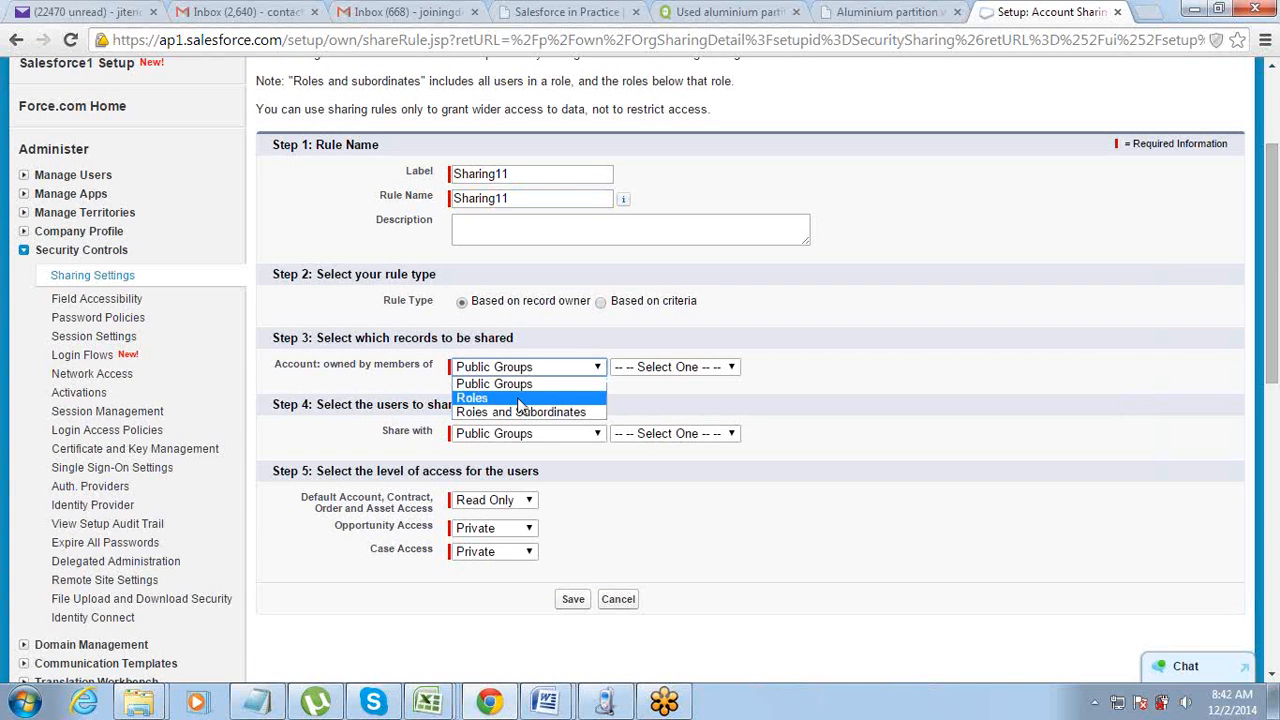
left_click(519, 399)
left_click(660, 368)
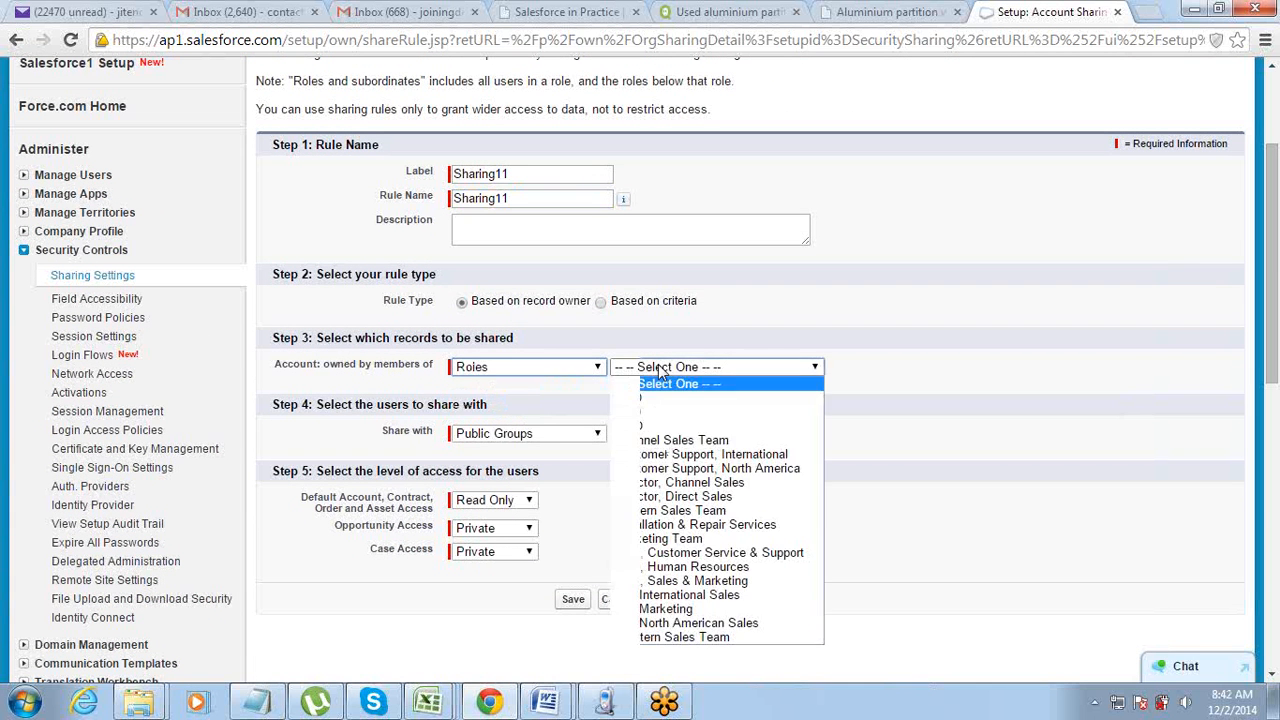
left_click(660, 485)
left_click(526, 437)
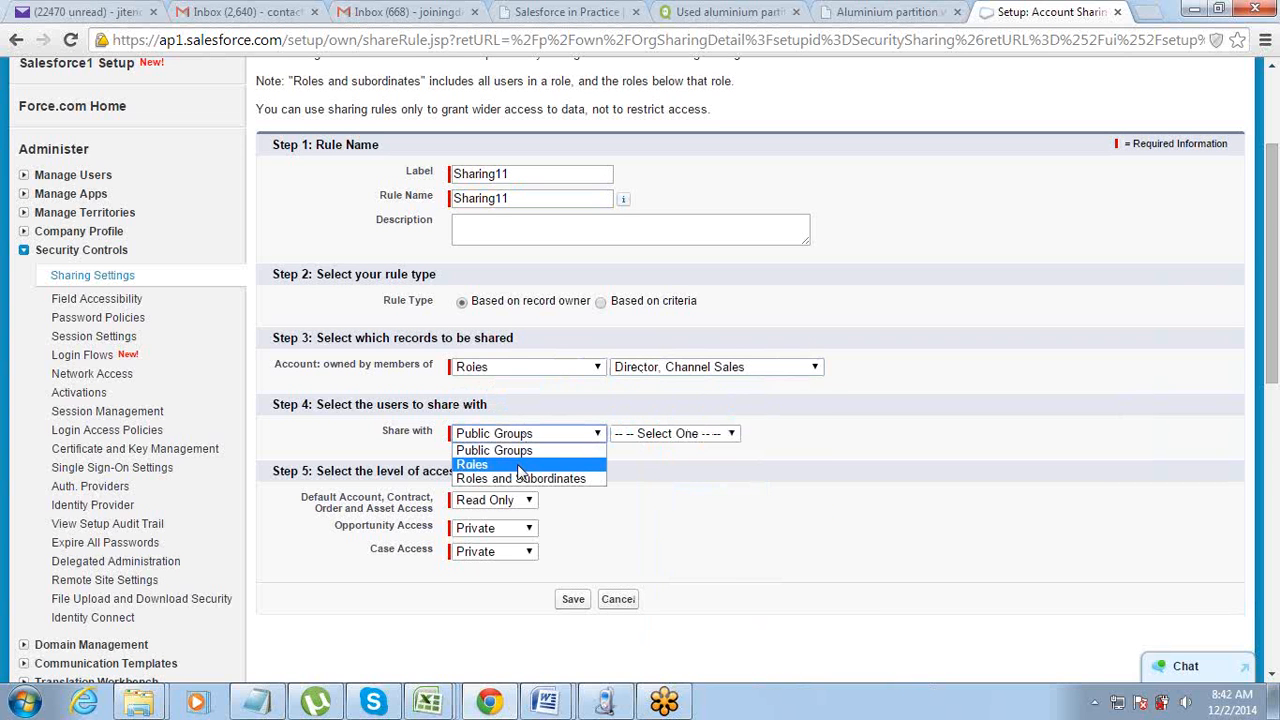
left_click(519, 466)
left_click(658, 440)
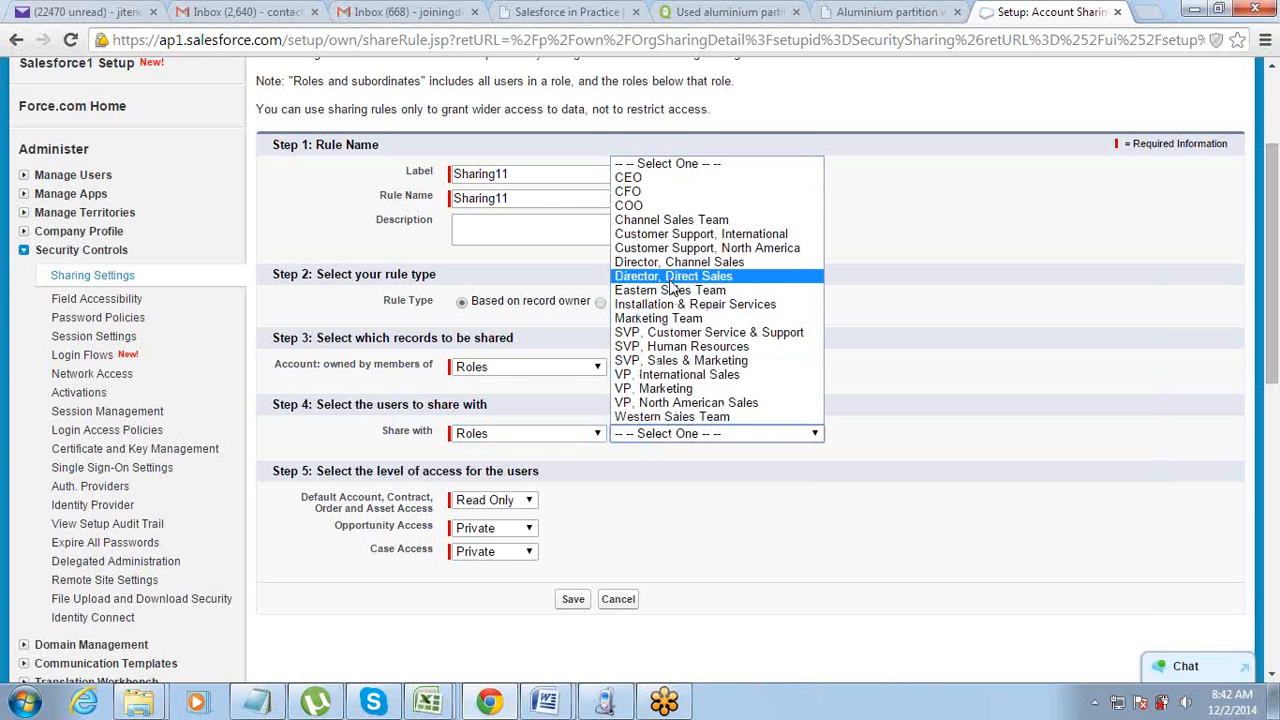
left_click(673, 279)
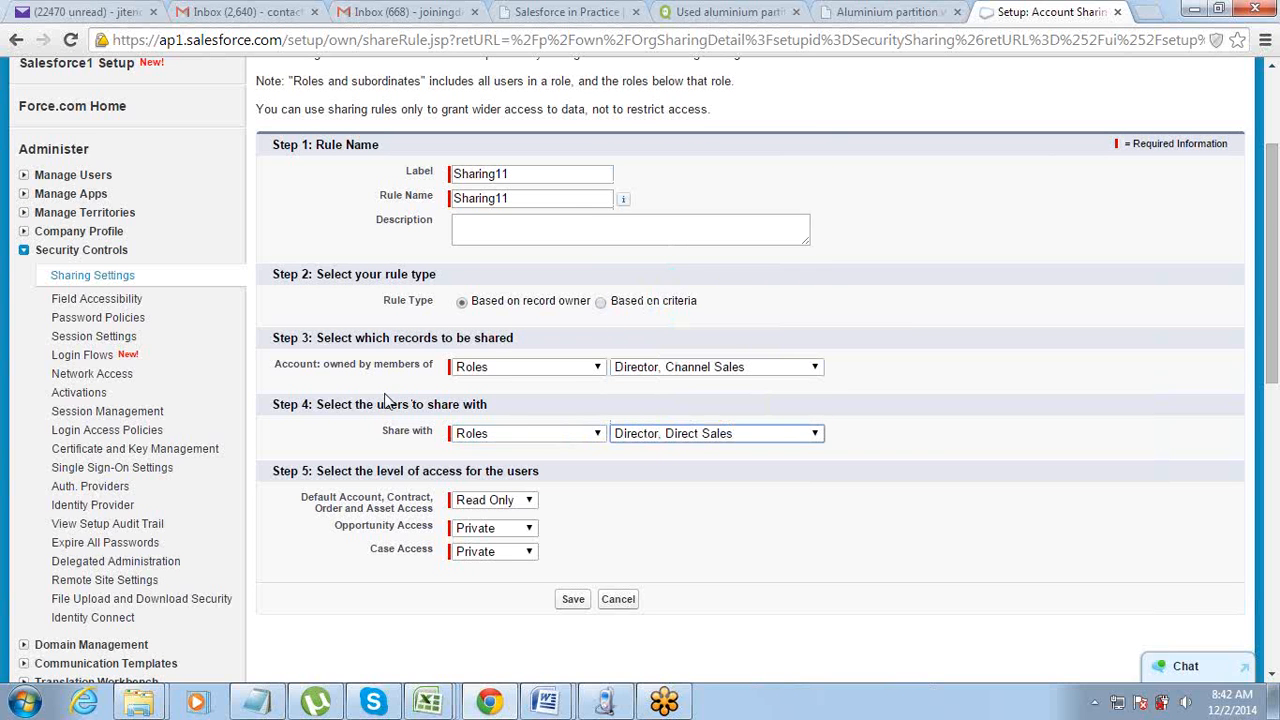
- Change the account owners' role to Customer Support, International and the role to share with to VP, Marketing
left_click_drag(276, 364, 438, 366)
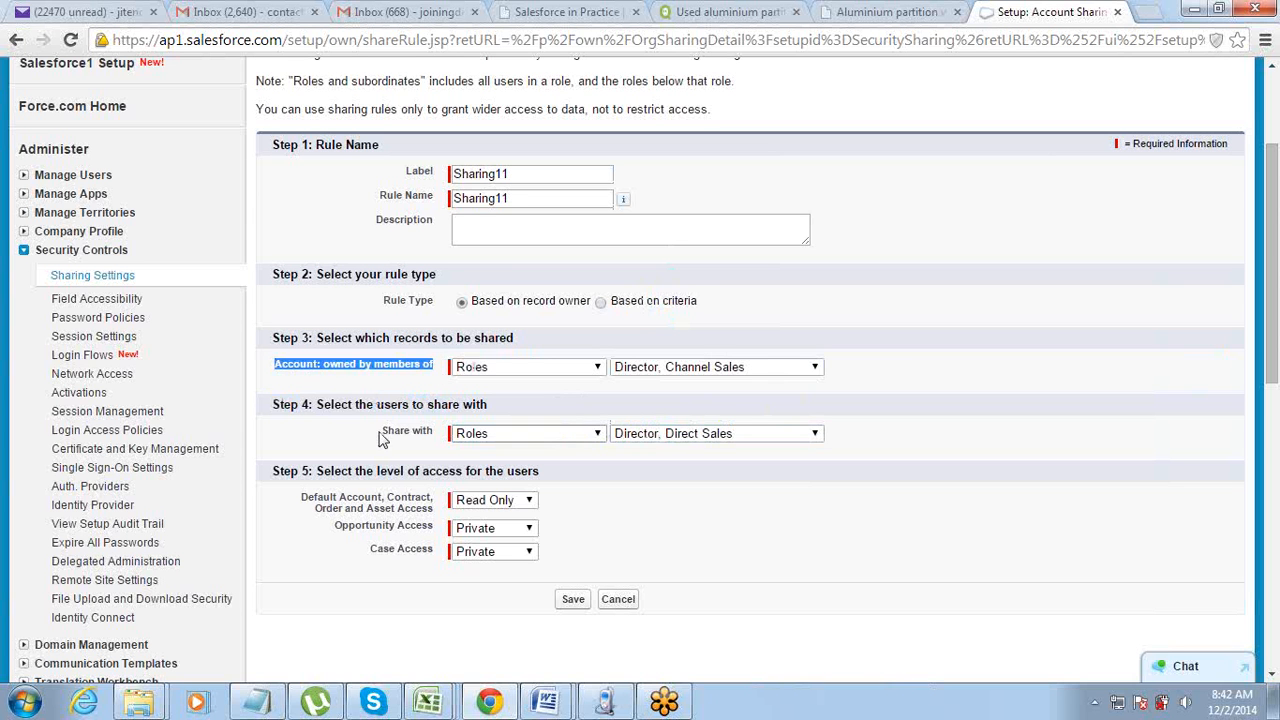
left_click_drag(381, 432, 435, 440)
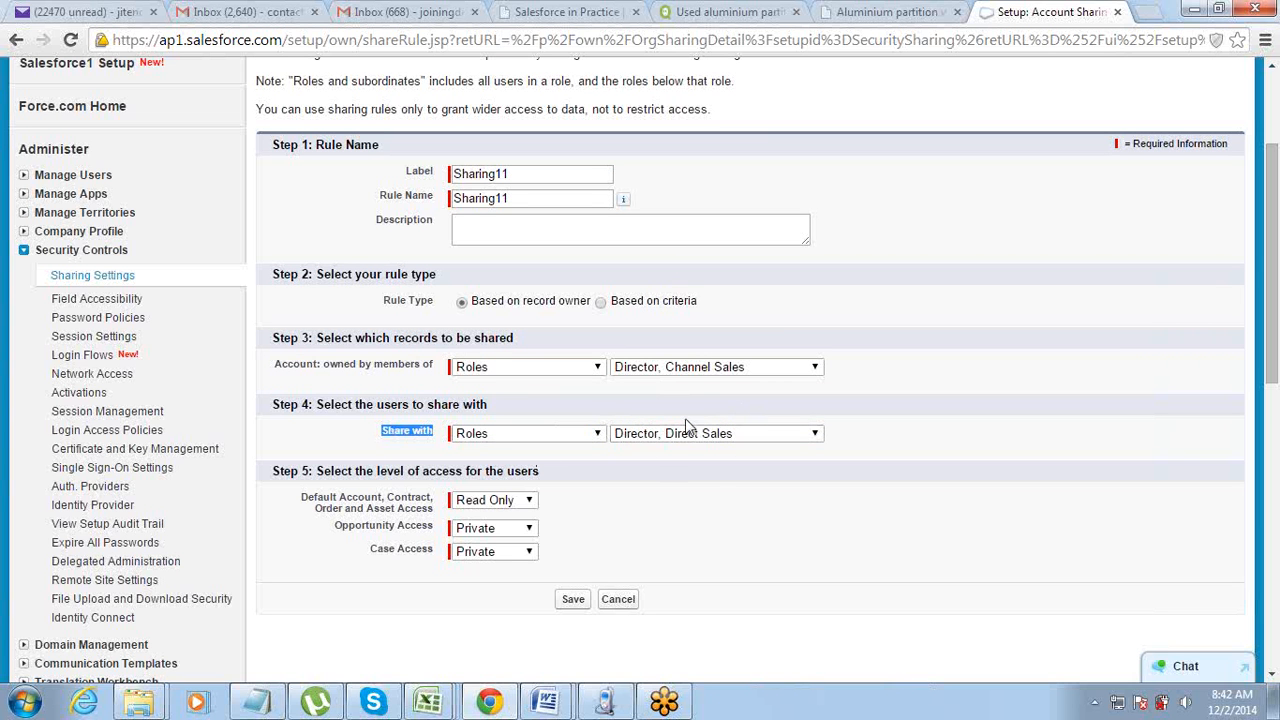
left_click(705, 372)
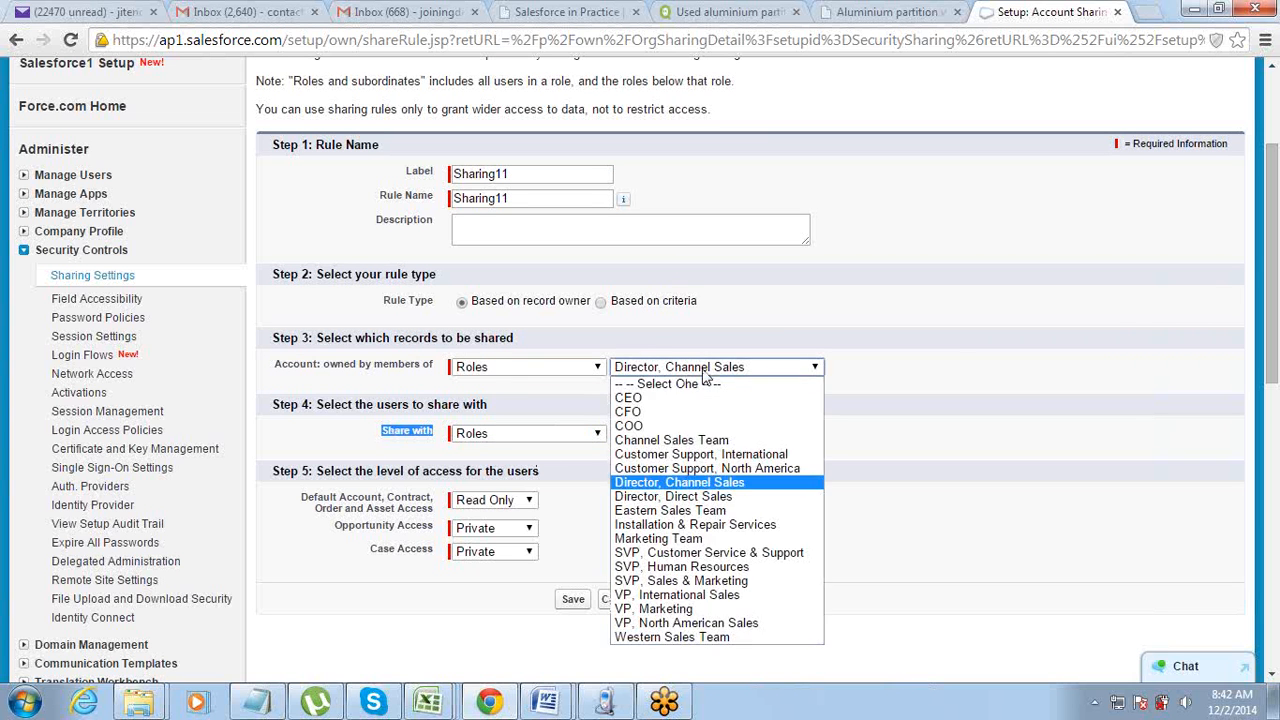
left_click(690, 455)
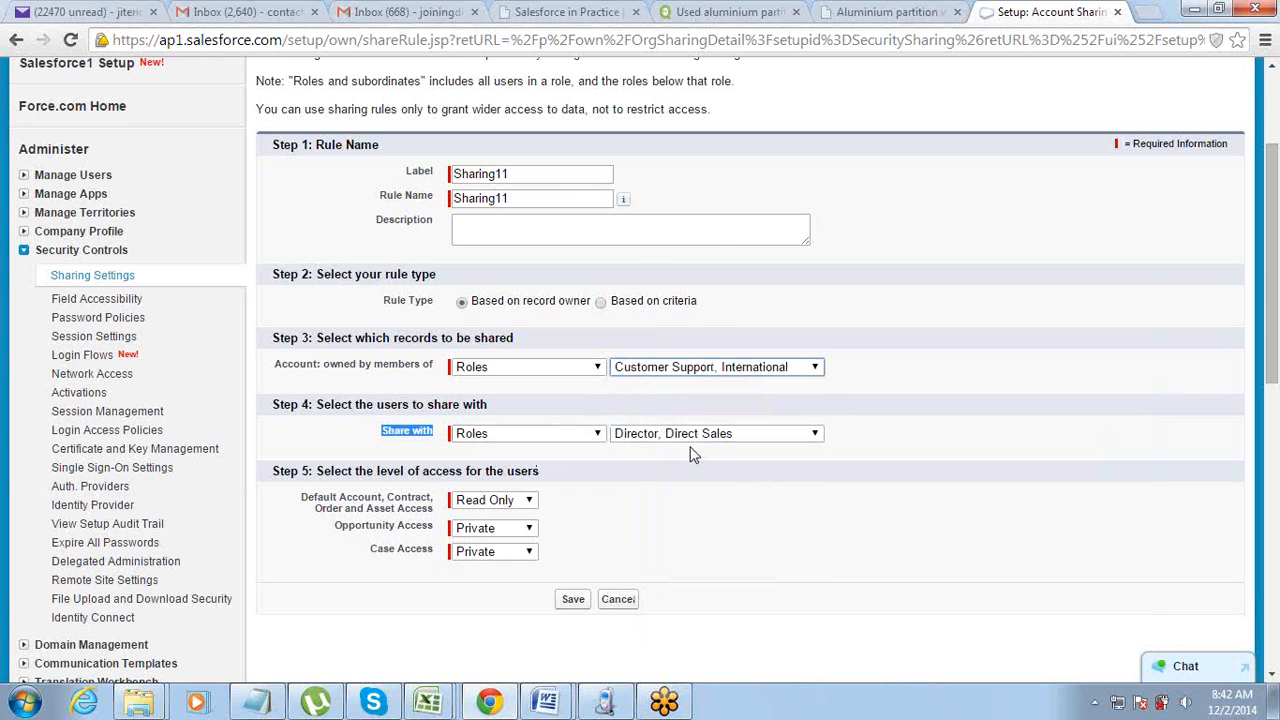
left_click(692, 437)
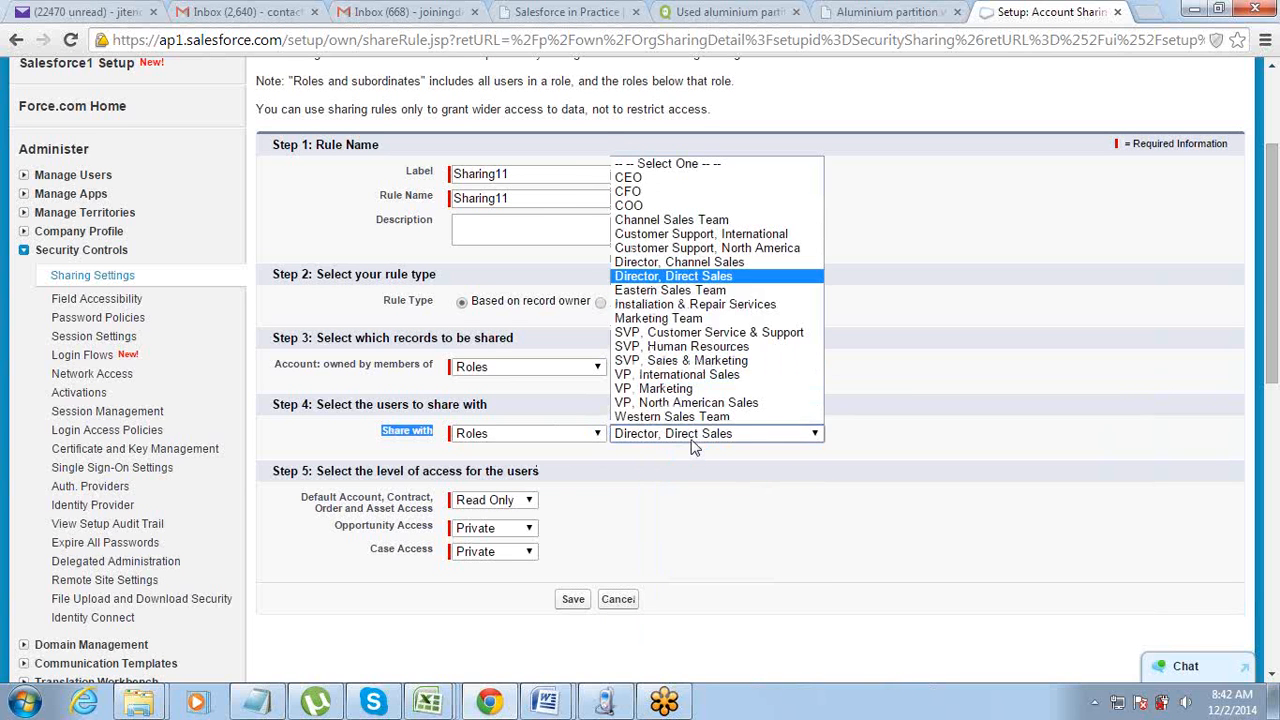
left_click(697, 390)
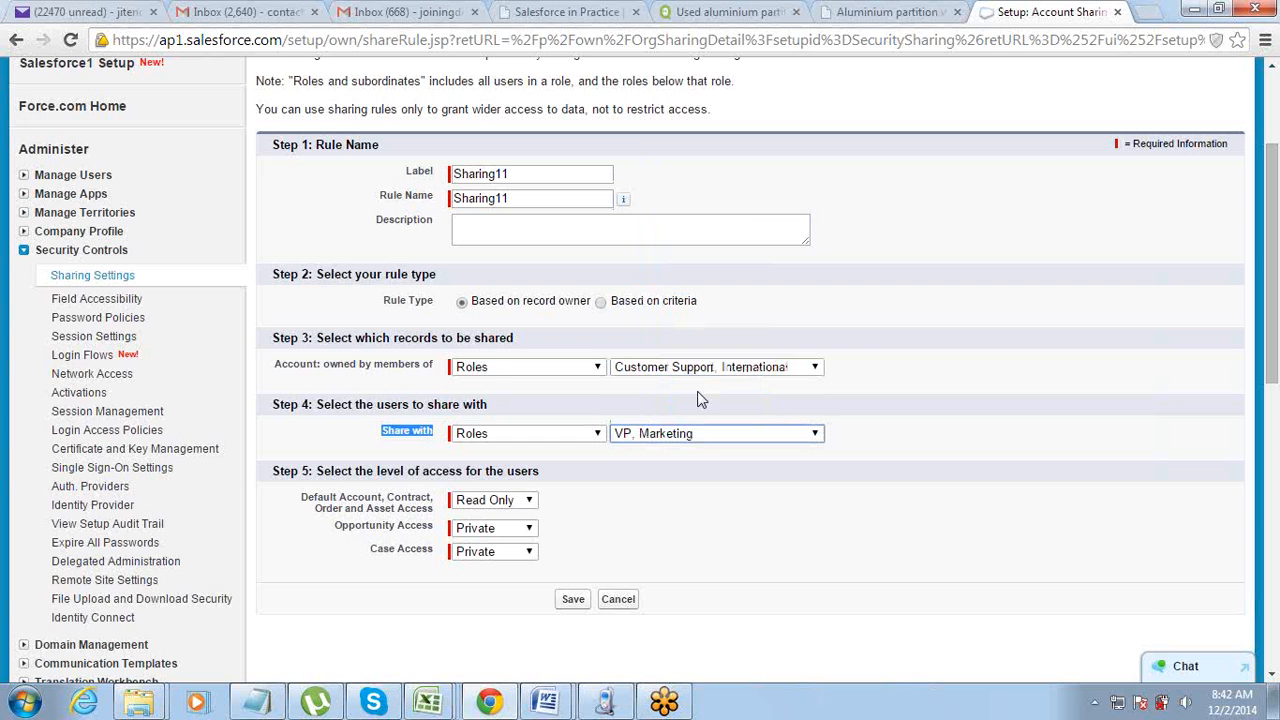
- Switch both sides of the rule to Public Groups, sharing accounts owned by All Internal Users with First Group
left_click(513, 369)
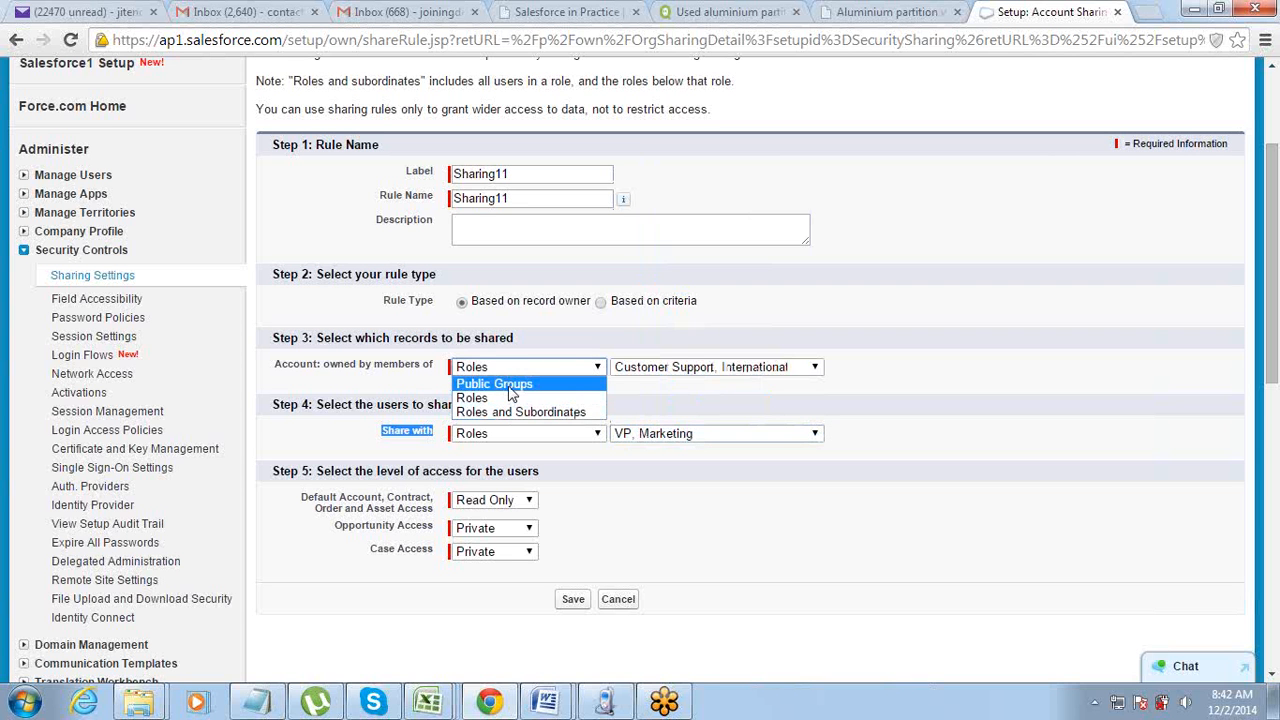
left_click(511, 386)
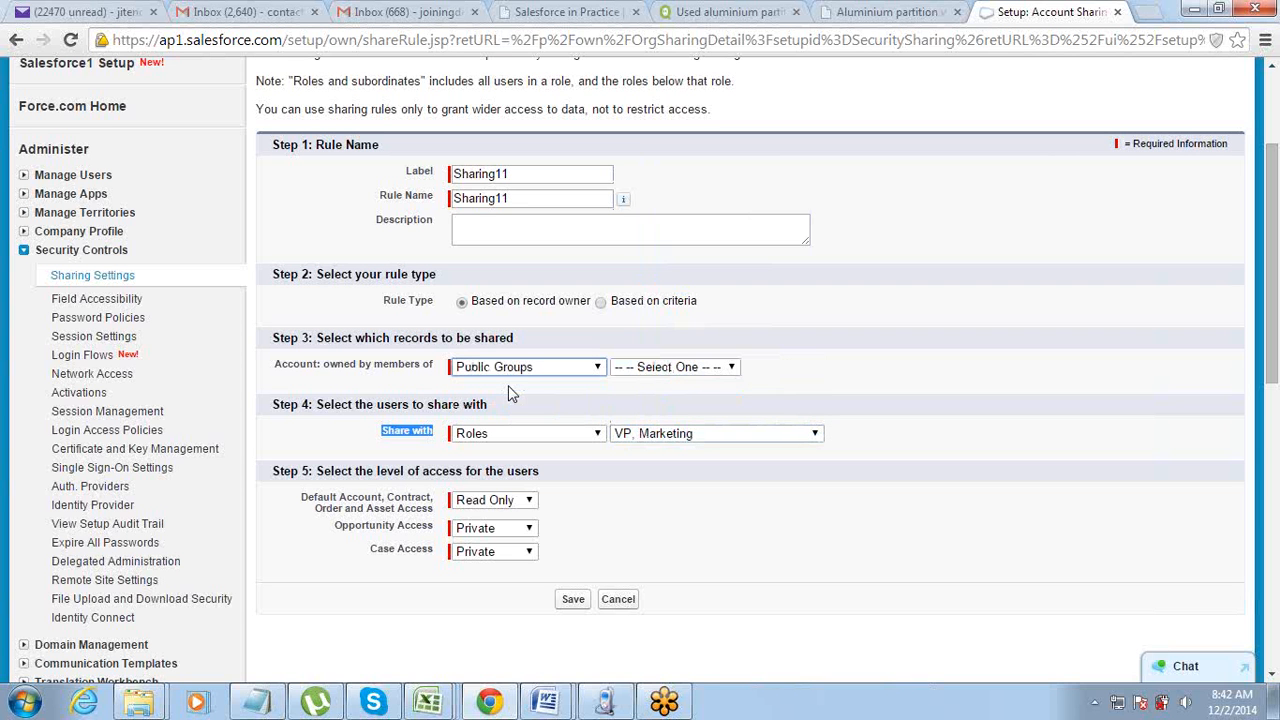
left_click(647, 368)
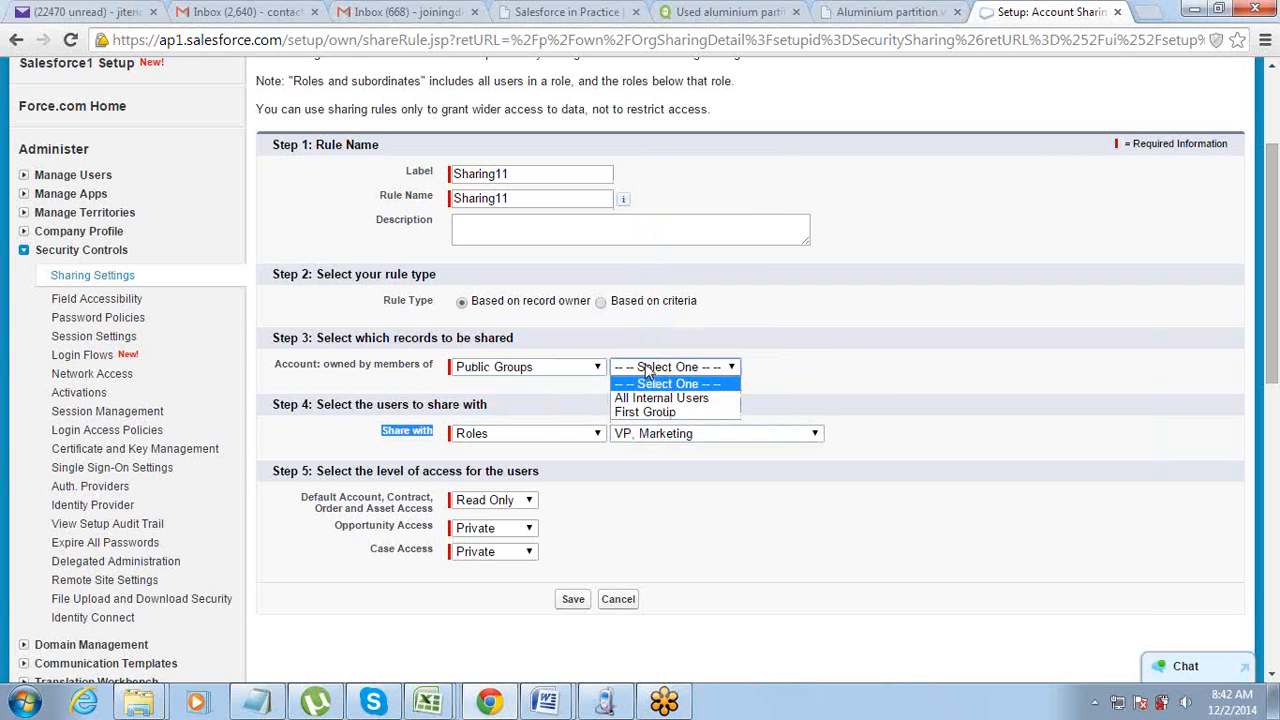
left_click(643, 396)
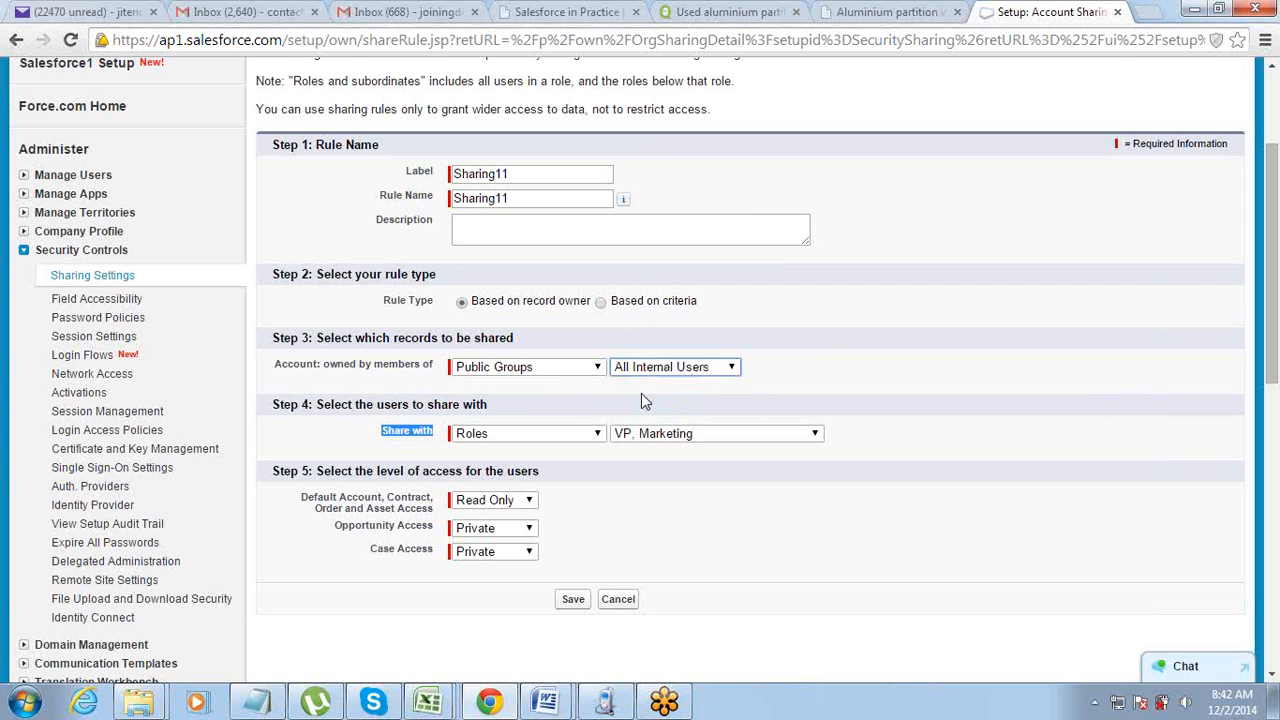
left_click(542, 436)
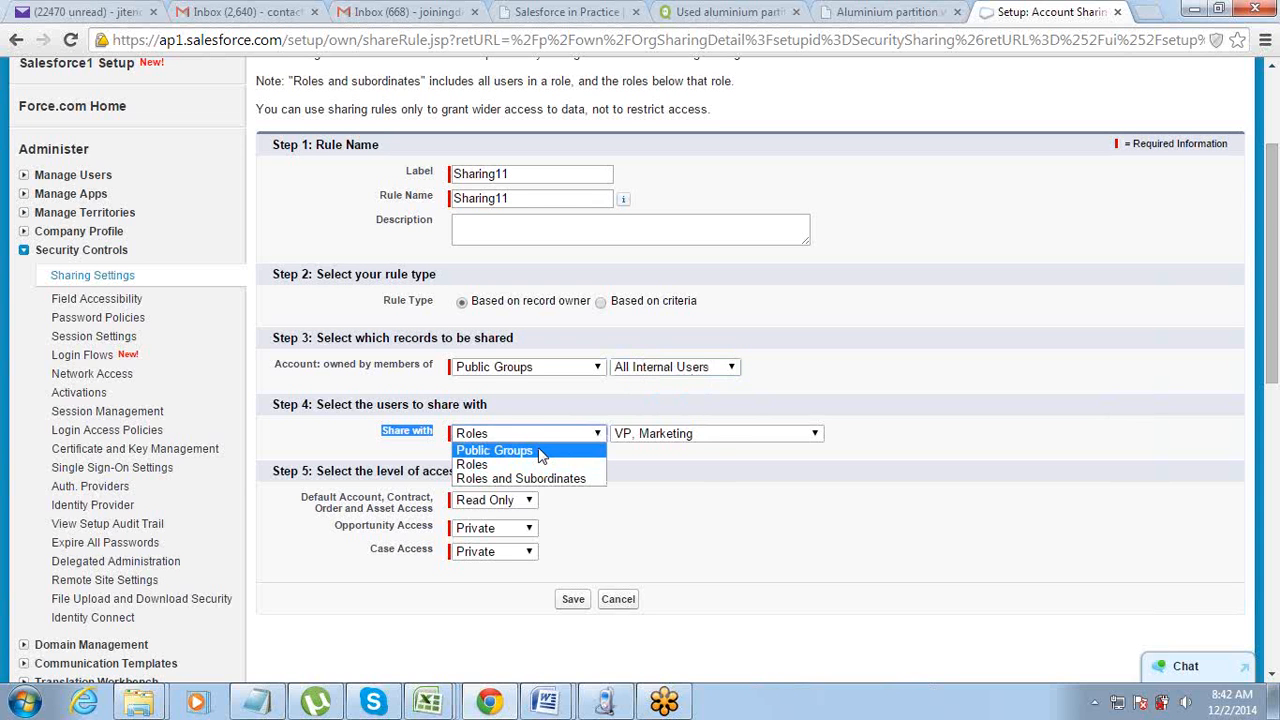
left_click(515, 448)
left_click(645, 436)
left_click(643, 474)
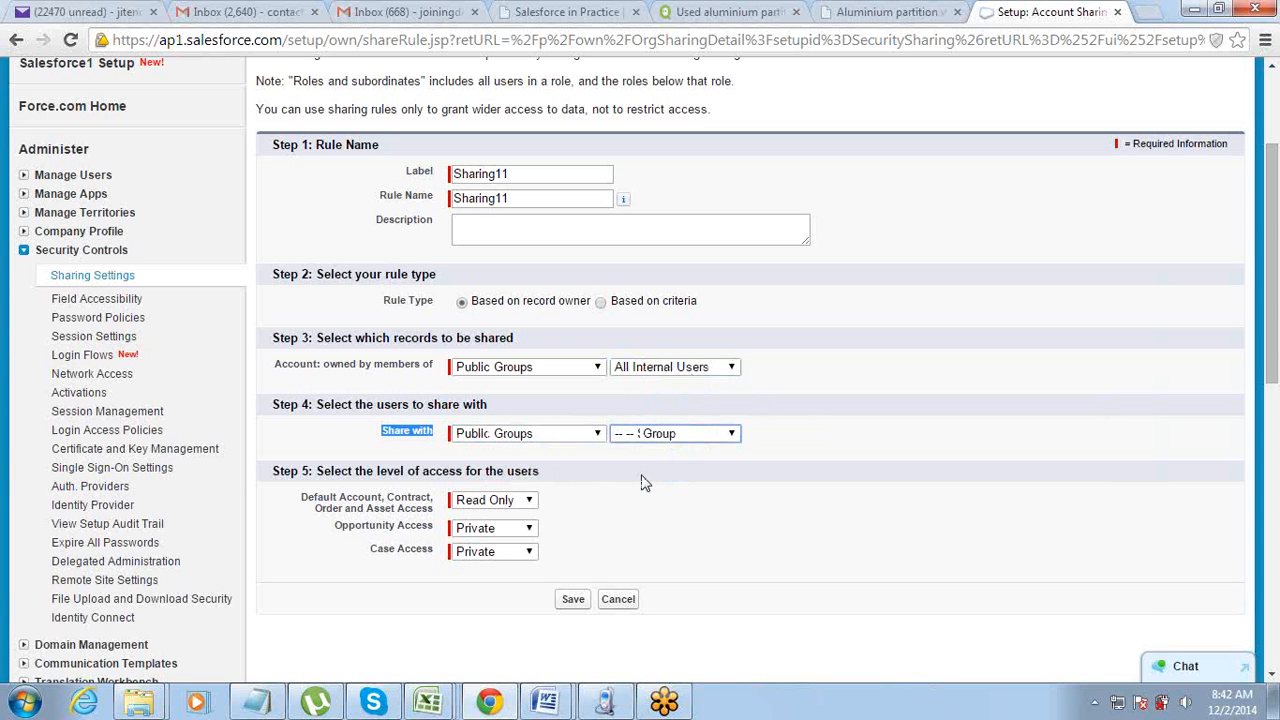
left_click(697, 412)
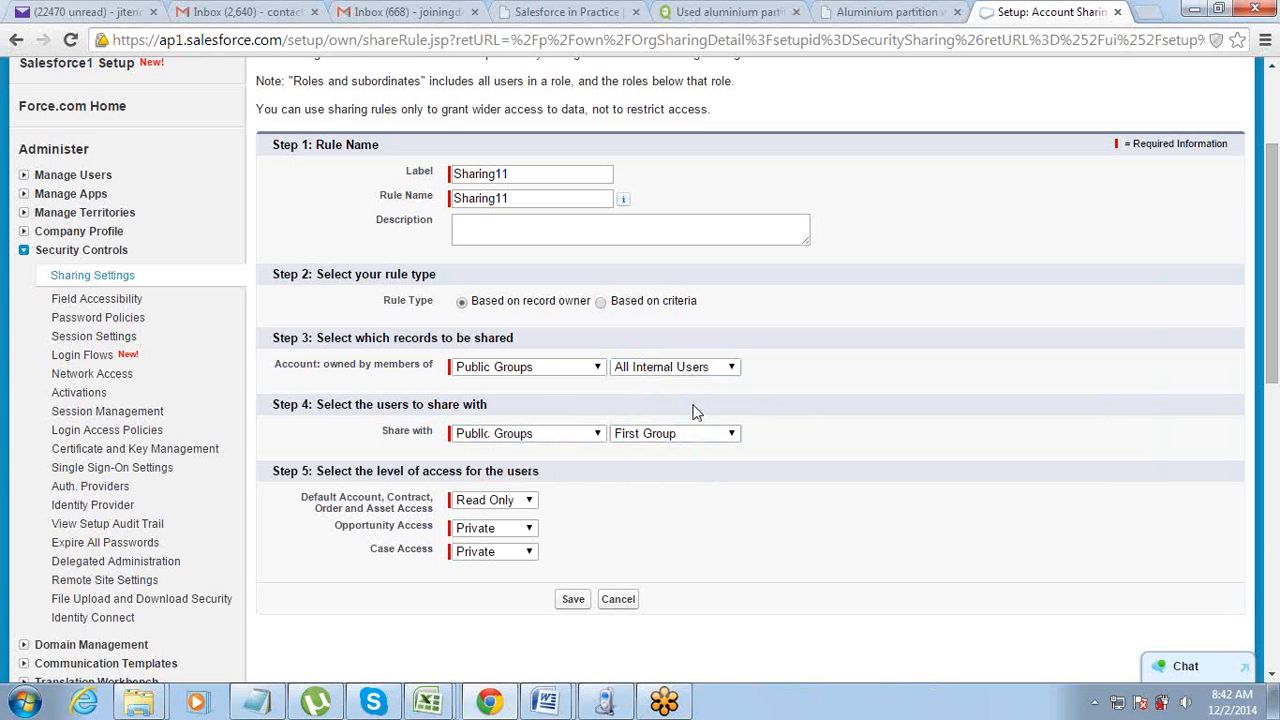
- Return both the account owners and the users to share with to Roles, keeping Customer Support, International and VP, Marketing
left_click(534, 370)
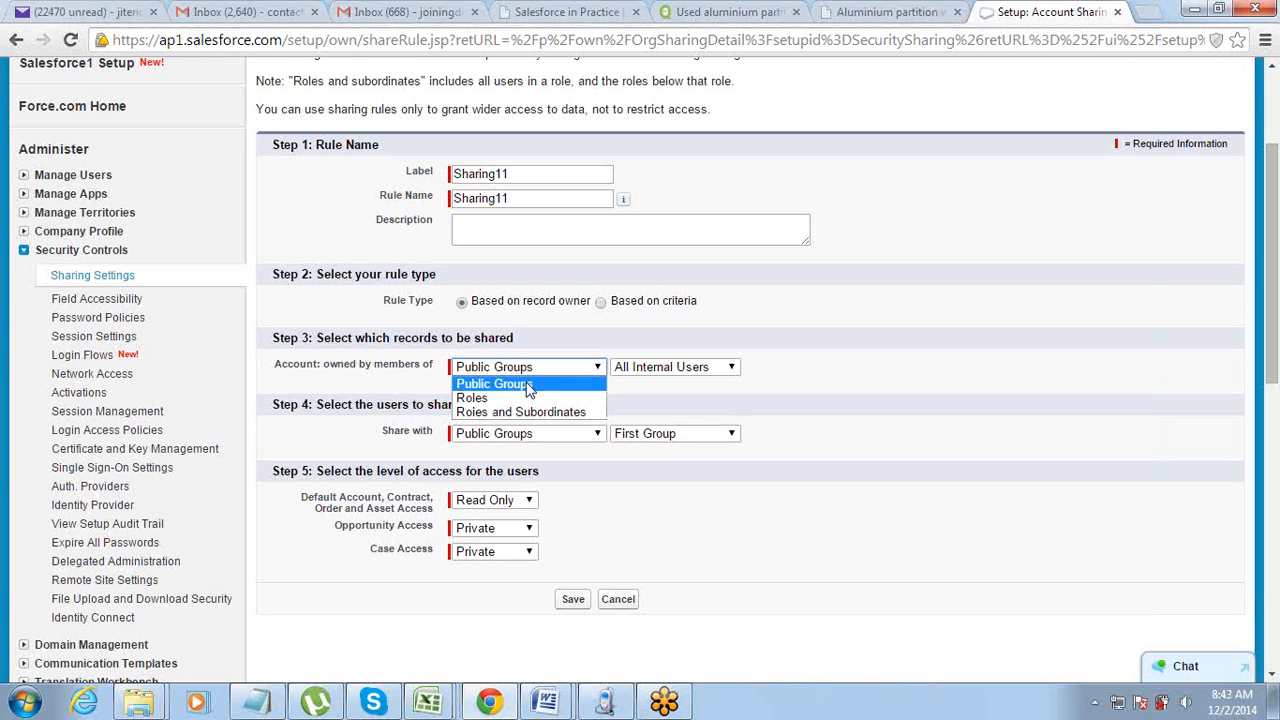
left_click(522, 396)
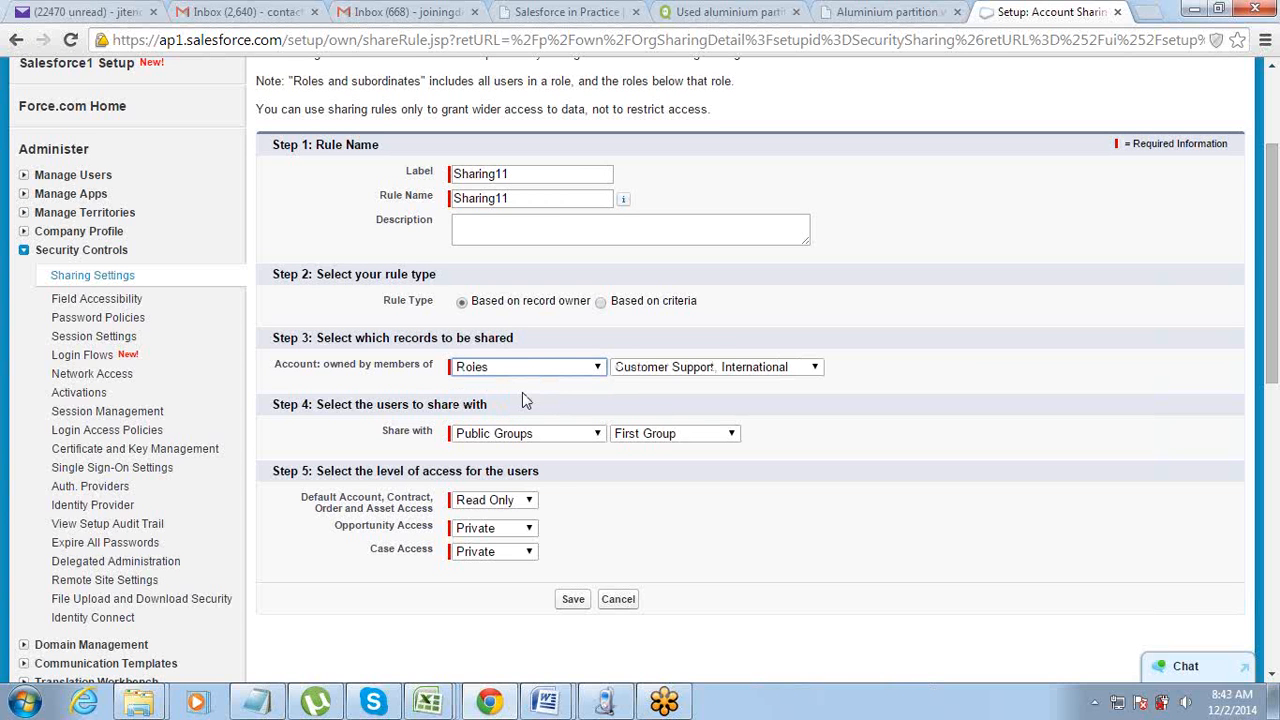
left_click(645, 377)
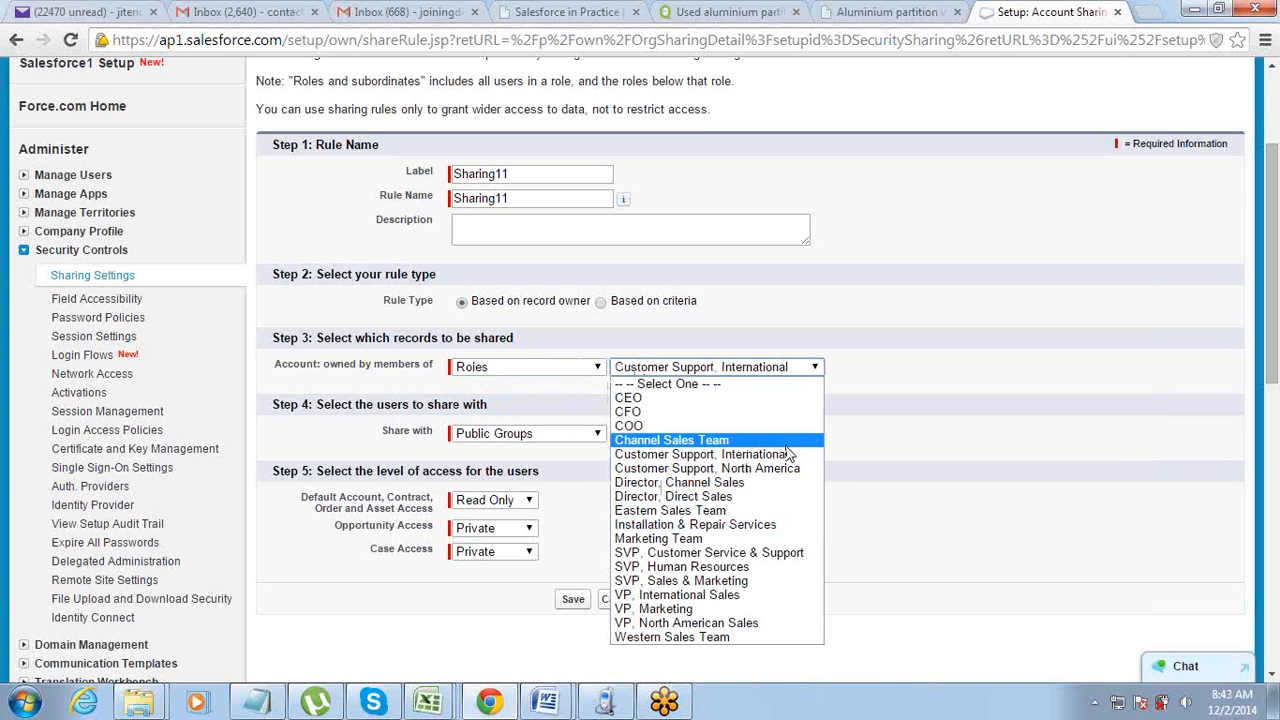
left_click_drag(883, 423, 531, 485)
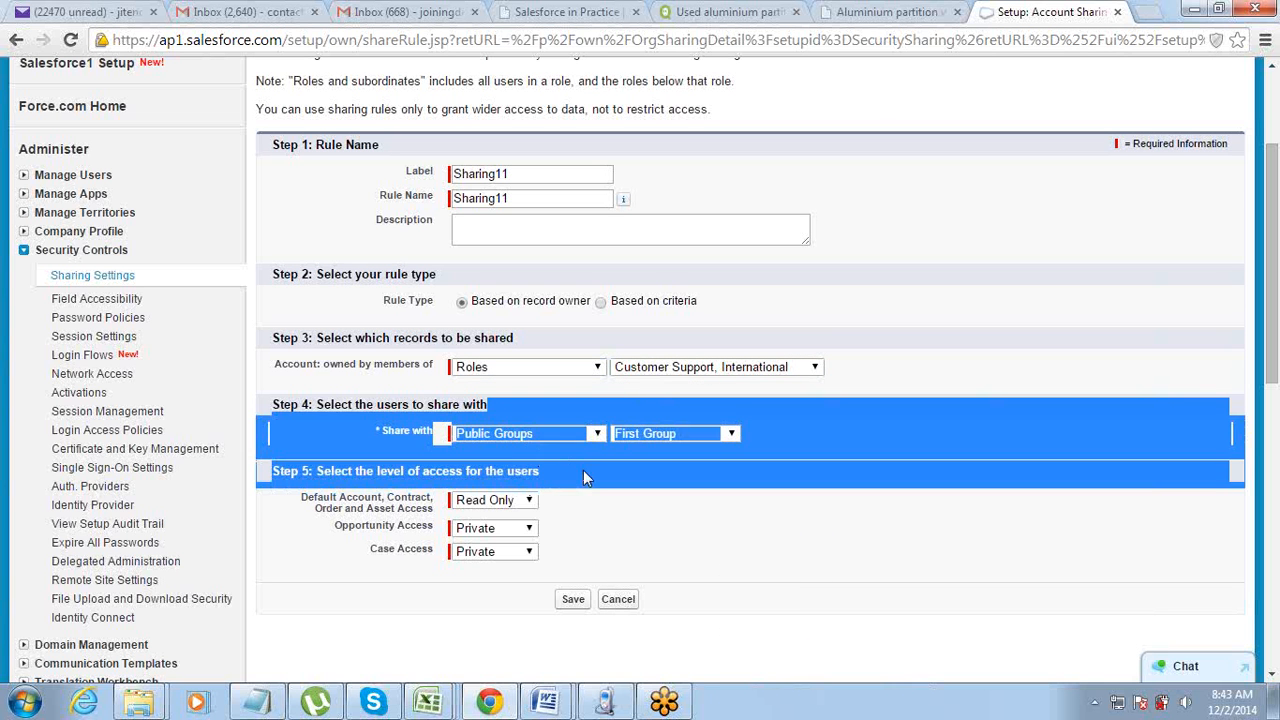
left_click(583, 470)
left_click(590, 434)
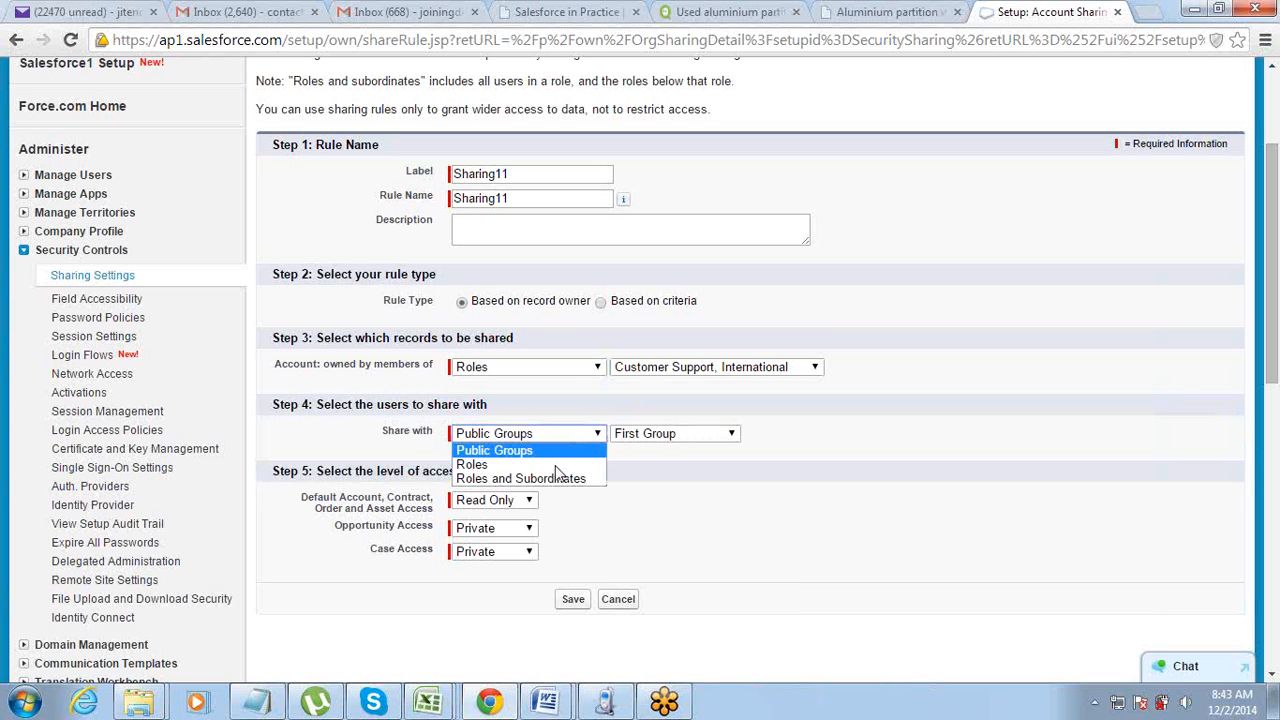
left_click(556, 465)
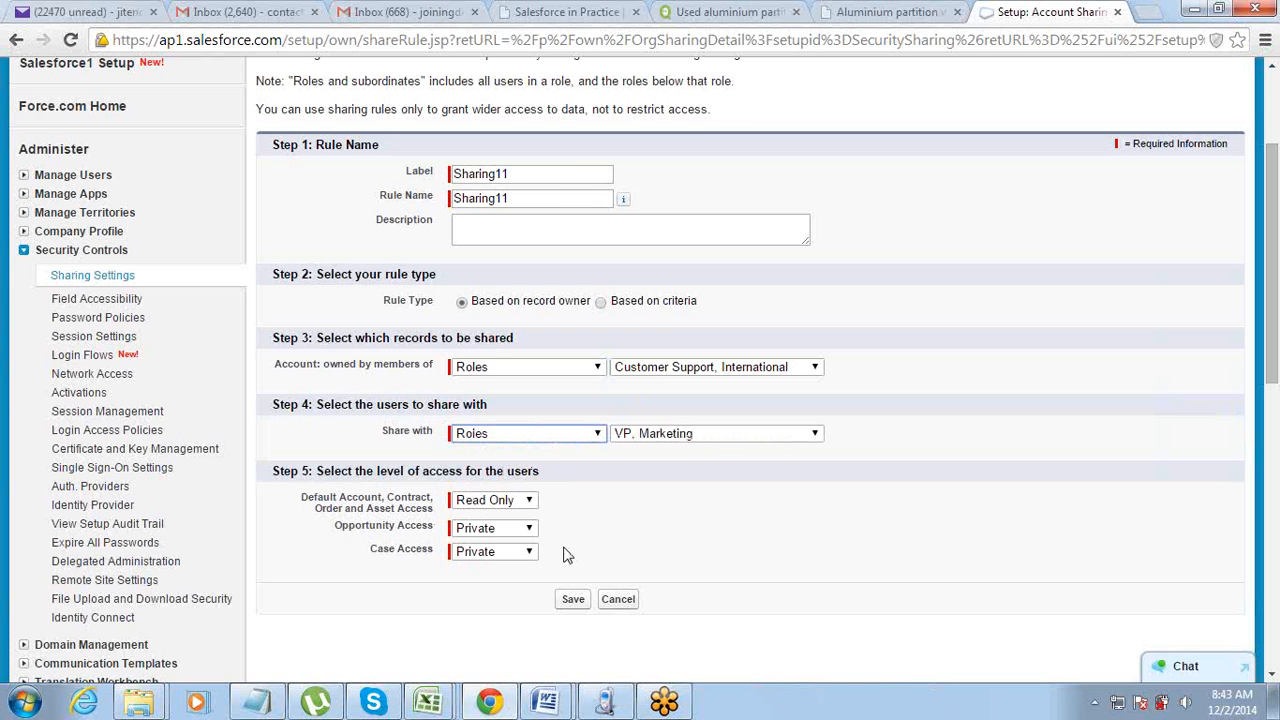
- Switch to Notepad and add the text "OWD" a few lines below "Private" in the Sharing Rules notes
left_click(262, 700)
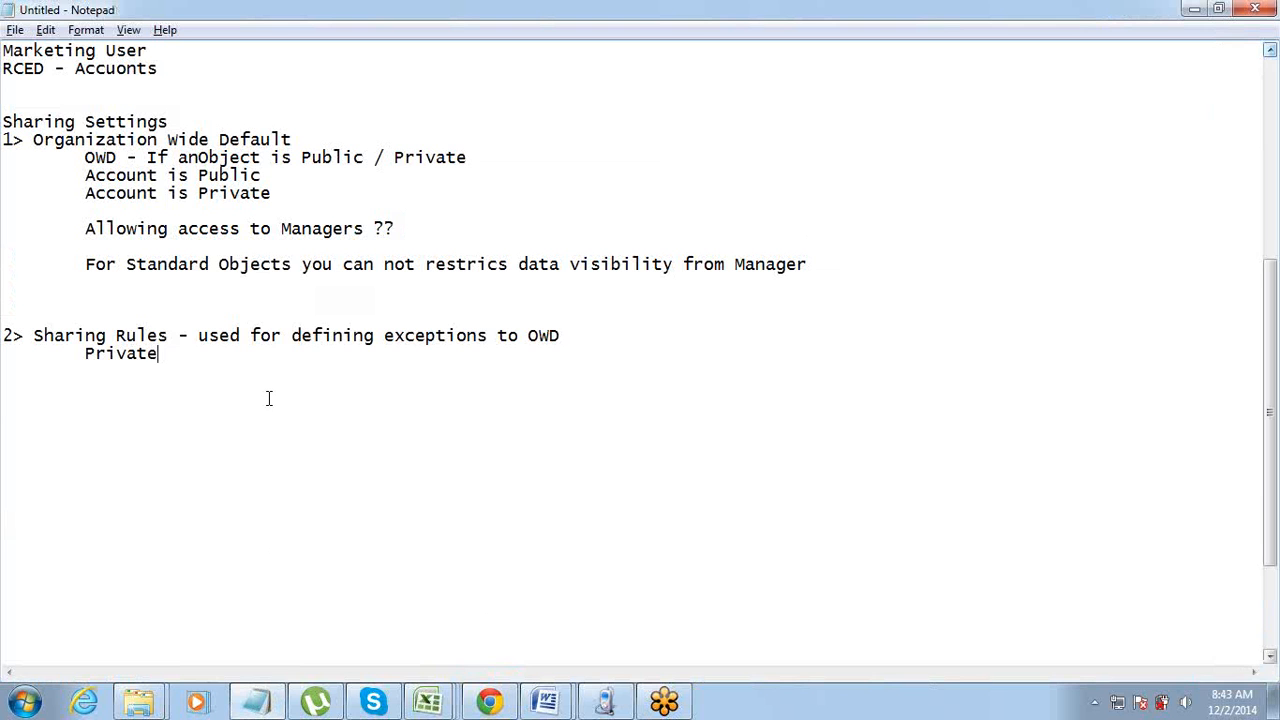
key("Return")
key("Return")
key("Return")
type("OWD")
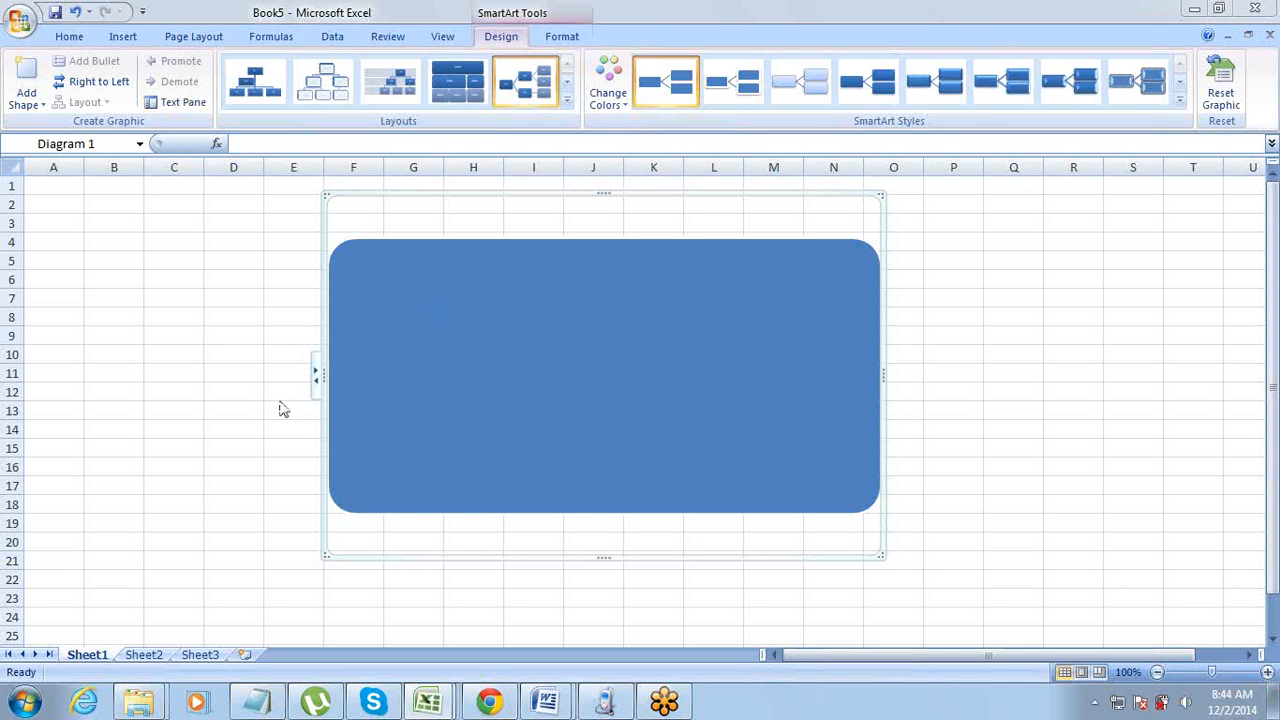
- In Excel, label the SmartArt hierarchy's first shape "Sharing Settings" and add "OWD" as its child
left_click(315, 377)
left_click(315, 377)
left_click(315, 377)
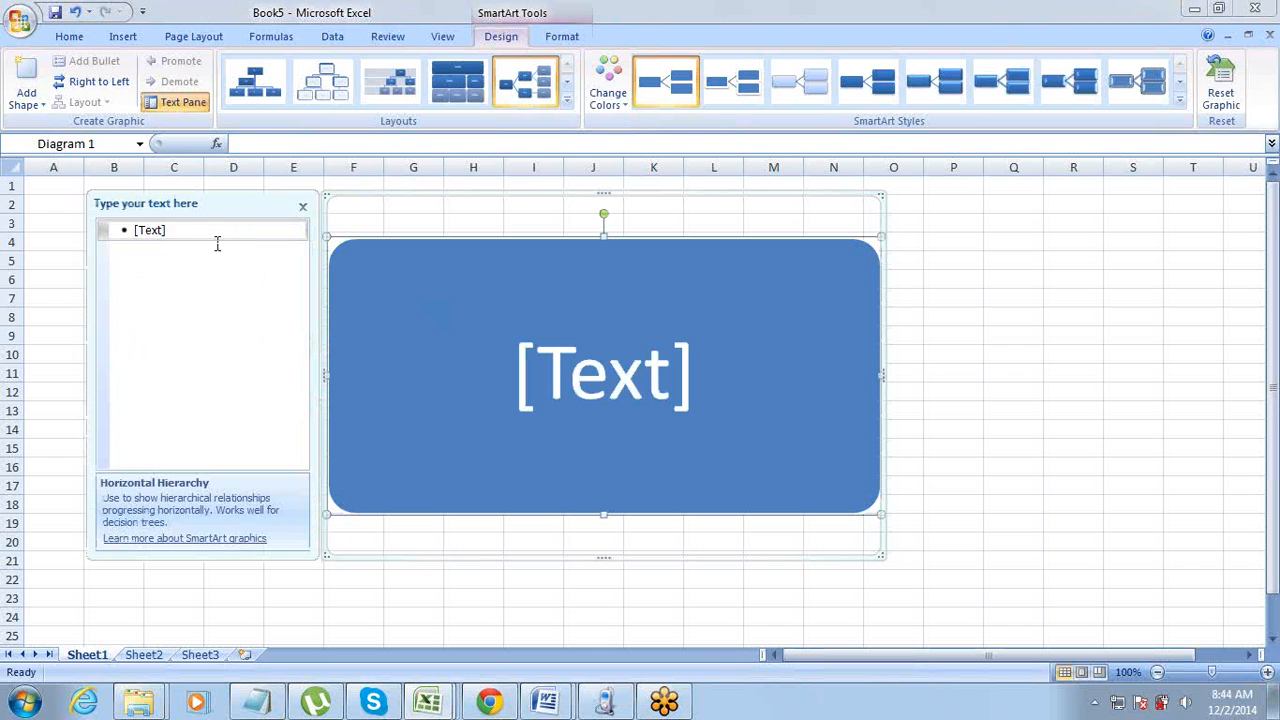
left_click(195, 233)
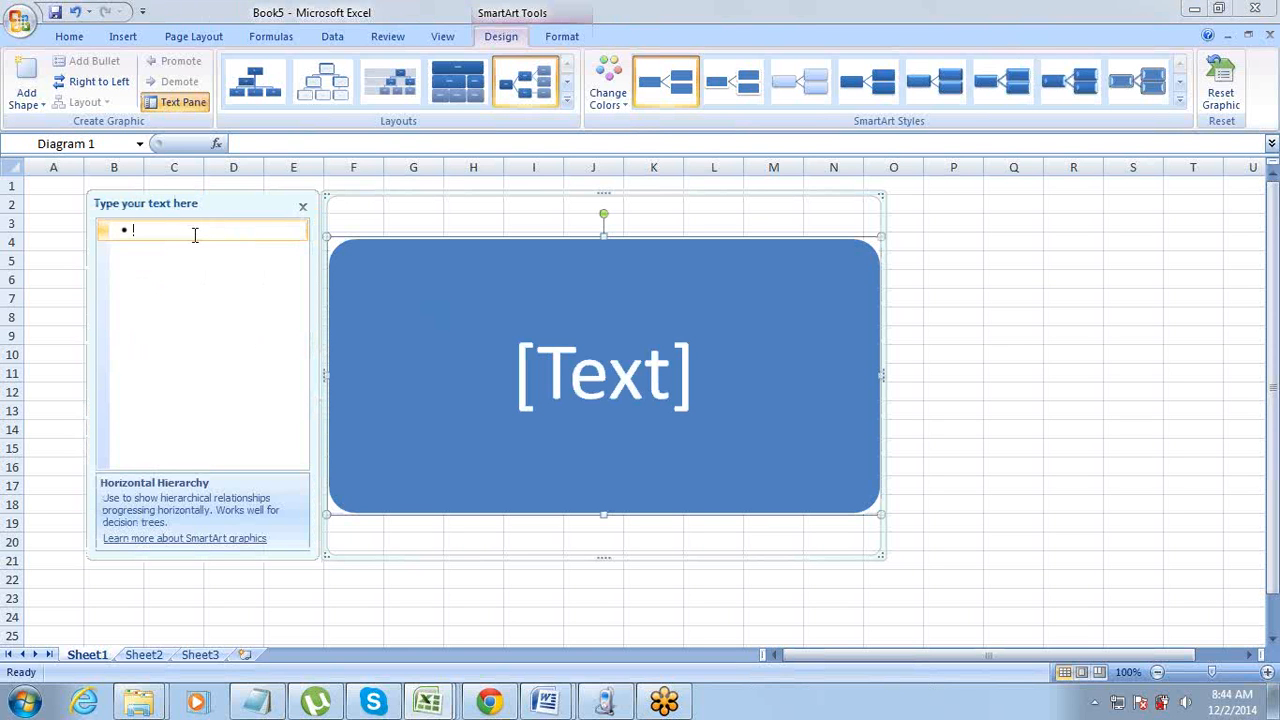
type("Sharing")
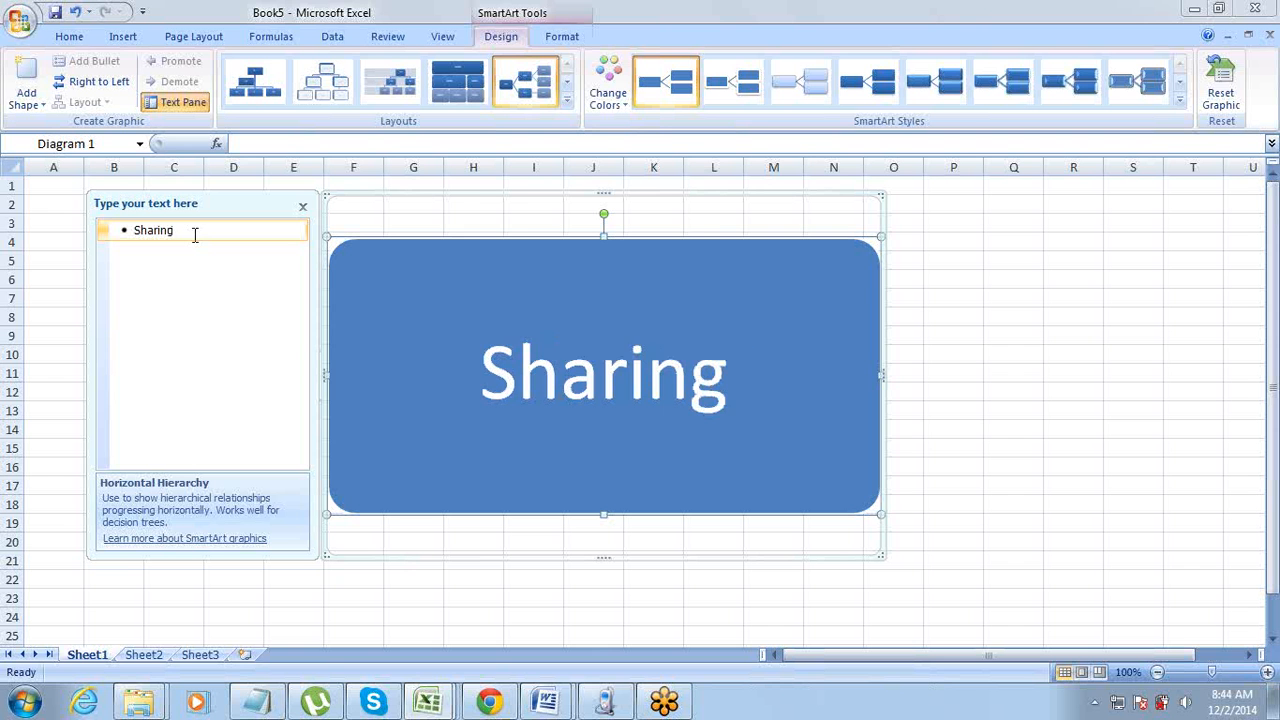
type(" Setting")
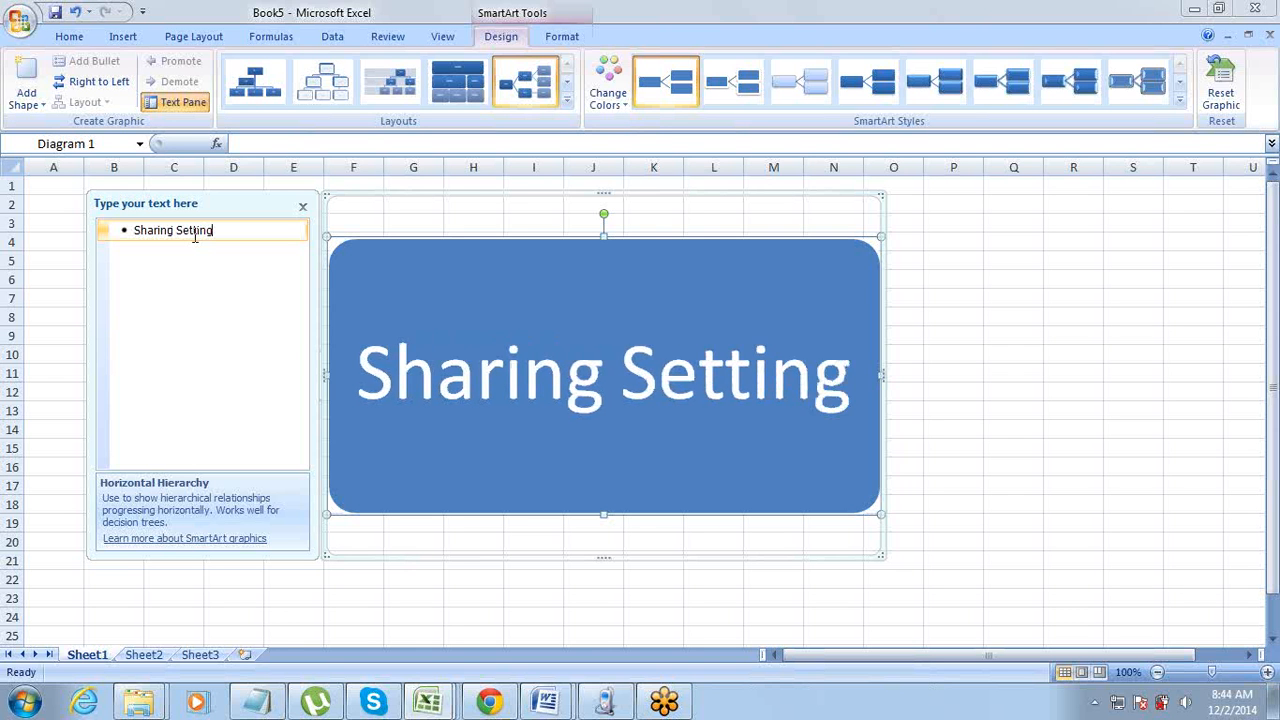
type("s")
key("Return")
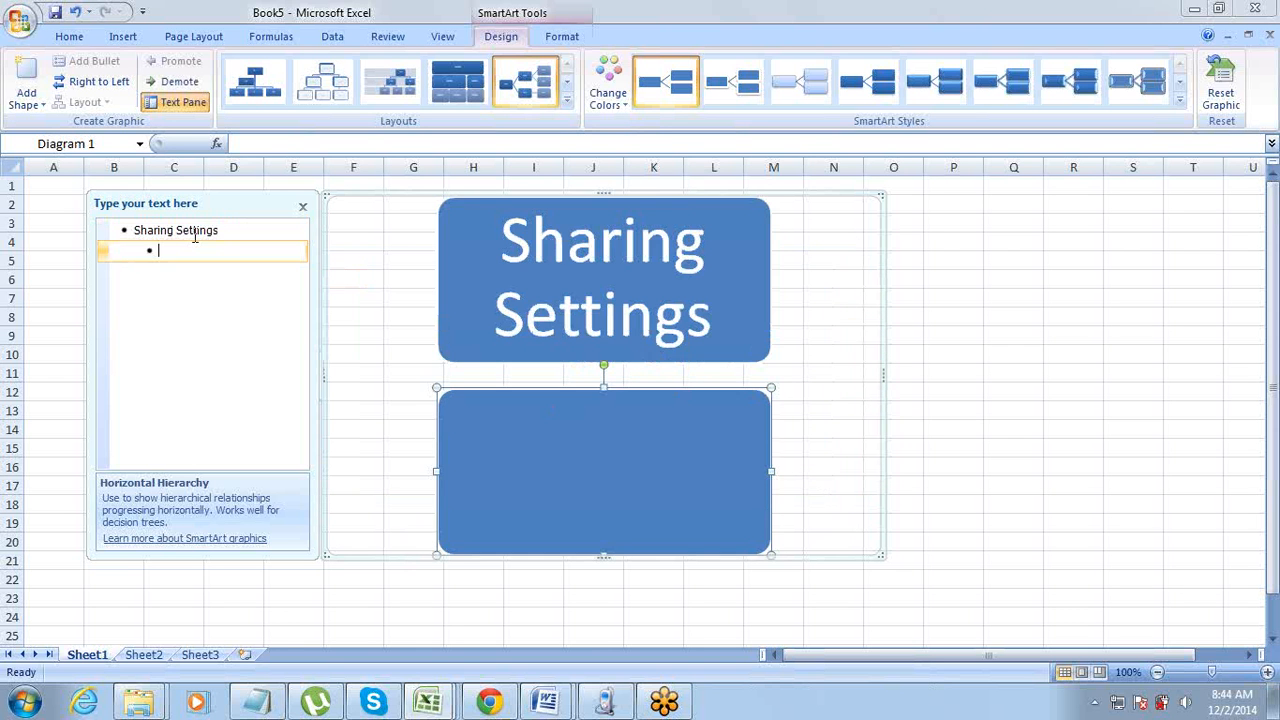
type("OWD")
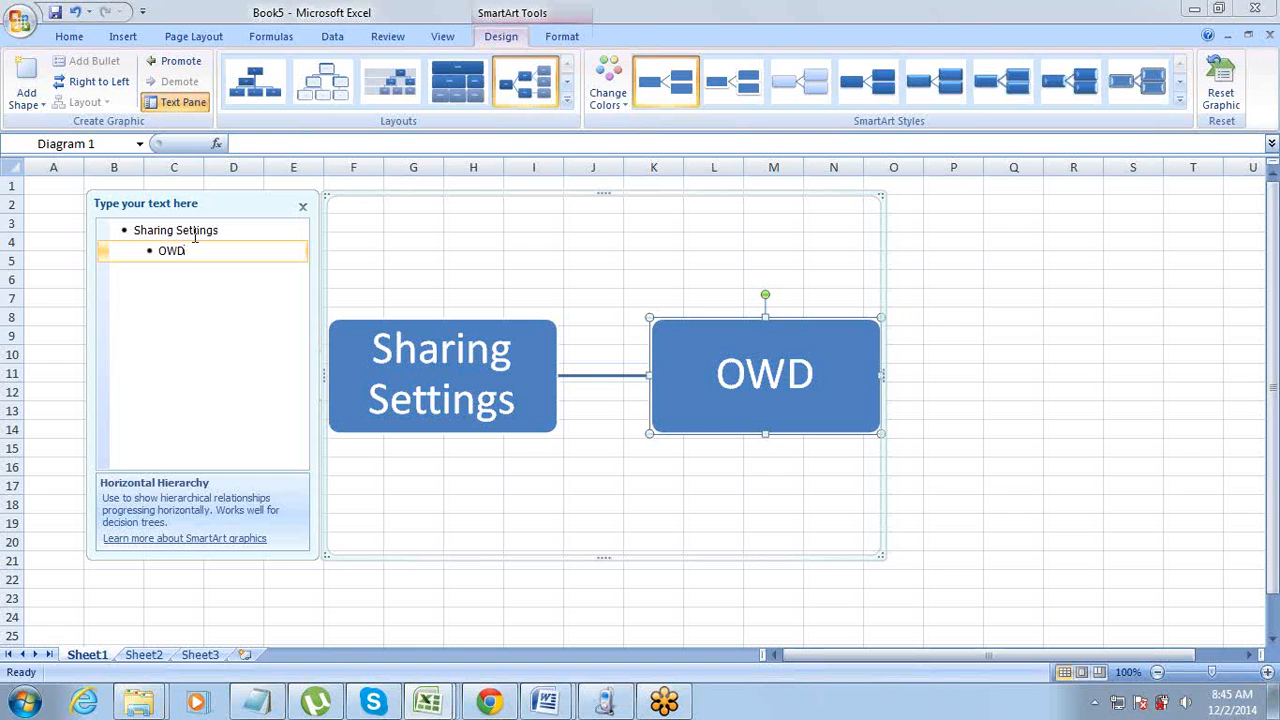
- Add "Private" and "Public" as two child shapes beneath OWD in the SmartArt hierarchy
key("Return")
key("Tab")
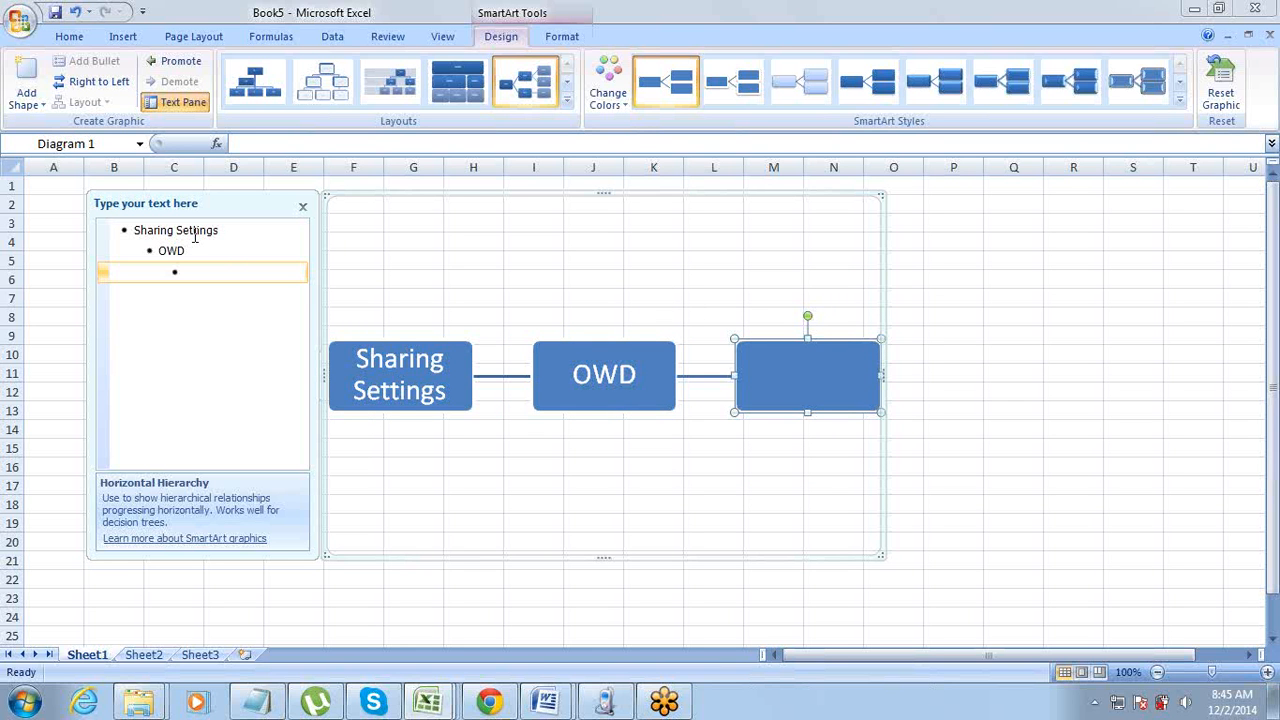
type("Private")
key("Return")
type("P")
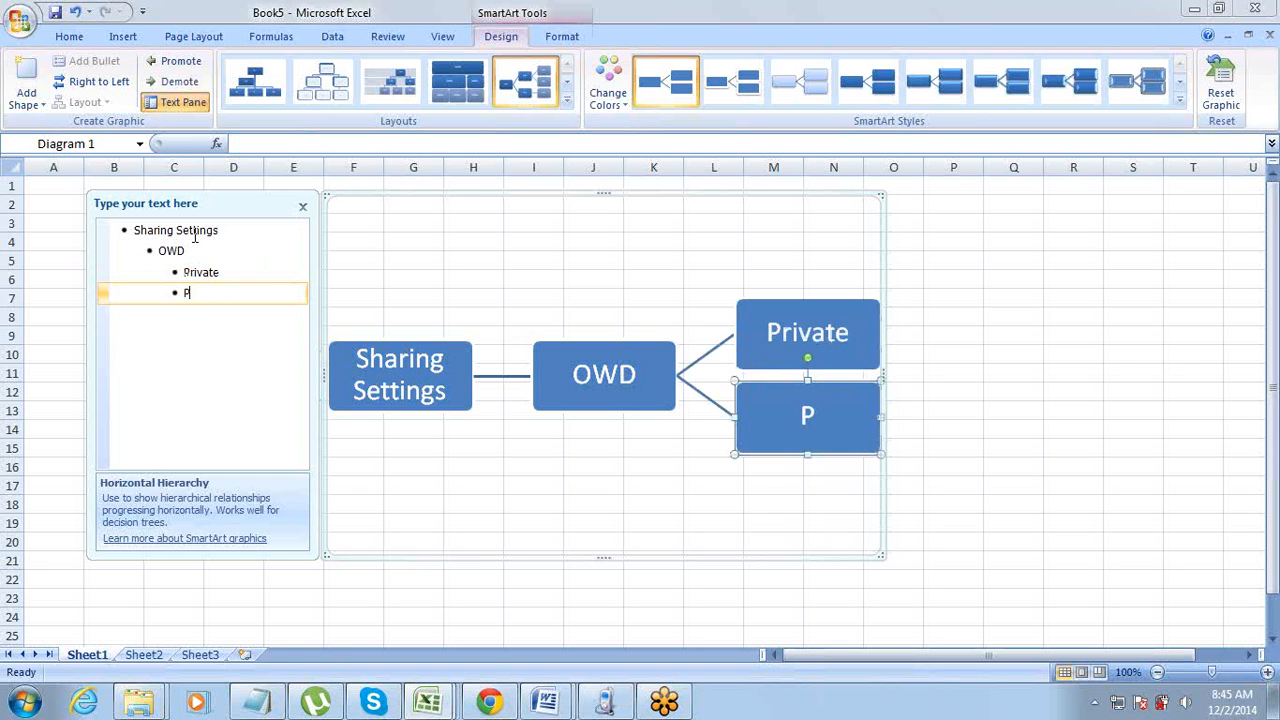
type("ublic")
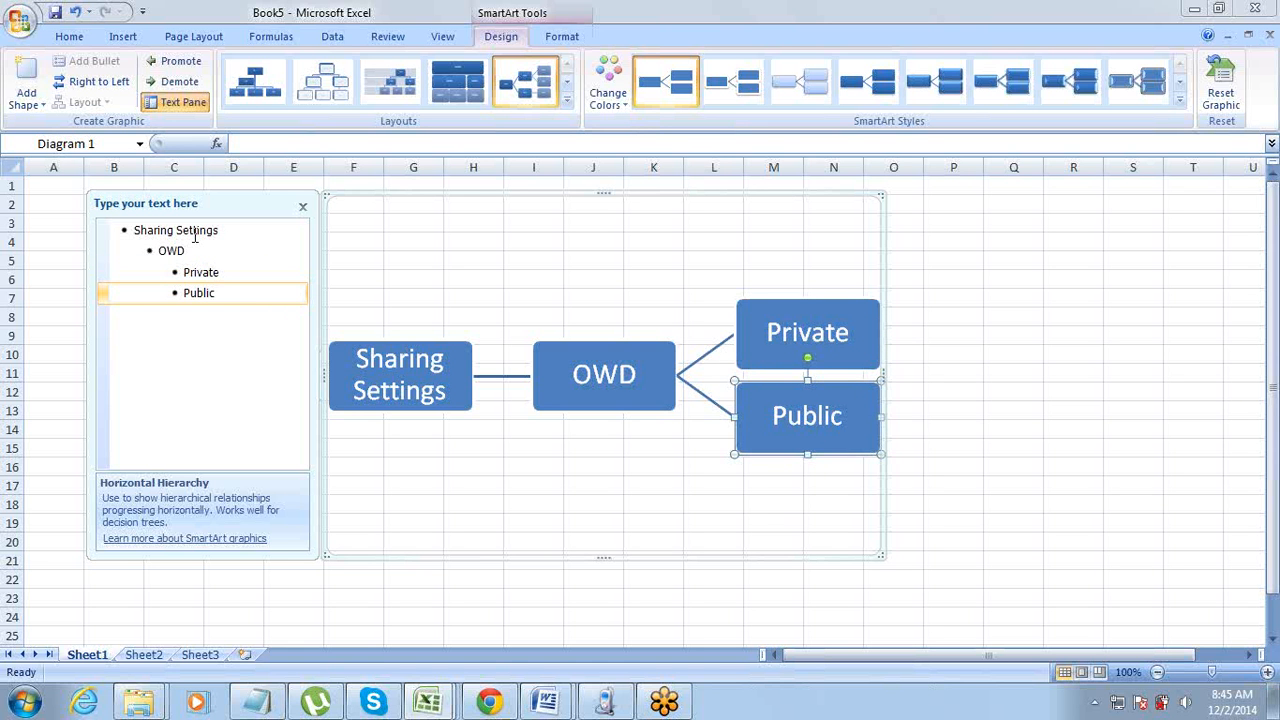
- Remove the Private shape from the hierarchy and place Public directly under Sharing Settings, on the same level as OWD
key("Up")
key("shift+Home")
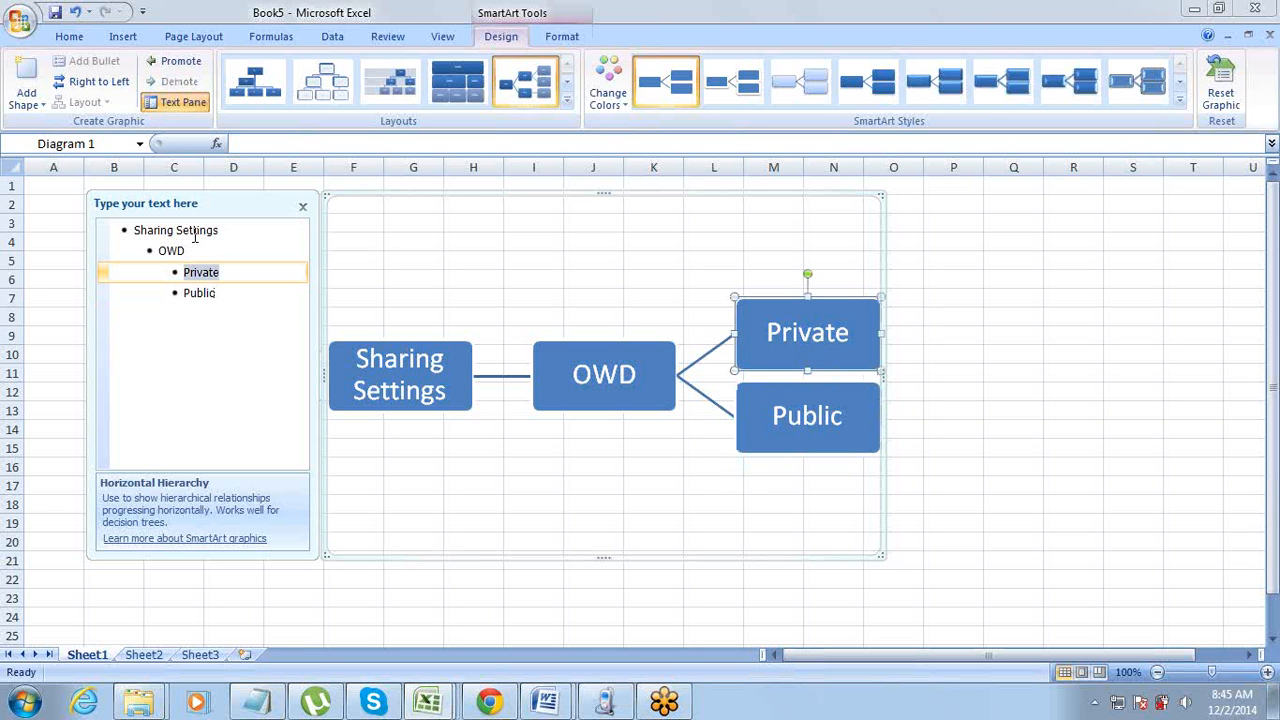
key("BackSpace")
key("Down")
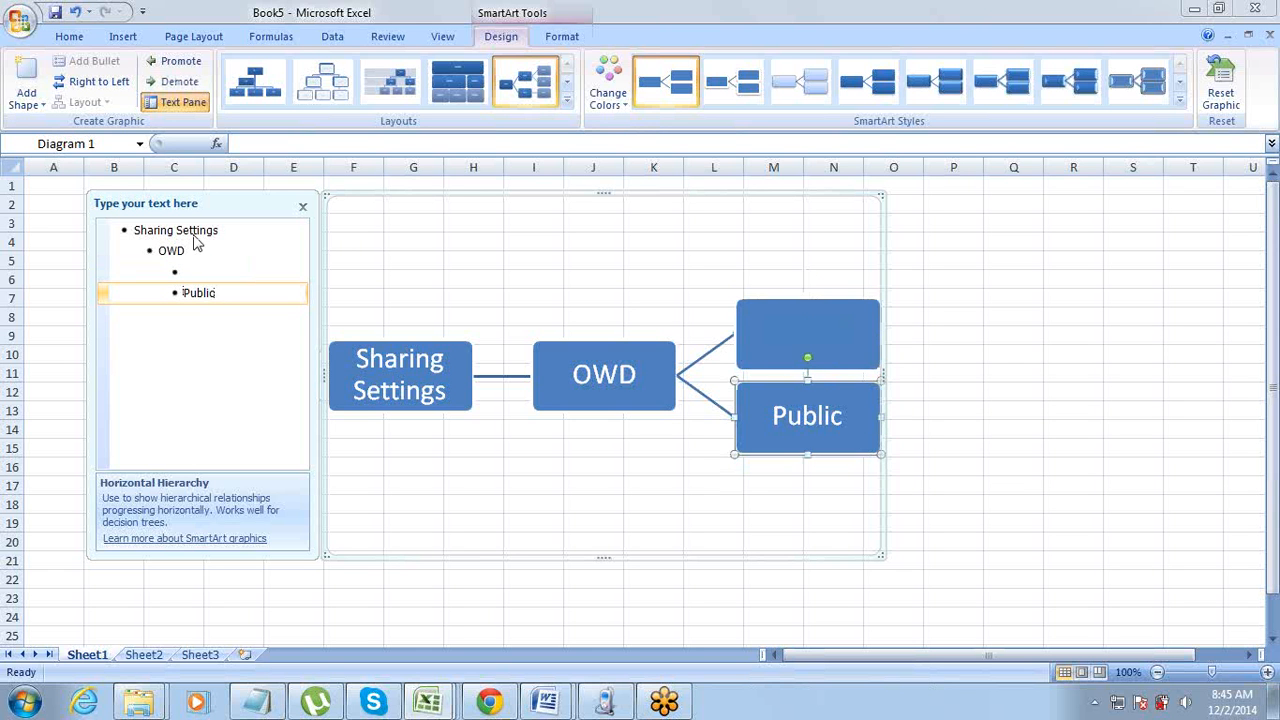
key("Up")
key("shift+Tab")
key("shift+Tab")
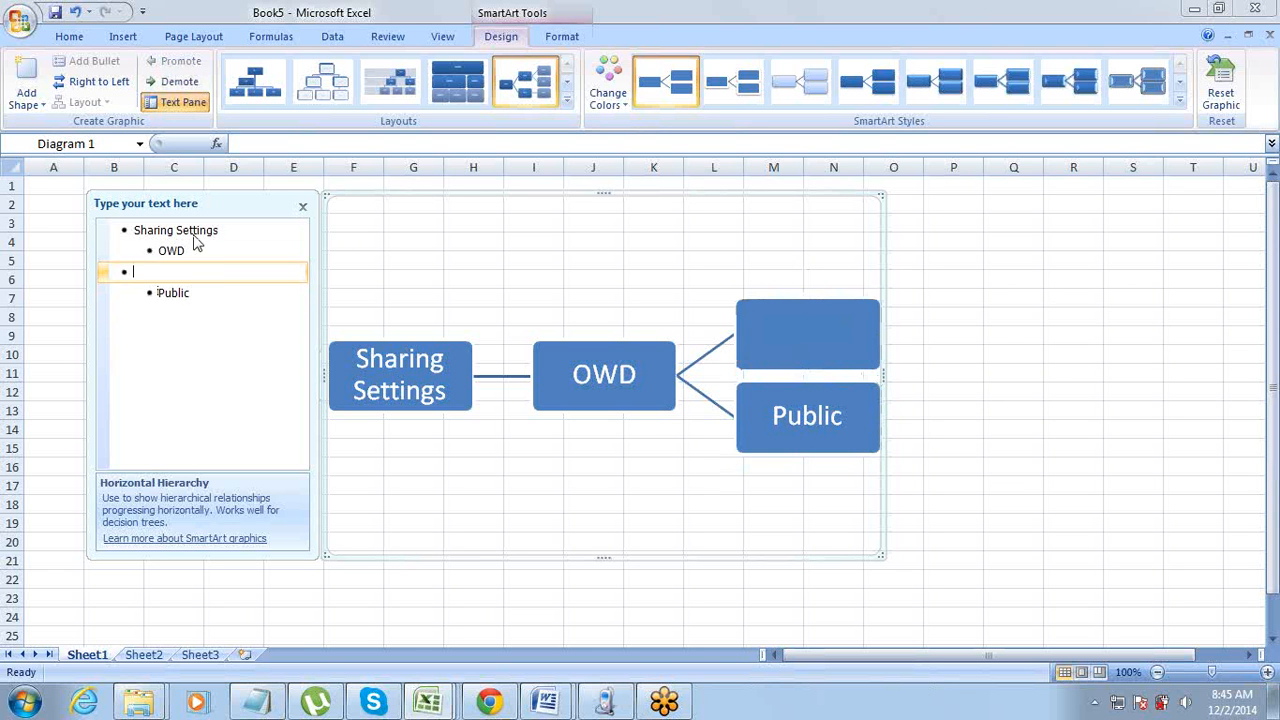
key("BackSpace")
key("Down")
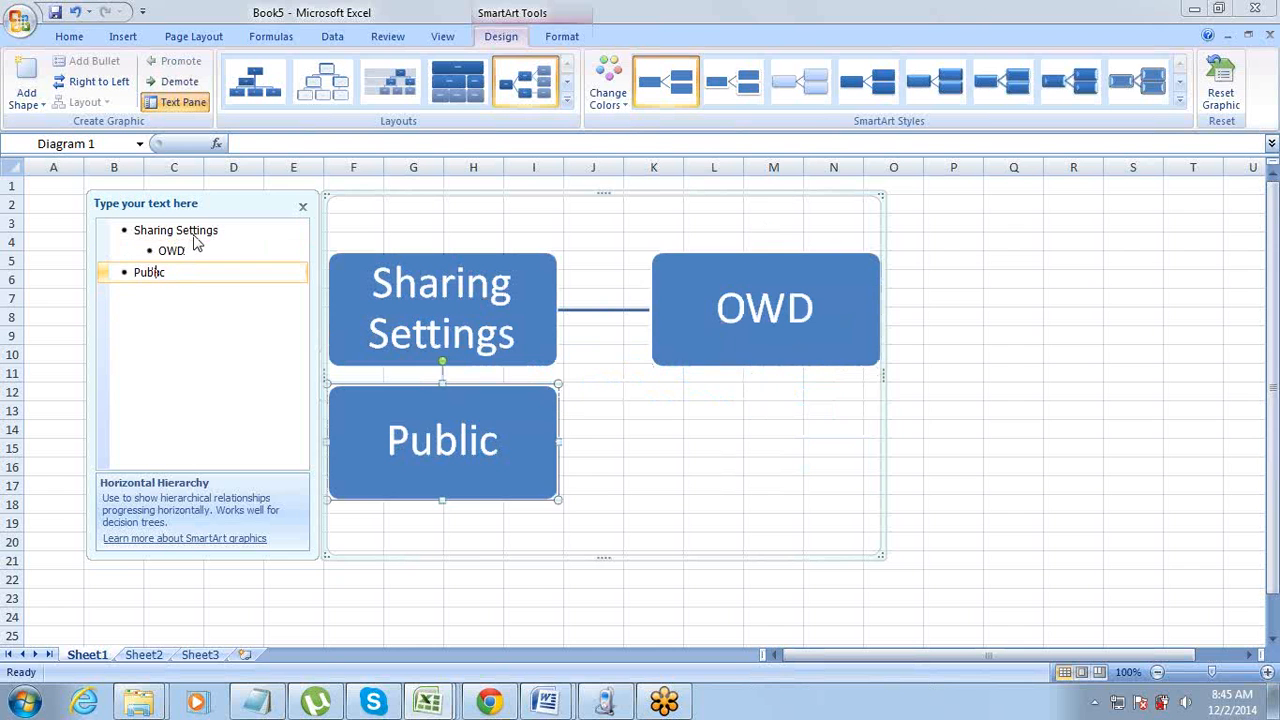
key("Tab")
key("Tab")
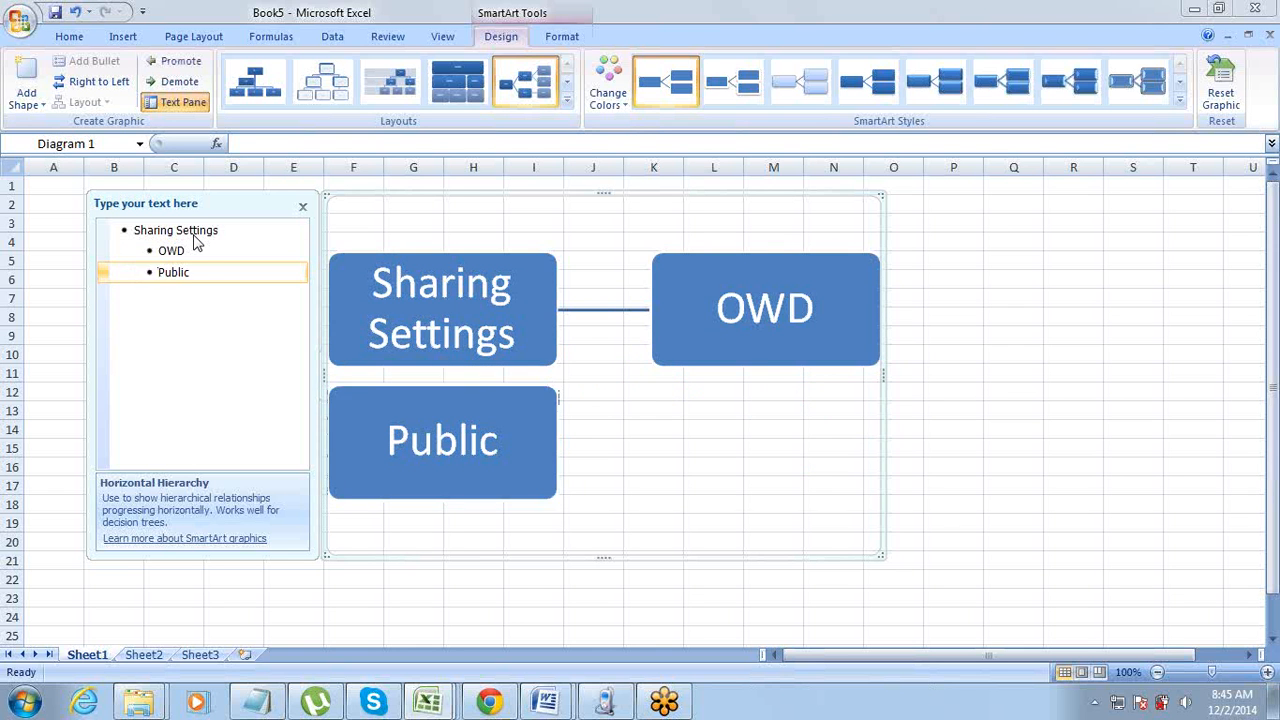
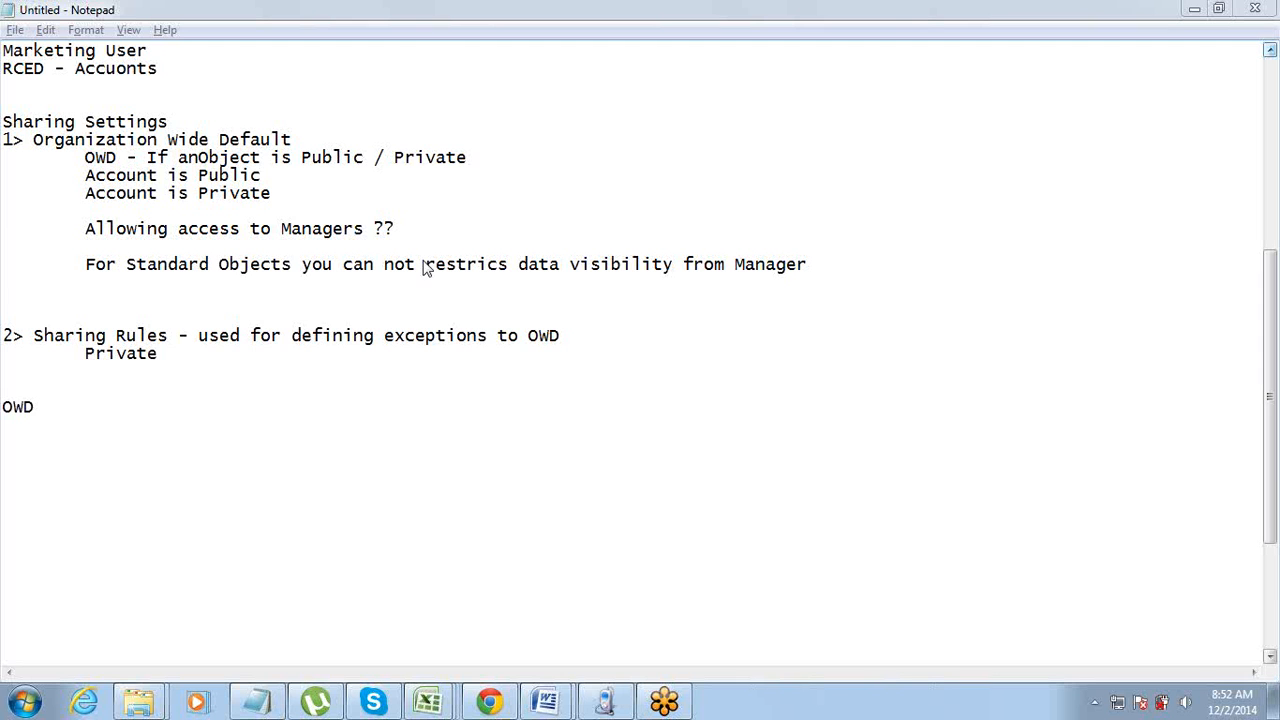
- Switch to Notepad and add the line "Addiitonal Permissions on profile" two lines below OWD
left_click(44, 412)
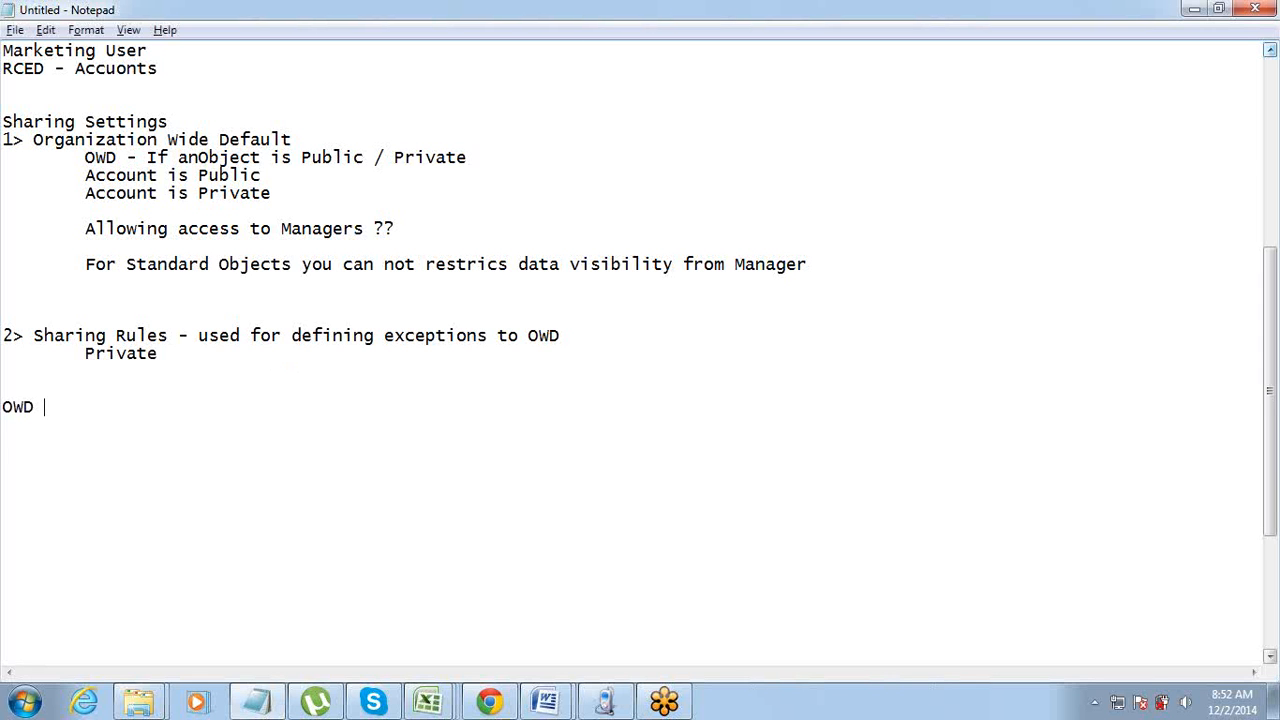
key("Return")
key("Return")
type("Addiiton")
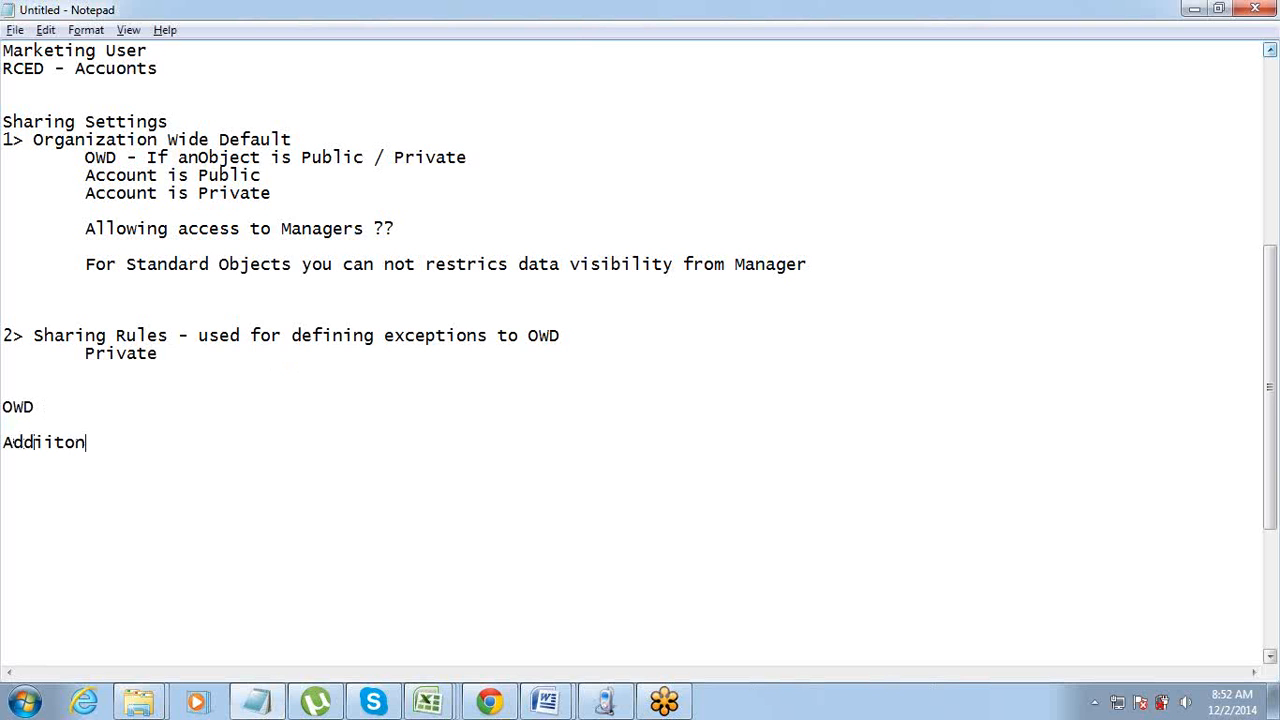
type("al Permission")
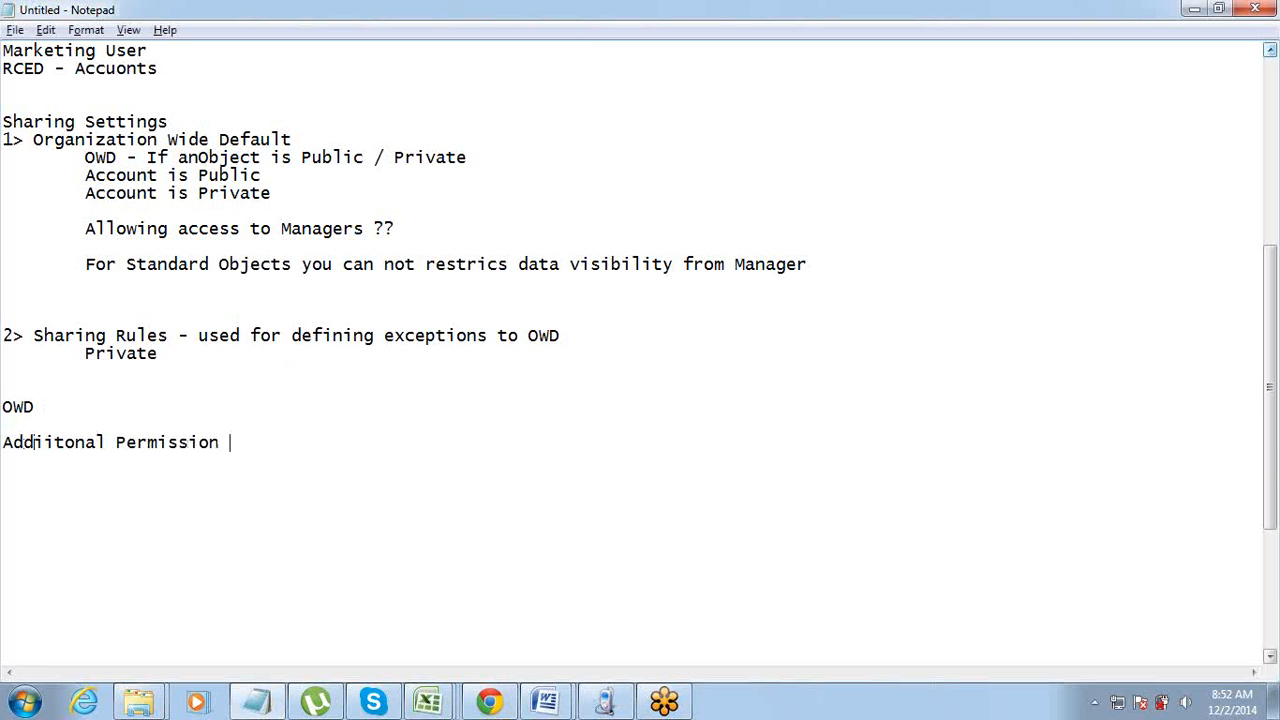
key("BackSpace")
type("s on rofile")
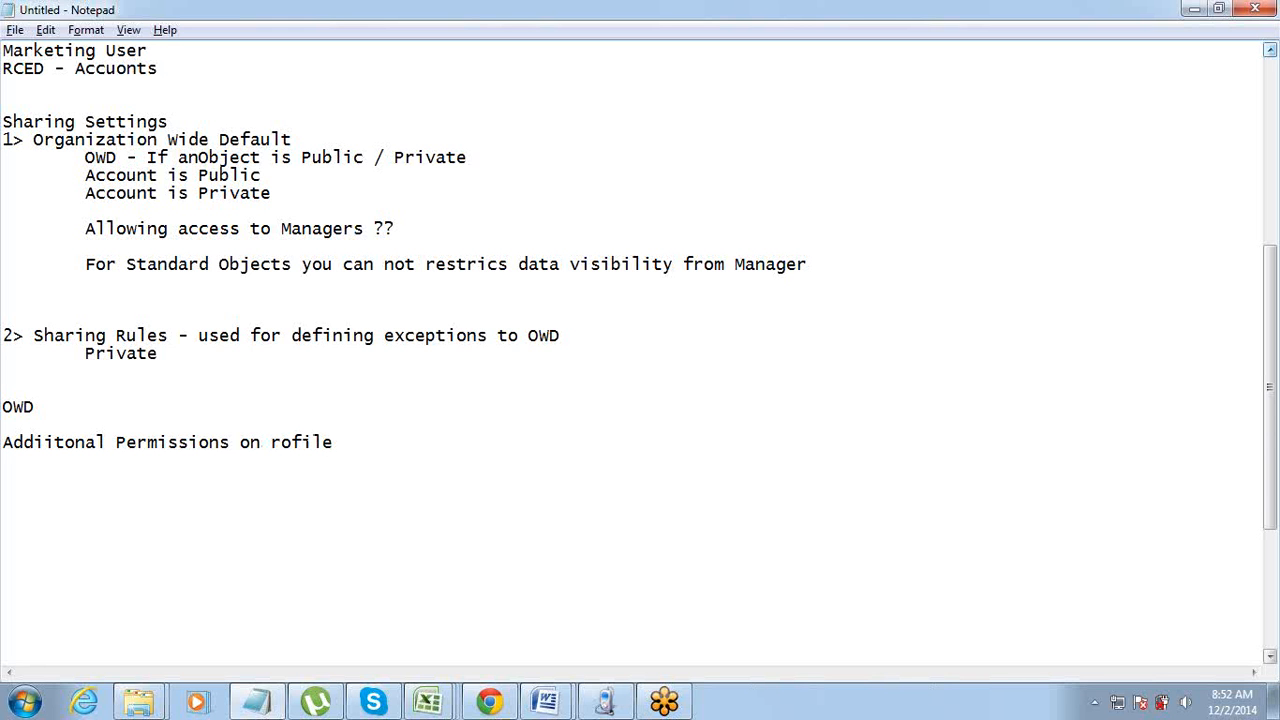
type("p")
- Switch to the Salesforce setup page in Chrome and open the Profiles list under Manage Users
mouse_move(478, 705)
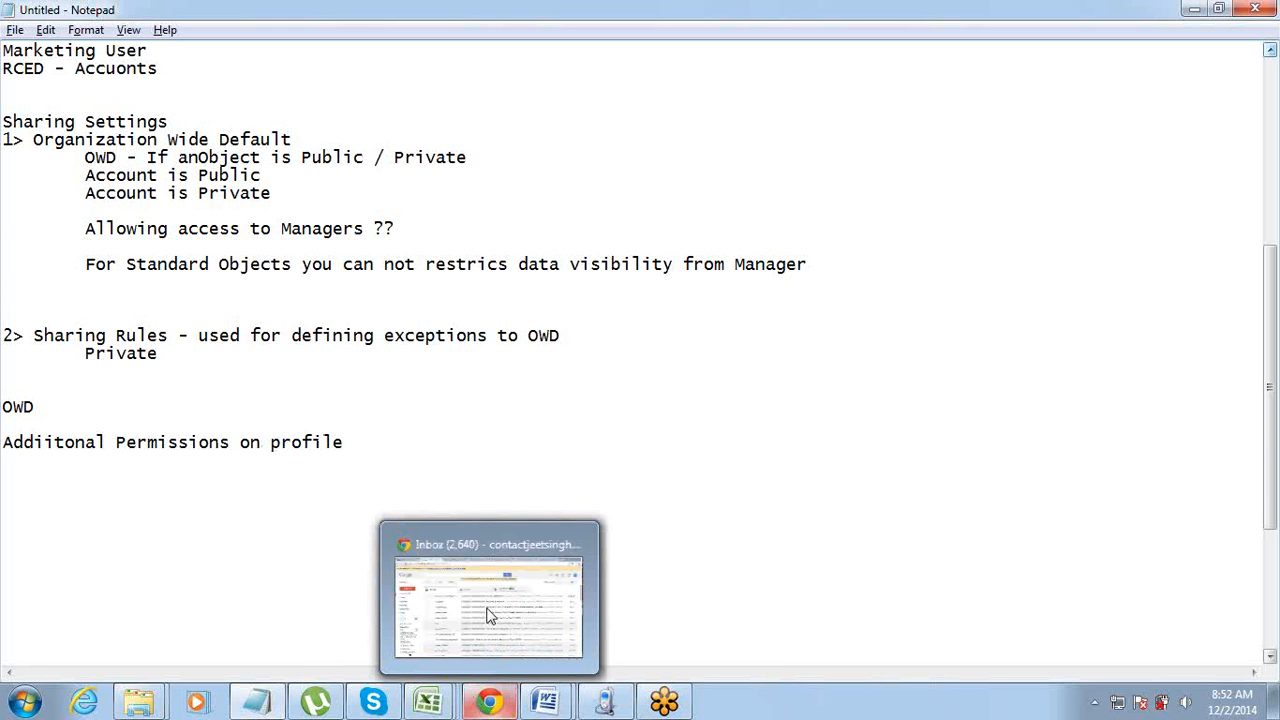
left_click(495, 538)
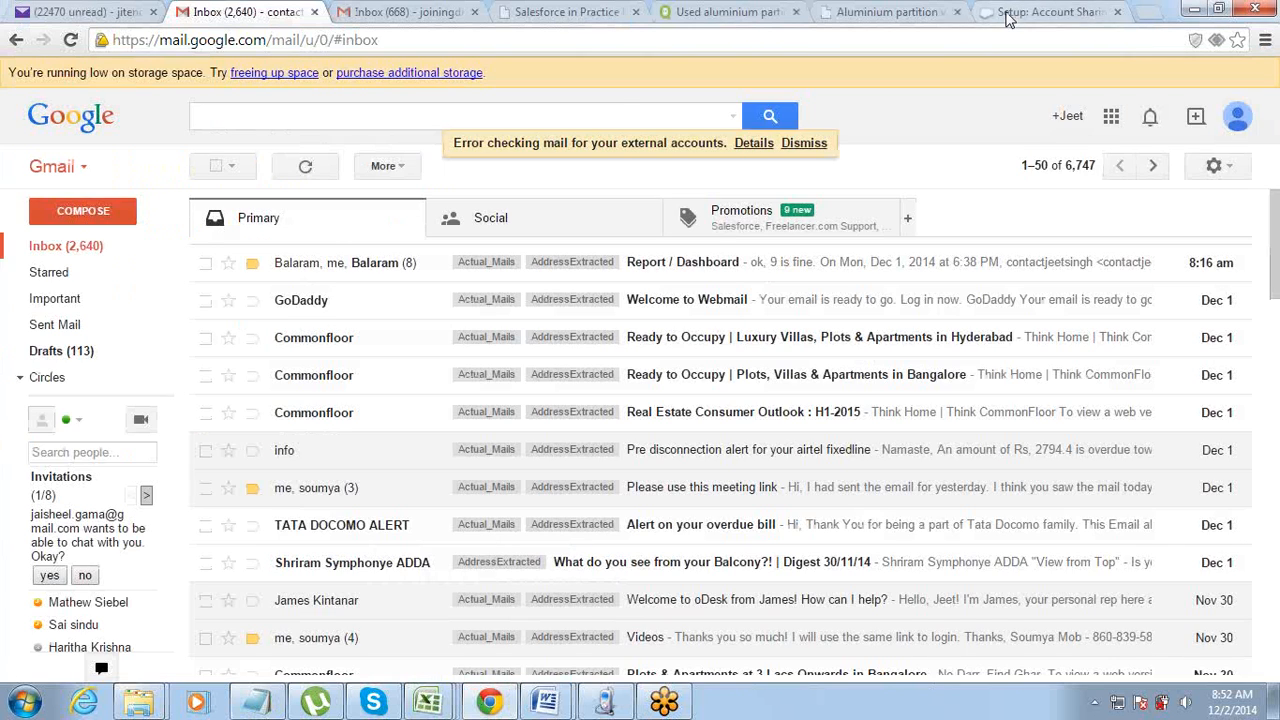
left_click(1015, 14)
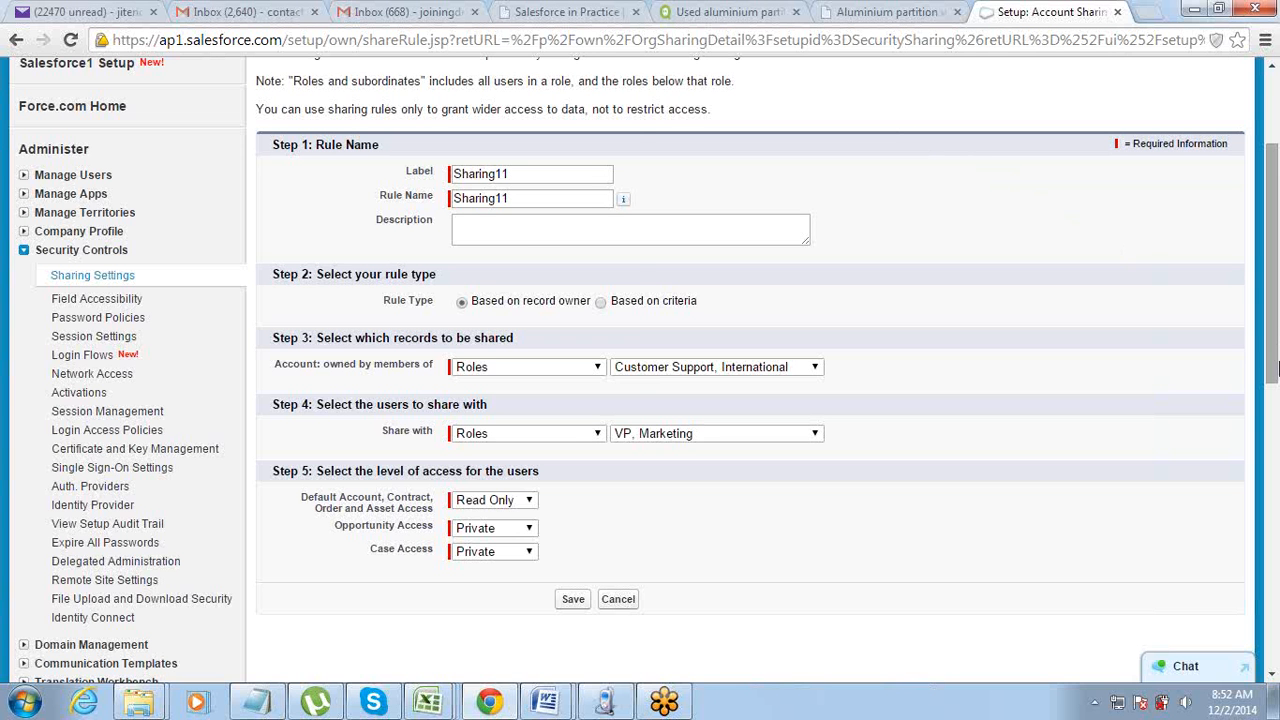
left_click_drag(1273, 370, 1263, 283)
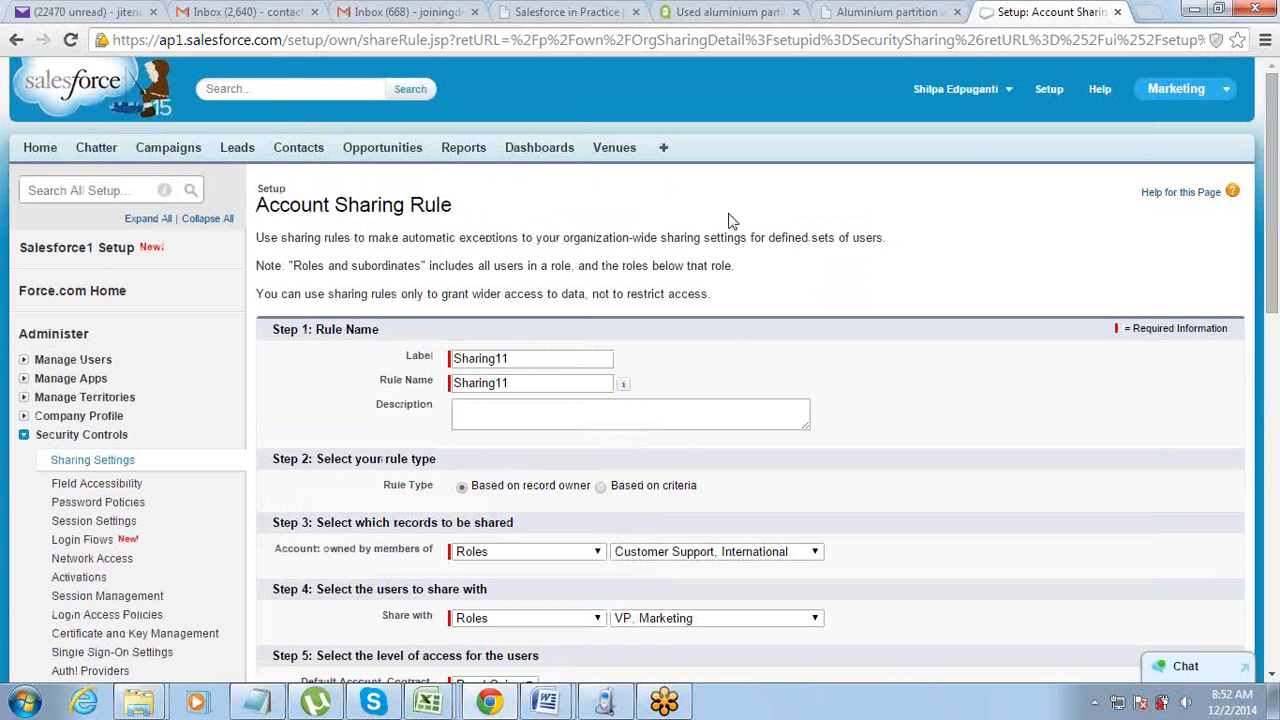
left_click(25, 363)
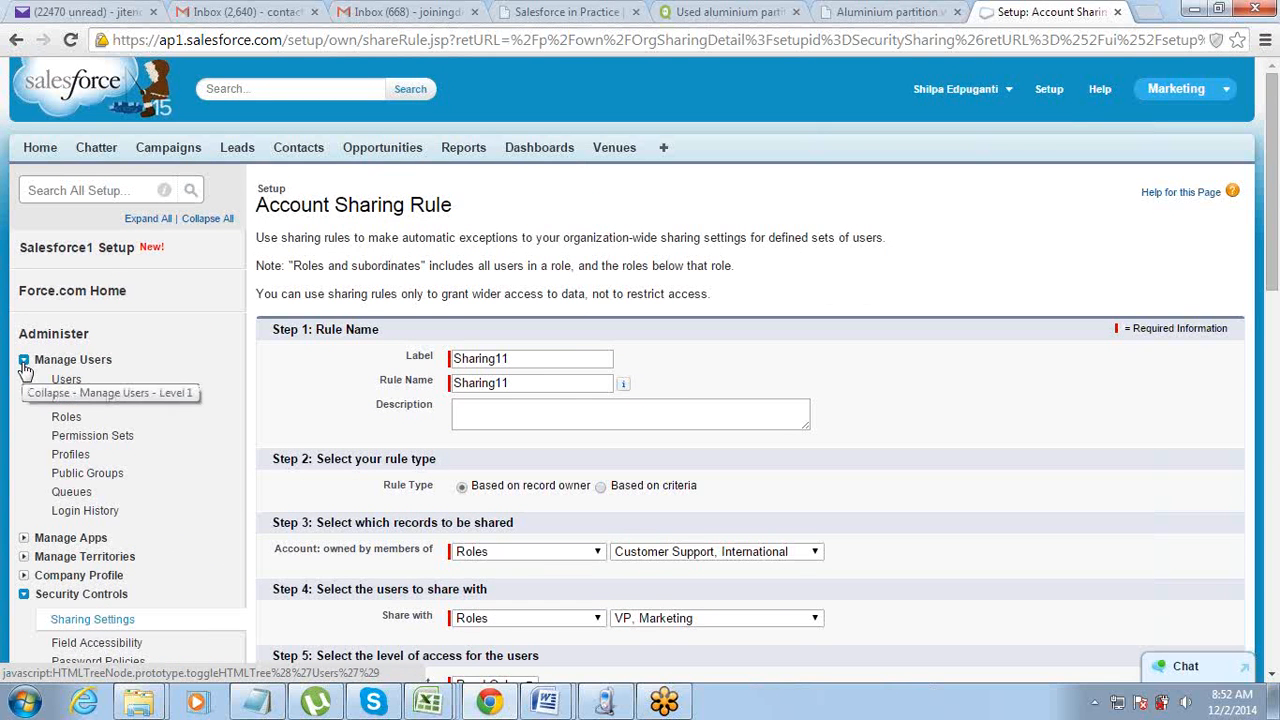
left_click(70, 455)
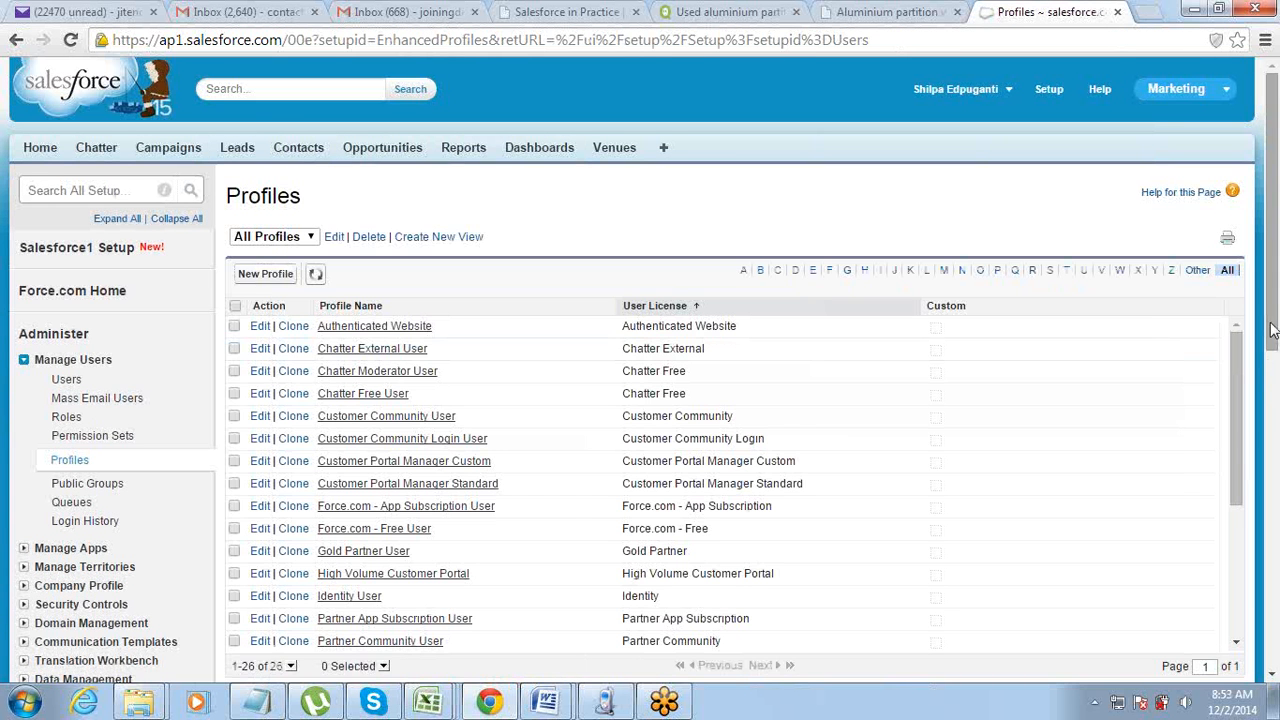
- Start a new profile from the Profiles list, with Marketing User as the existing profile to clone
scroll(1240, 312, "down", 3)
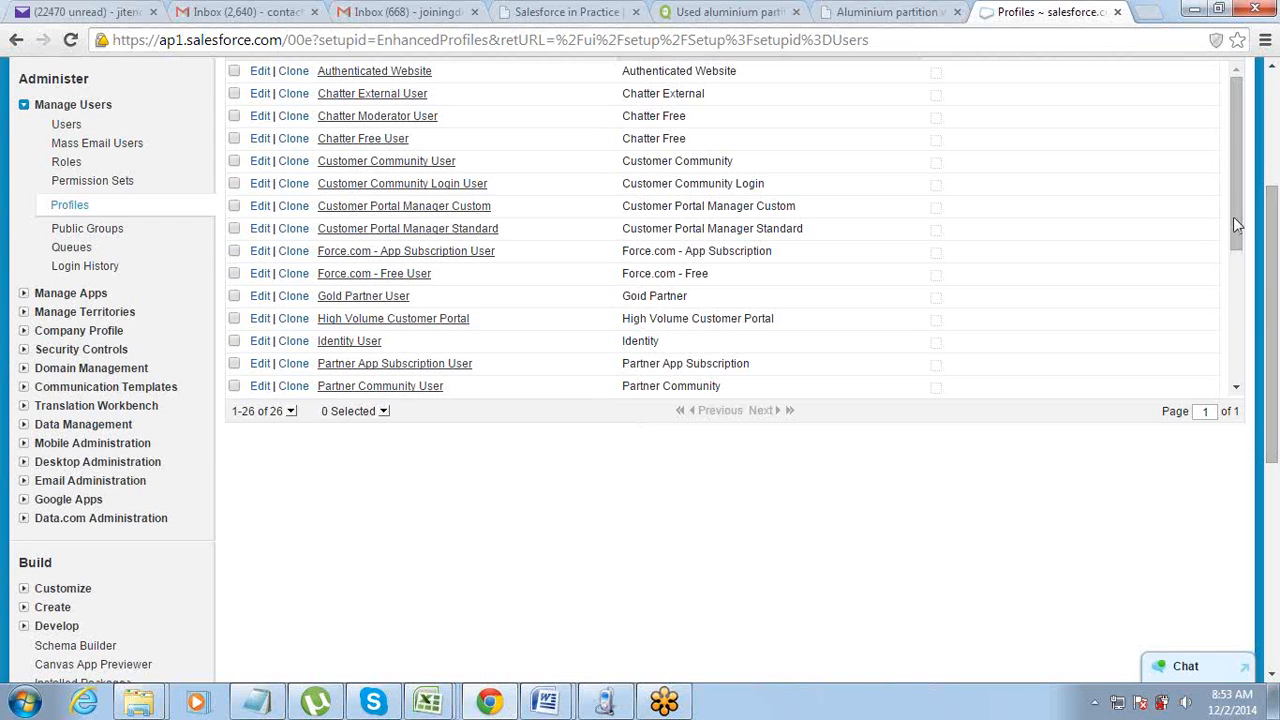
left_click_drag(1233, 217, 1223, 146)
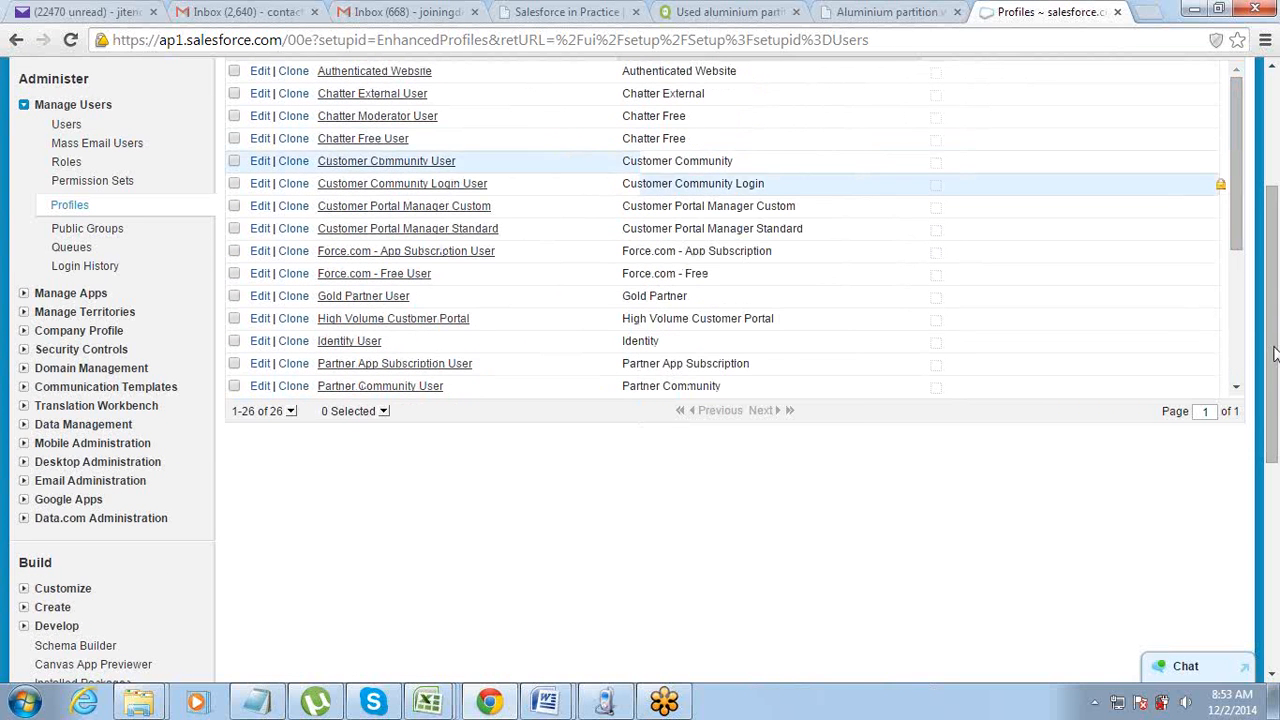
left_click_drag(1276, 424, 1238, 495)
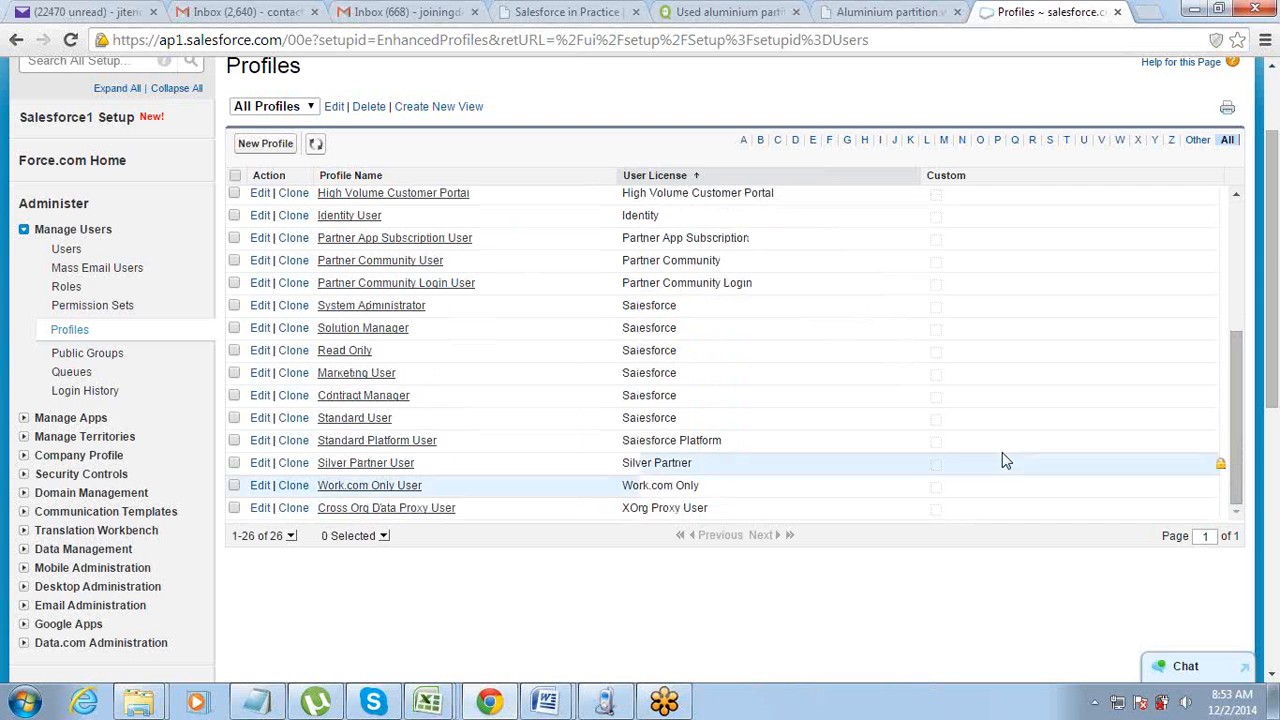
left_click(265, 145)
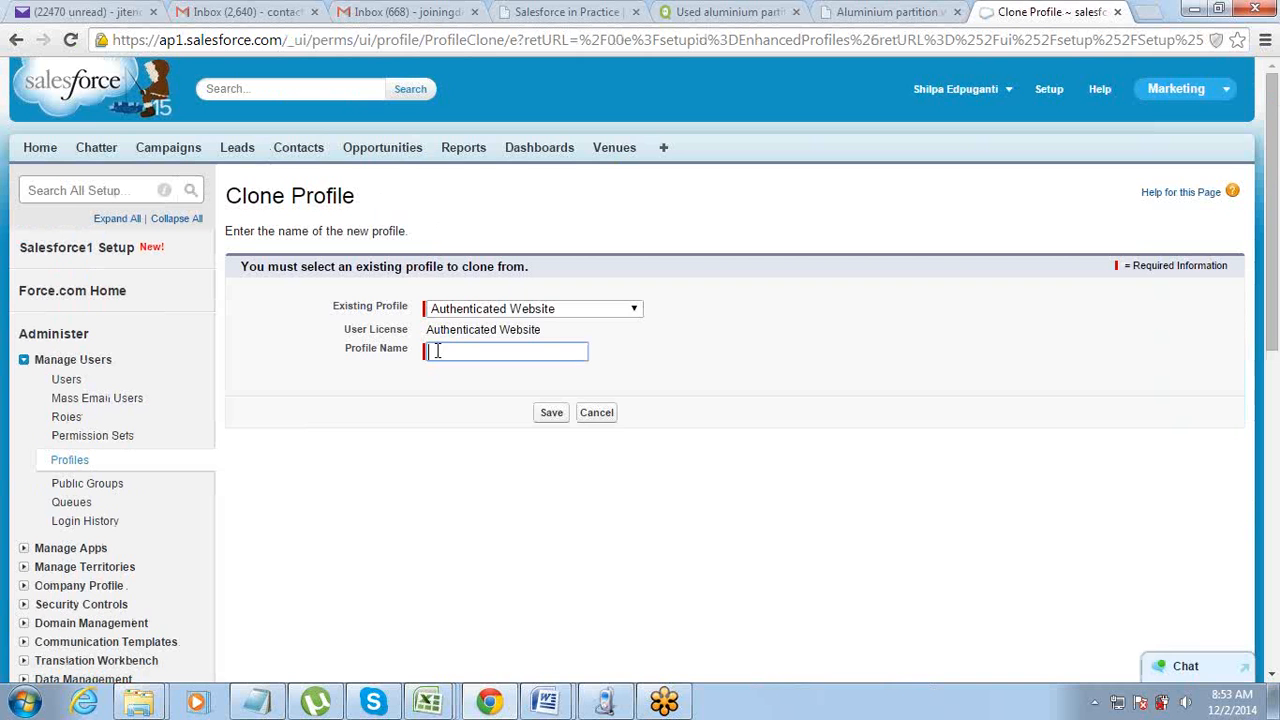
left_click(487, 310)
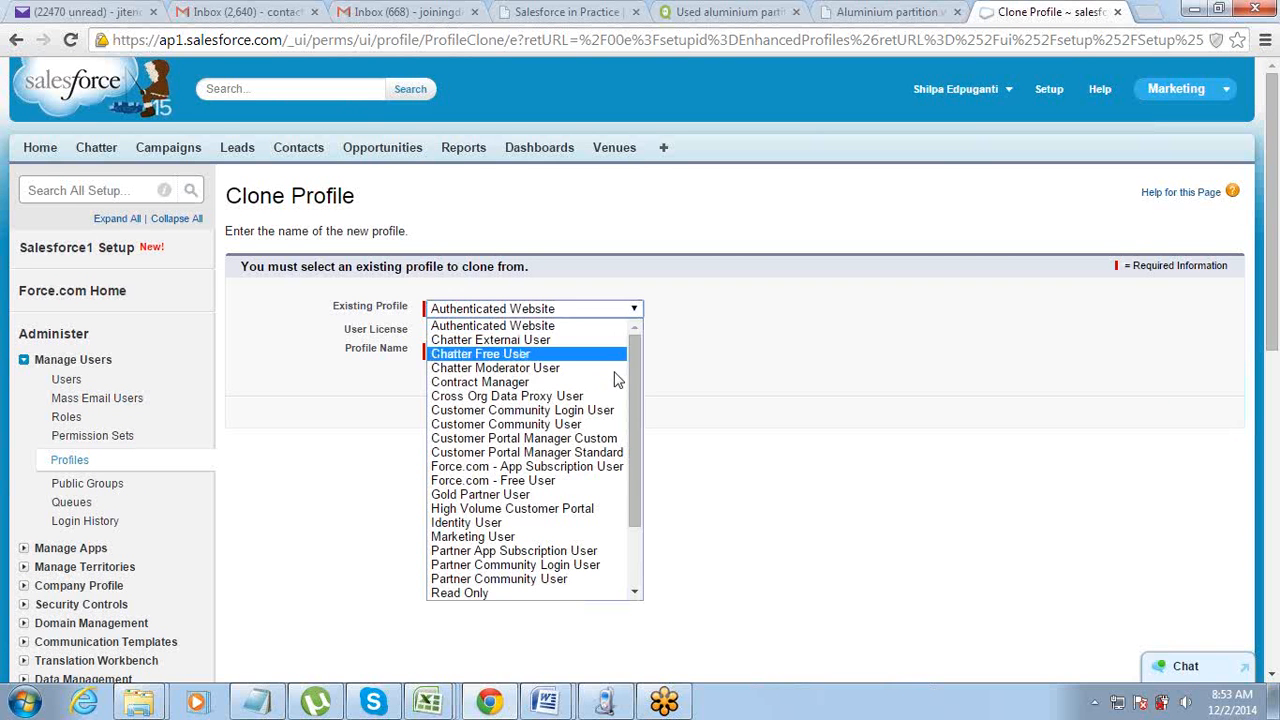
scroll(636, 390, "down", 1)
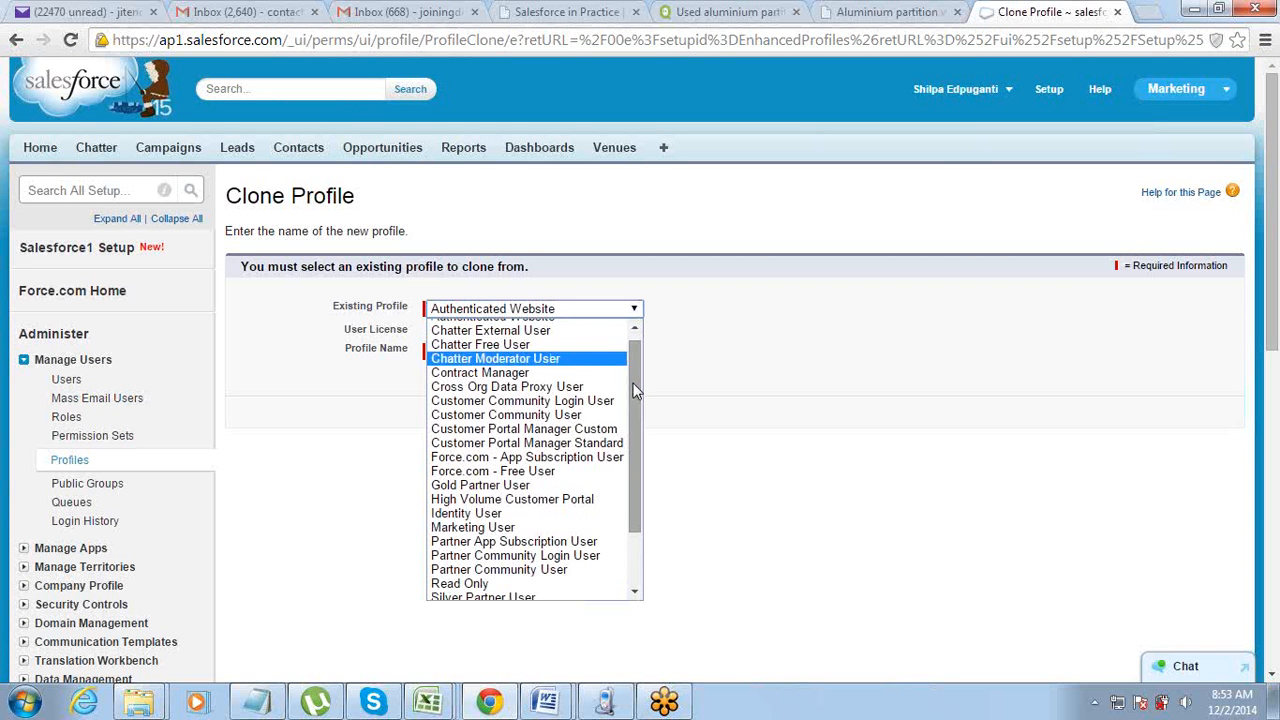
left_click(507, 528)
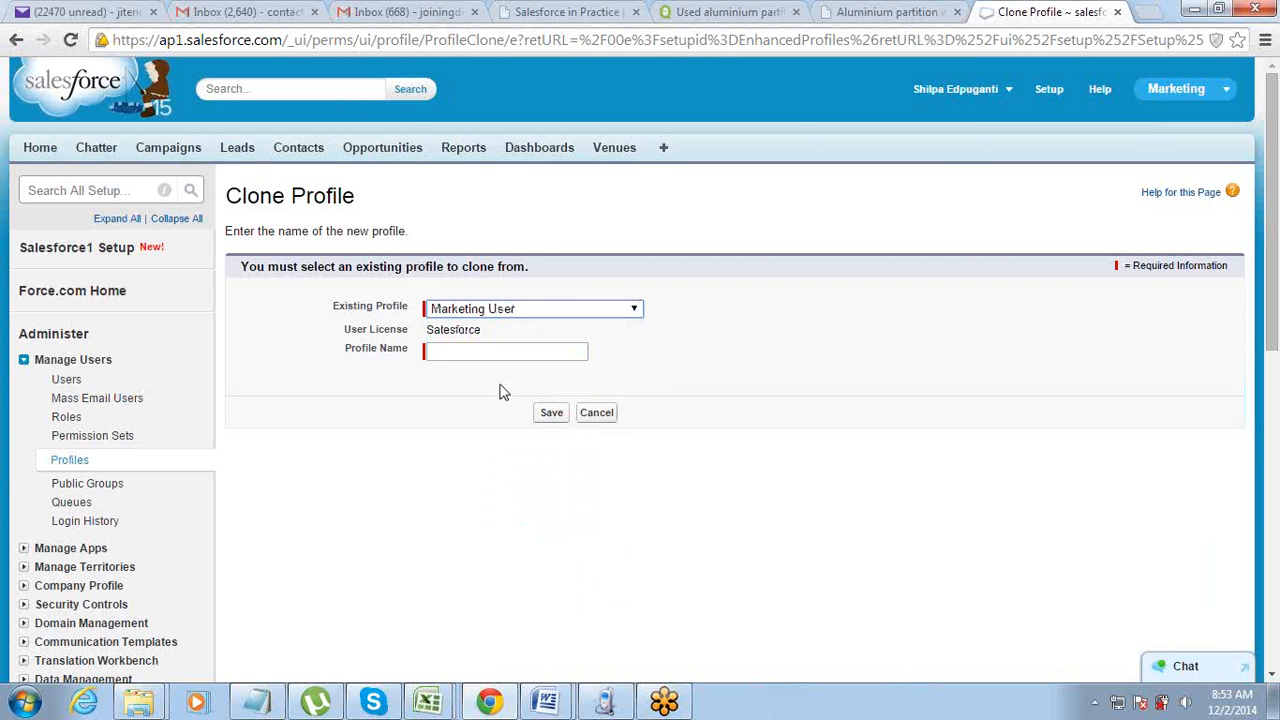
- Name the cloned profile "My_Profile" and save it
left_click(503, 347)
type("My")
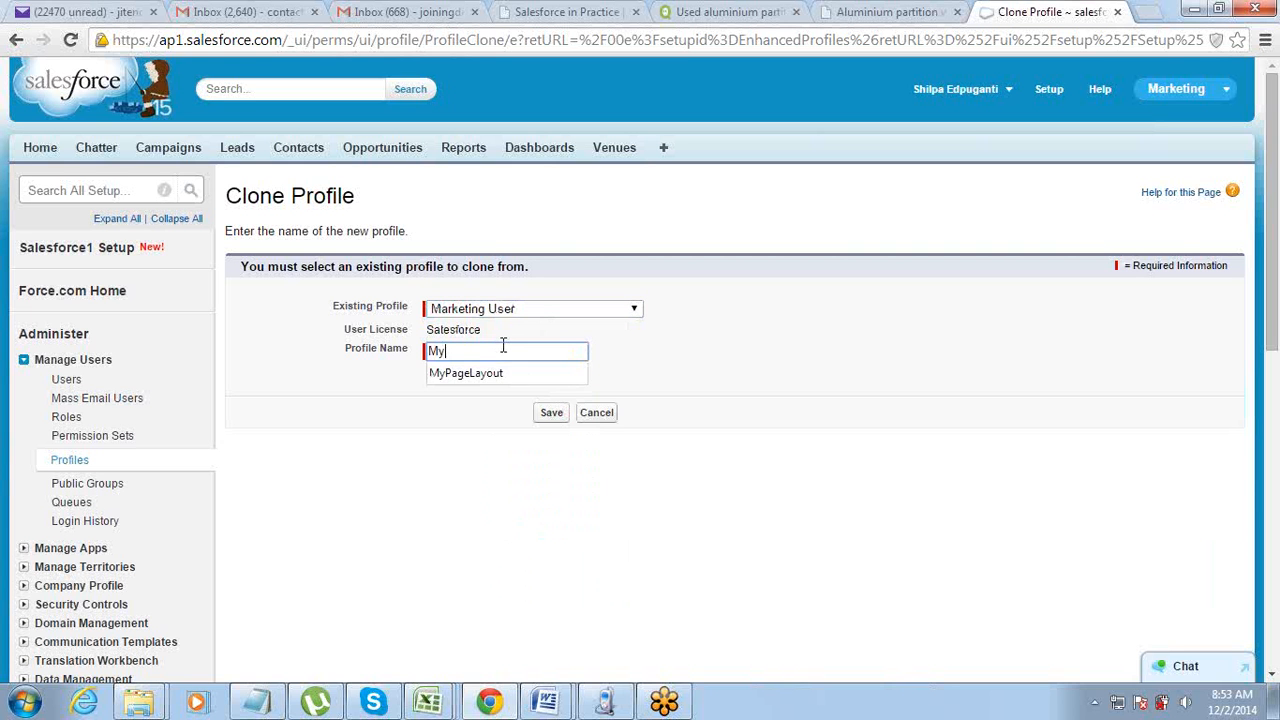
type("+Profile")
key("ctrl+Left")
key("shift+Left")
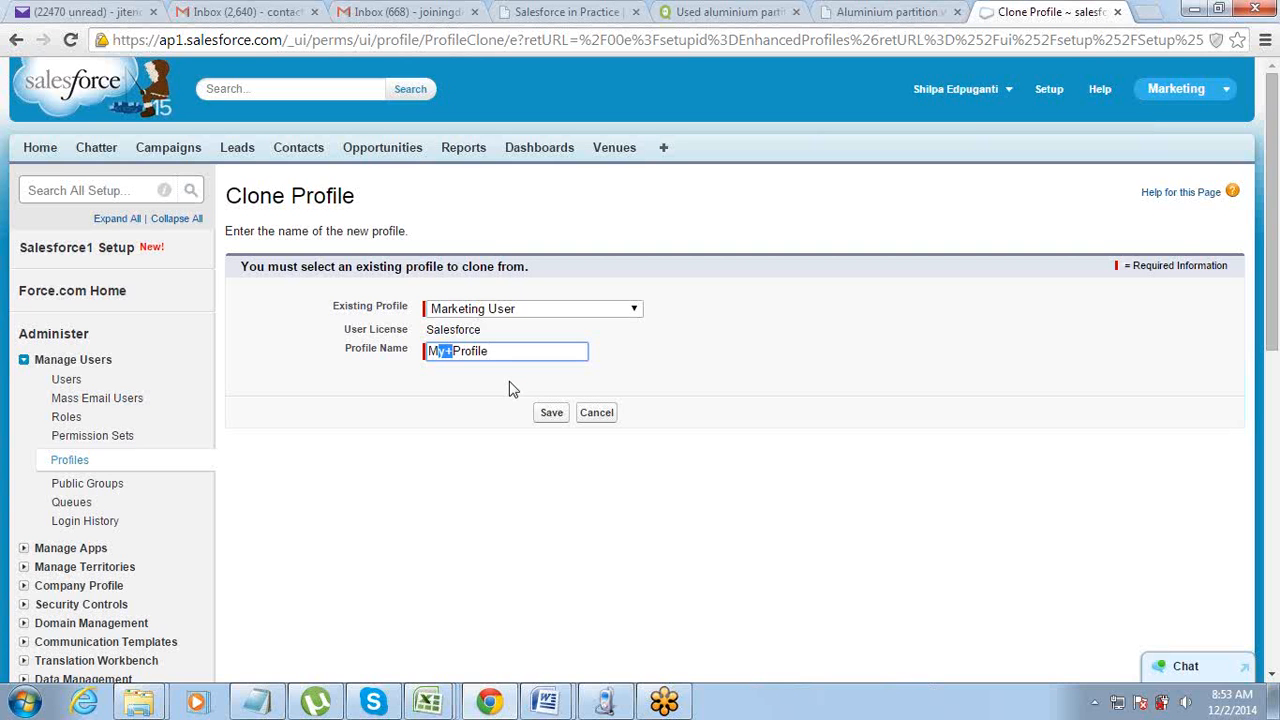
type("_")
left_click(547, 412)
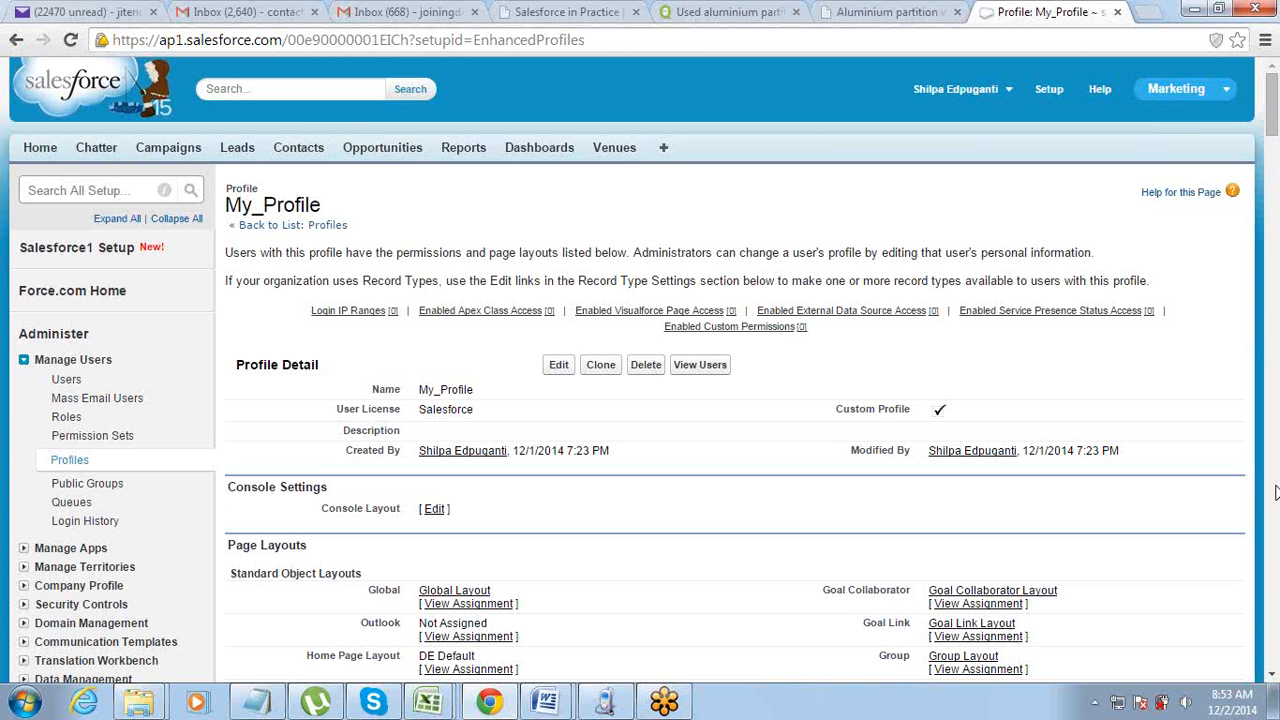
- Examine the Basic Access and Data Administration columns in My_Profile's Standard Object Permissions
left_click(1271, 676)
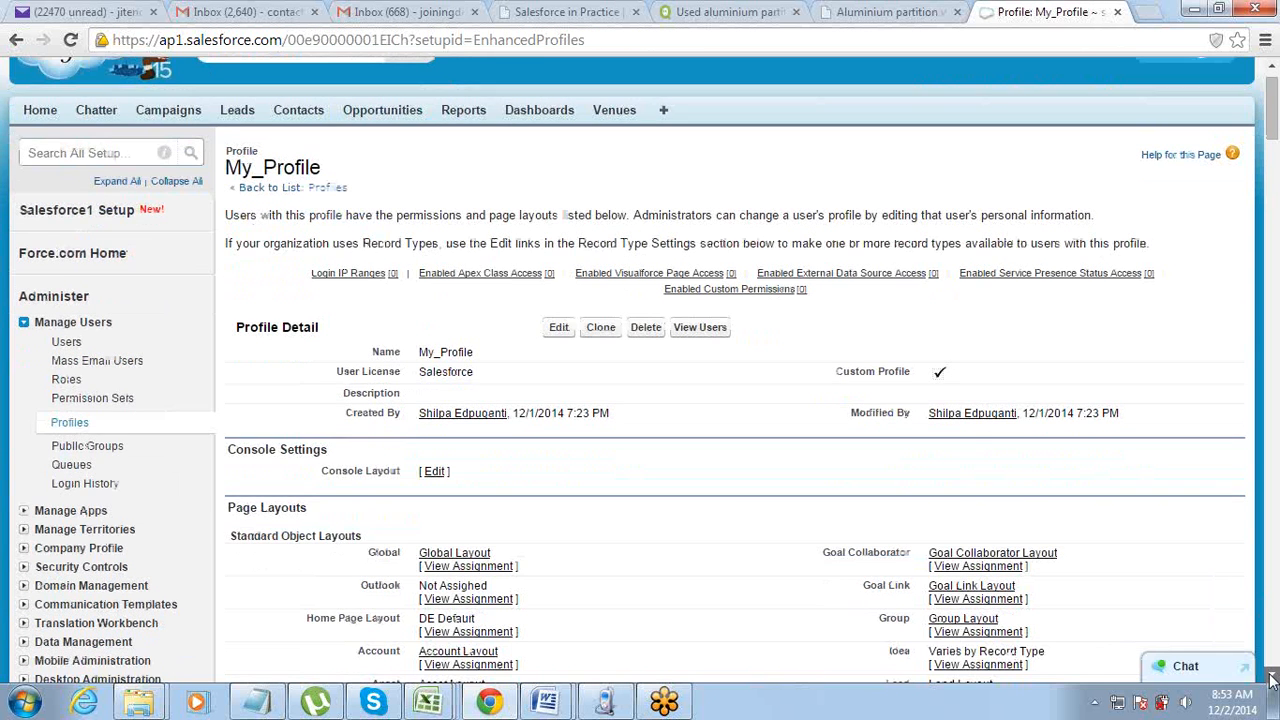
left_click_drag(1271, 676, 1271, 678)
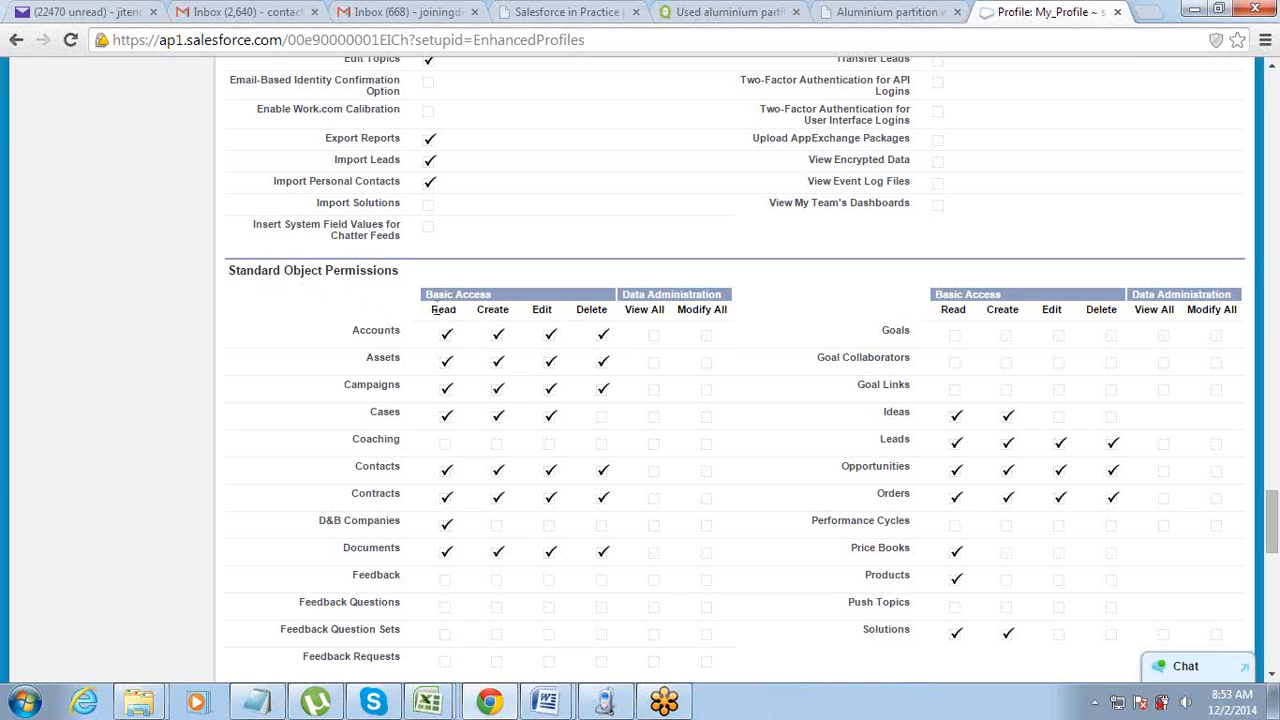
double_click(440, 309)
double_click(591, 309)
left_click(626, 311)
mouse_move(626, 311)
left_mouse_down()
mouse_move(731, 297)
mouse_move(718, 308)
mouse_move(626, 297)
left_mouse_up()
left_click(680, 311)
left_click(718, 308)
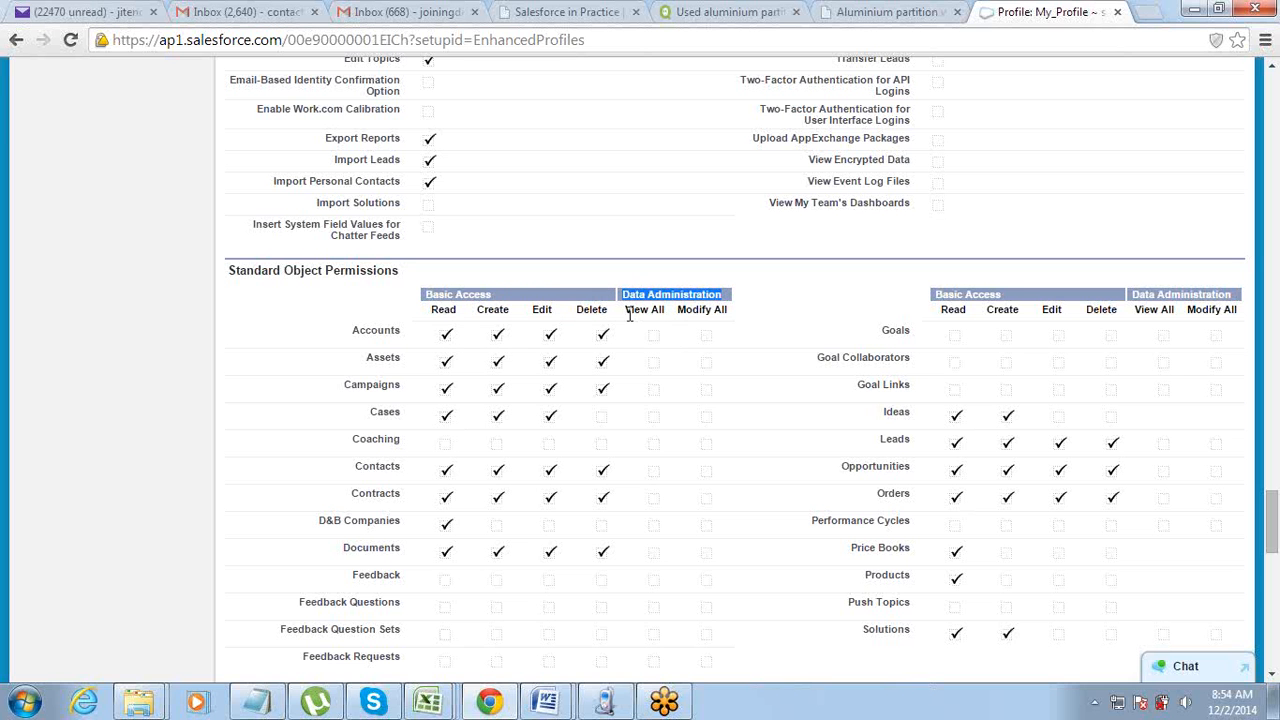
- Examine the View All permission and the Accounts row in My_Profile's Standard Object Permissions
left_click_drag(624, 310, 670, 309)
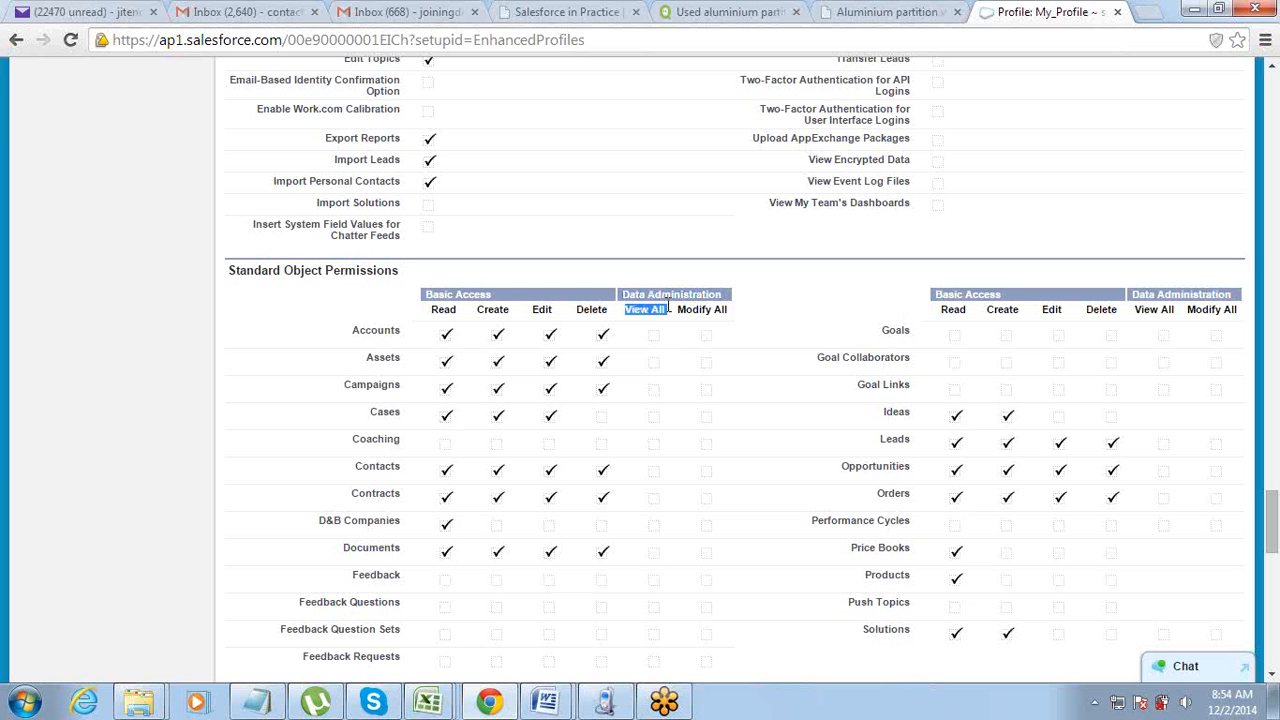
left_click(674, 316)
left_click_drag(667, 310, 627, 311)
left_click(347, 341)
left_click_drag(347, 341, 400, 333)
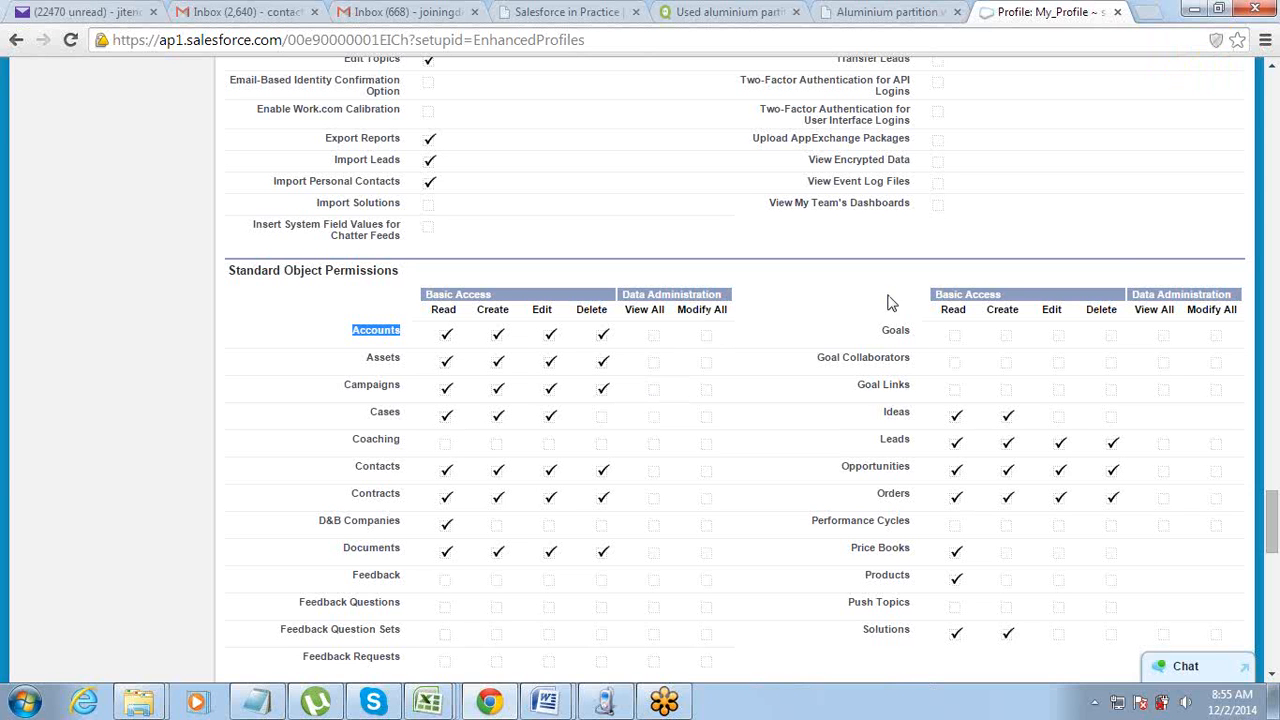
left_click(1098, 287)
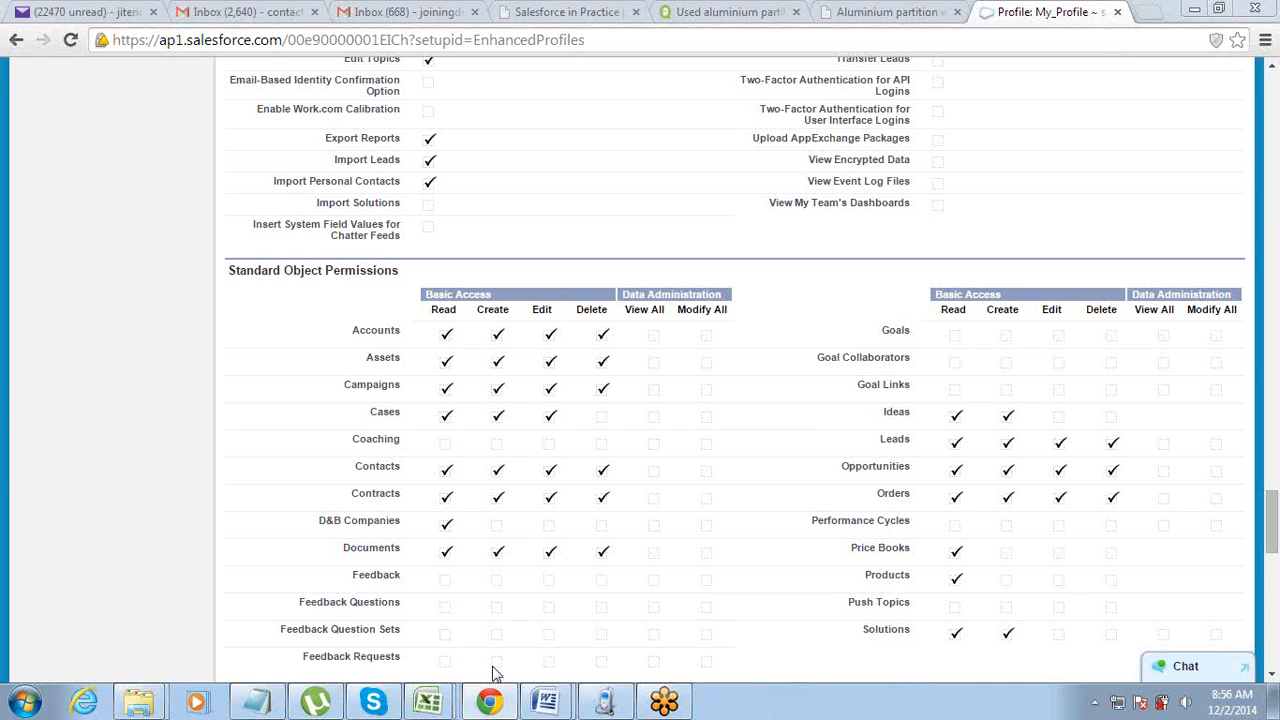
- Switch to the Notepad notes and review the Sharing Settings lines on manager access and data visibility for standard objects
left_click(266, 704)
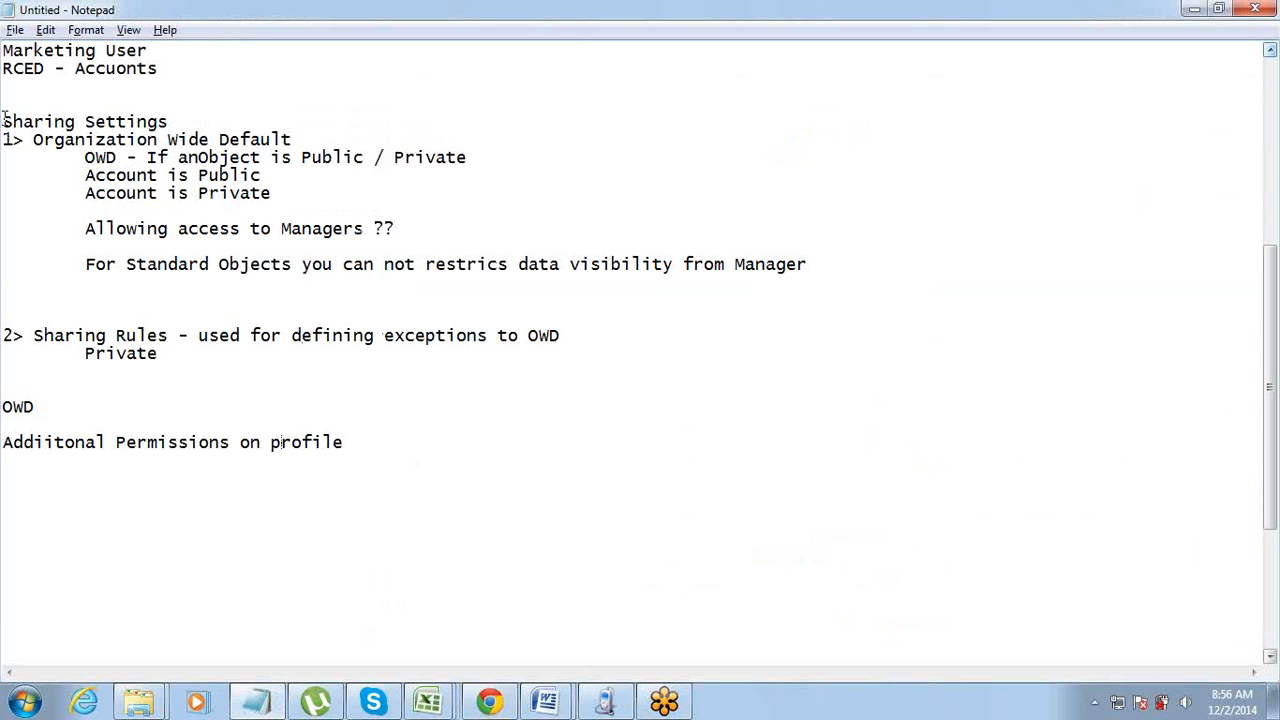
left_click_drag(3, 122, 158, 122)
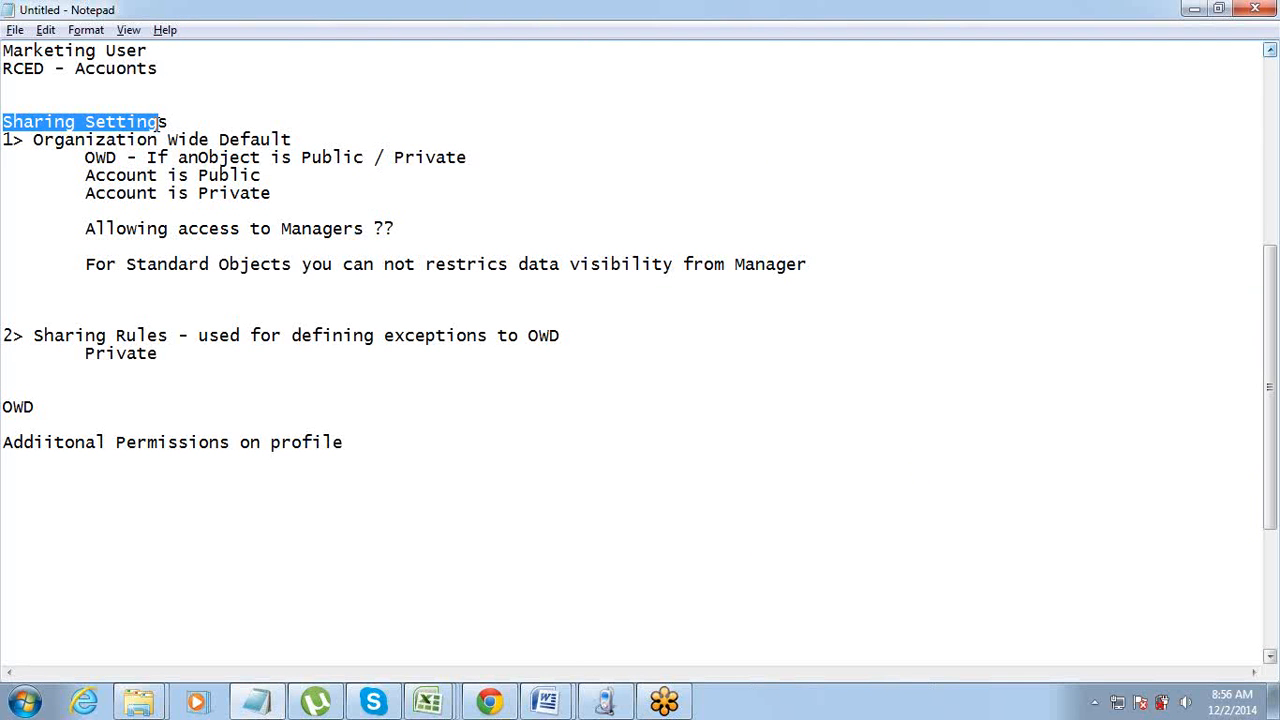
left_click(190, 227)
left_click_drag(190, 227, 294, 246)
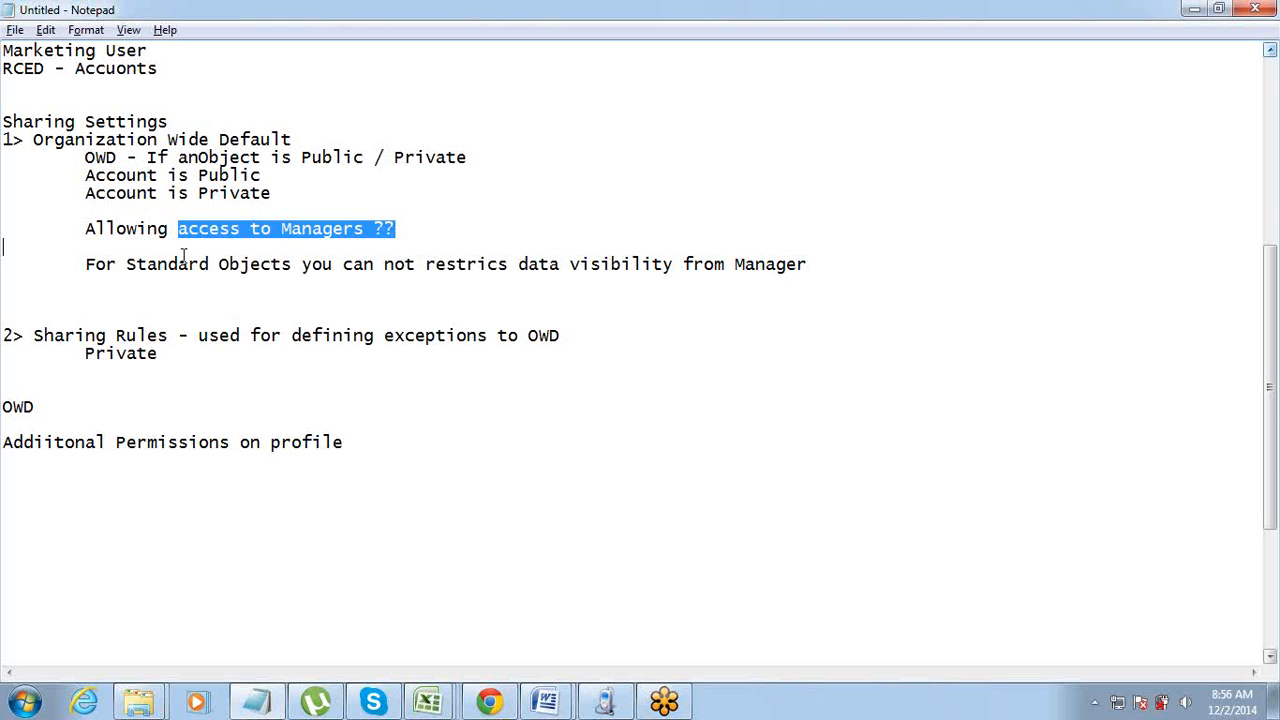
left_click(86, 264)
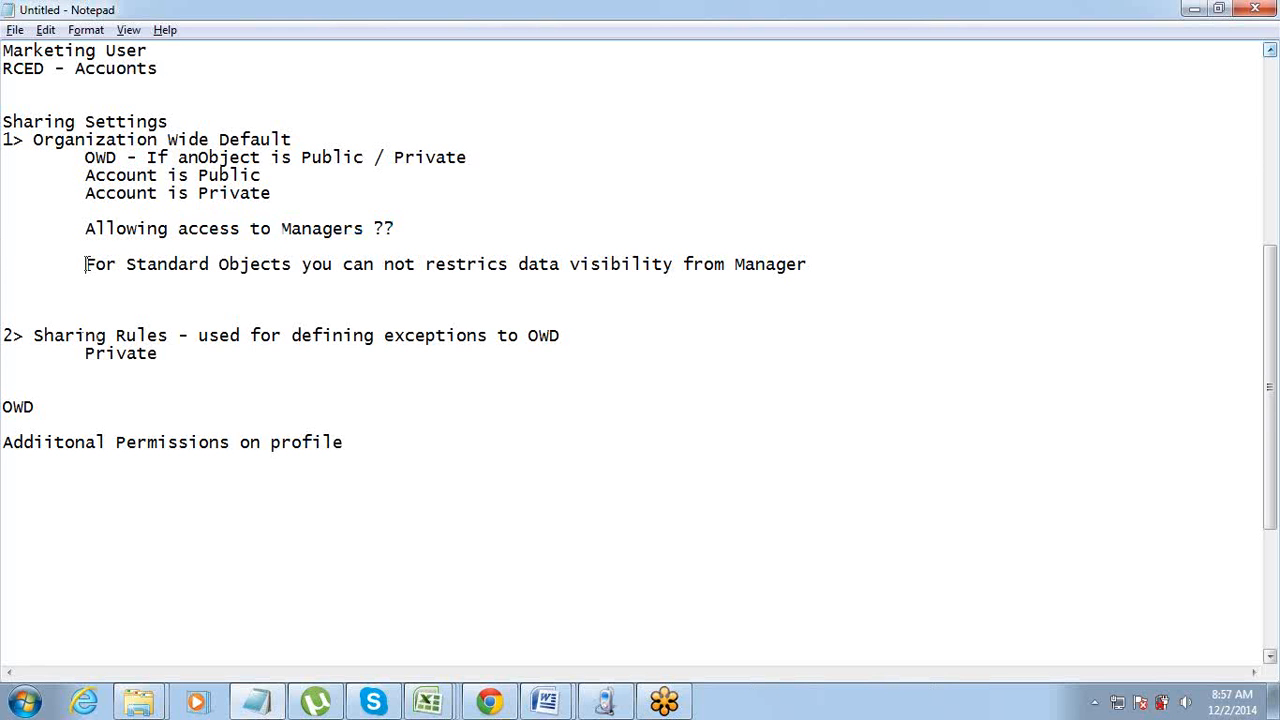
left_click_drag(86, 264, 228, 264)
left_click(228, 264)
double_click(250, 264)
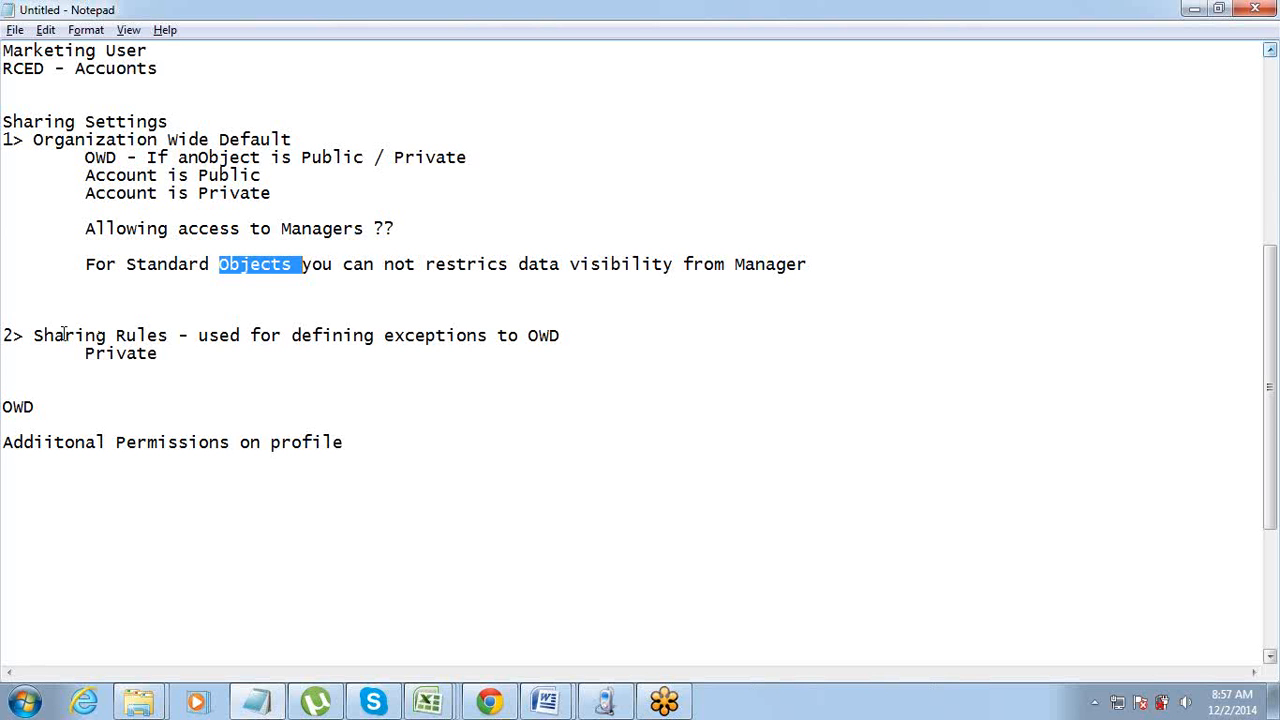
- Review the notes on Sharing Rules, the Private exception and additional profile permissions, then return to the earlier permission set notes
left_click(33, 338)
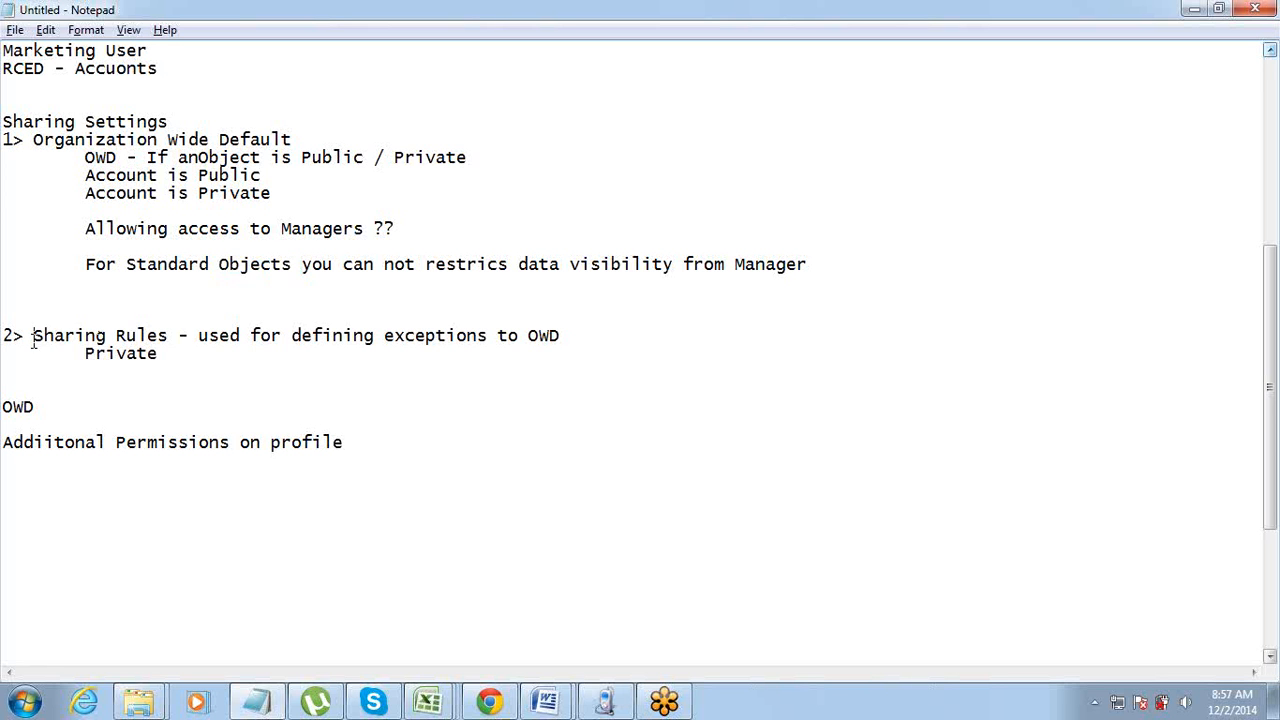
left_click_drag(33, 340, 137, 338)
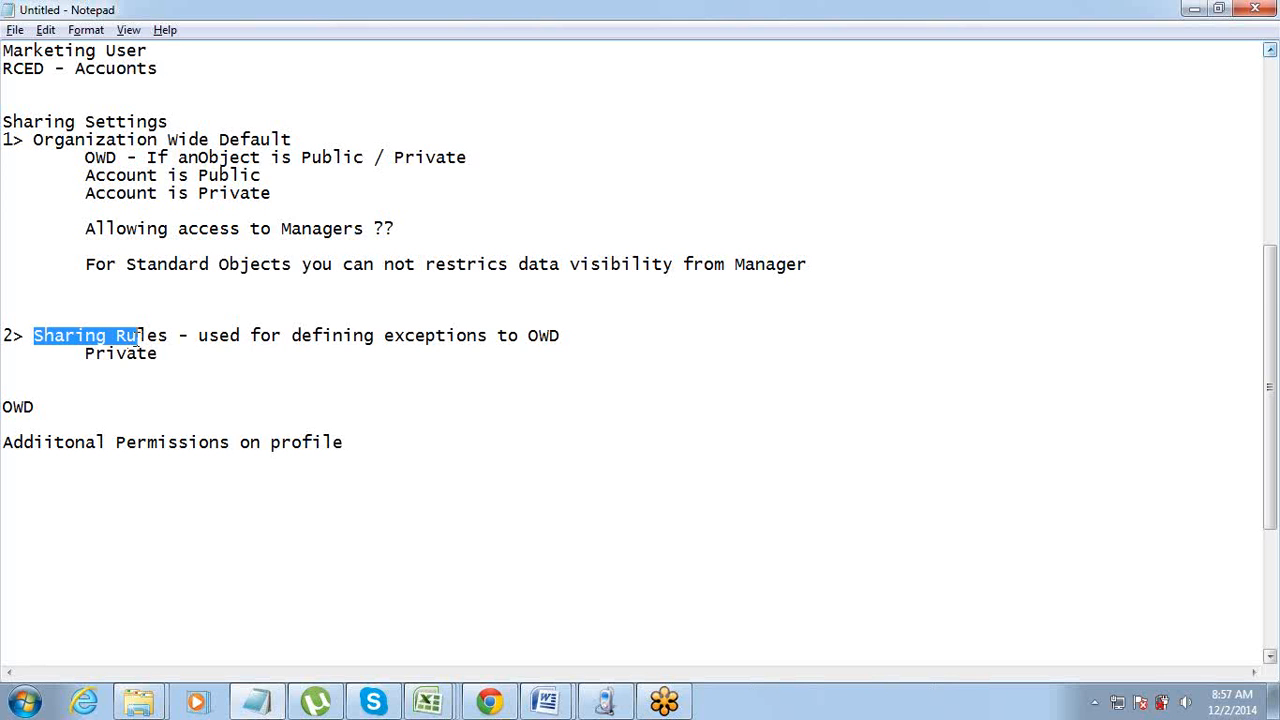
left_click(89, 356)
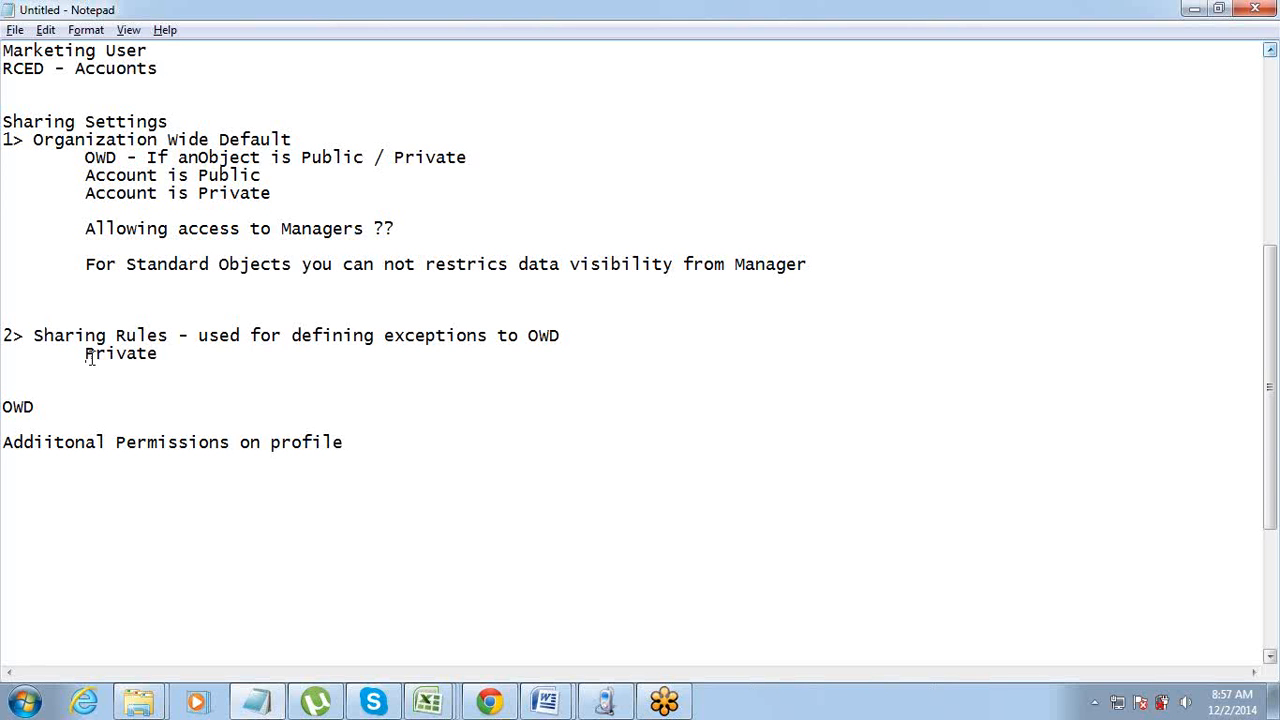
left_click_drag(89, 356, 167, 360)
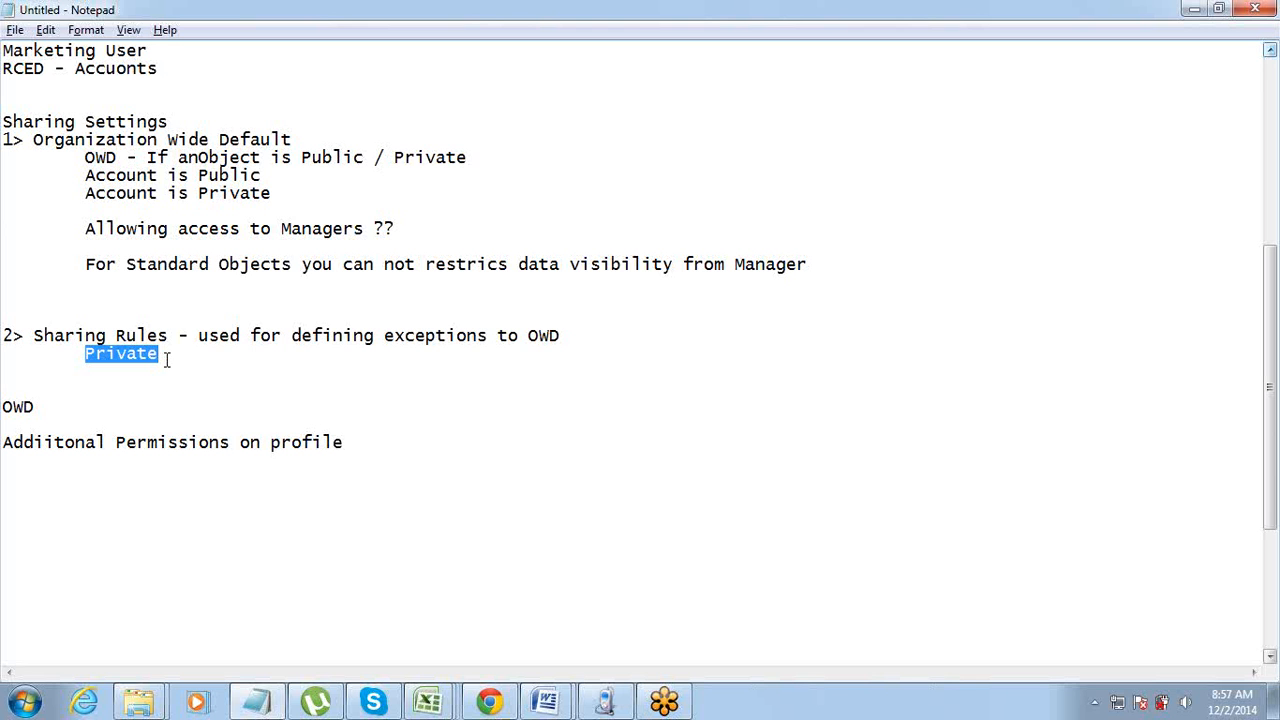
left_click(40, 447)
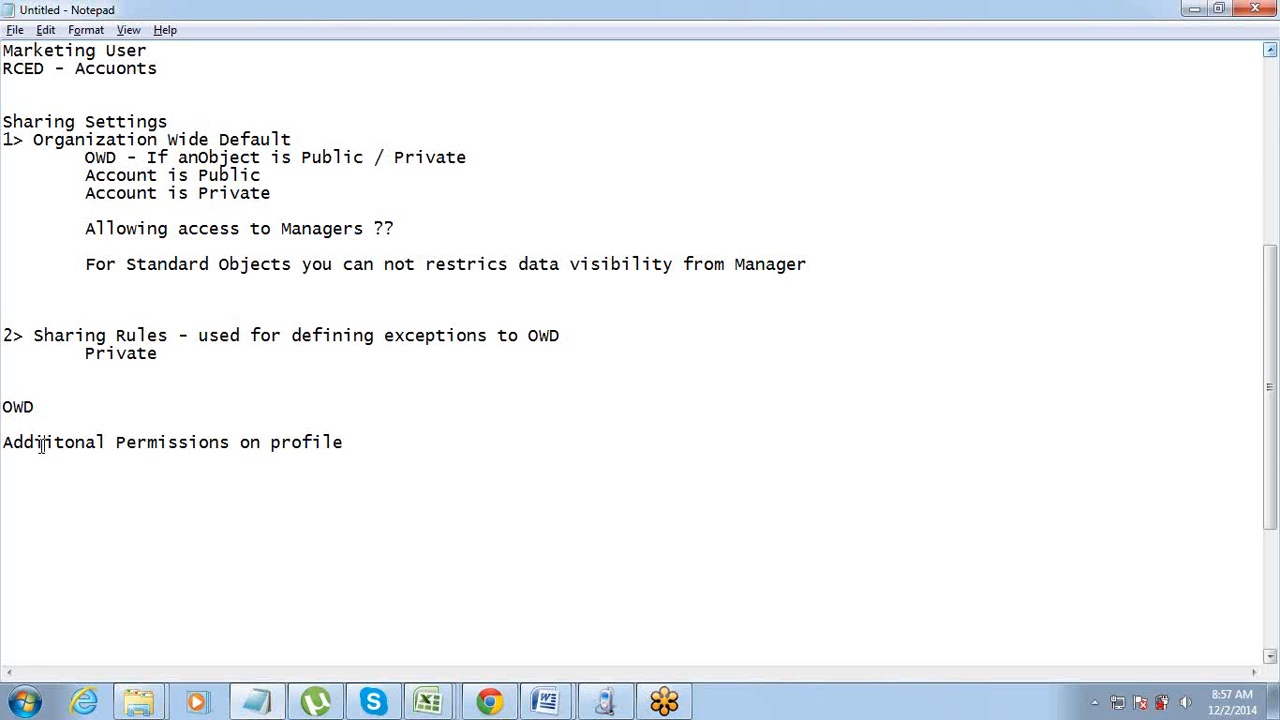
left_click(41, 444)
scroll(39, 421, "up", 5)
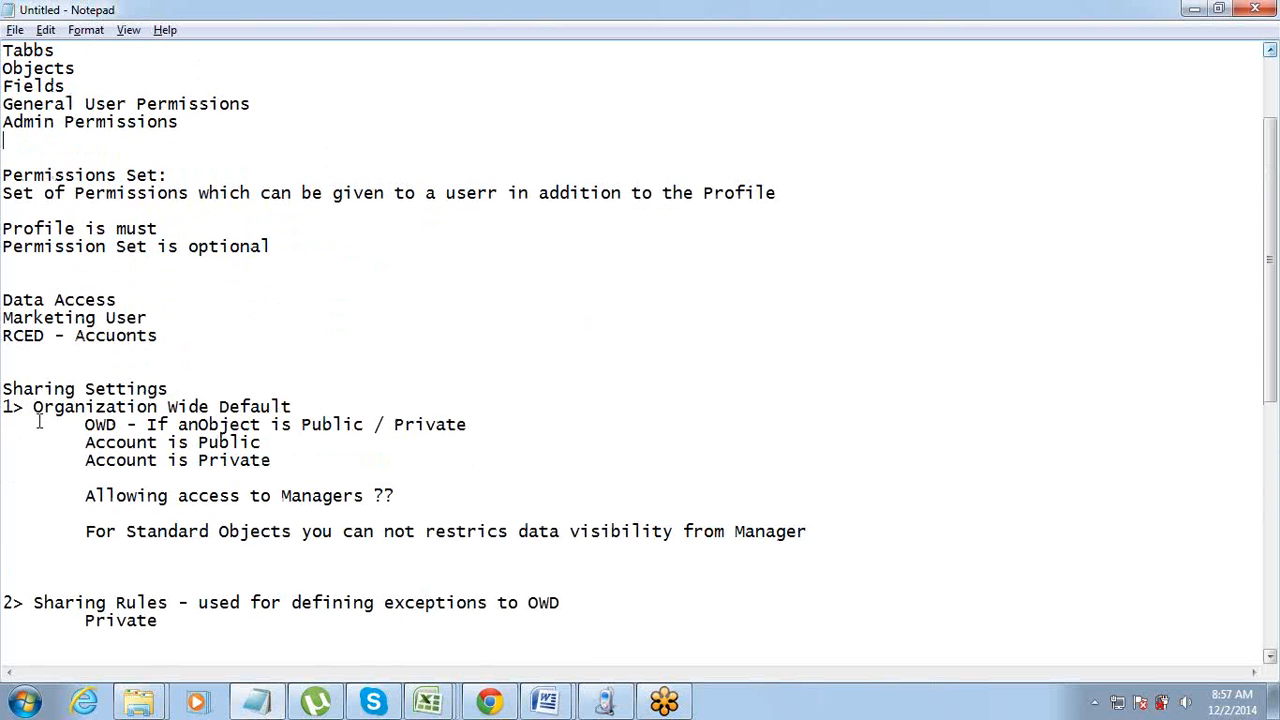